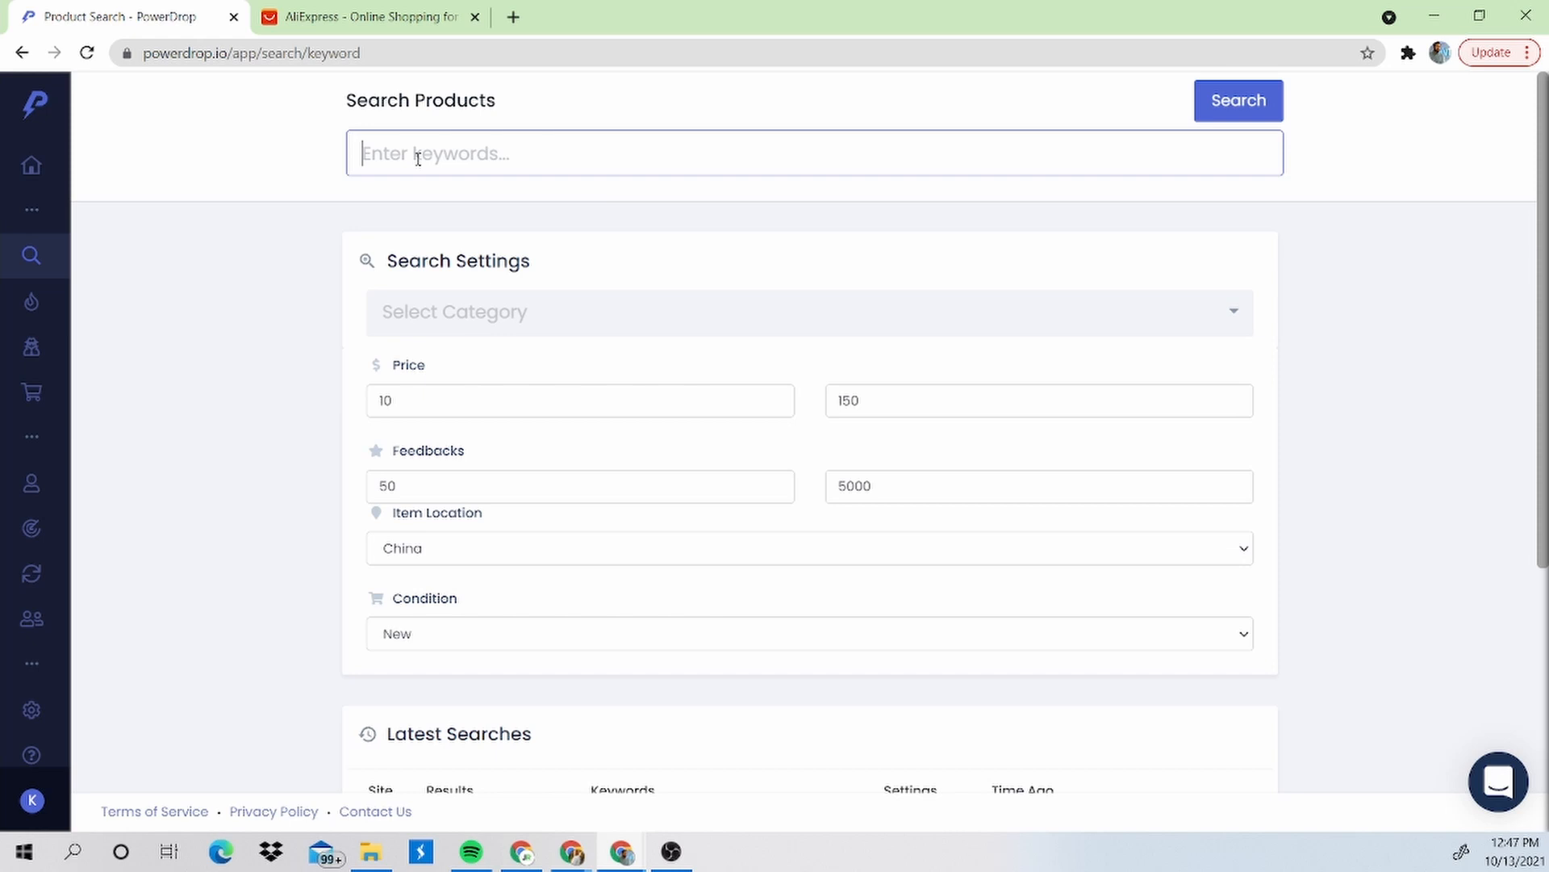
Switch to AliExpress and browse its product categories, including Home, Pet & Appliances and Home Improvement & Tools, for a niche keyword.
click(363, 17)
scroll(331, 216, down, 3)
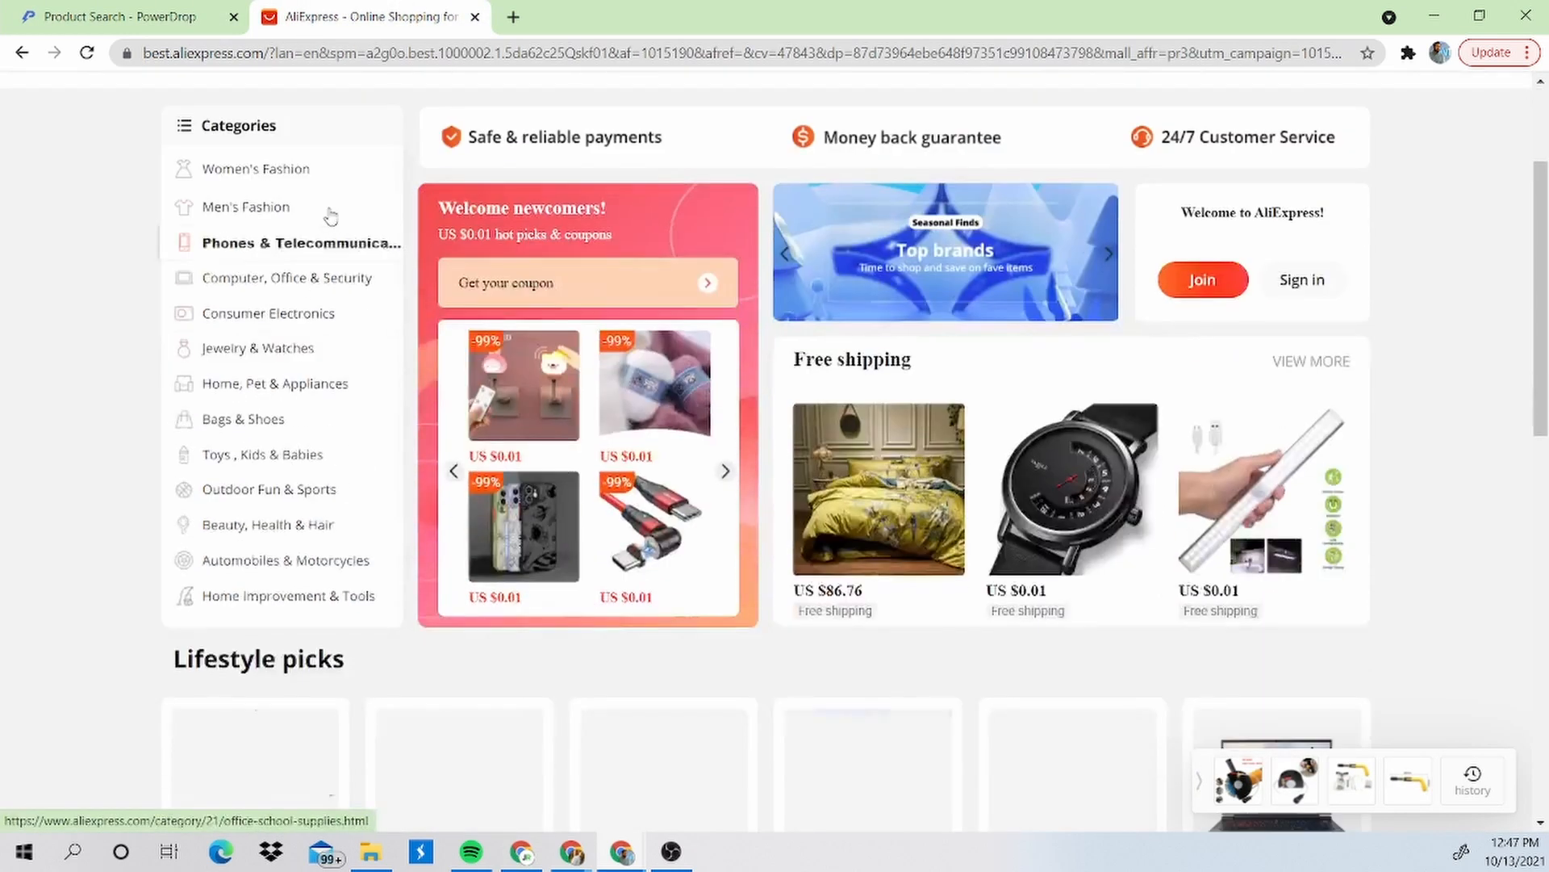
mouse_move(250, 456)
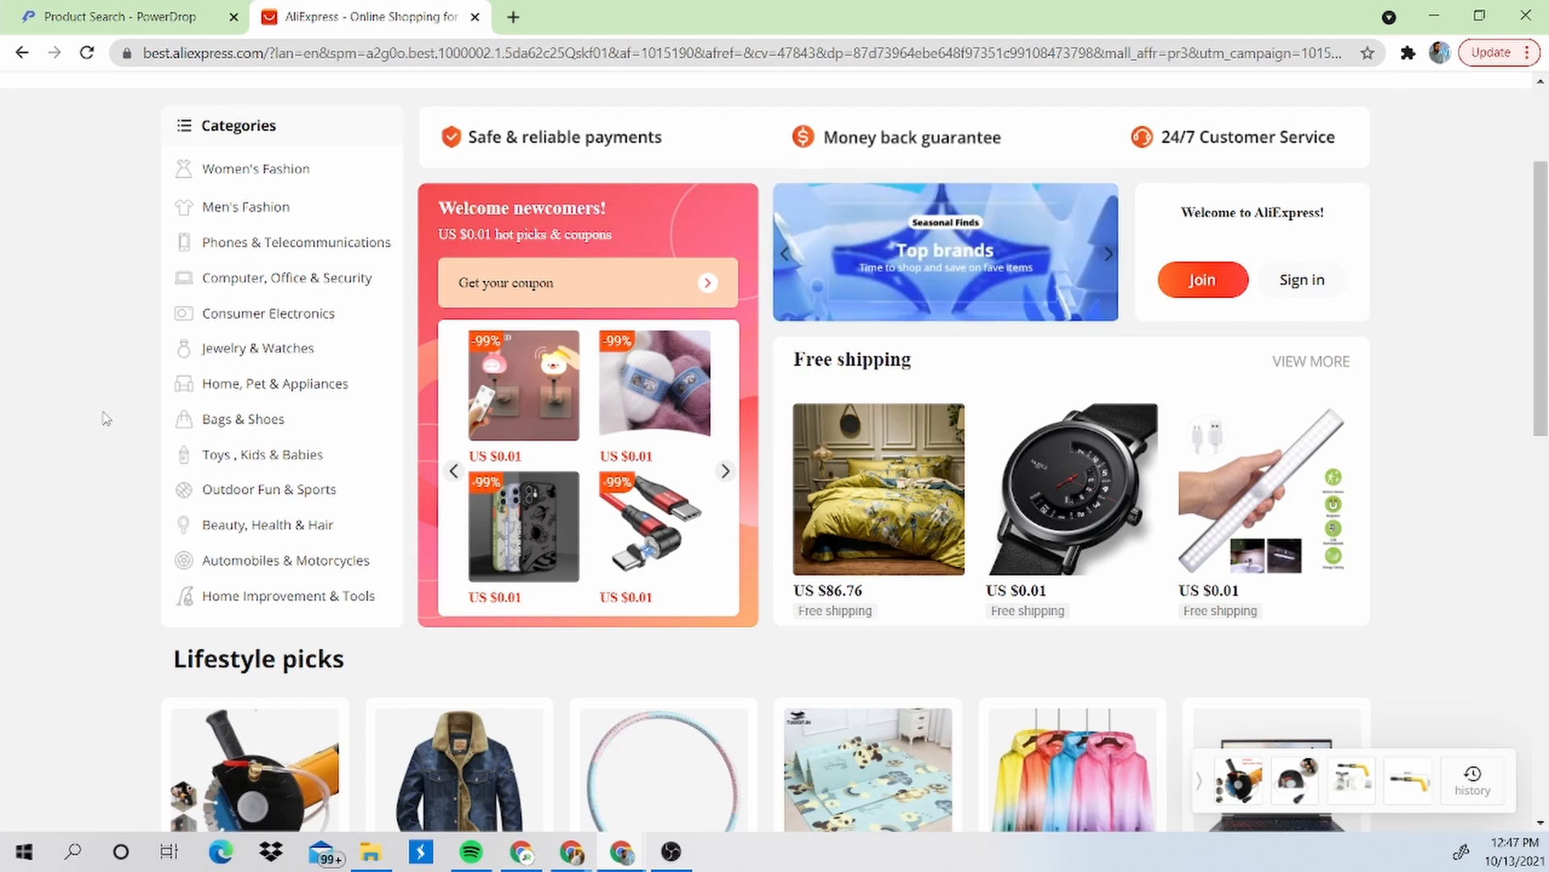
mouse_move(224, 601)
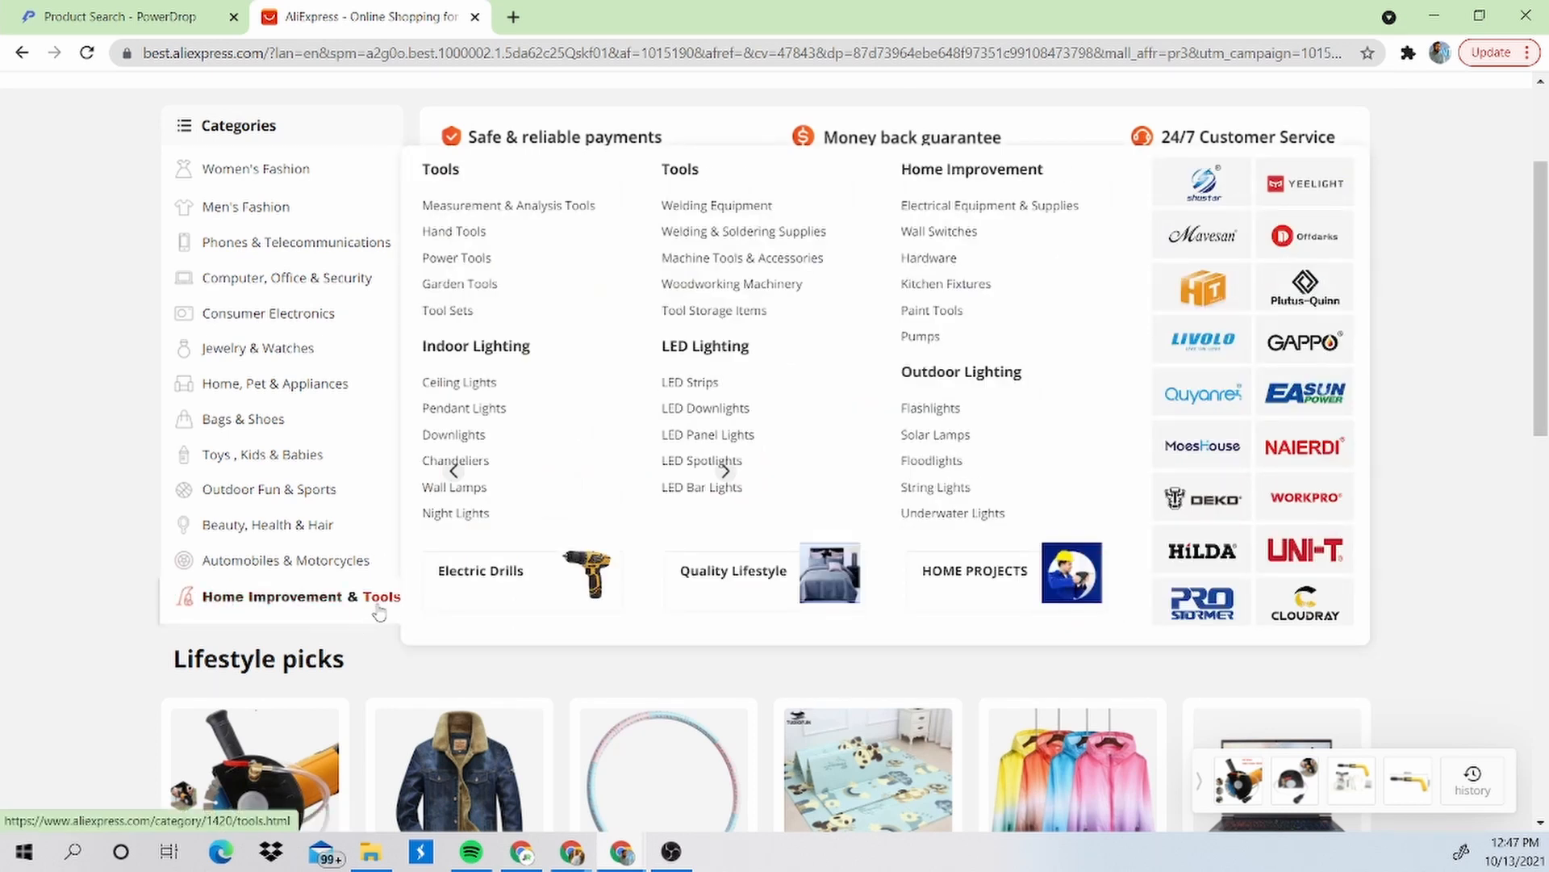
key(ctrl+plus)
key(ctrl+plus)
key(ctrl+plus)
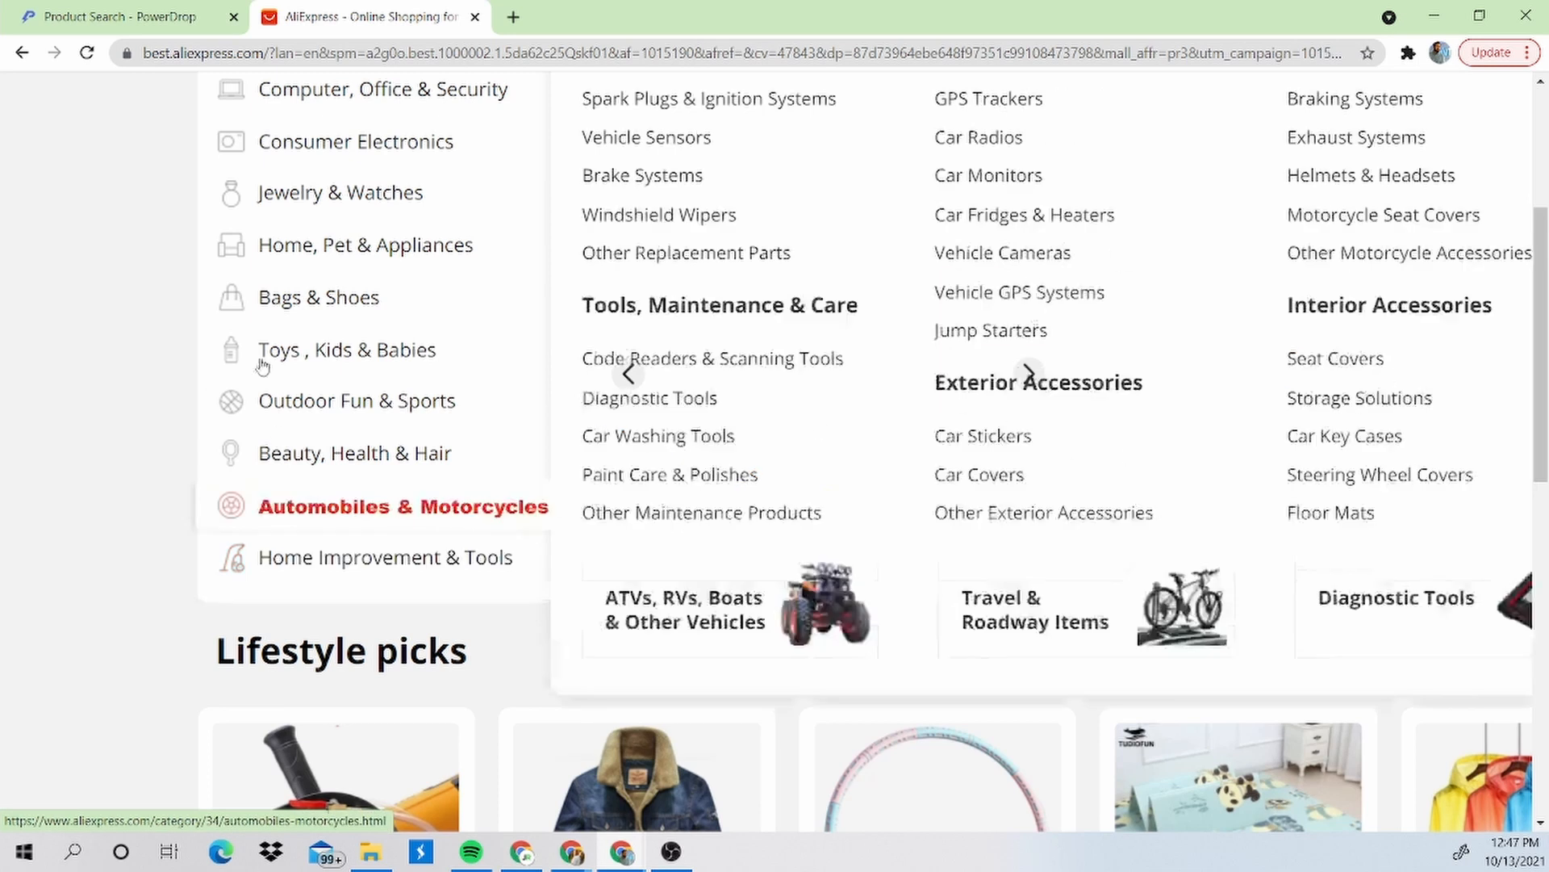
mouse_move(289, 253)
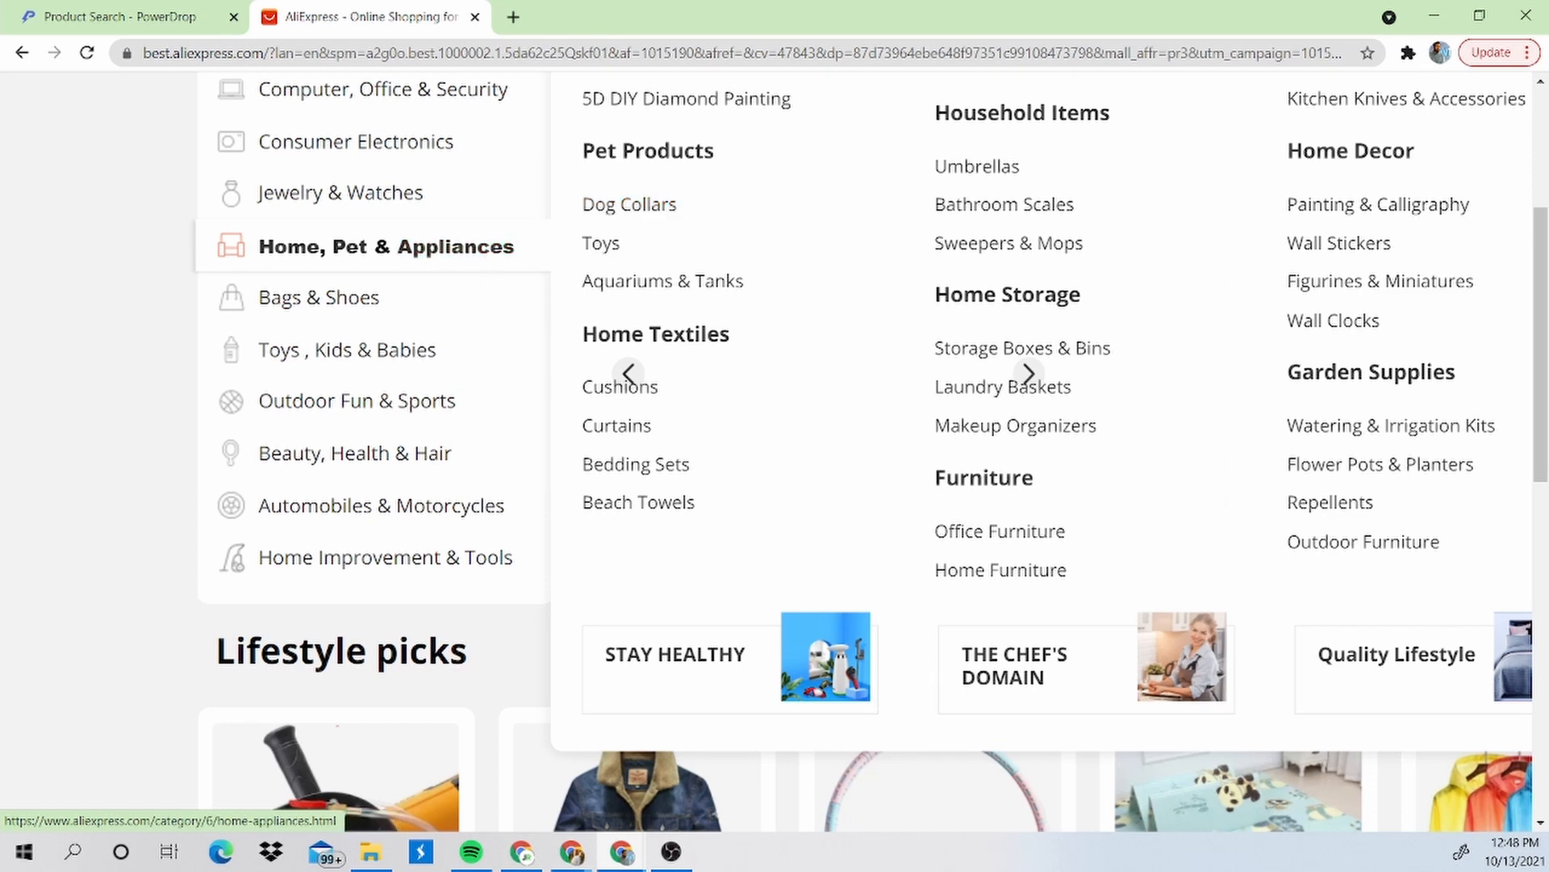
key(ctrl+0)
mouse_move(266, 638)
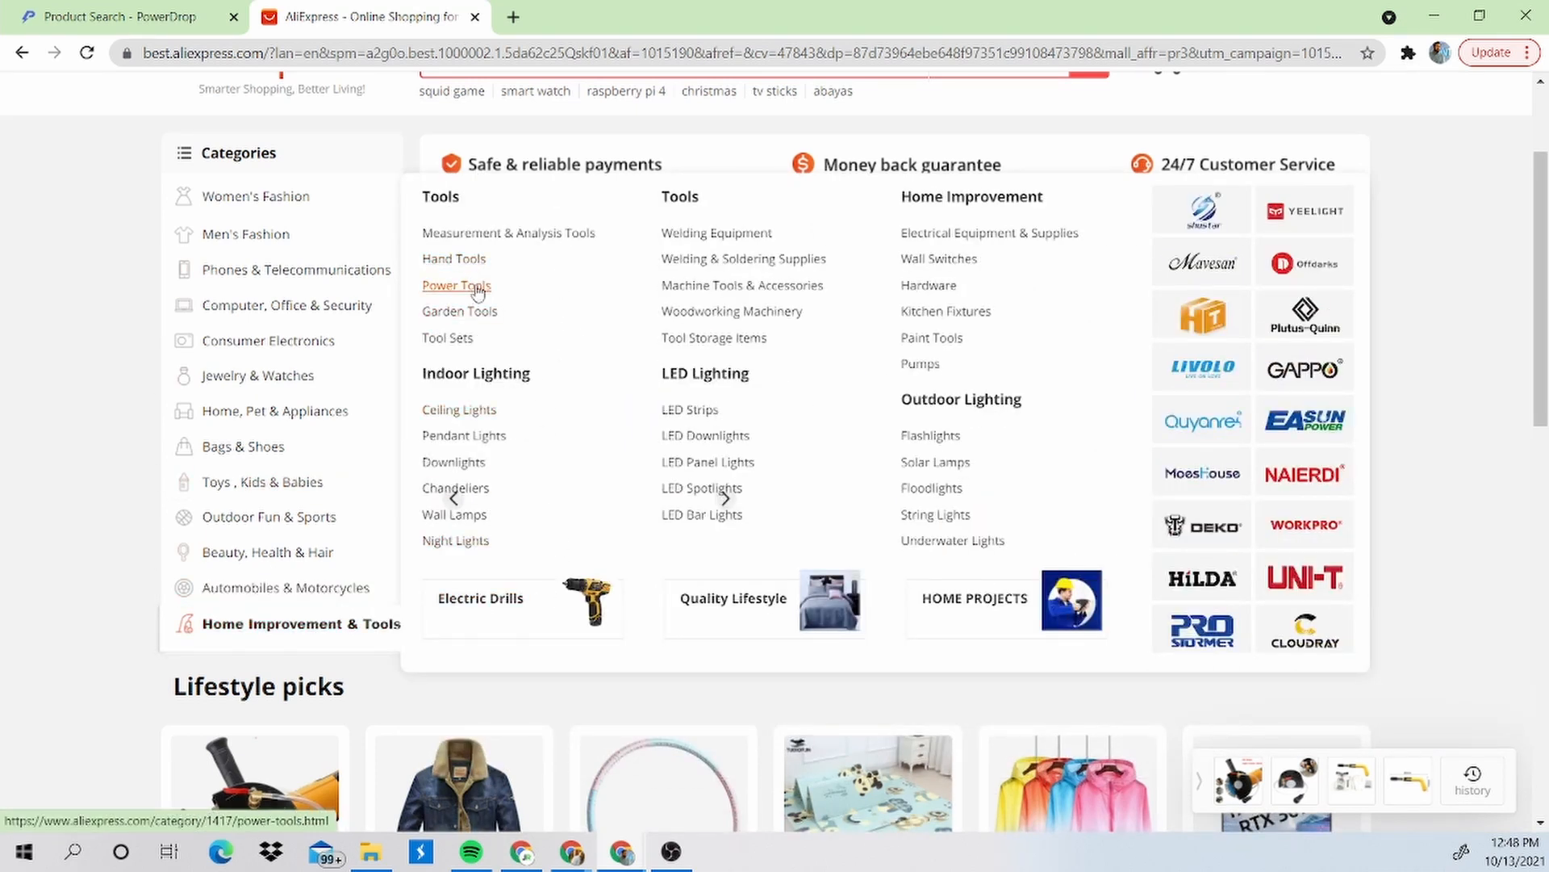
Return to the PowerDrop product search and enter "Power Tools" as the search keyword.
click(153, 16)
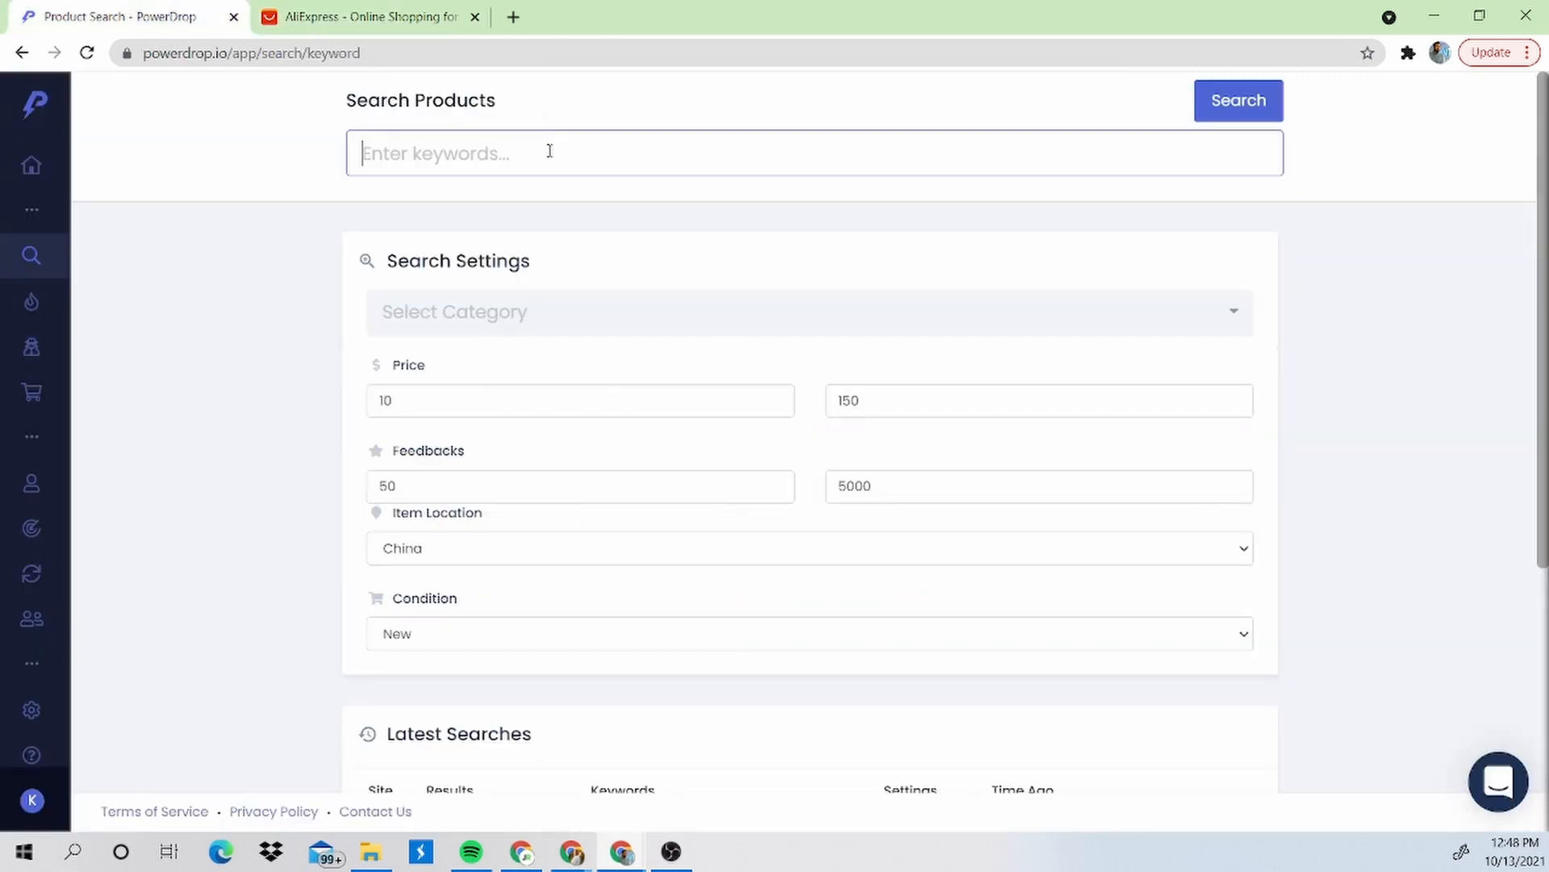
text(Power G)
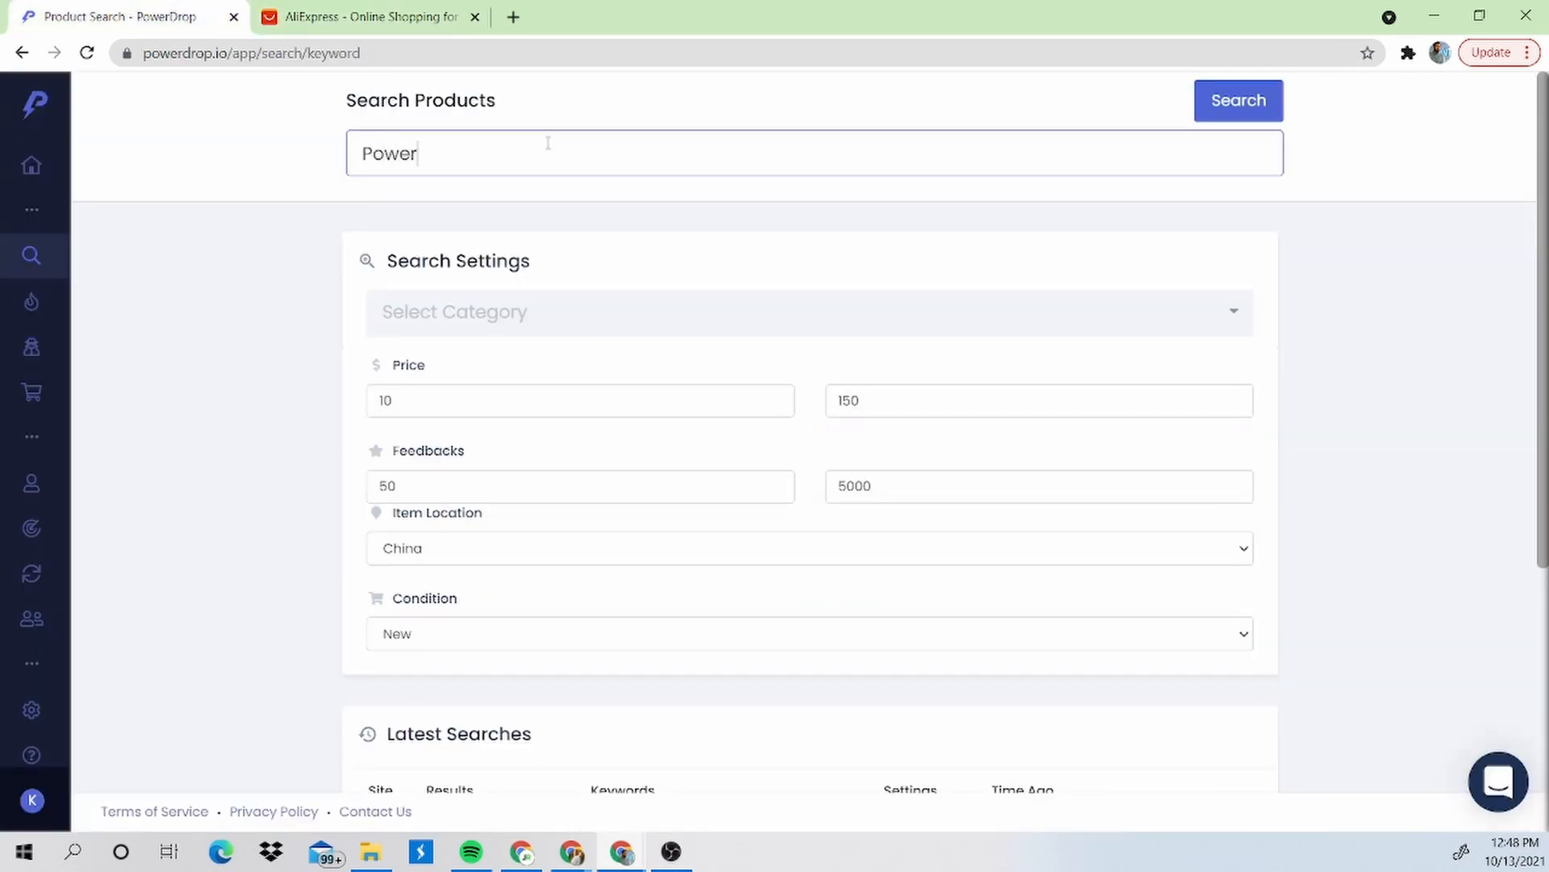
key(BackSpace)
text(Ro)
key(BackSpace)
key(BackSpace)
text(Tools)
scroll(286, 387, down, 1)
scroll(267, 339, up, 1)
Look through the available product categories in the search settings and close the list without choosing one.
click(528, 312)
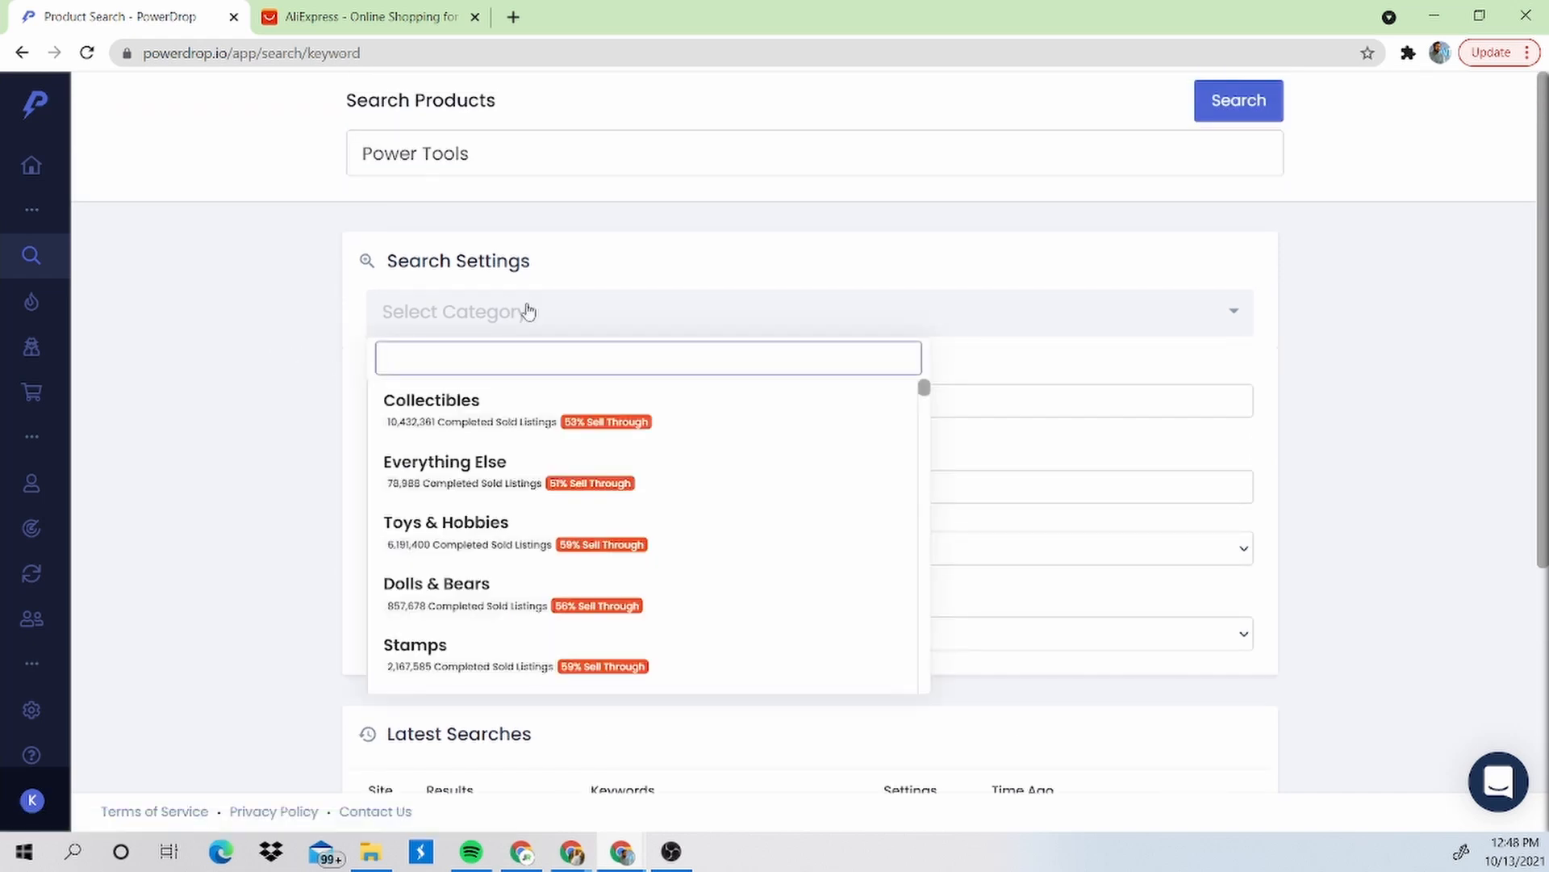
scroll(632, 516, down, 3)
scroll(625, 557, up, 3)
click(212, 344)
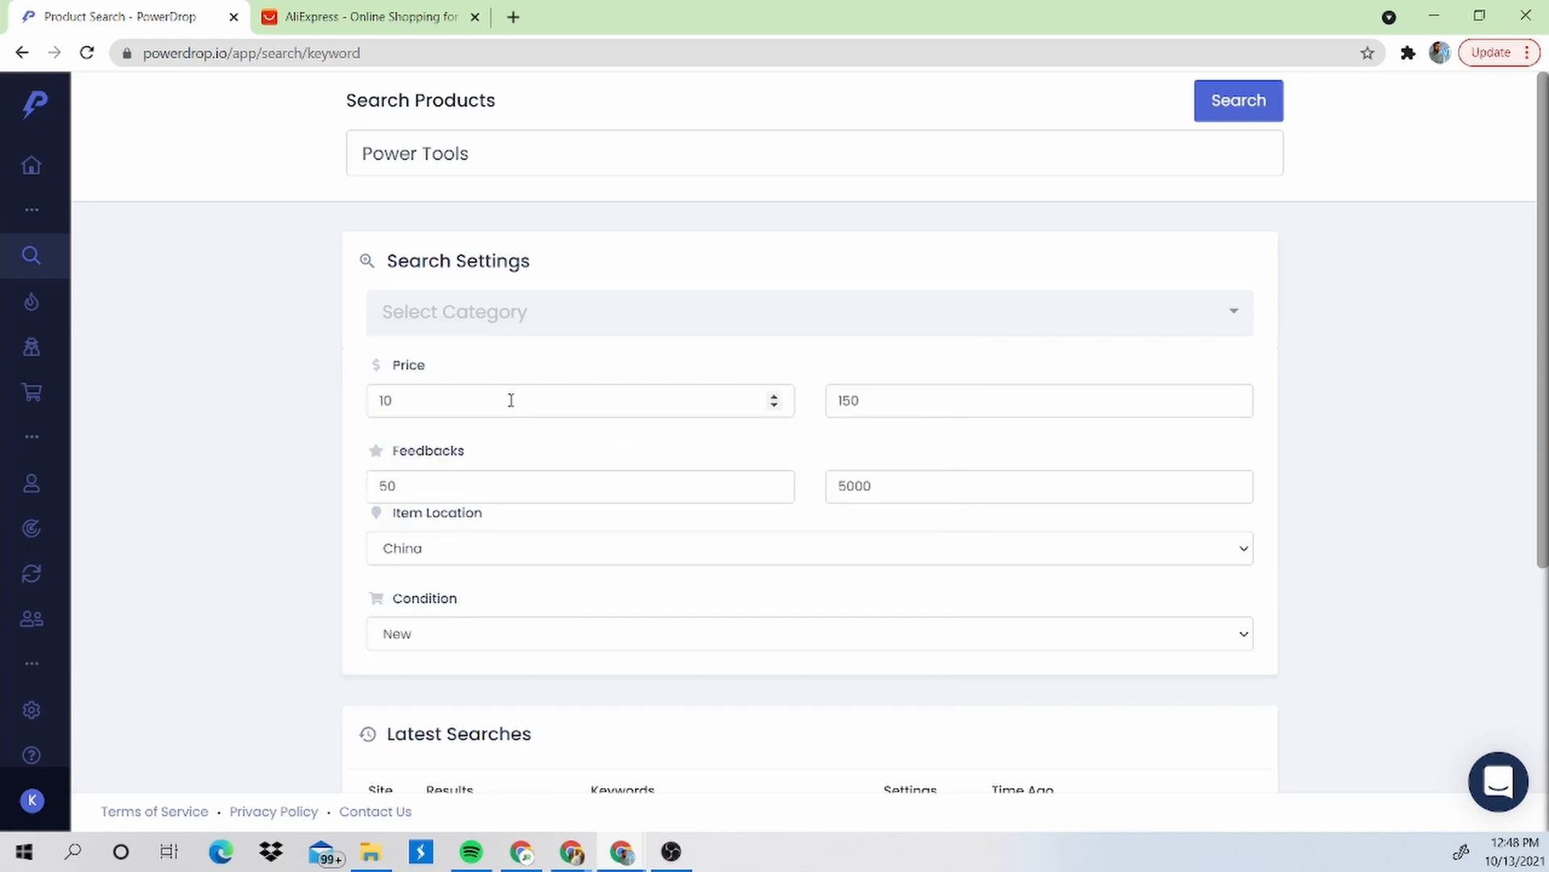
Examine the minimum price setting for the product search.
scroll(511, 400, up, 5)
scroll(1413, 355, right, 2)
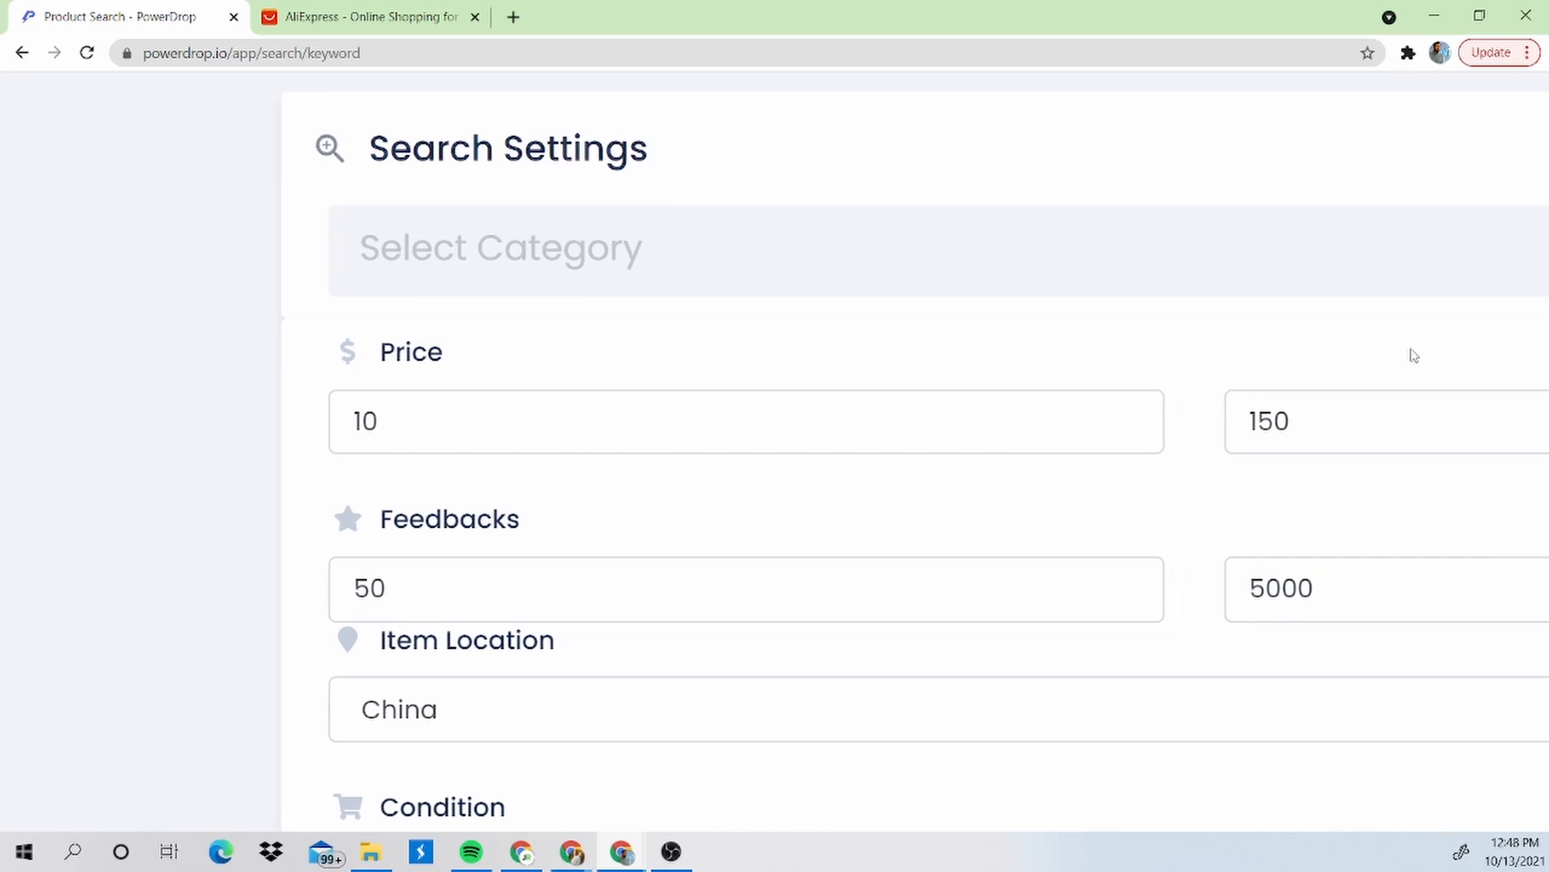
click(862, 425)
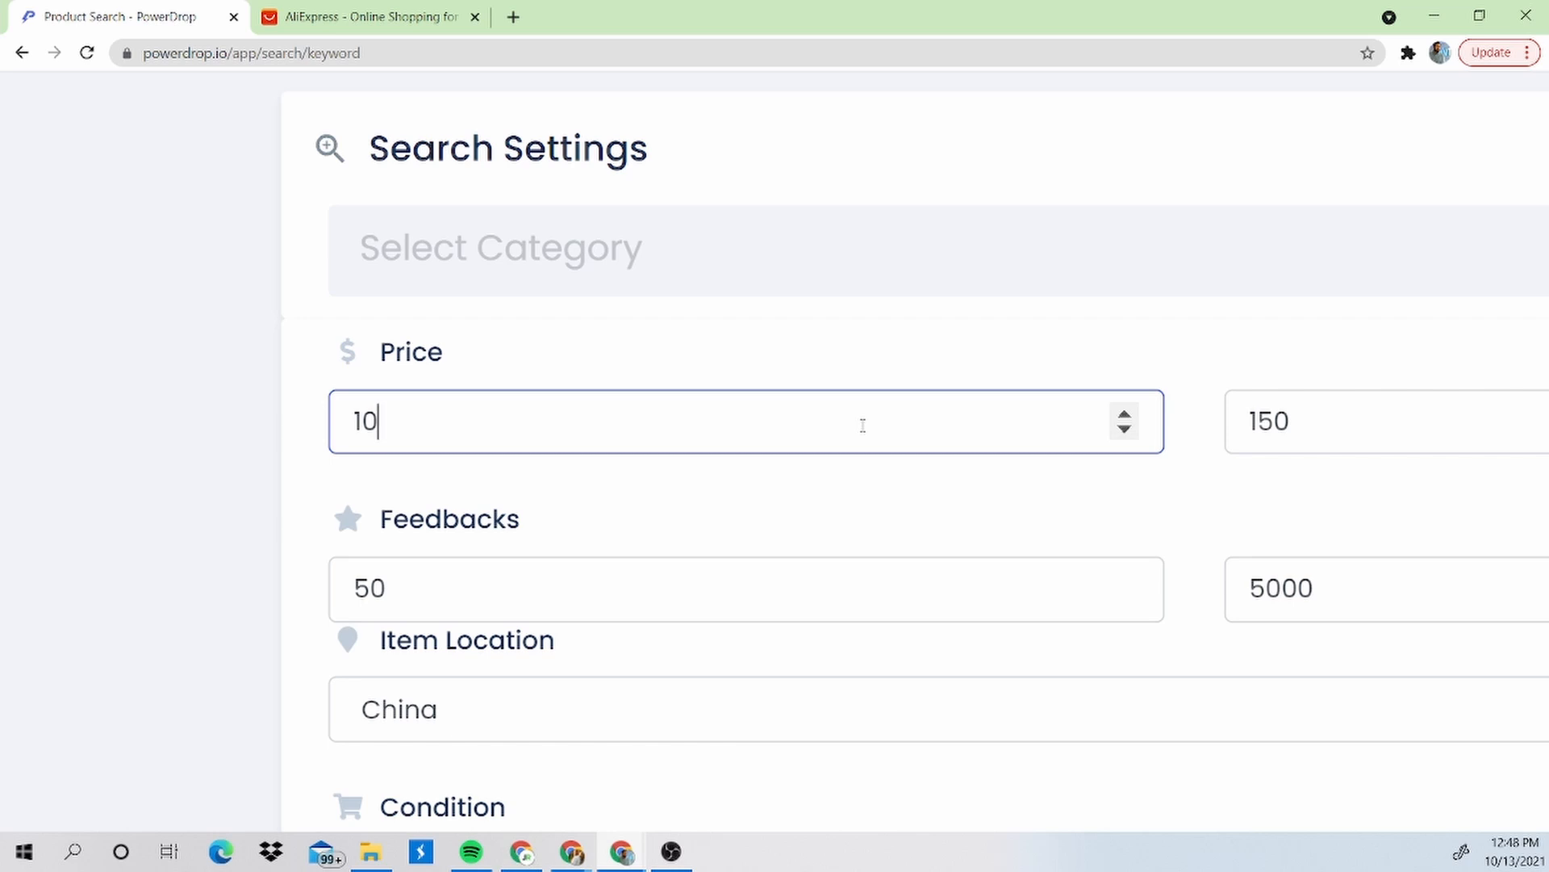
scroll(863, 426, right, 1)
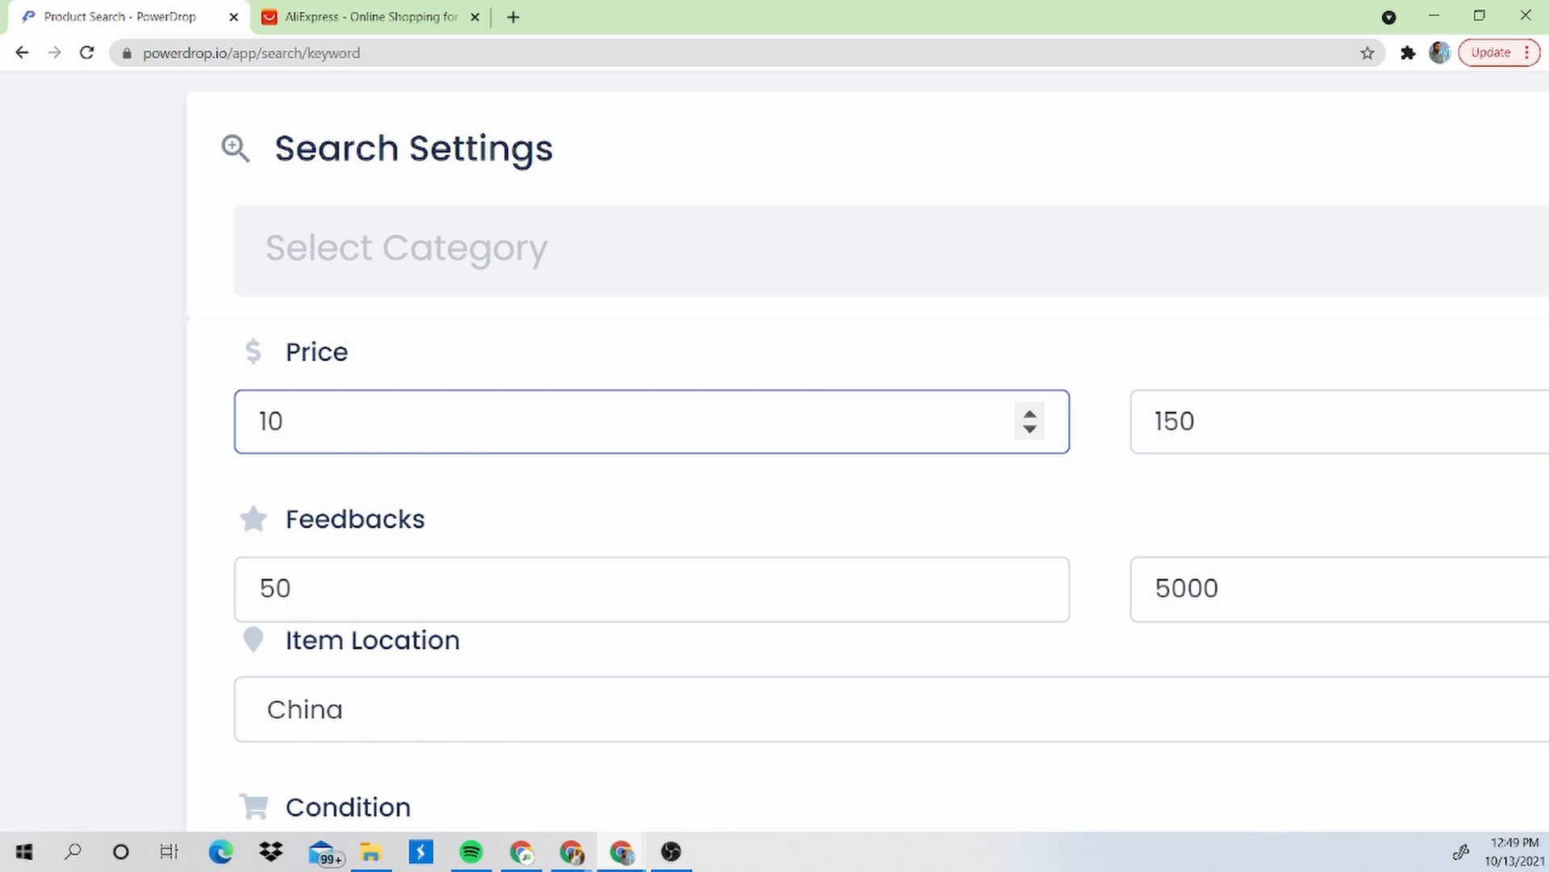
scroll(775, 452, right, 1)
scroll(1548, 396, left, 2)
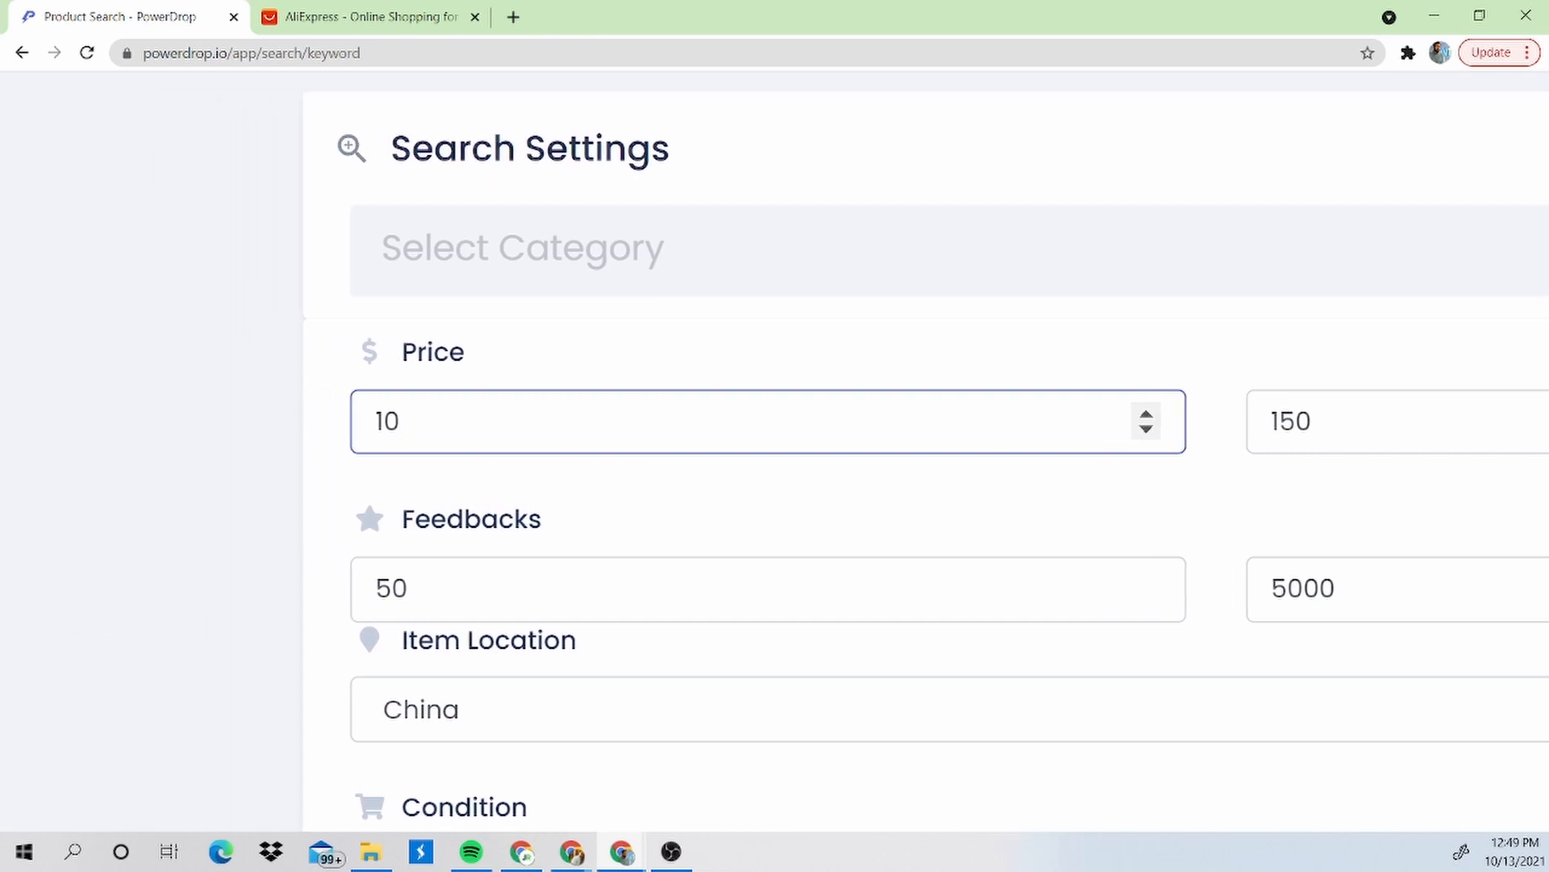
drag(547, 405, 350, 418)
click(449, 412)
scroll(450, 412, right, 2)
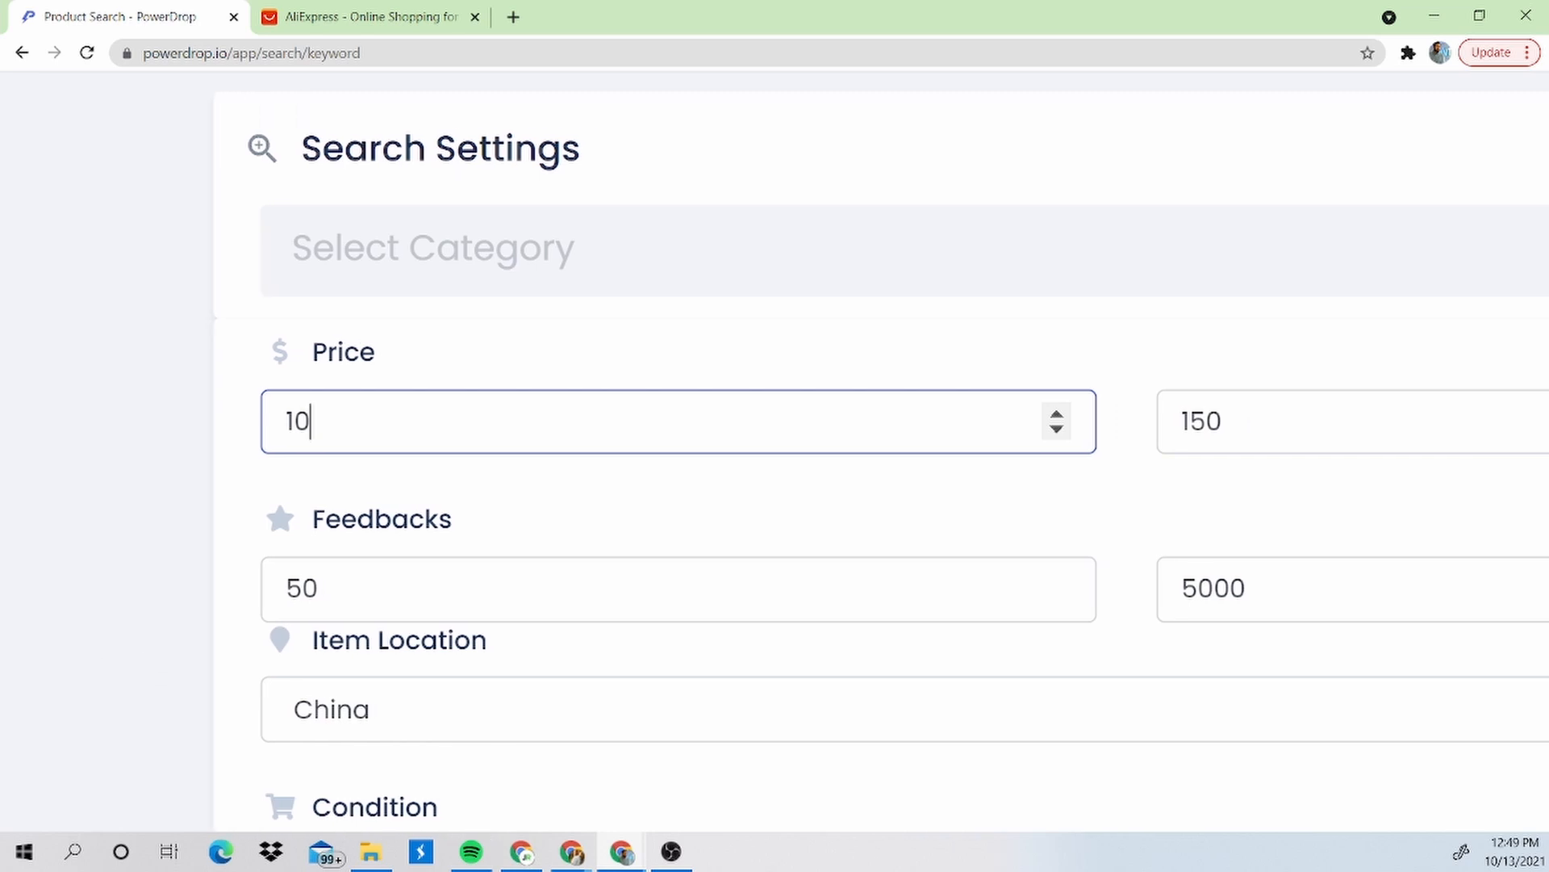
Examine the maximum price setting for the product search.
scroll(450, 412, right, 1)
scroll(450, 413, right, 3)
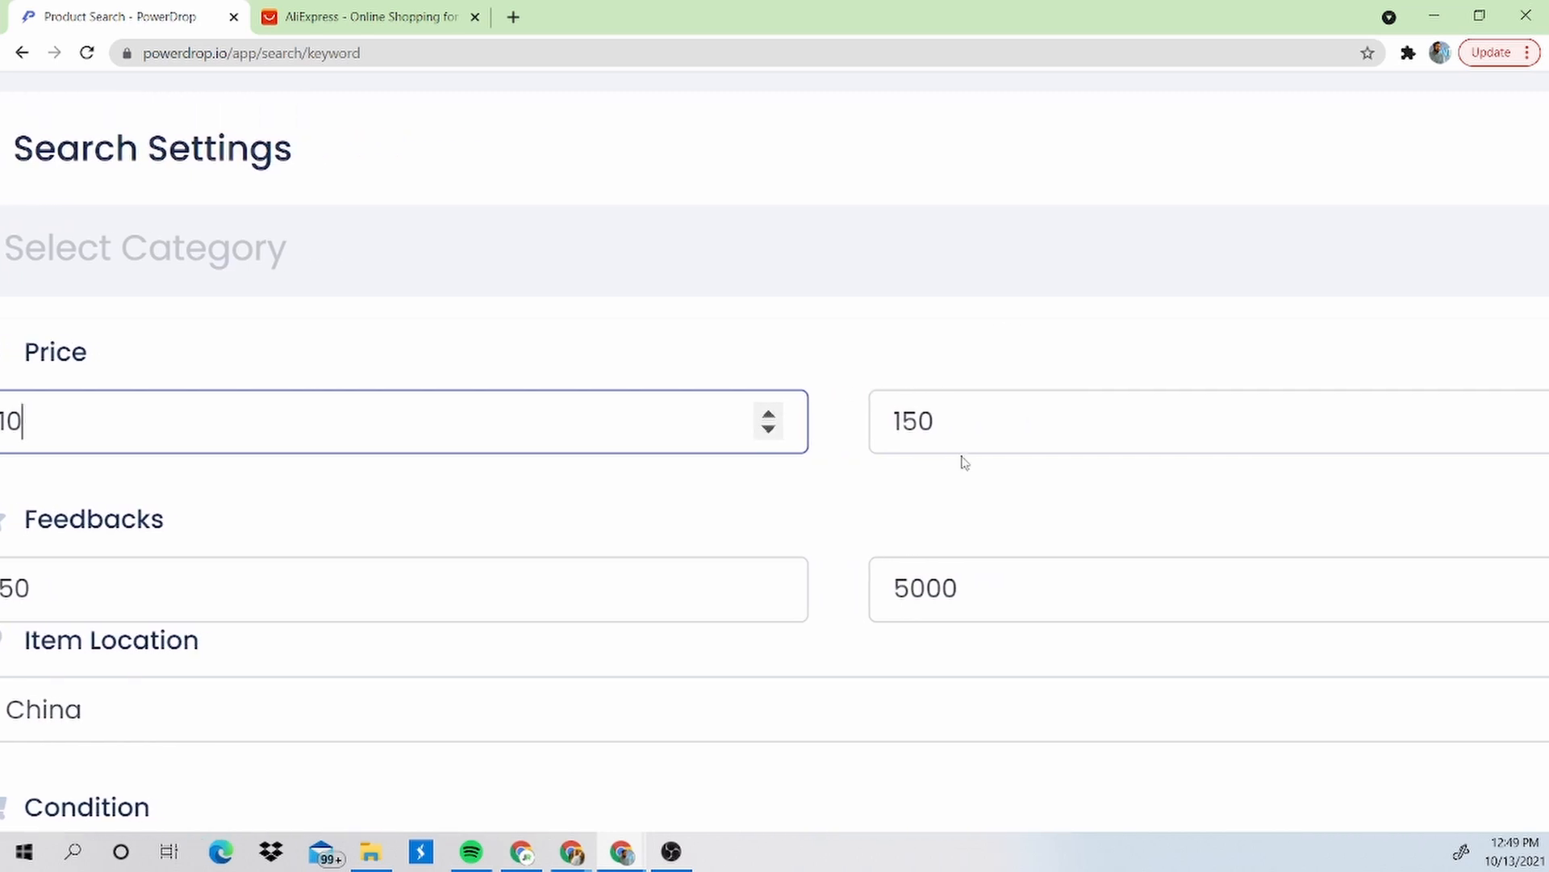
double_click(881, 418)
scroll(1001, 493, right, 4)
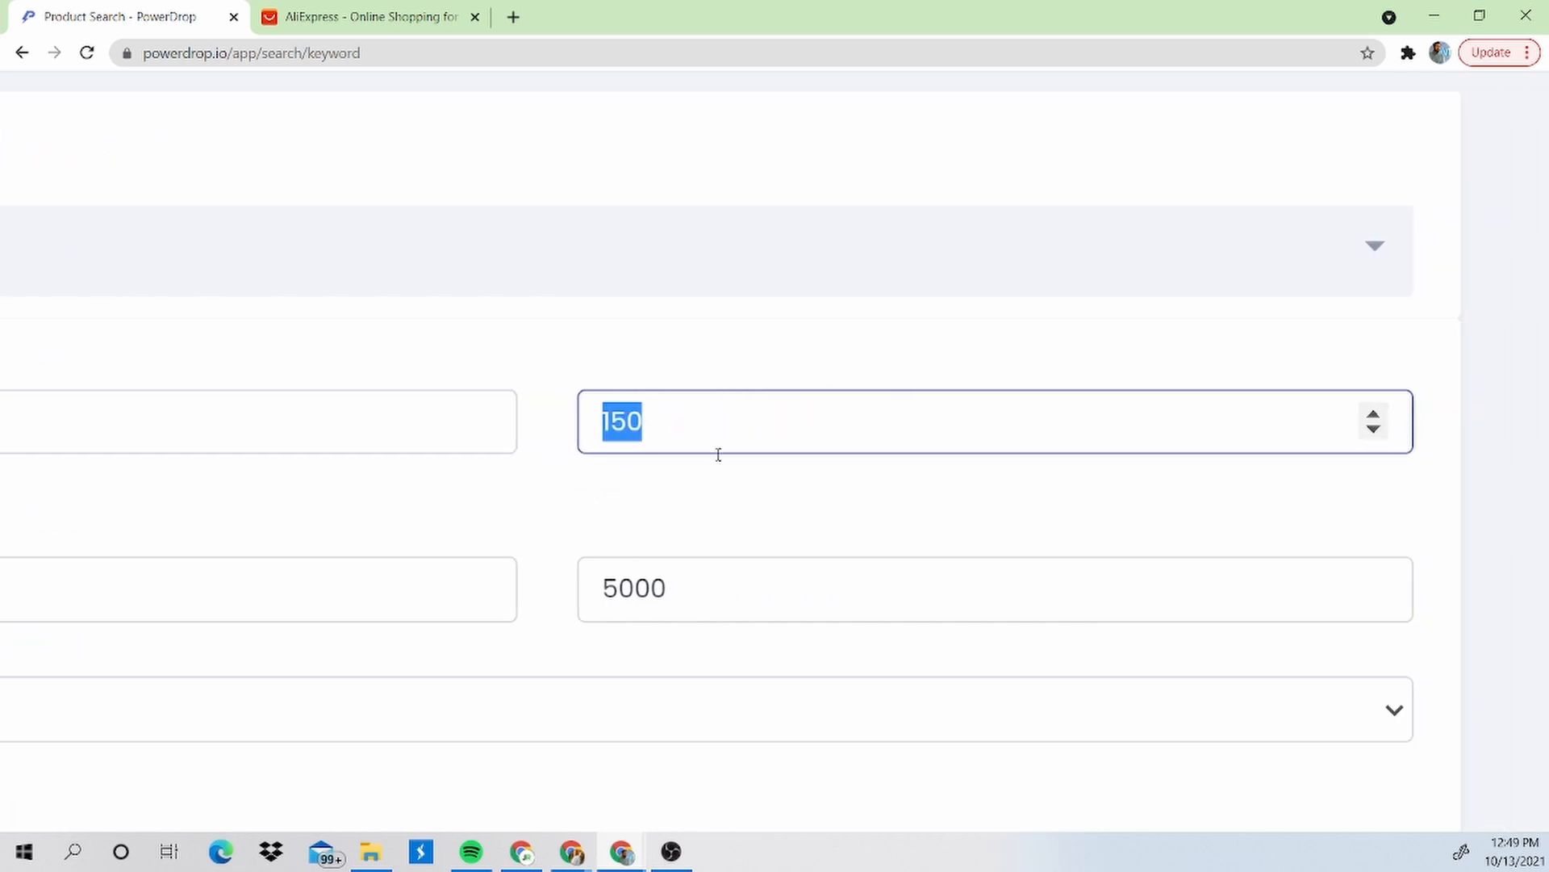
click(702, 420)
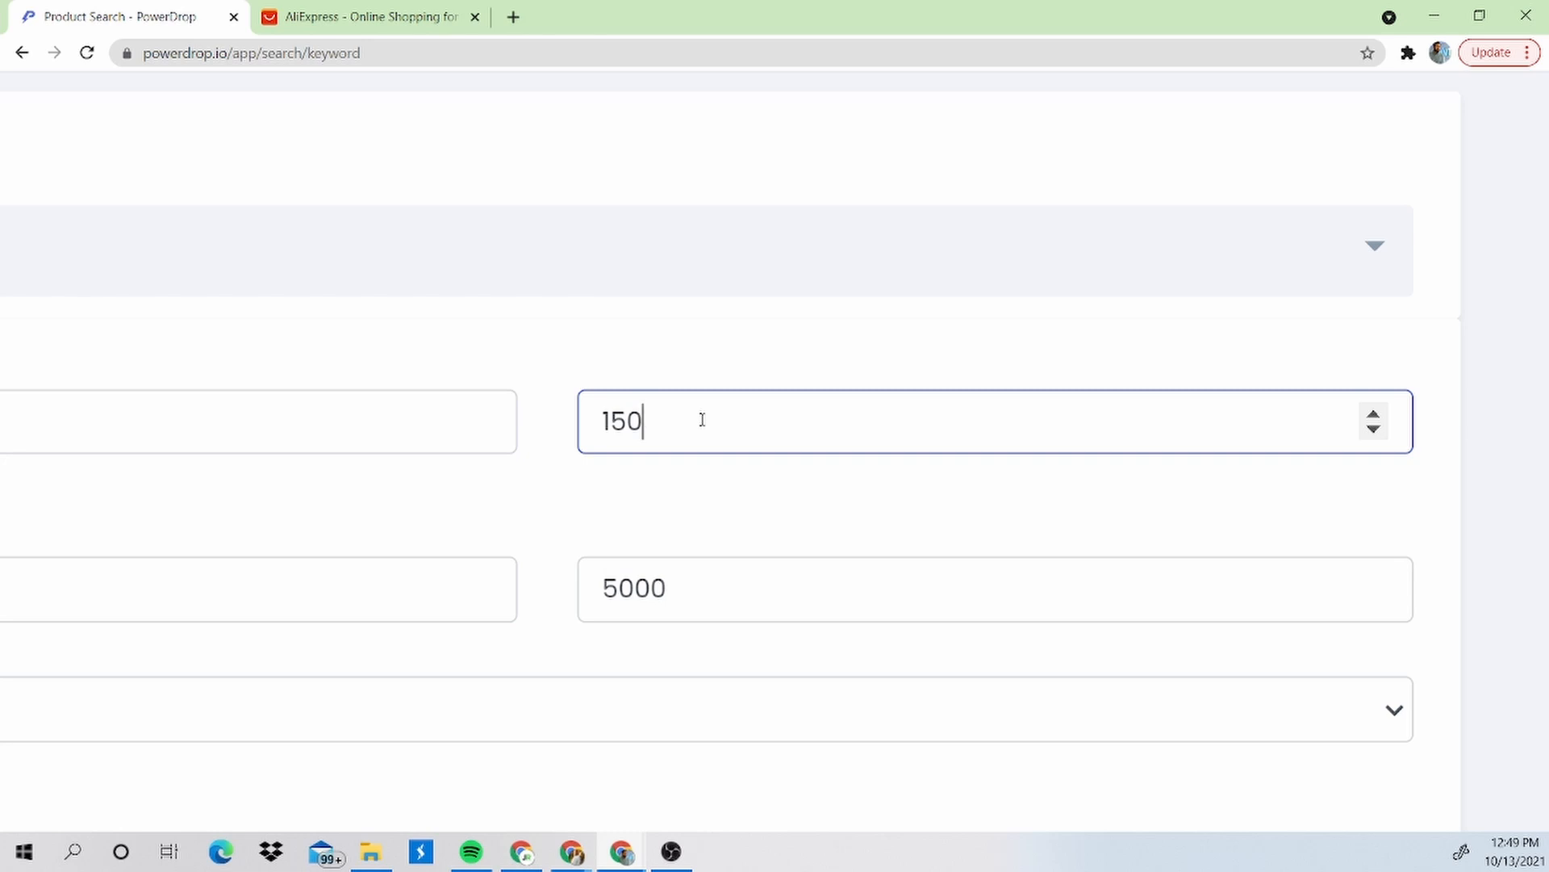
scroll(702, 420, left, 5)
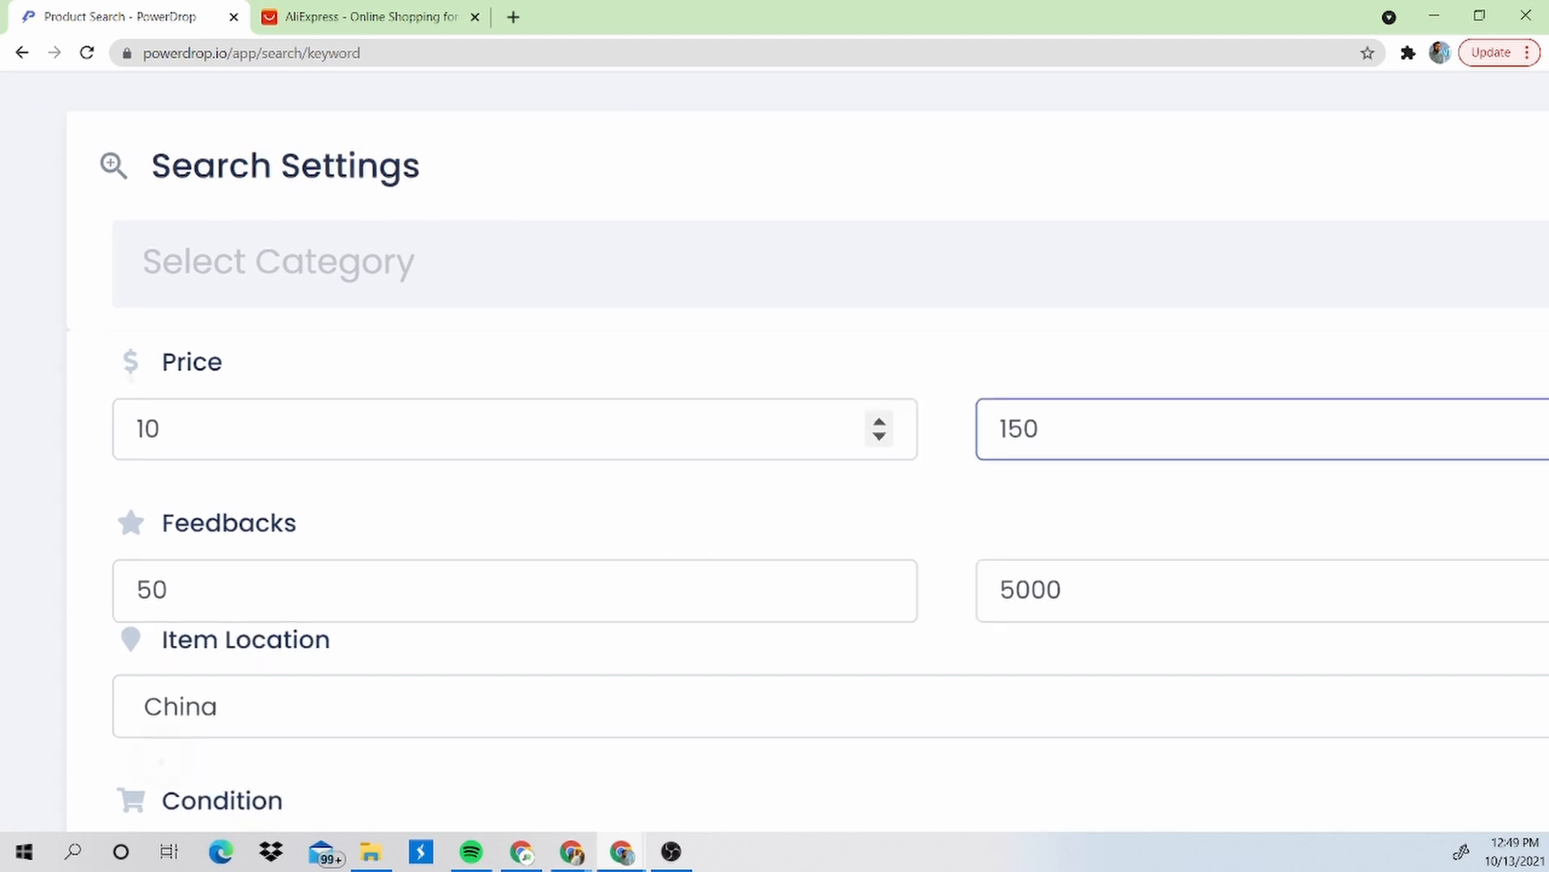
scroll(702, 420, down, 5)
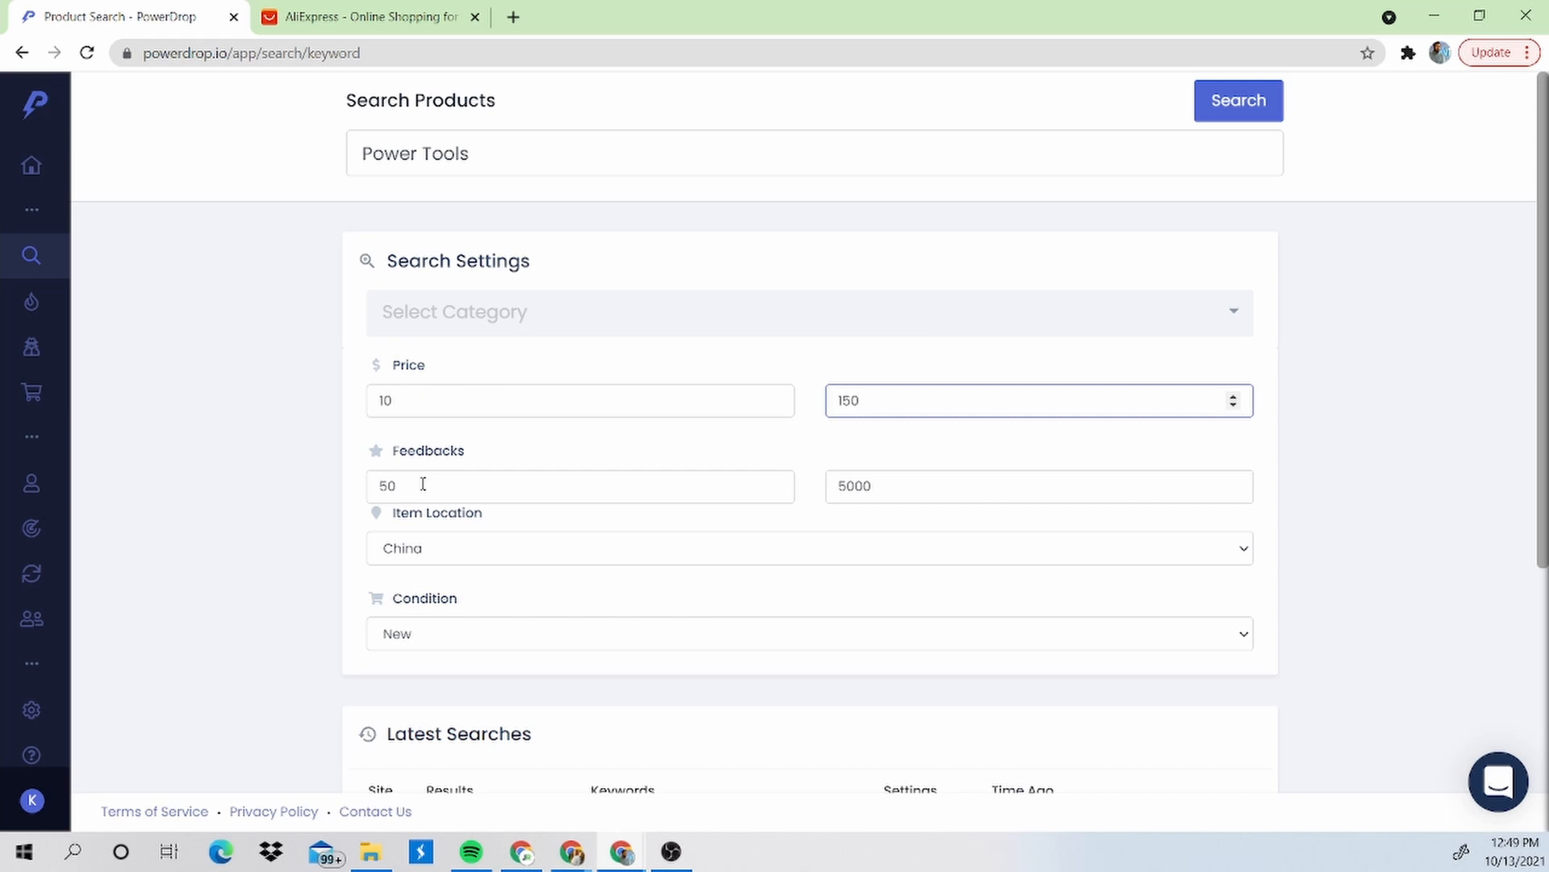
Examine the minimum and maximum seller feedback settings for the search.
click(646, 481)
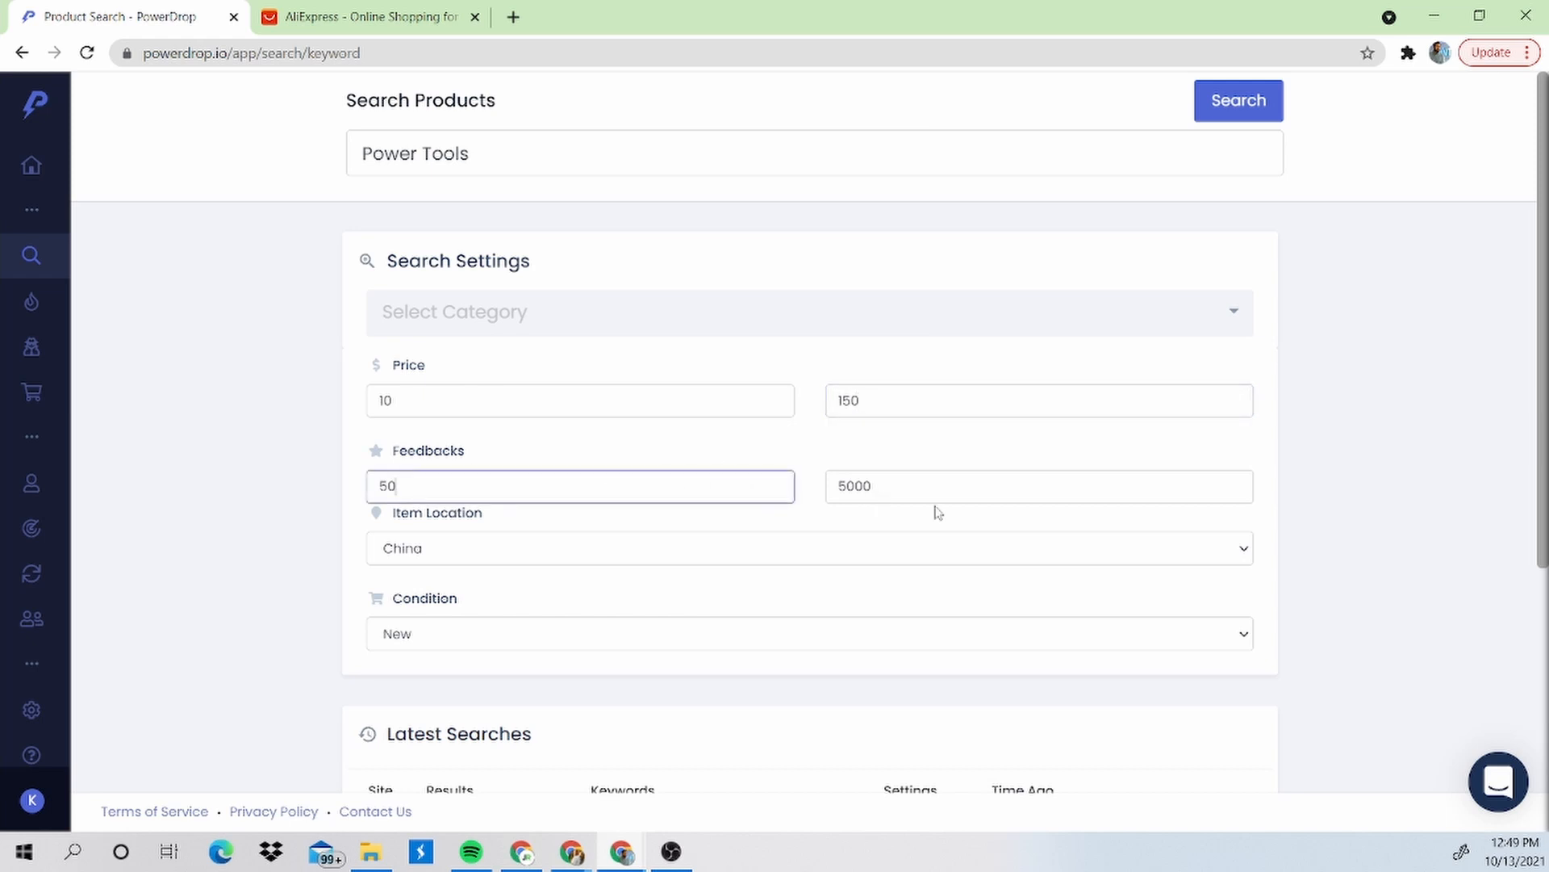
click(981, 491)
scroll(230, 476, up, 5)
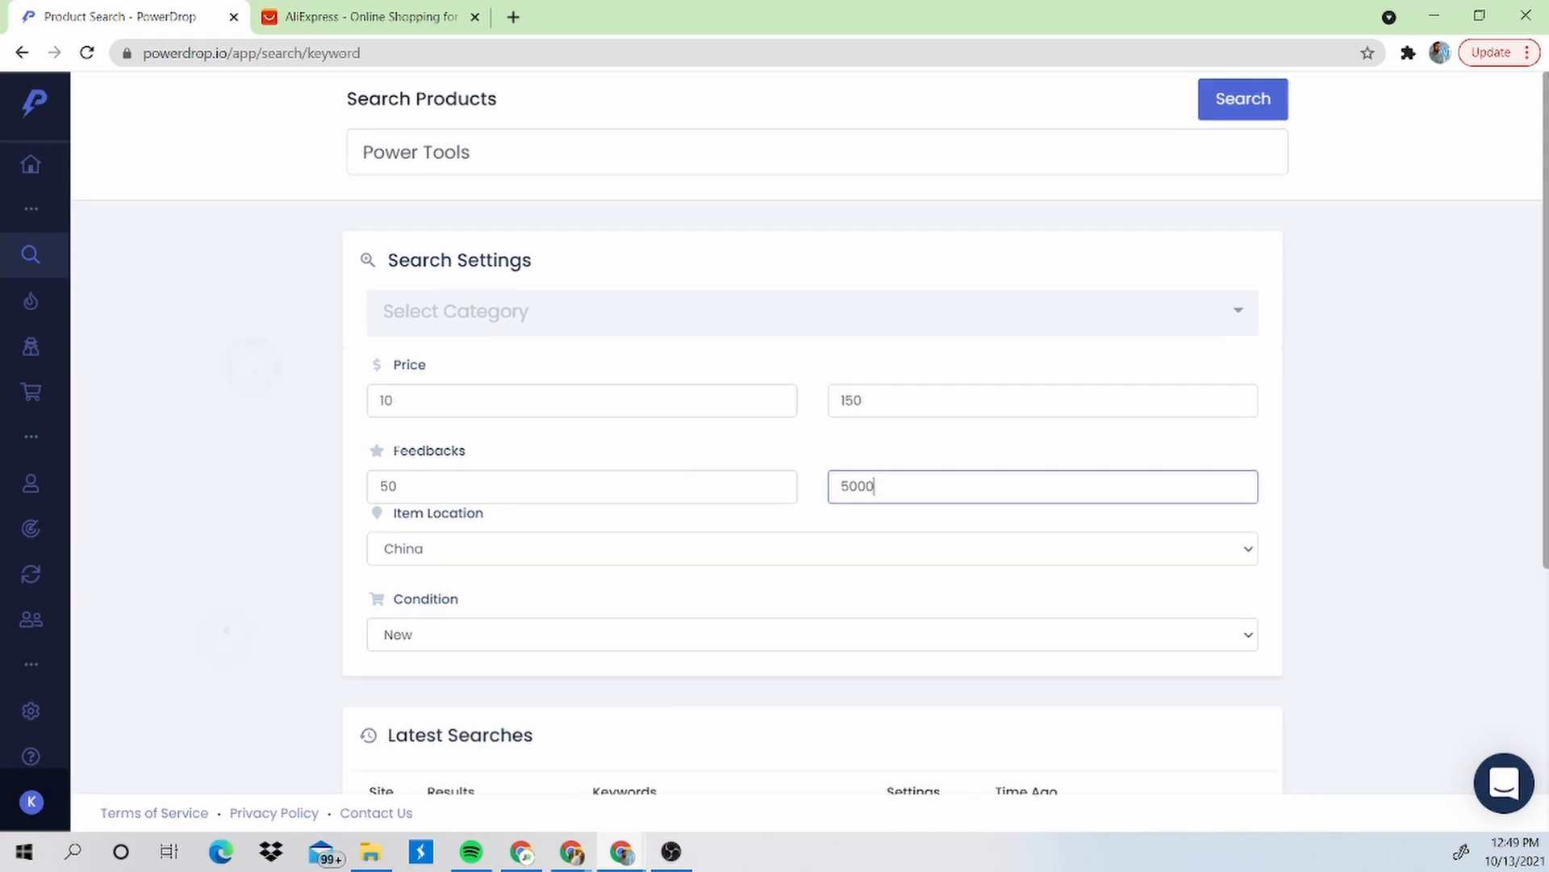
scroll(657, 509, right, 2)
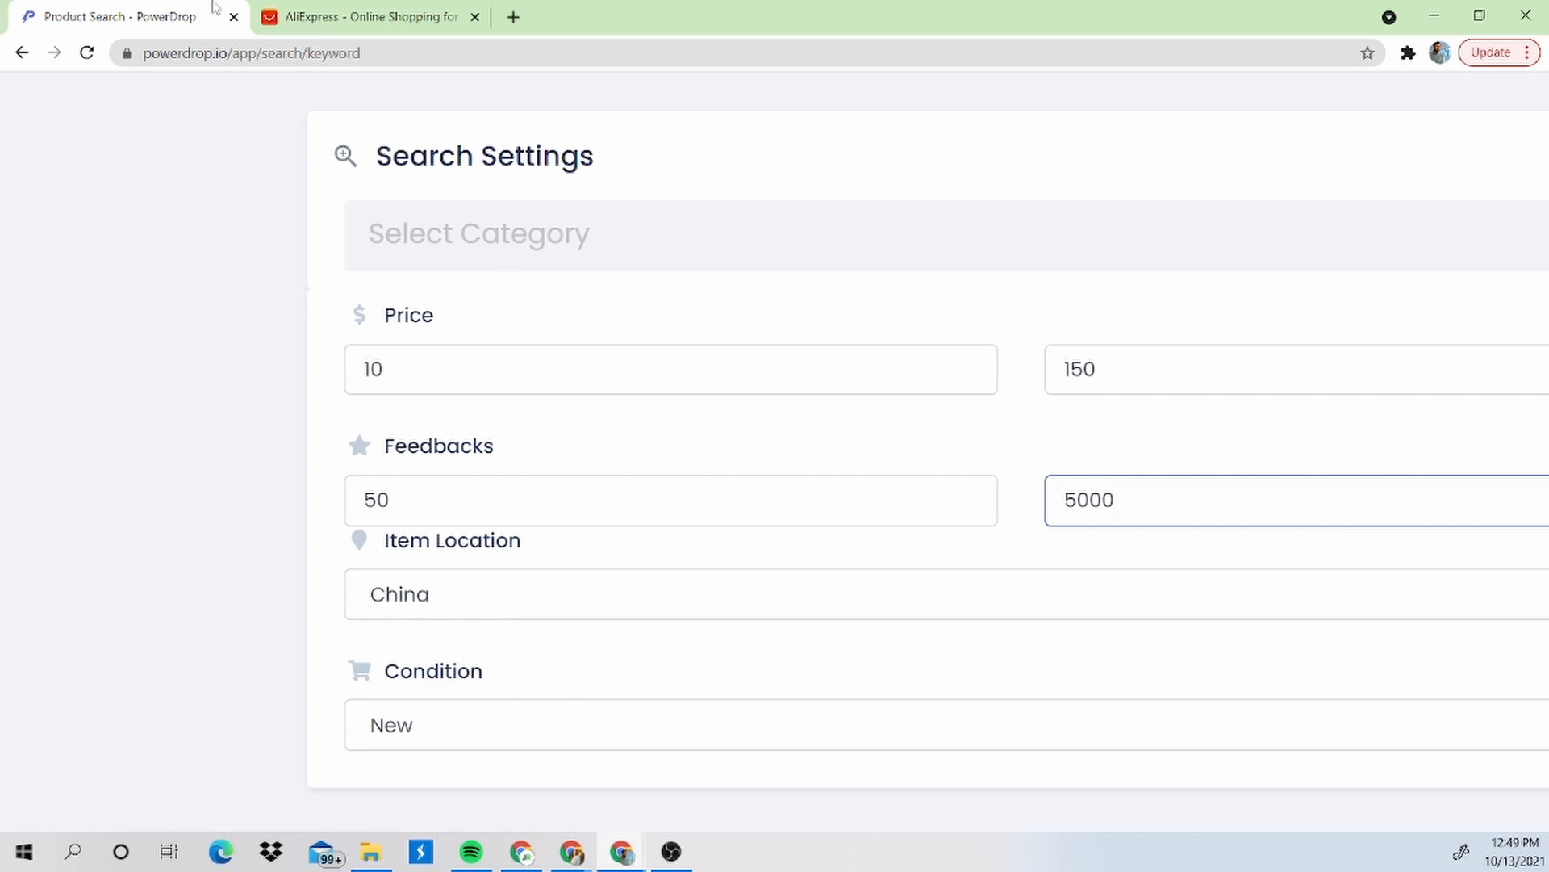
Switch between AliExpress and the PowerDrop search settings to review the item location against the supplier site.
click(355, 16)
click(167, 9)
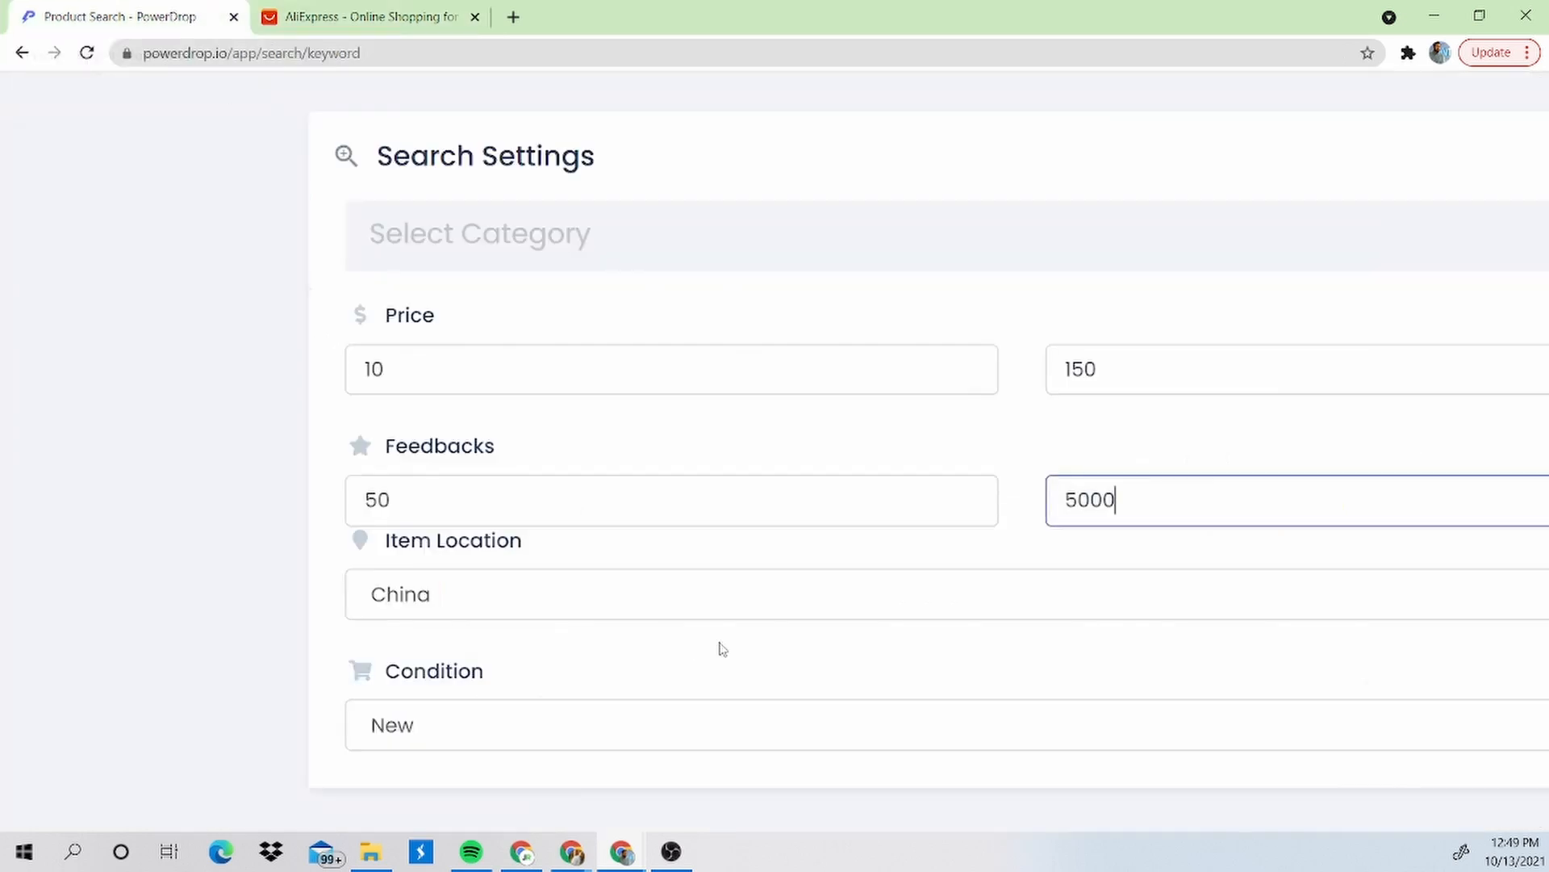
click(331, 10)
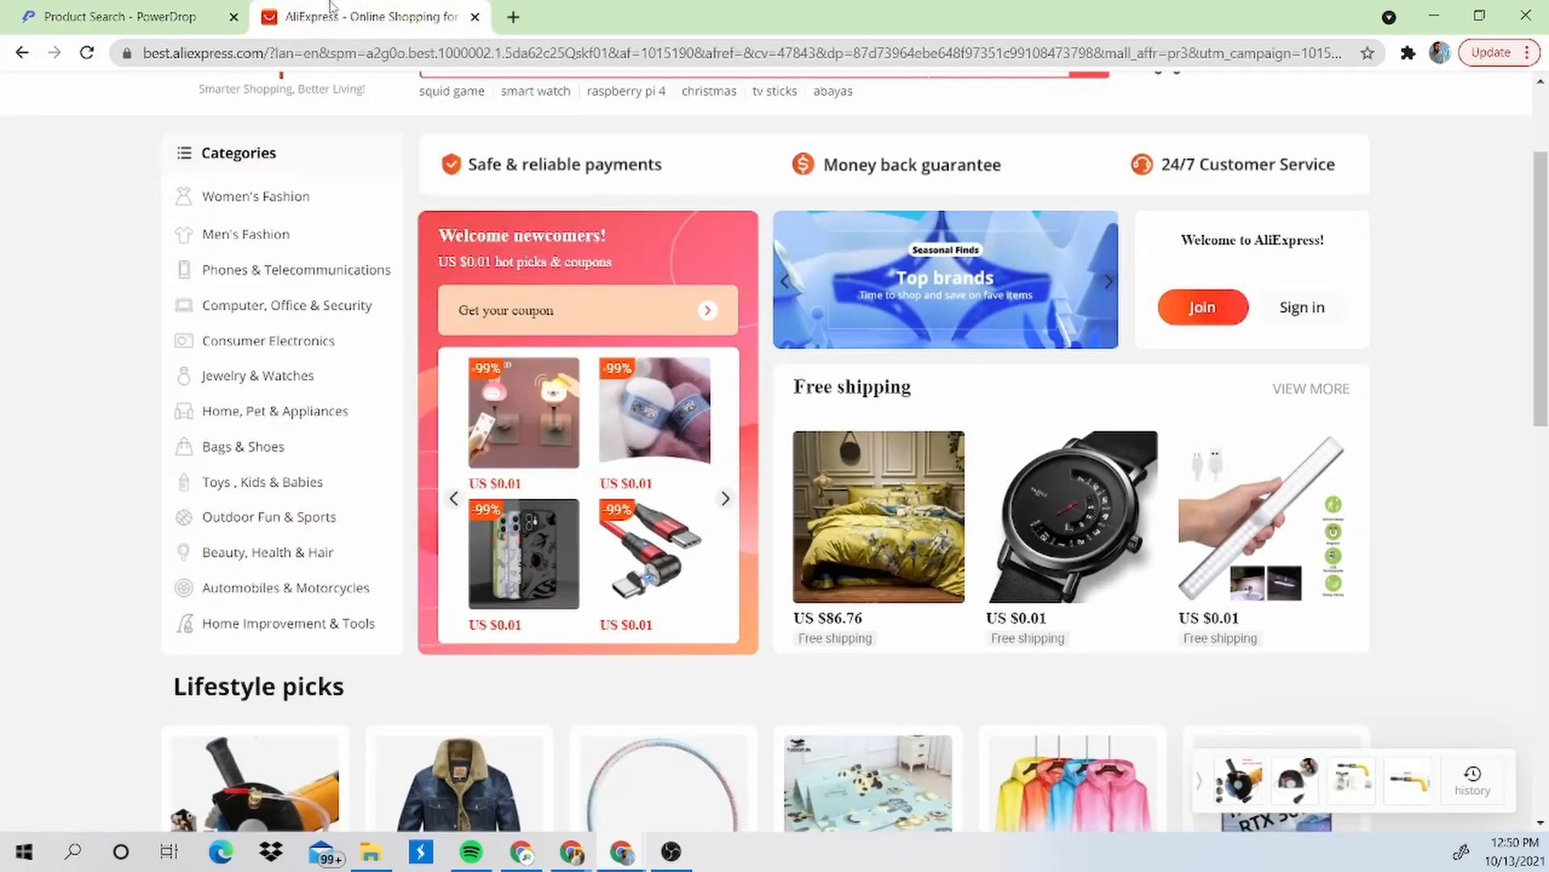
click(150, 12)
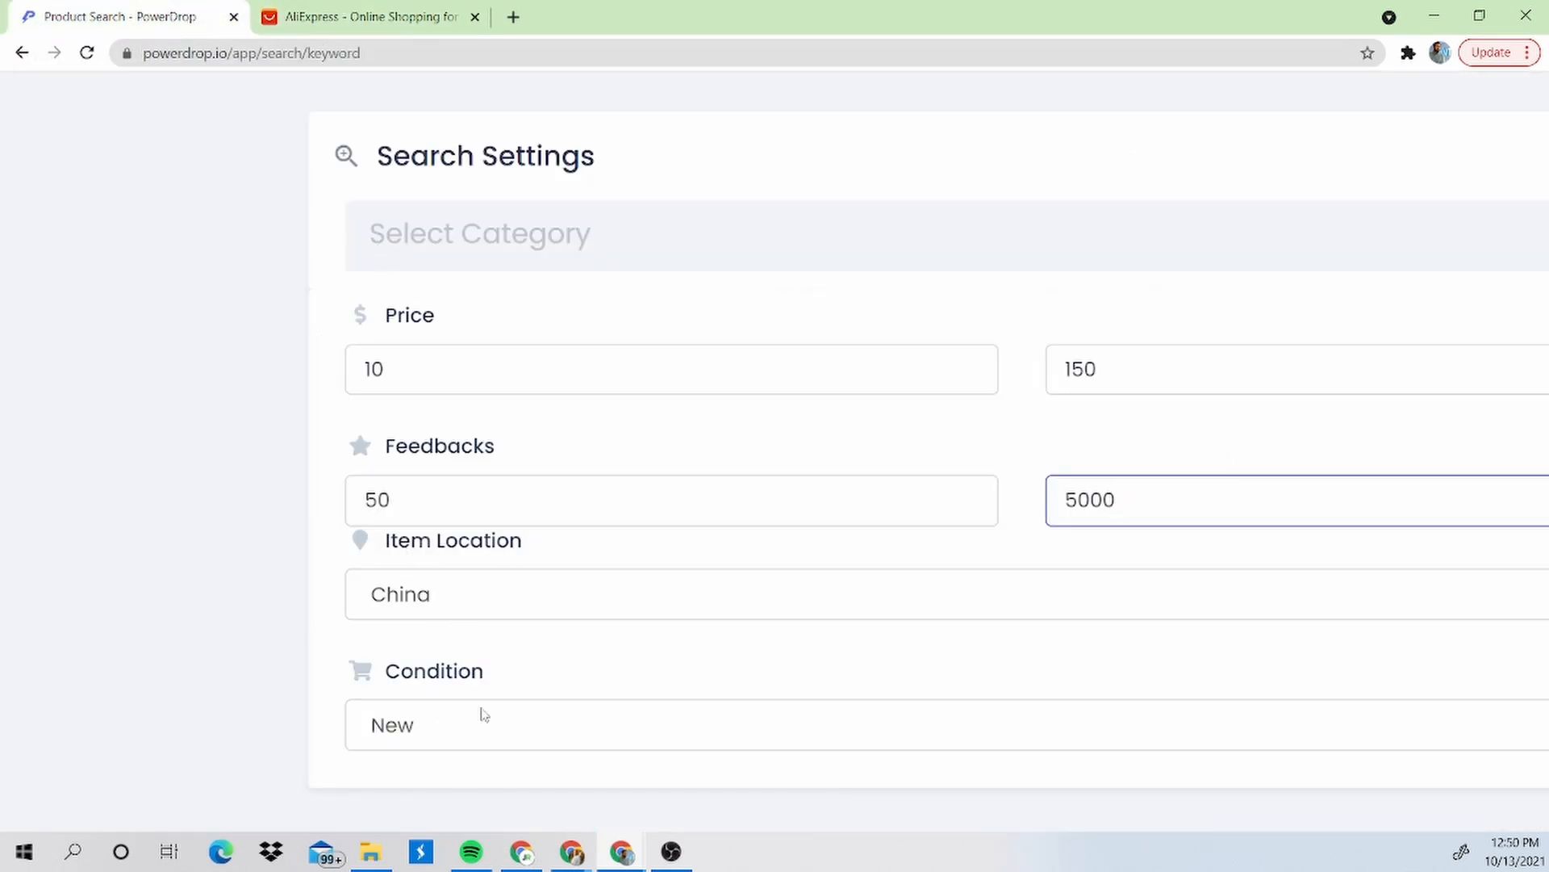
Keep the item condition set to New and run the Power Tools product search.
click(432, 724)
click(400, 617)
scroll(391, 635, down, 5)
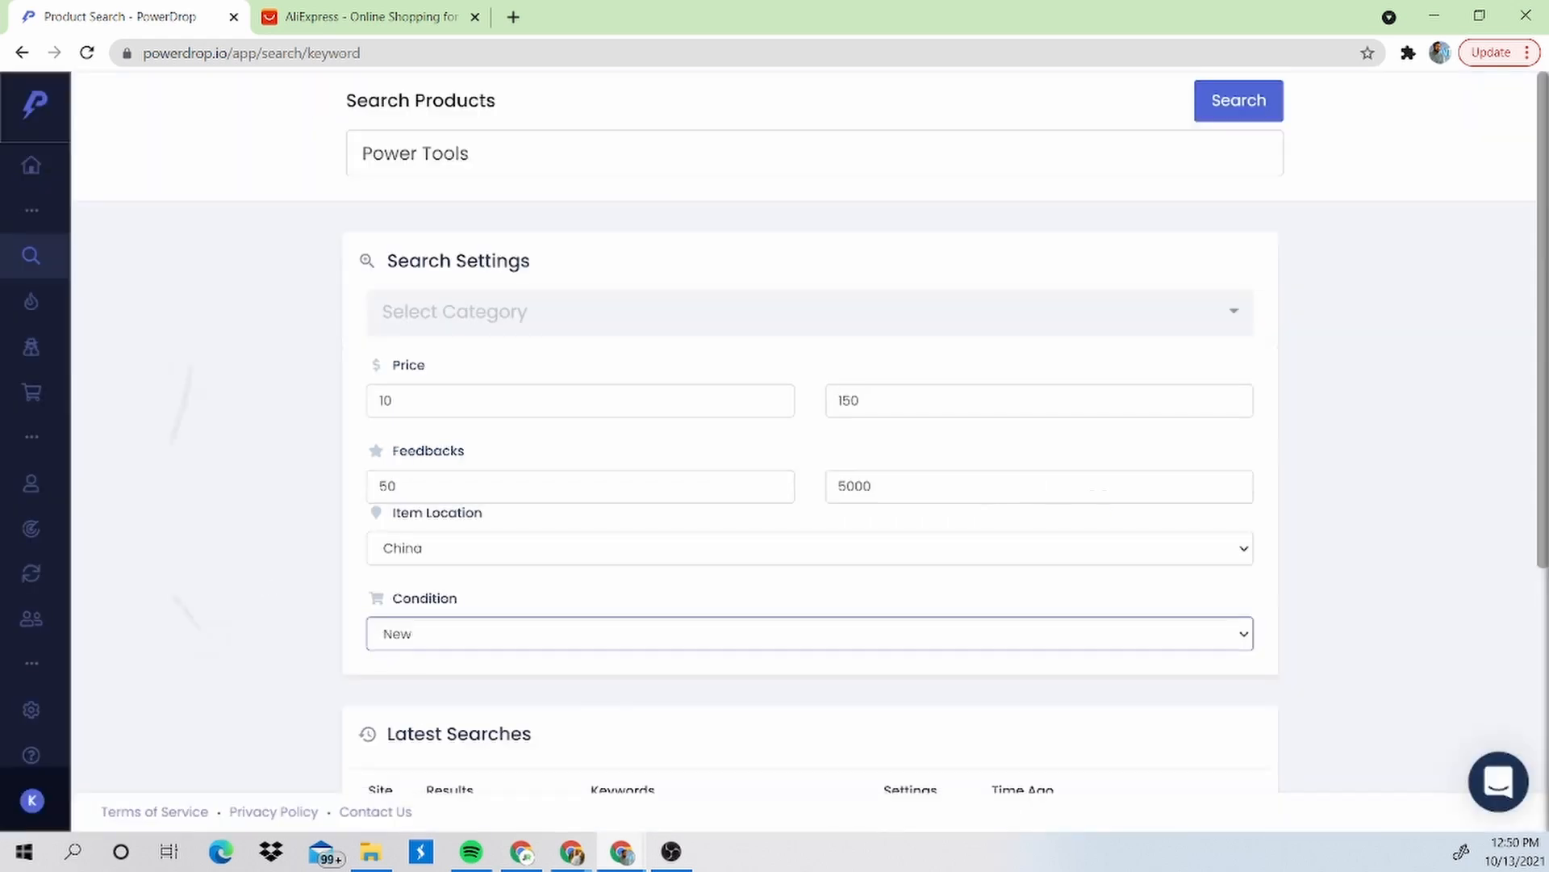
click(1239, 103)
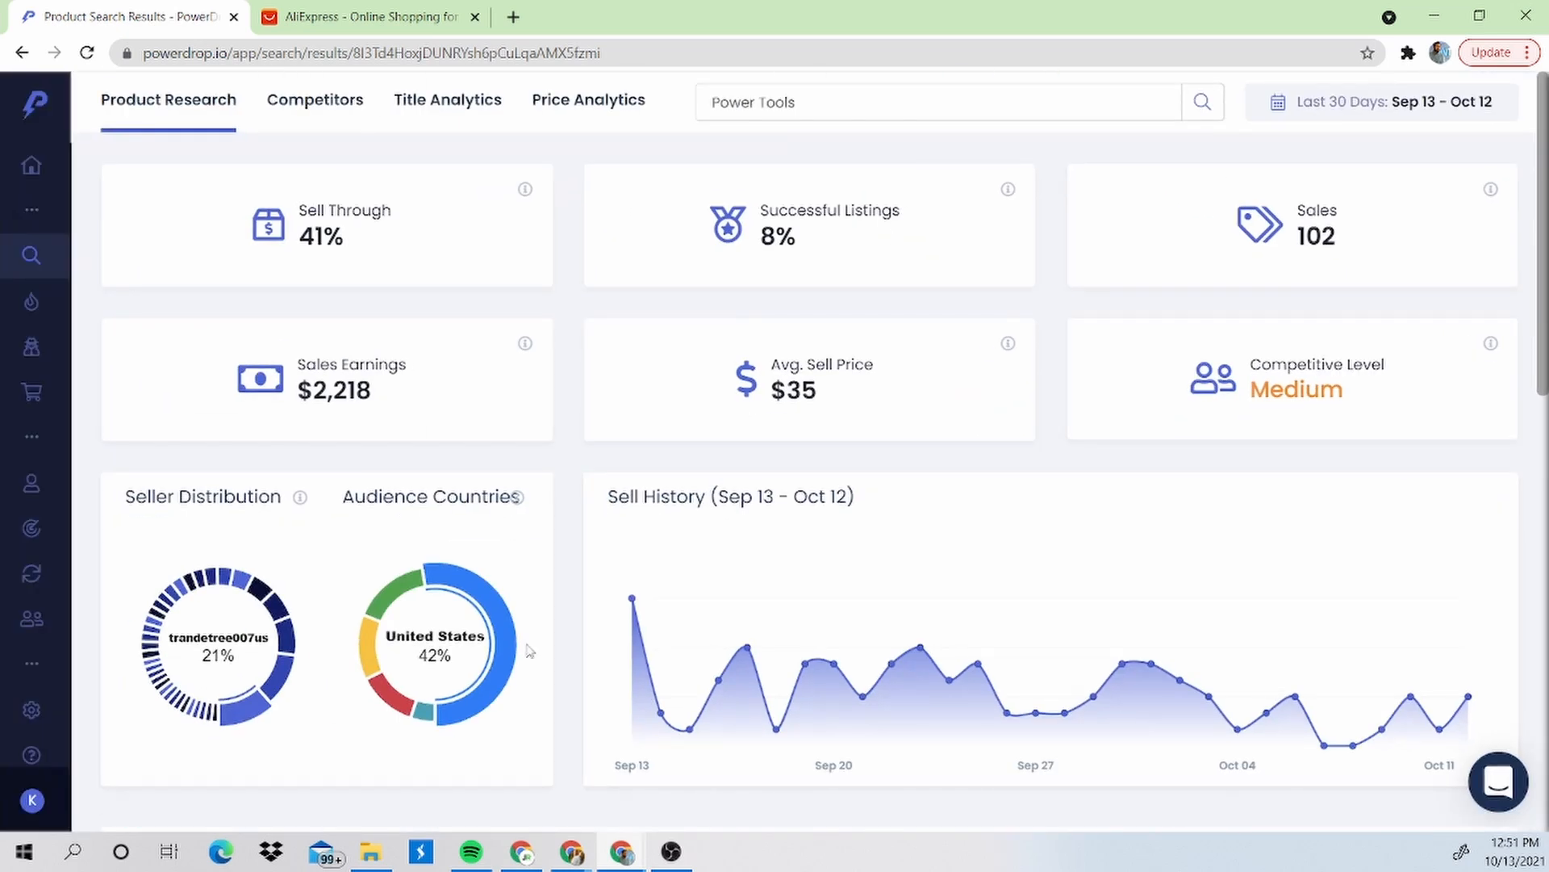
Review the search result statistics, focusing on the Audience Countries chart.
scroll(591, 421, down, 1)
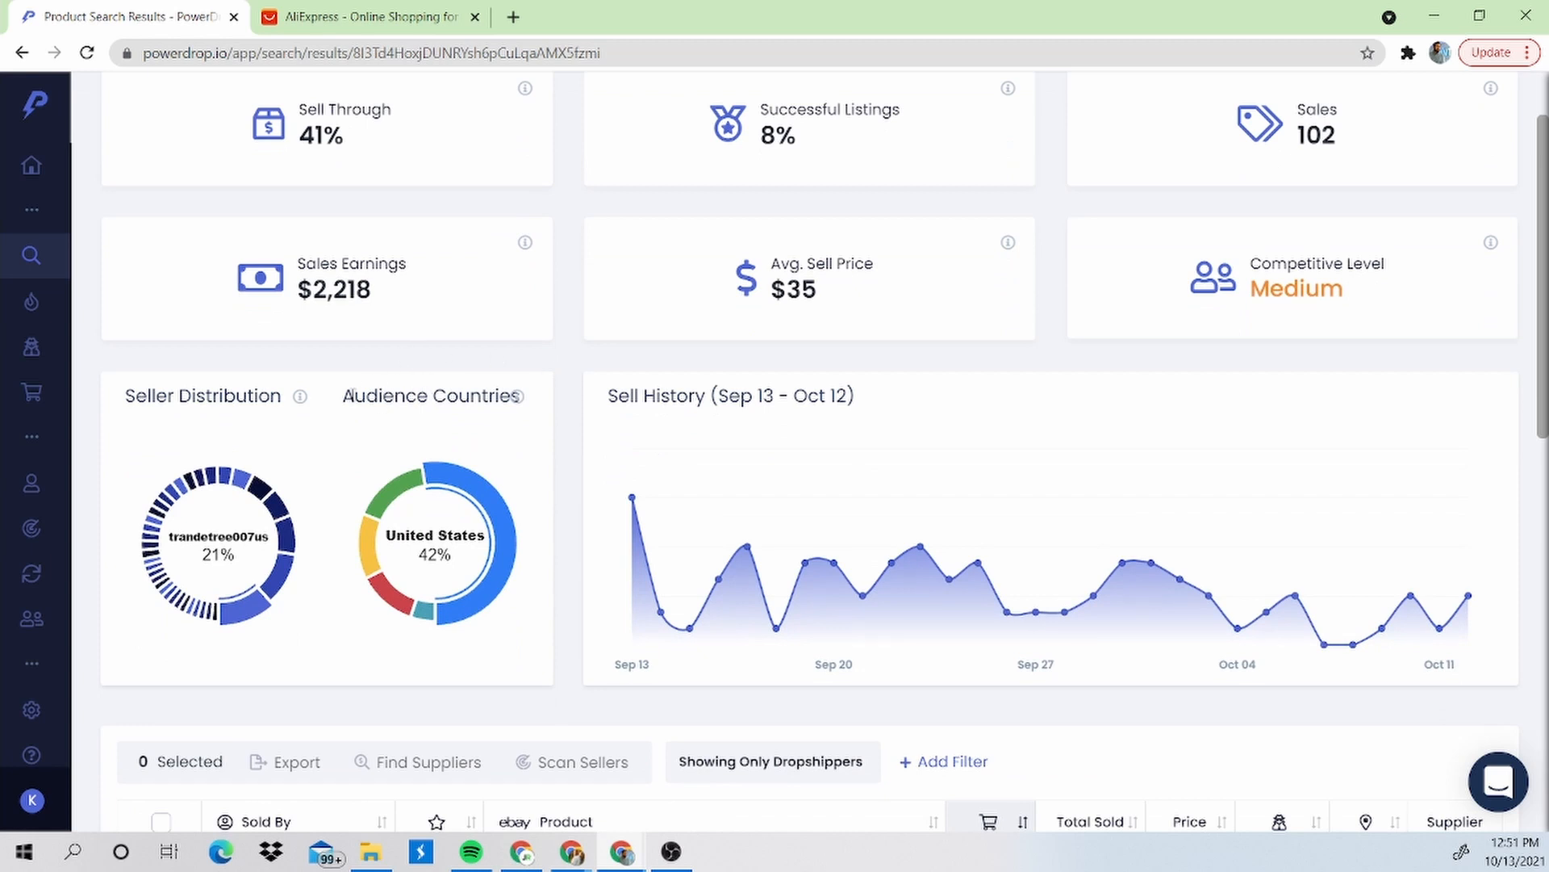
drag(351, 393, 546, 376)
click(548, 378)
Remove the Showing Only Dropshippers filter from the product results table.
scroll(579, 554, down, 6)
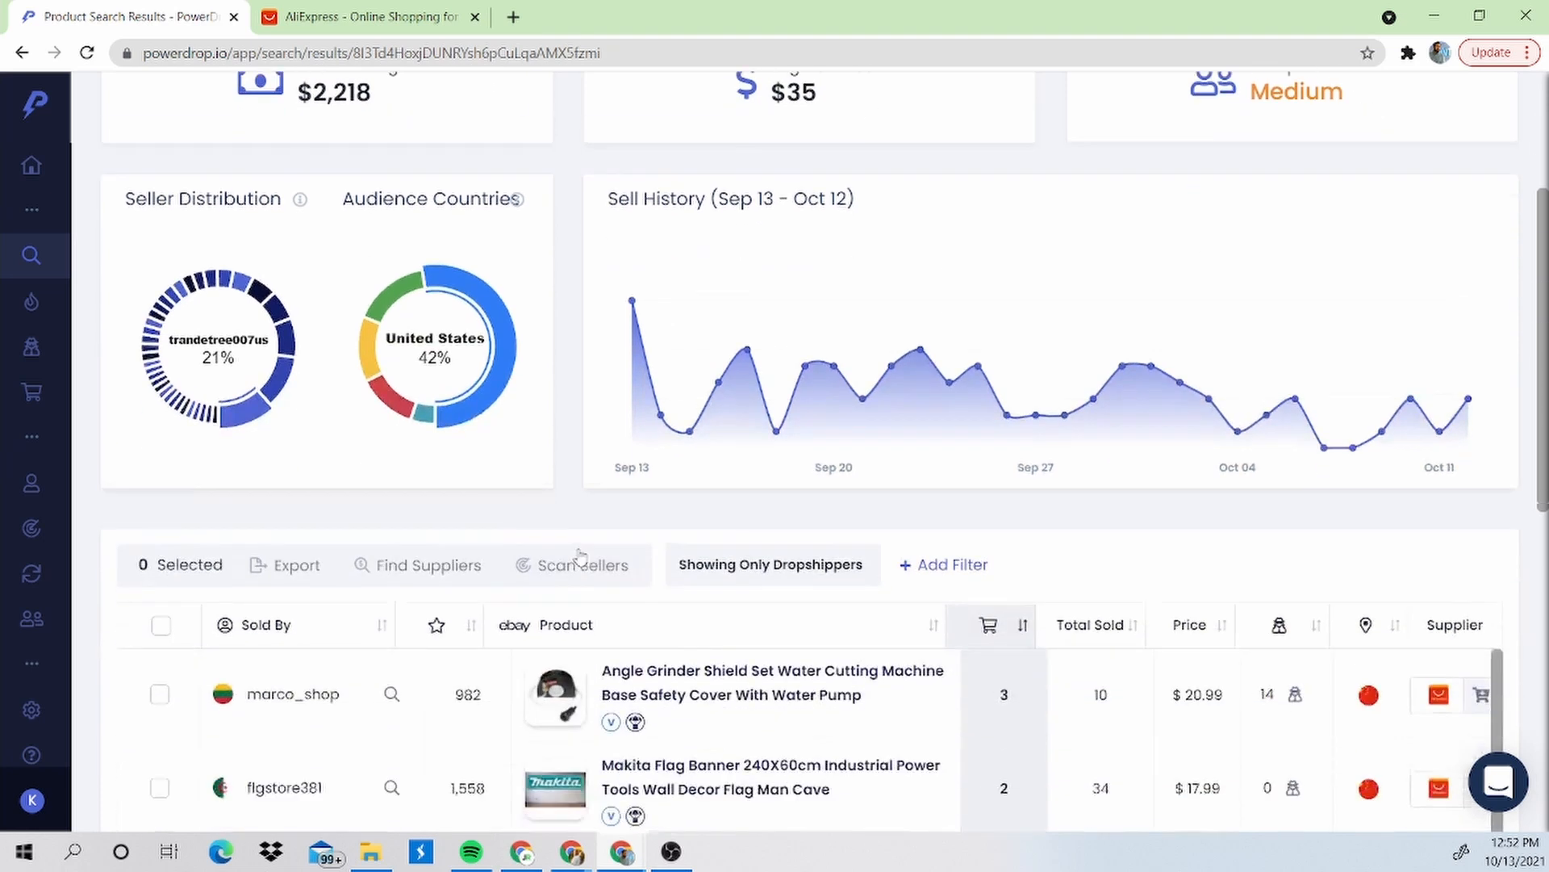
click(869, 256)
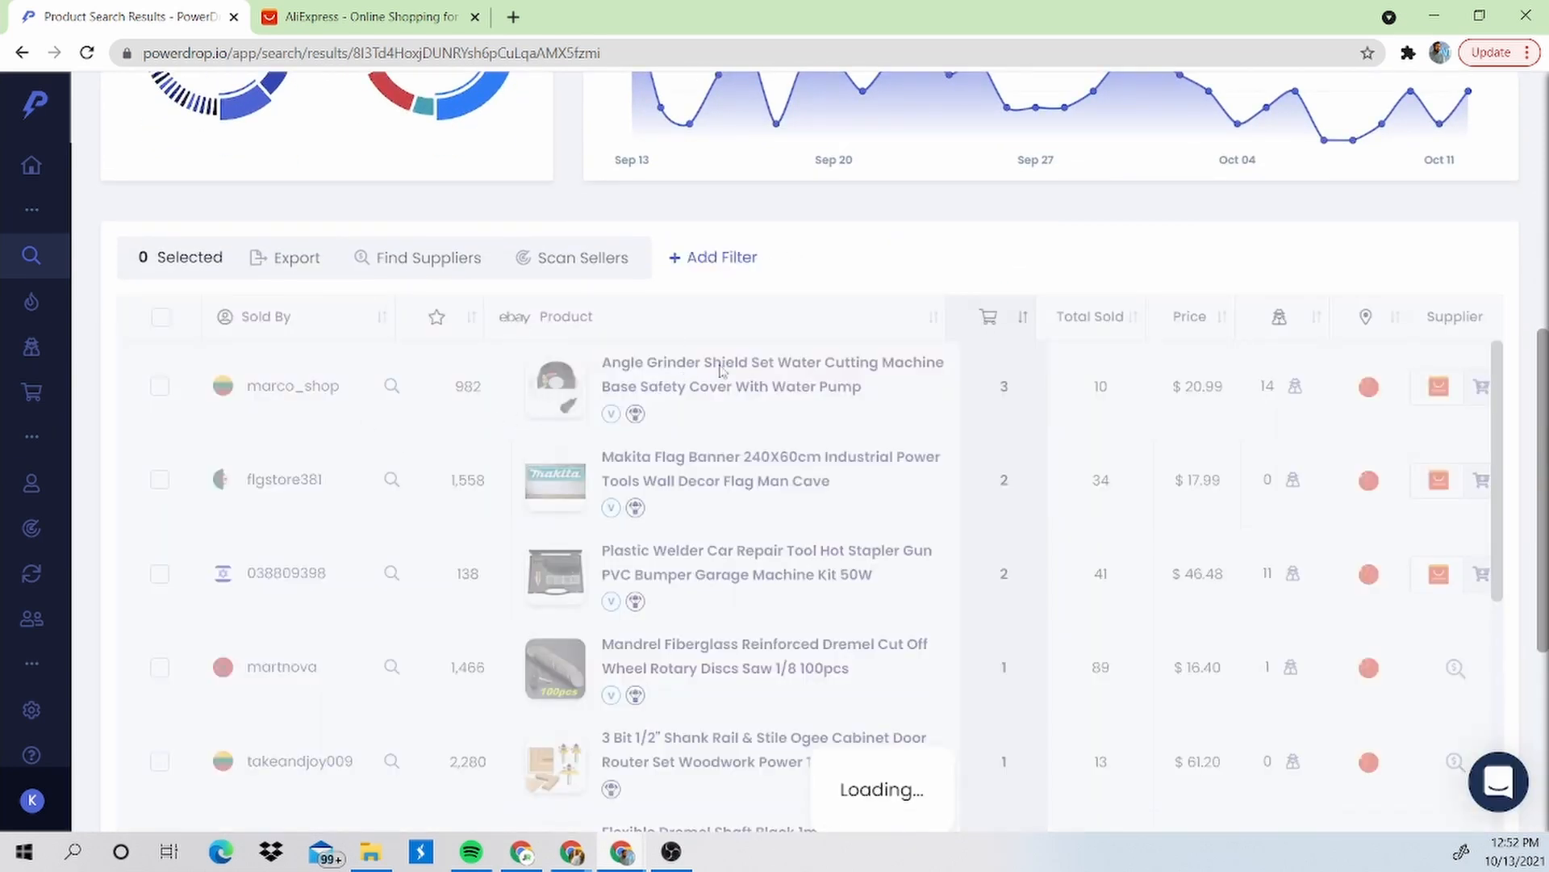
scroll(805, 121, up, 8)
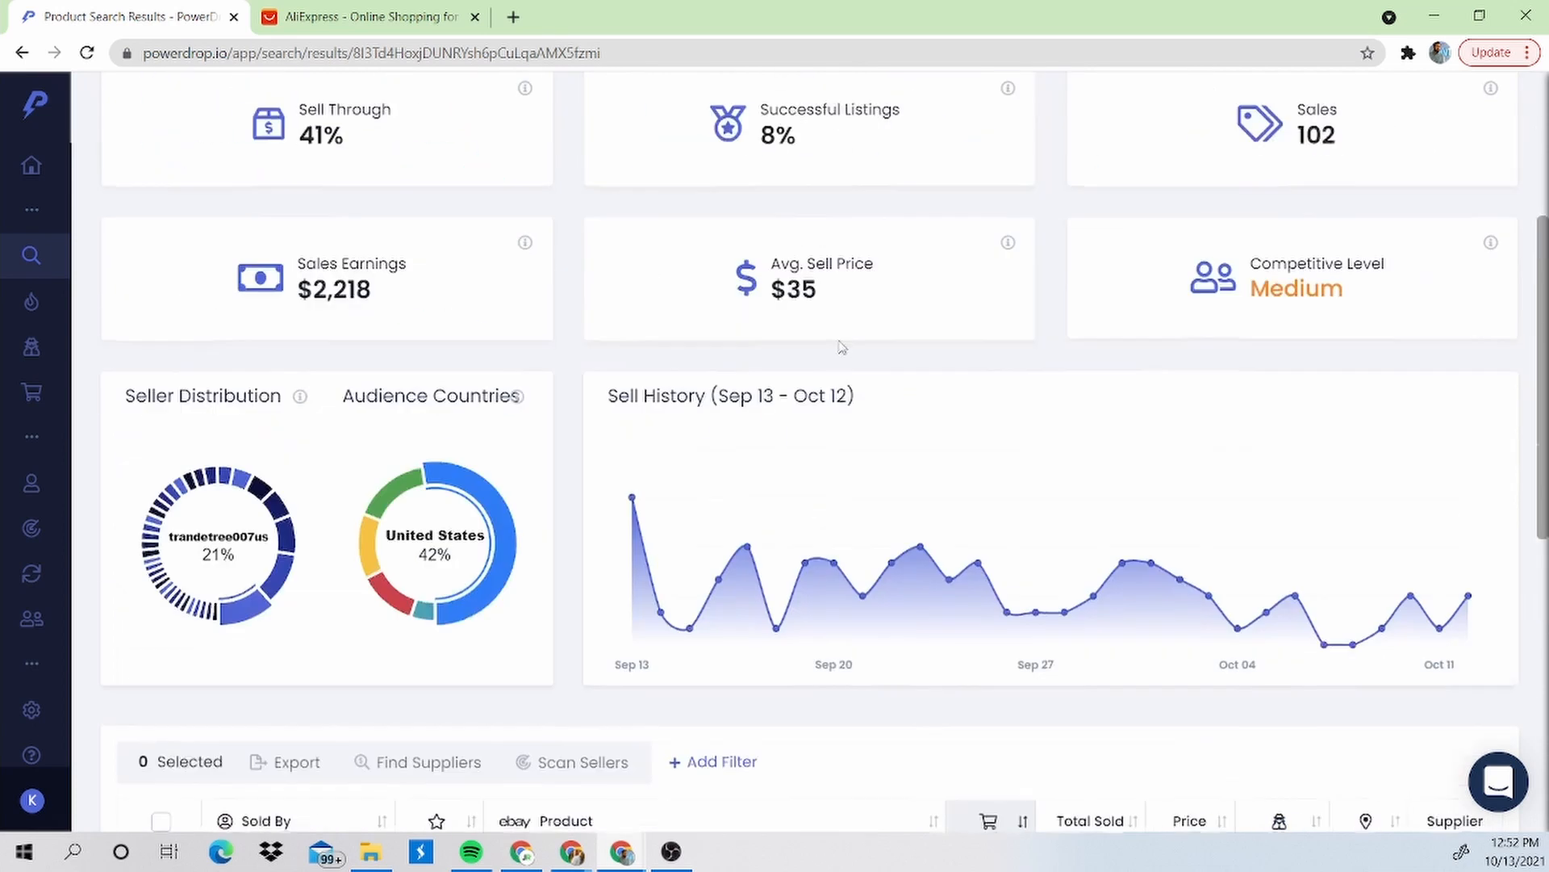
Examine the unfiltered product list, comparing the amount of sales, total sold and price of the top items.
scroll(795, 347, down, 10)
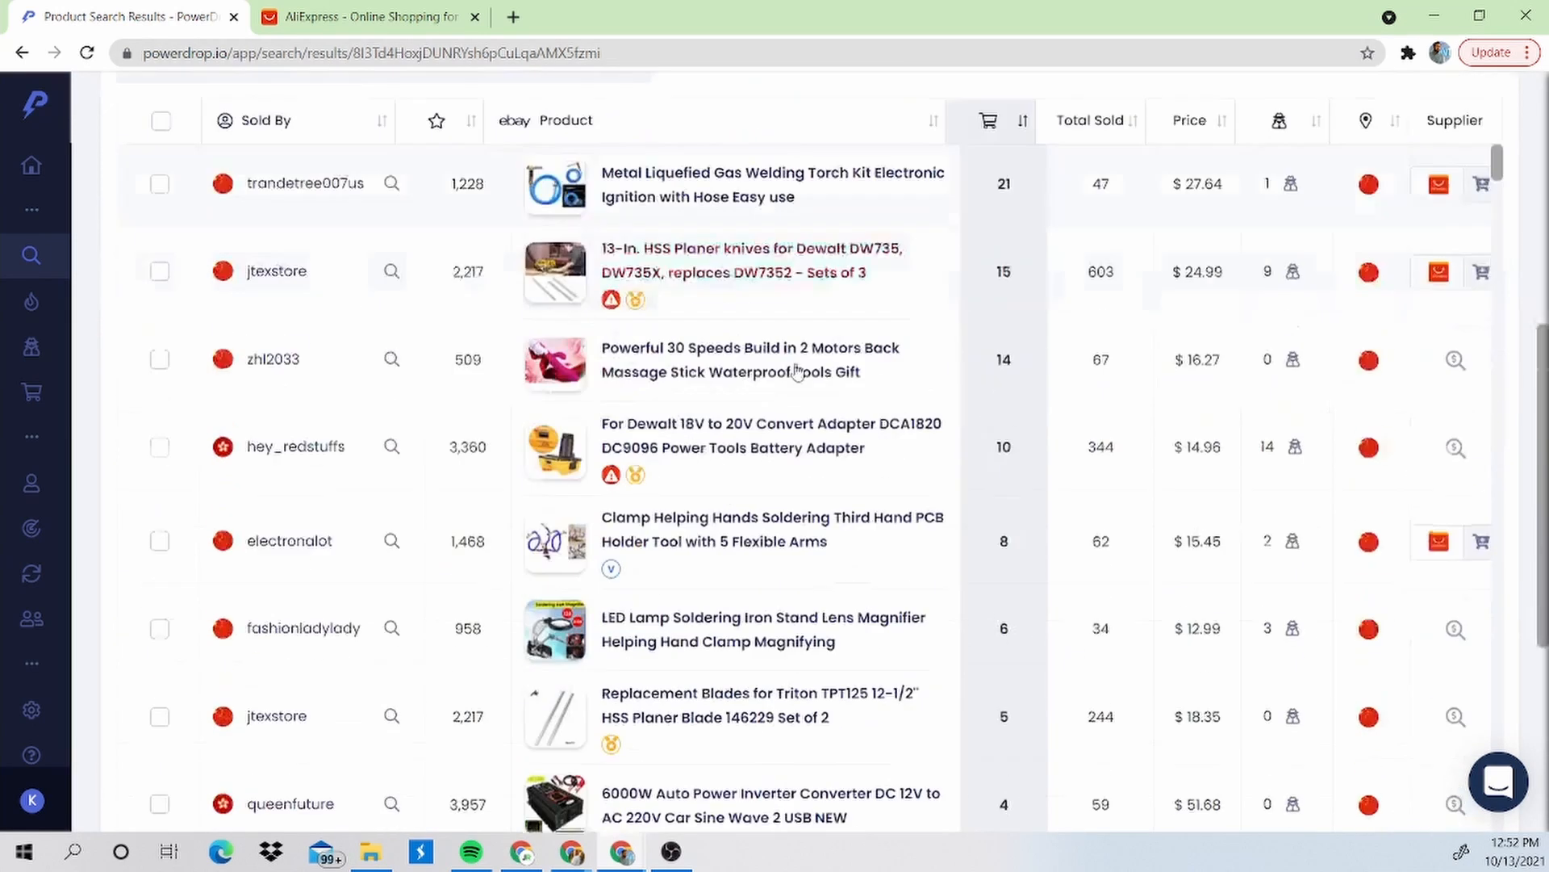
scroll(294, 310, up, 3)
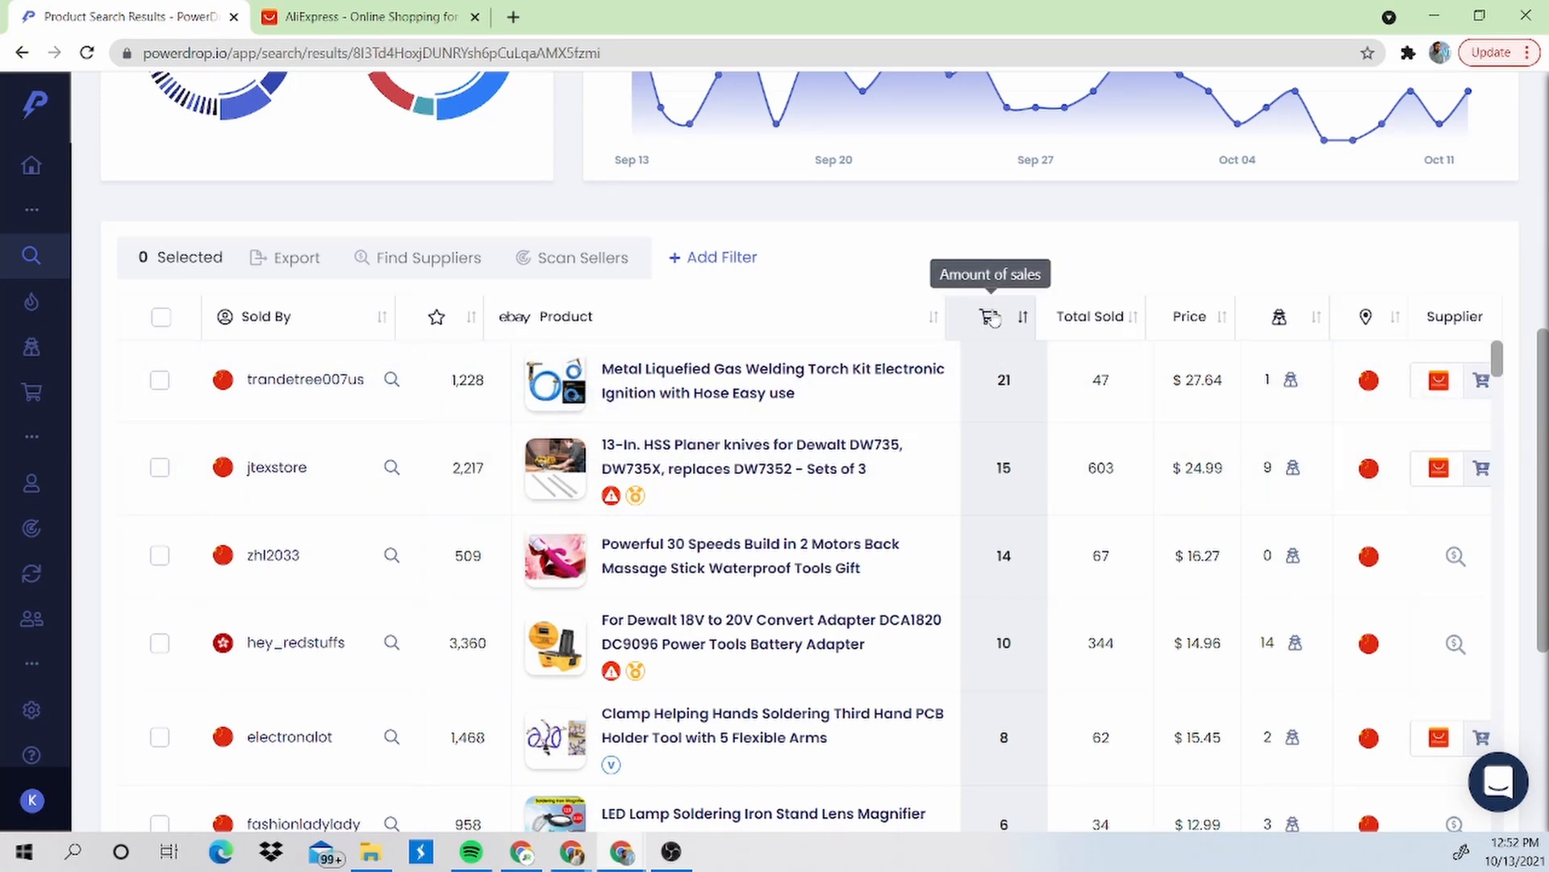
scroll(991, 311, up, 5)
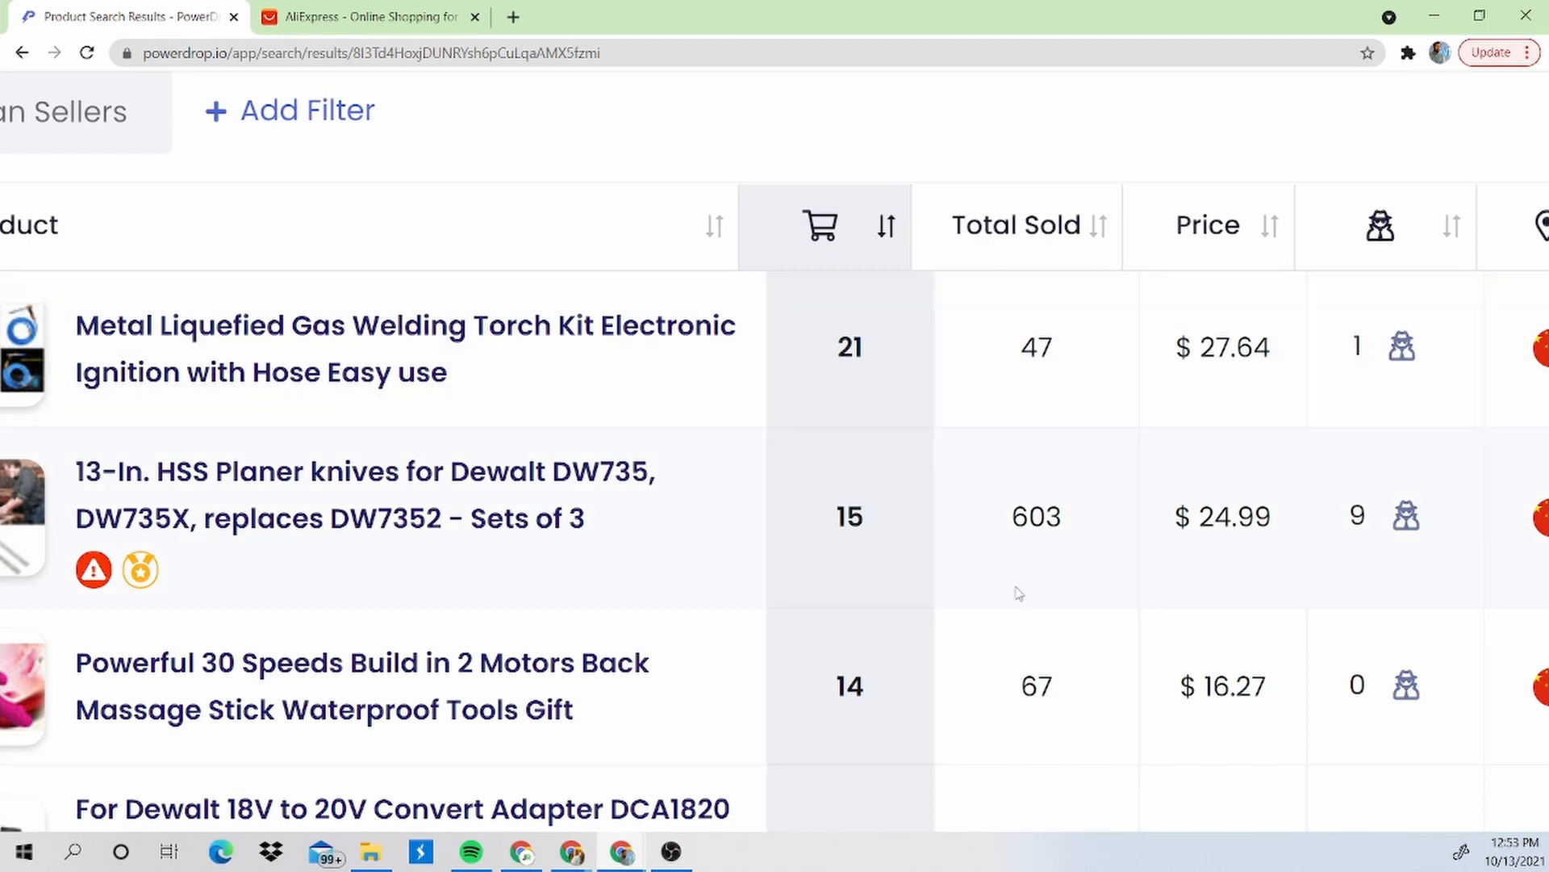
Filter the product results table to show only dropshippers.
scroll(647, 360, down, 1)
scroll(647, 360, up, 1)
key(ctrl+minus)
key(ctrl+minus)
key(ctrl+minus)
scroll(565, 404, up, 1)
click(494, 313)
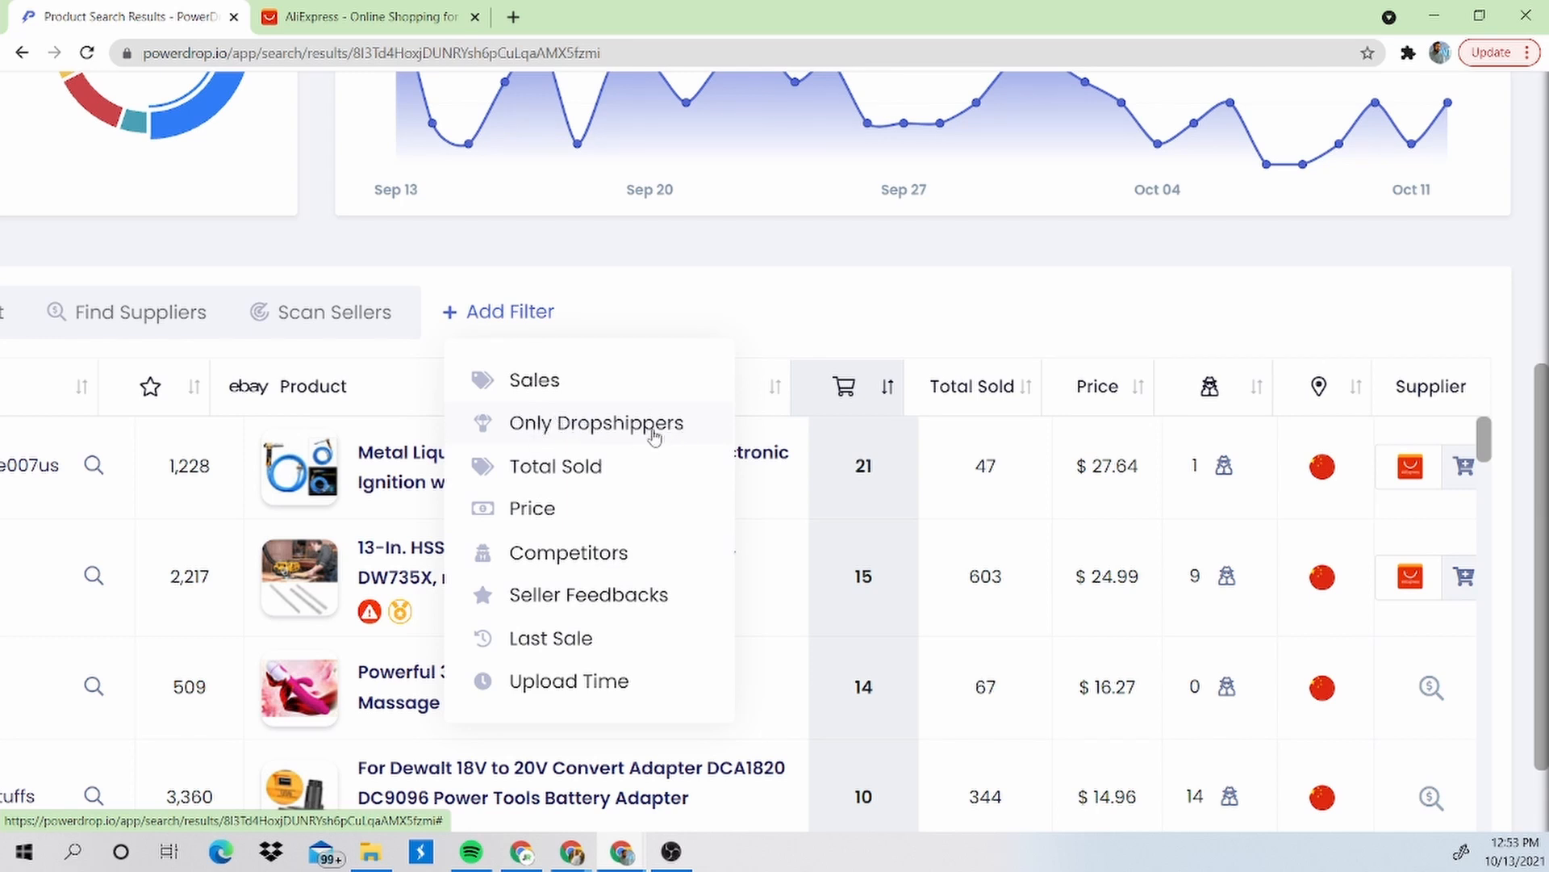
click(565, 426)
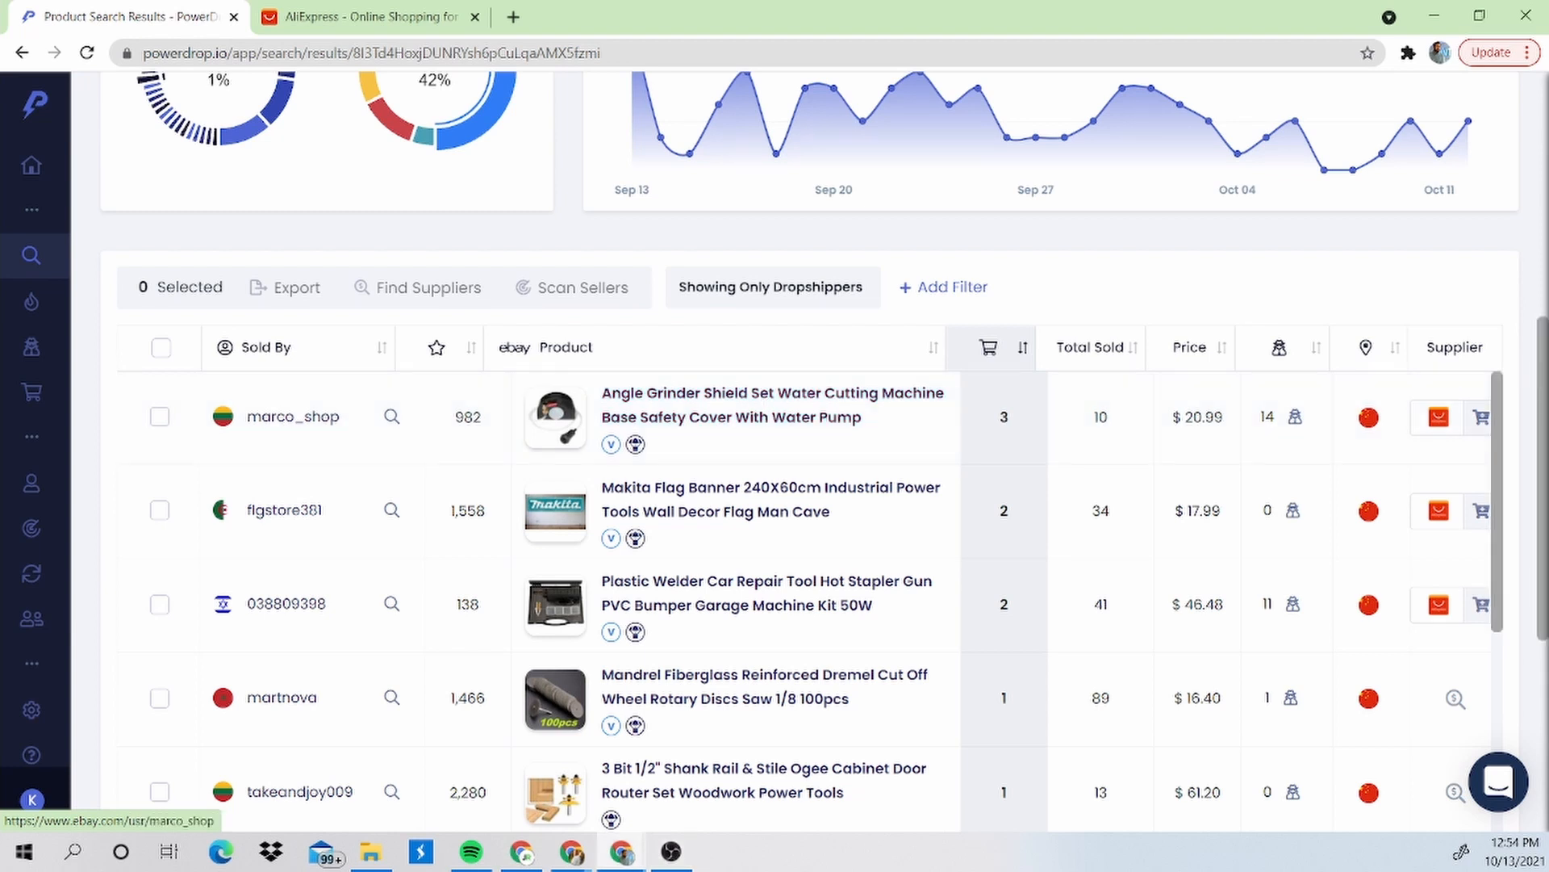
Open the summary of the Angle Grinder Shield Set listing and review its seller details.
click(753, 397)
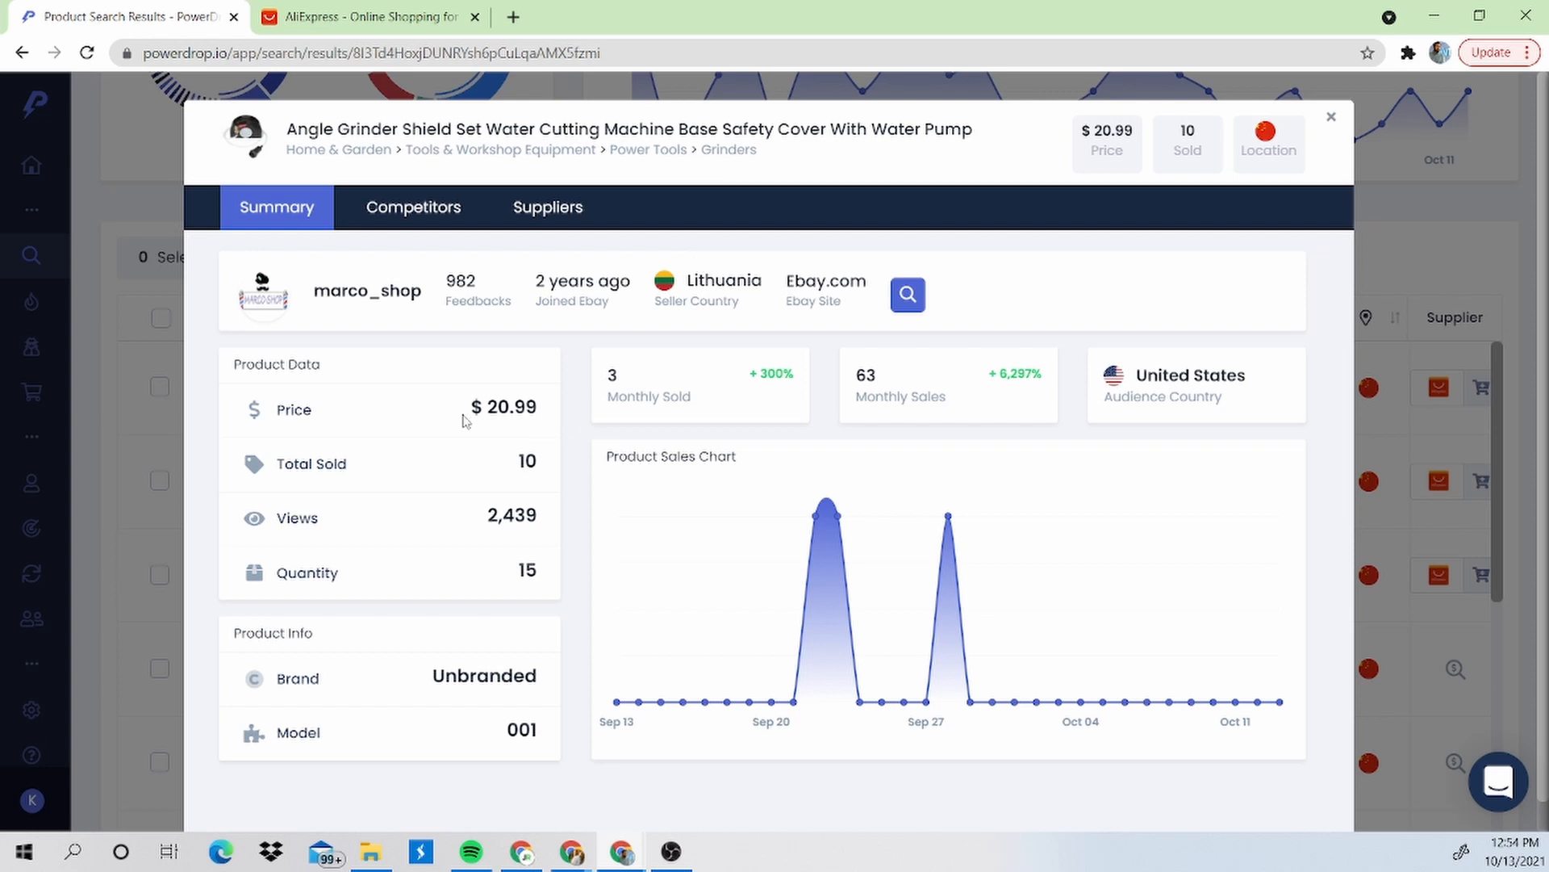
drag(462, 411, 538, 608)
click(538, 608)
scroll(438, 250, up, 4)
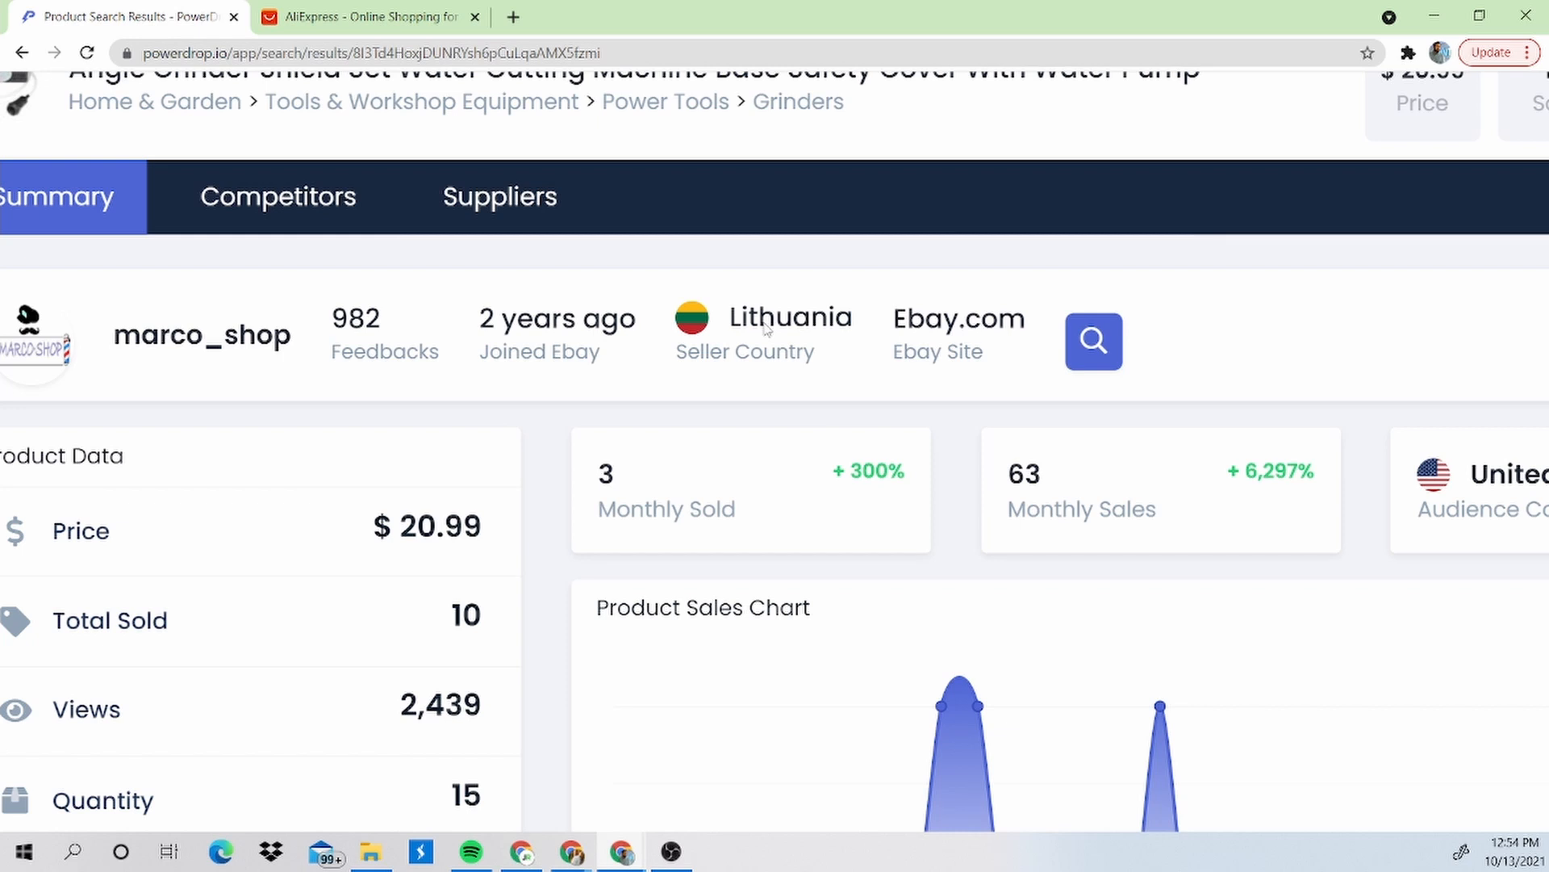
scroll(767, 330, down, 2)
scroll(767, 329, down, 1)
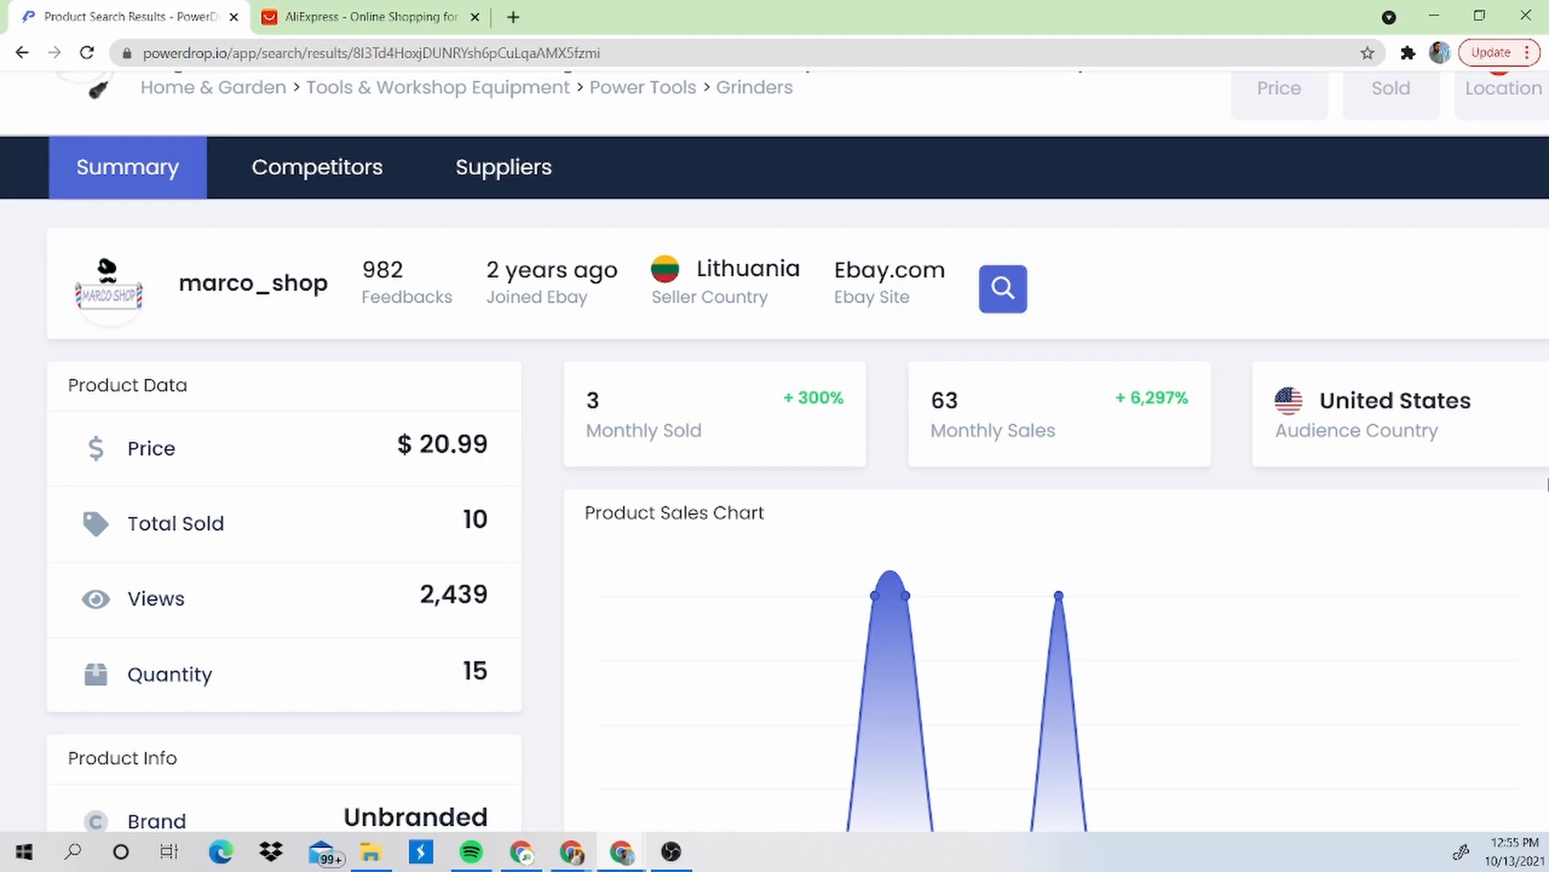
Examine the grinder shield listing's price, total sold, views and quantity in the product data.
drag(381, 451, 513, 450)
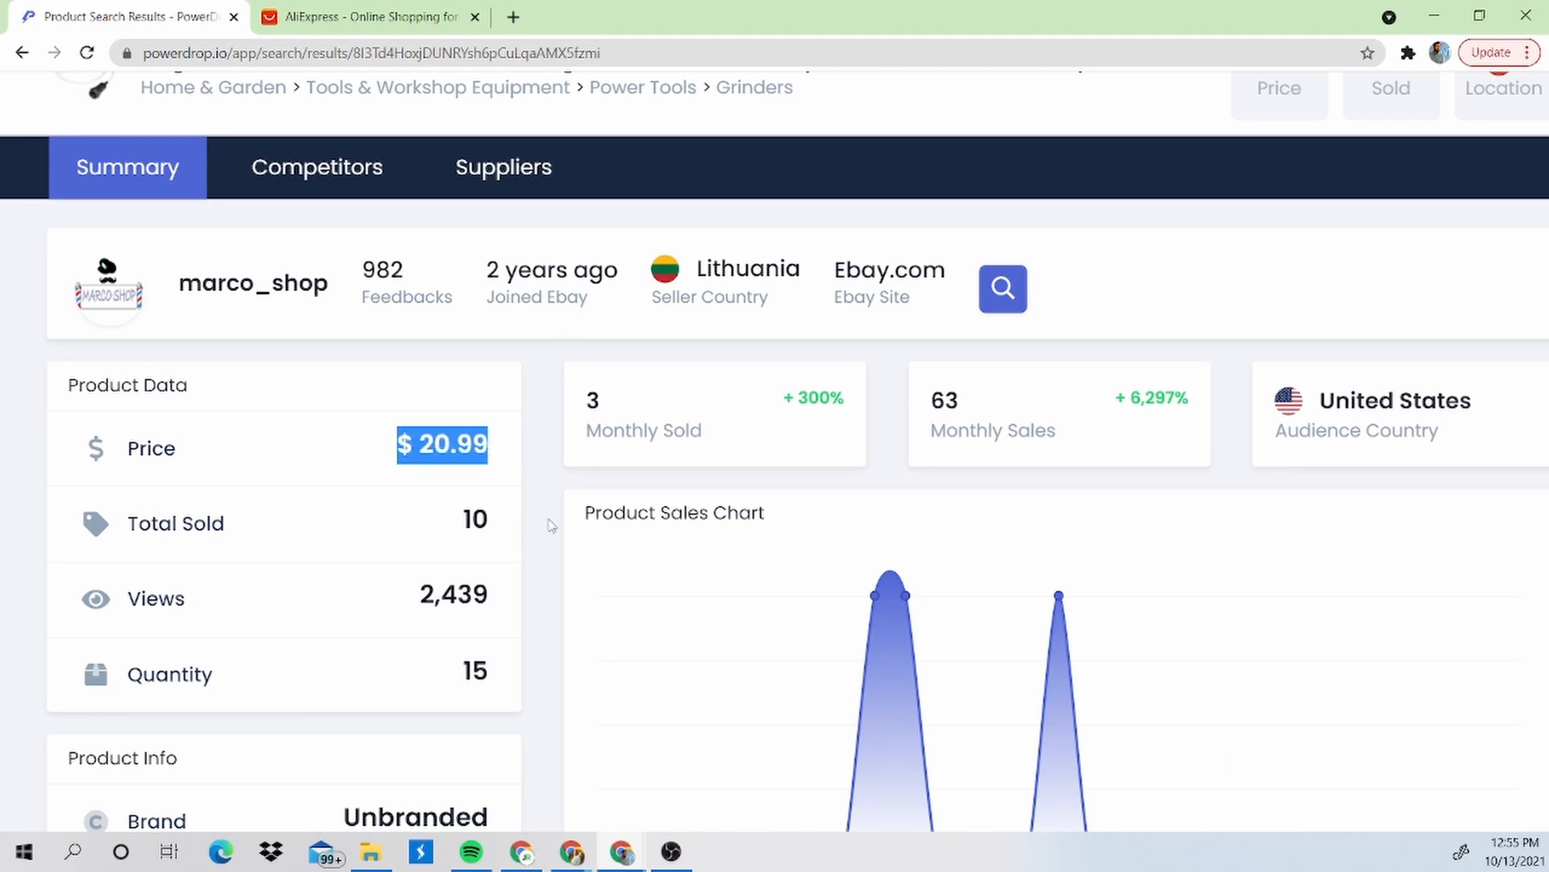
drag(479, 526, 501, 508)
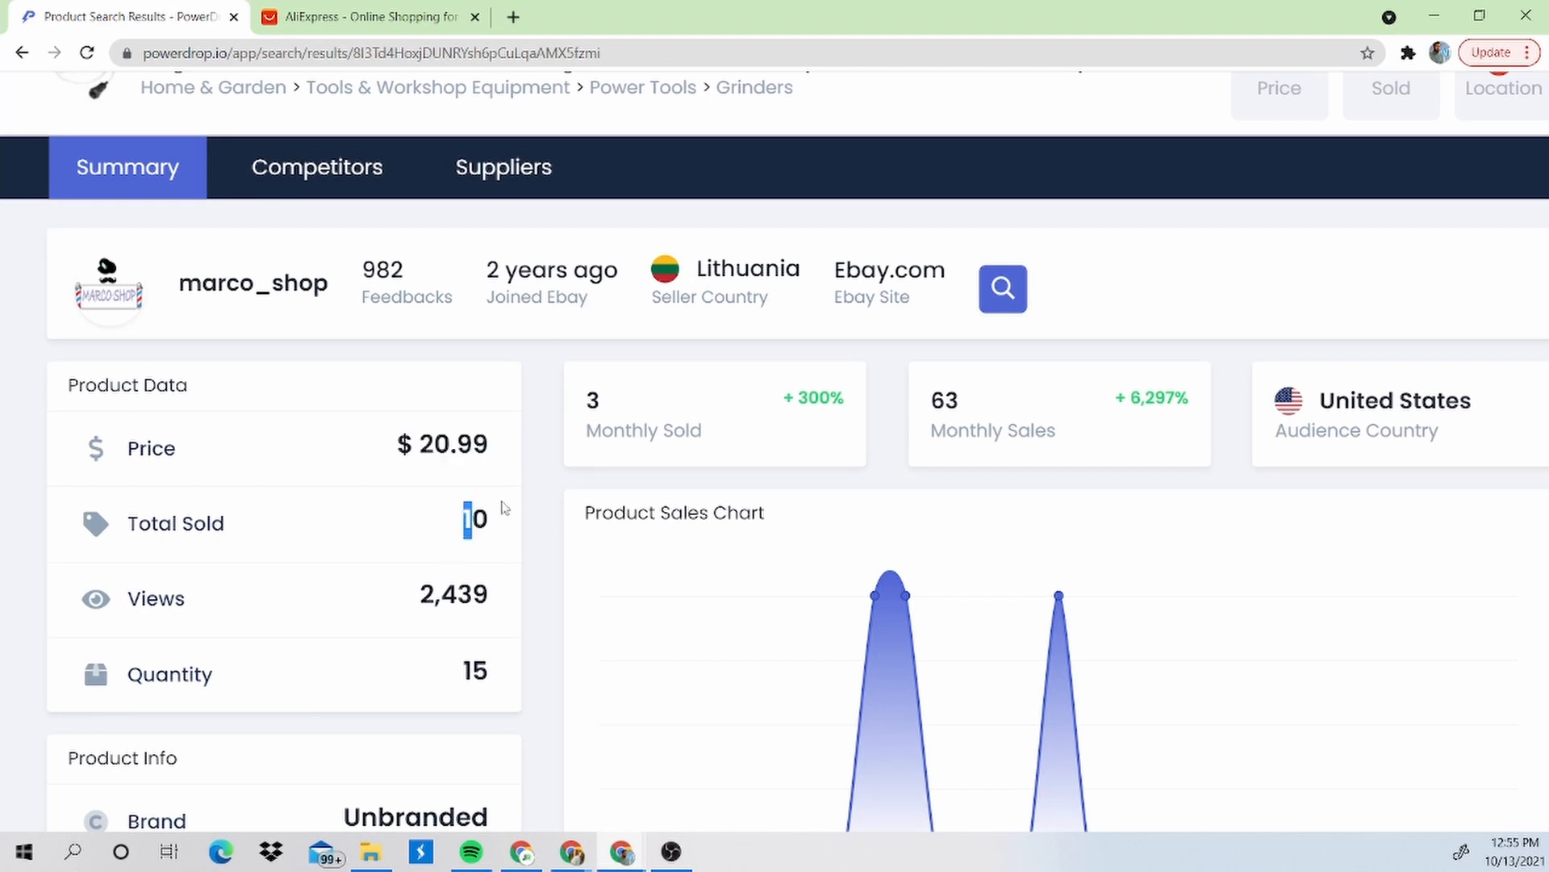
double_click(462, 534)
drag(419, 612, 520, 598)
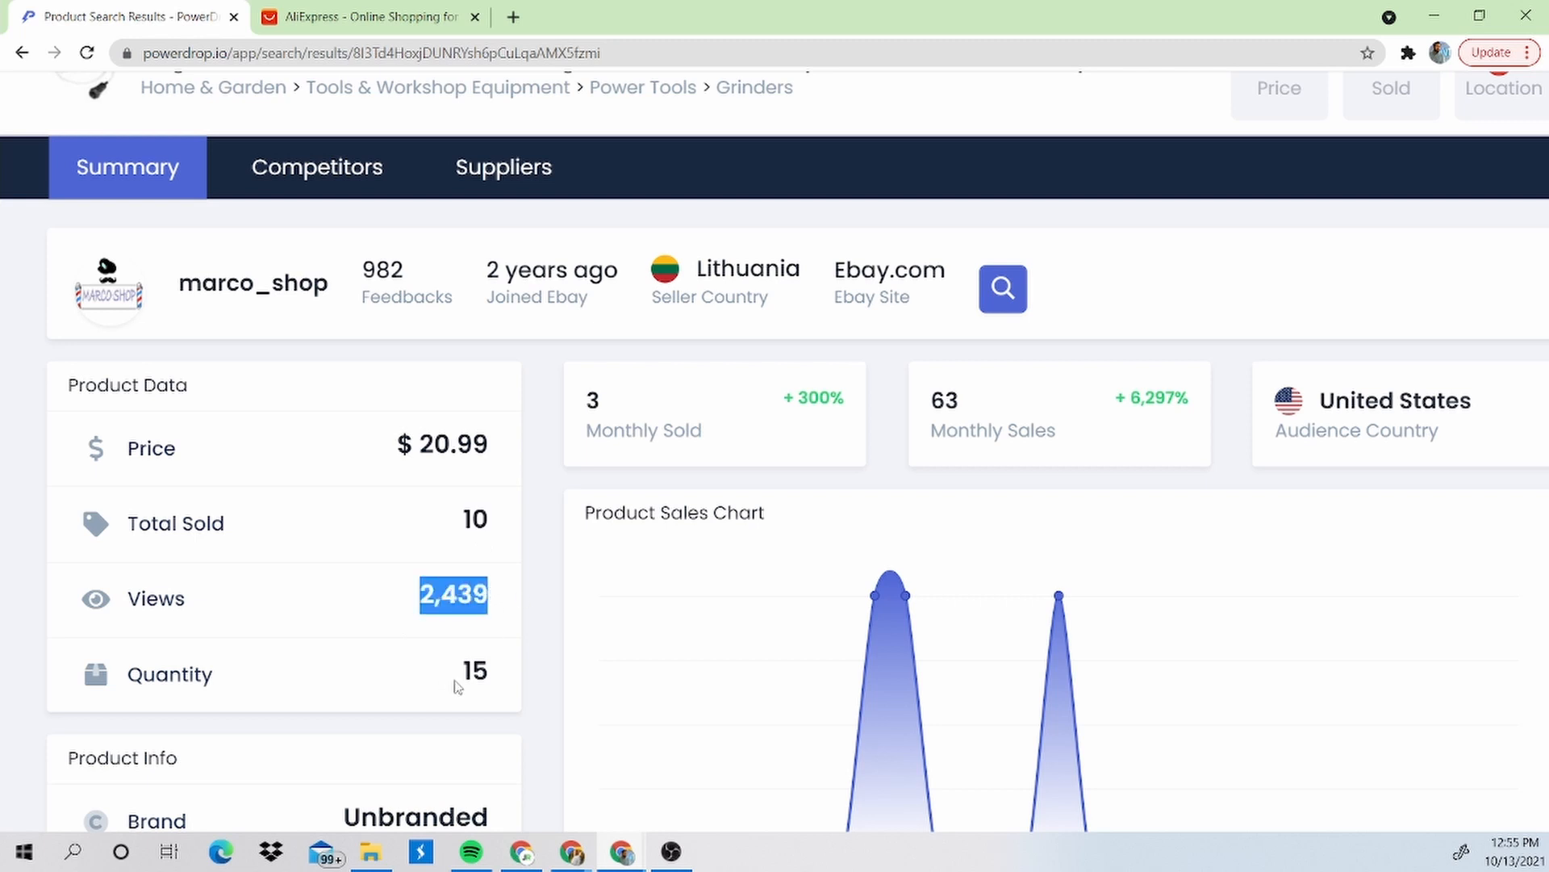
drag(456, 686, 510, 689)
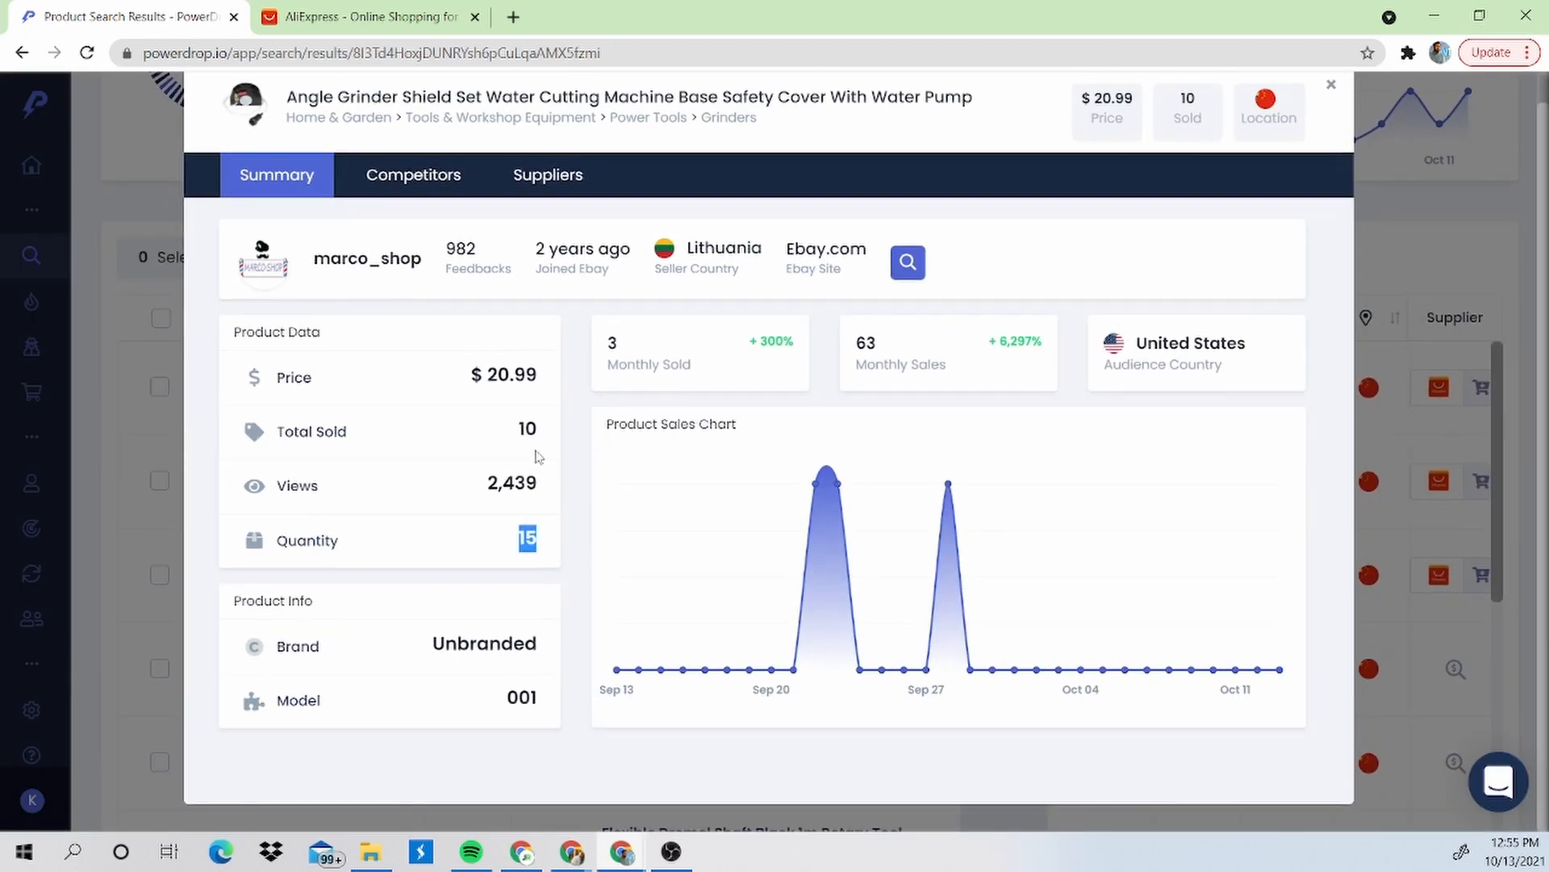
click(559, 436)
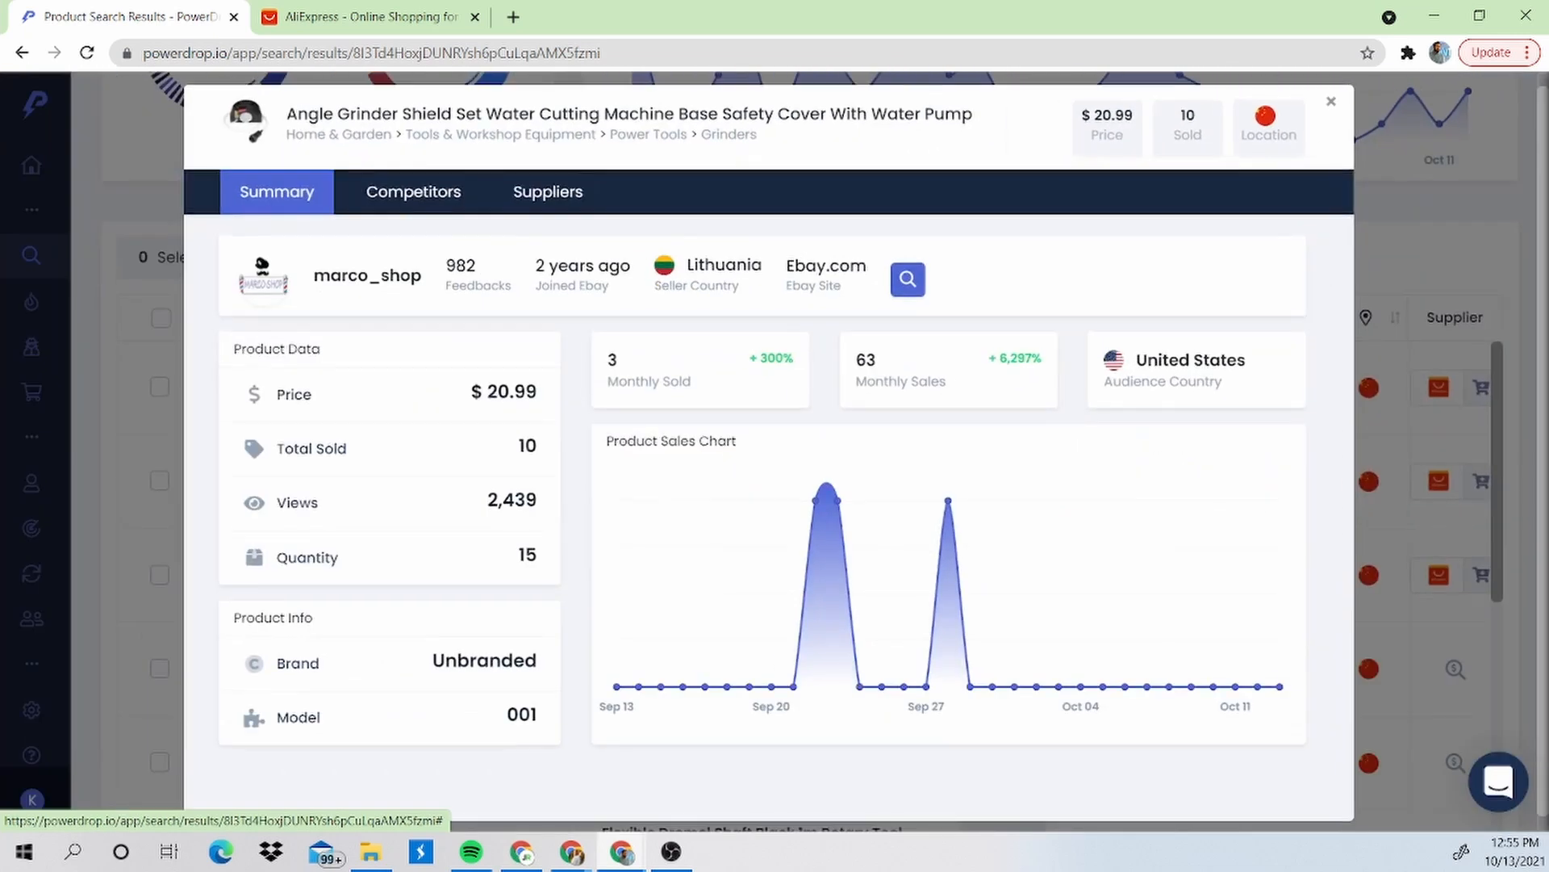
Open the AliExpress supplier match for the grinder shield and review the available supplier marketplaces.
click(574, 206)
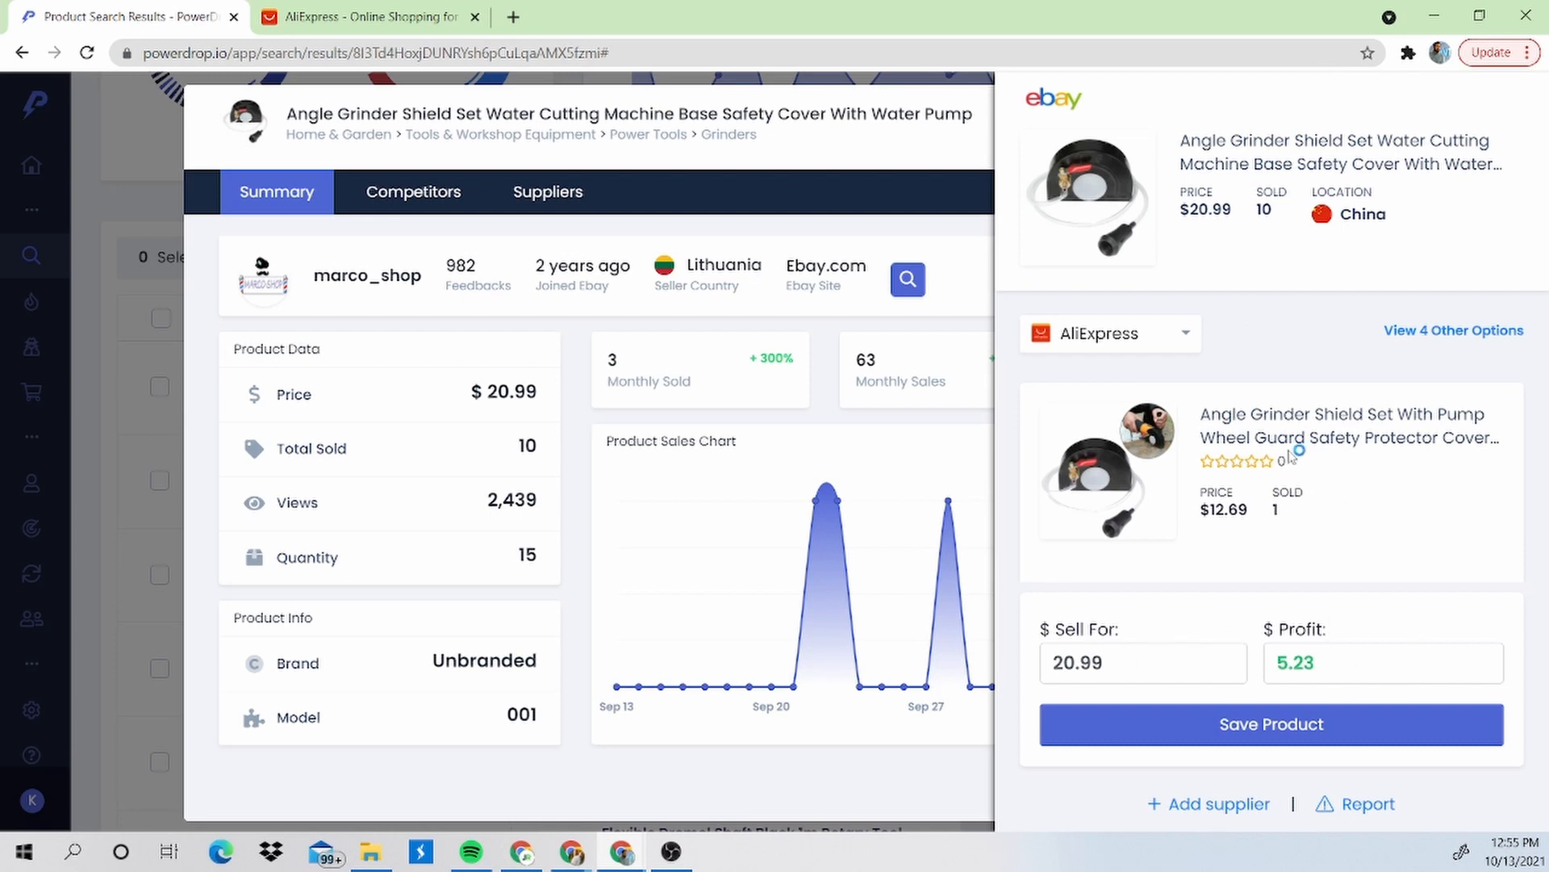
mouse_move(1288, 459)
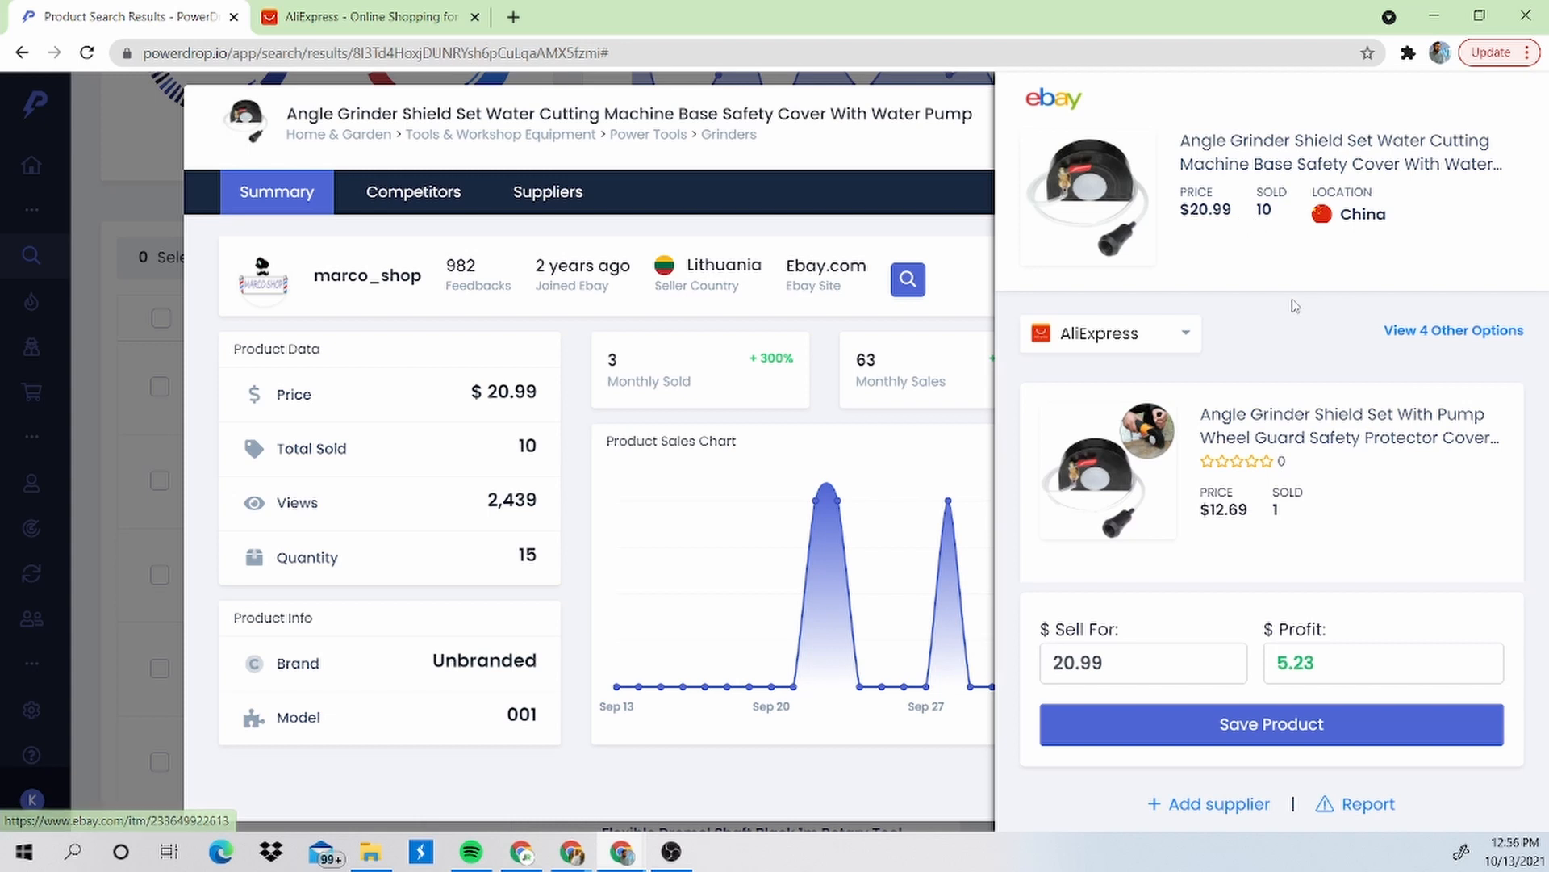
click(1188, 335)
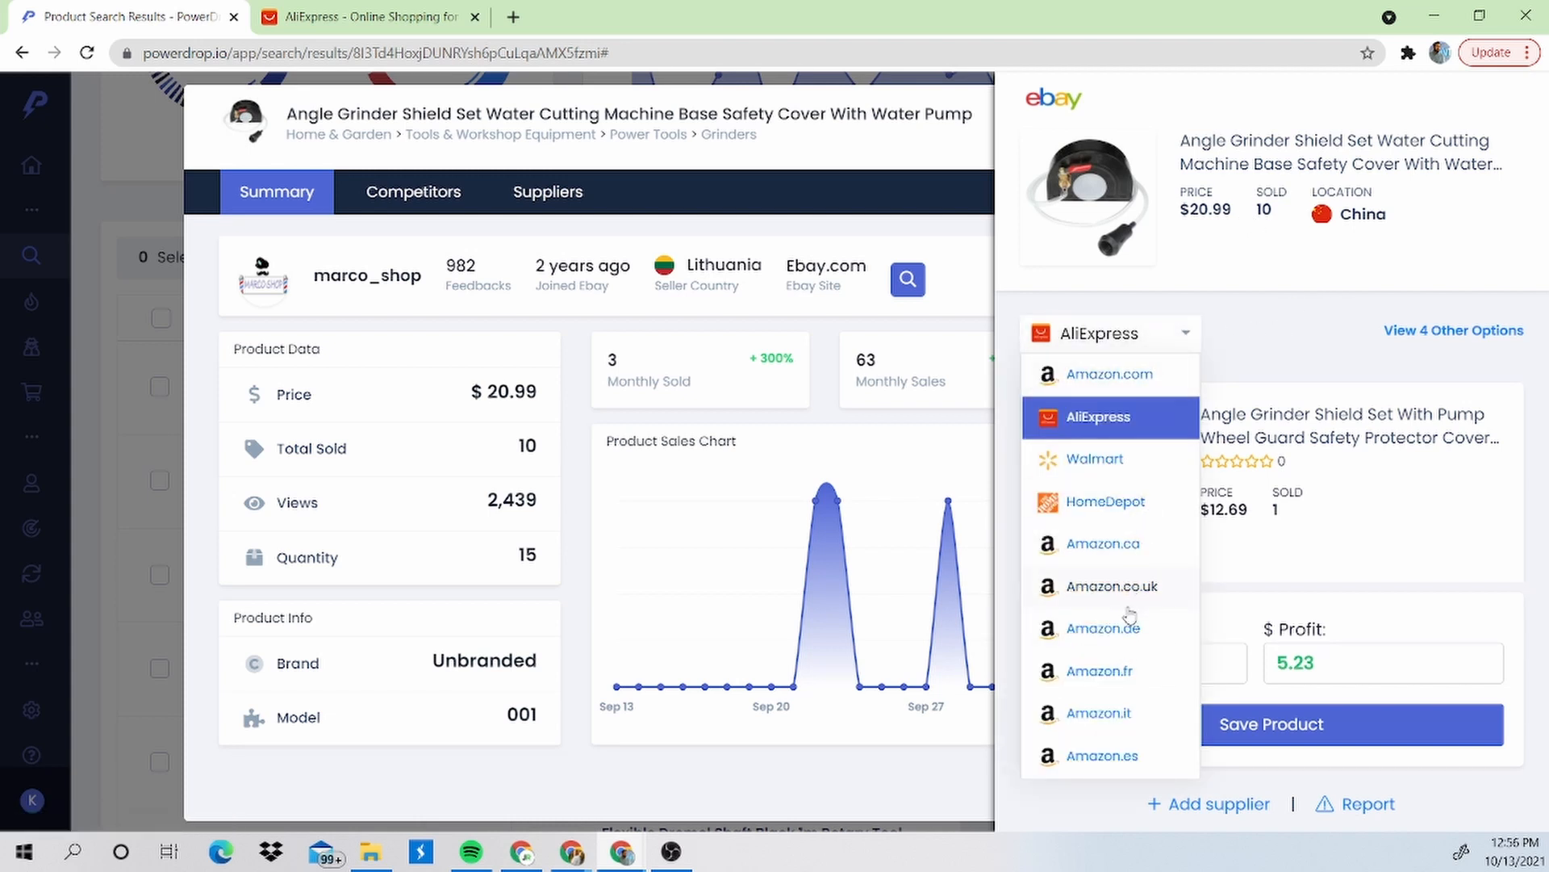
click(1268, 353)
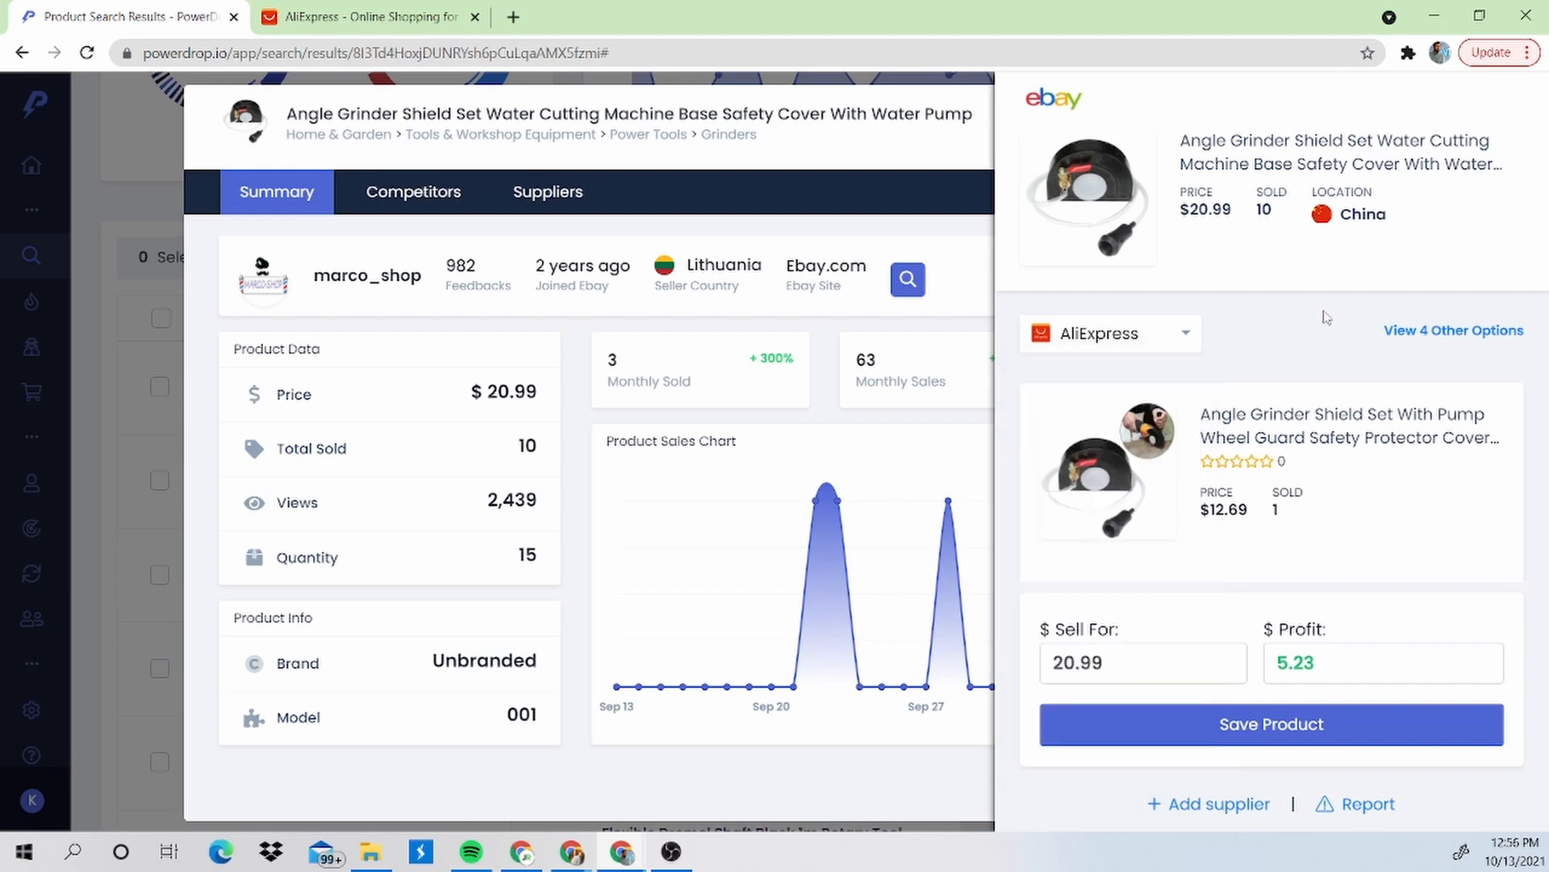
Compare the other AliExpress supplier options and select the 120*43mm Angle Grinder Shield Set supplier priced at $11.10.
click(1434, 343)
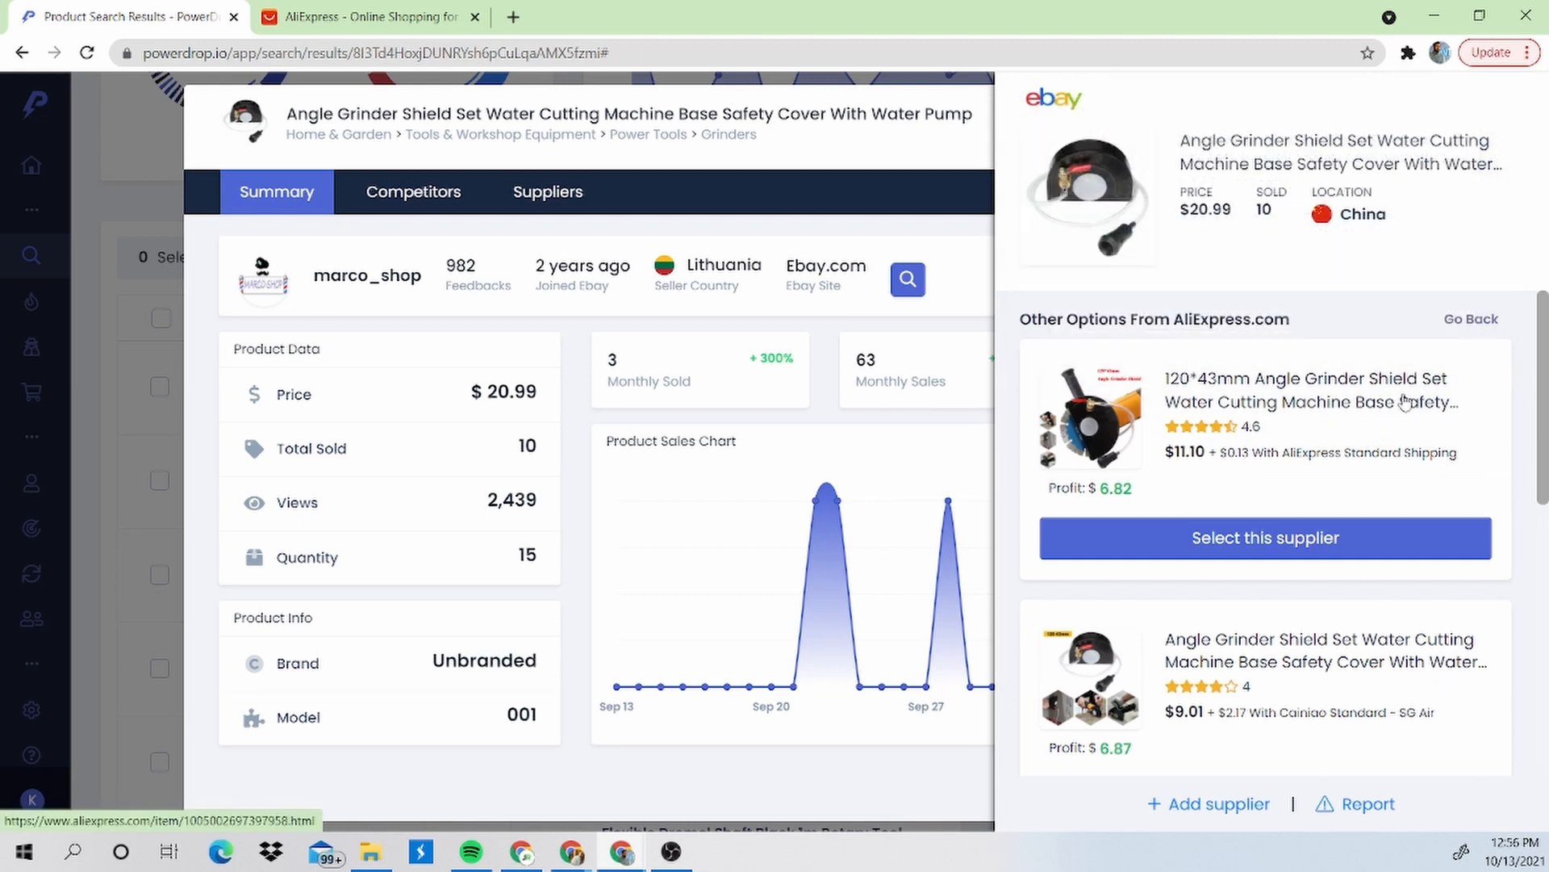
scroll(1240, 481, down, 1)
scroll(1240, 482, up, 1)
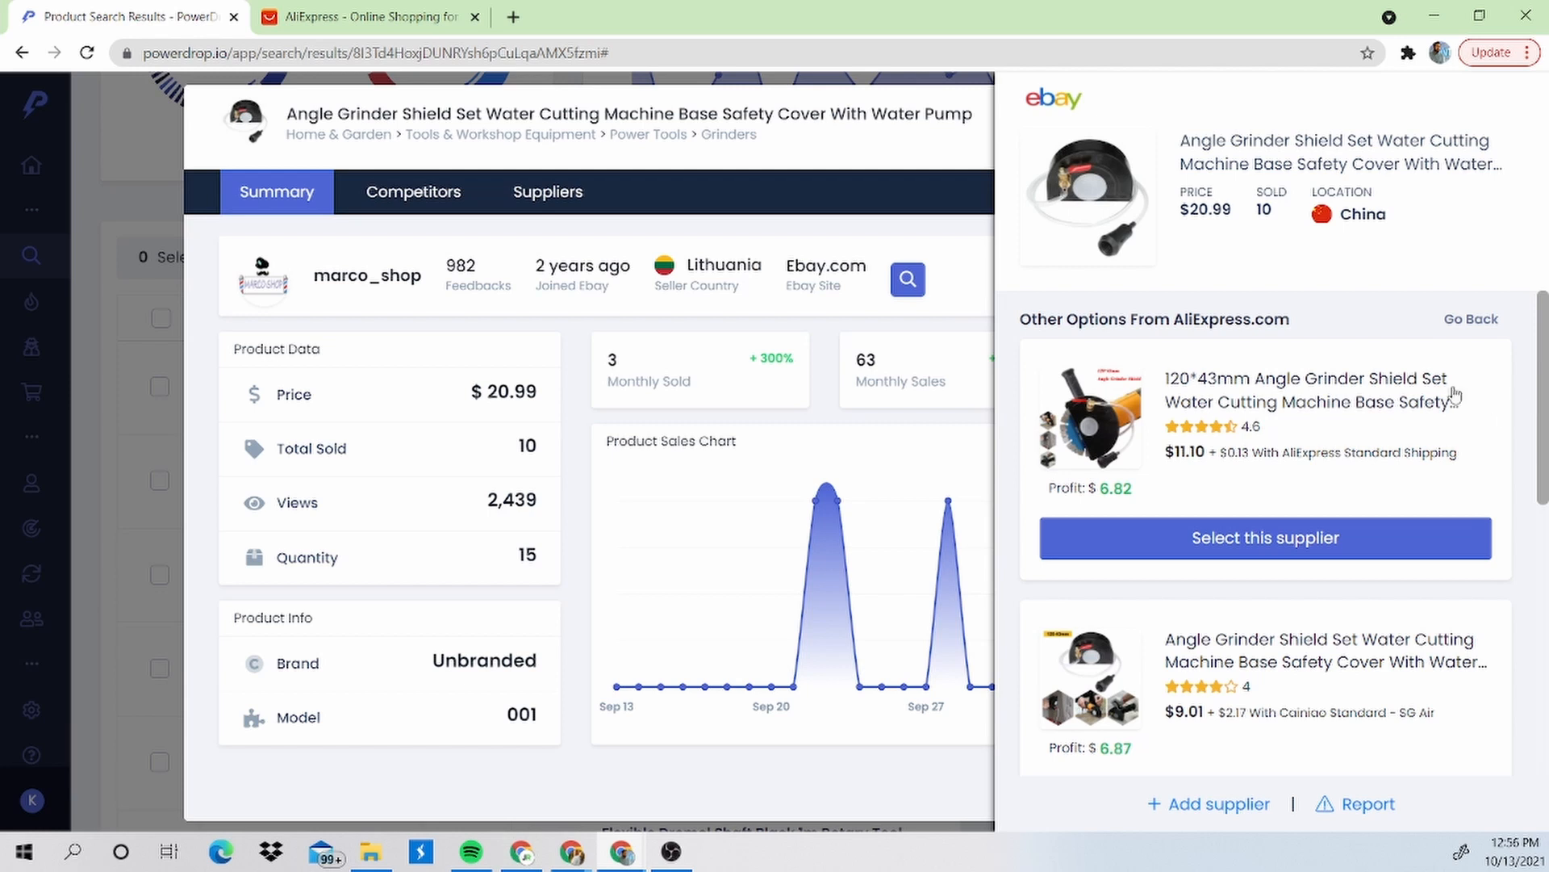
mouse_move(1285, 412)
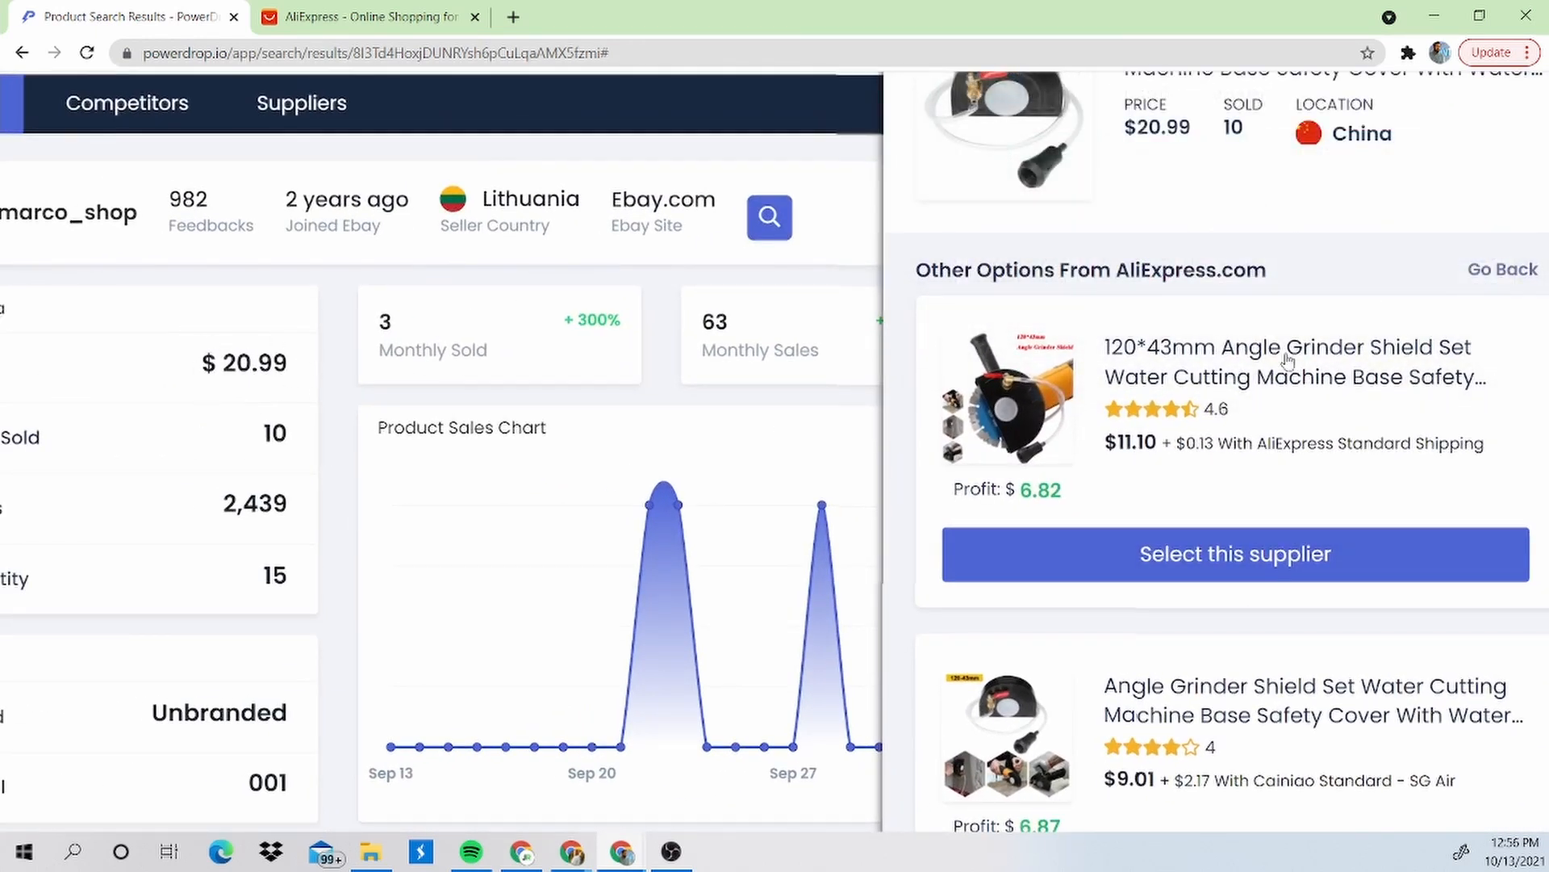
mouse_move(1359, 415)
click(1239, 556)
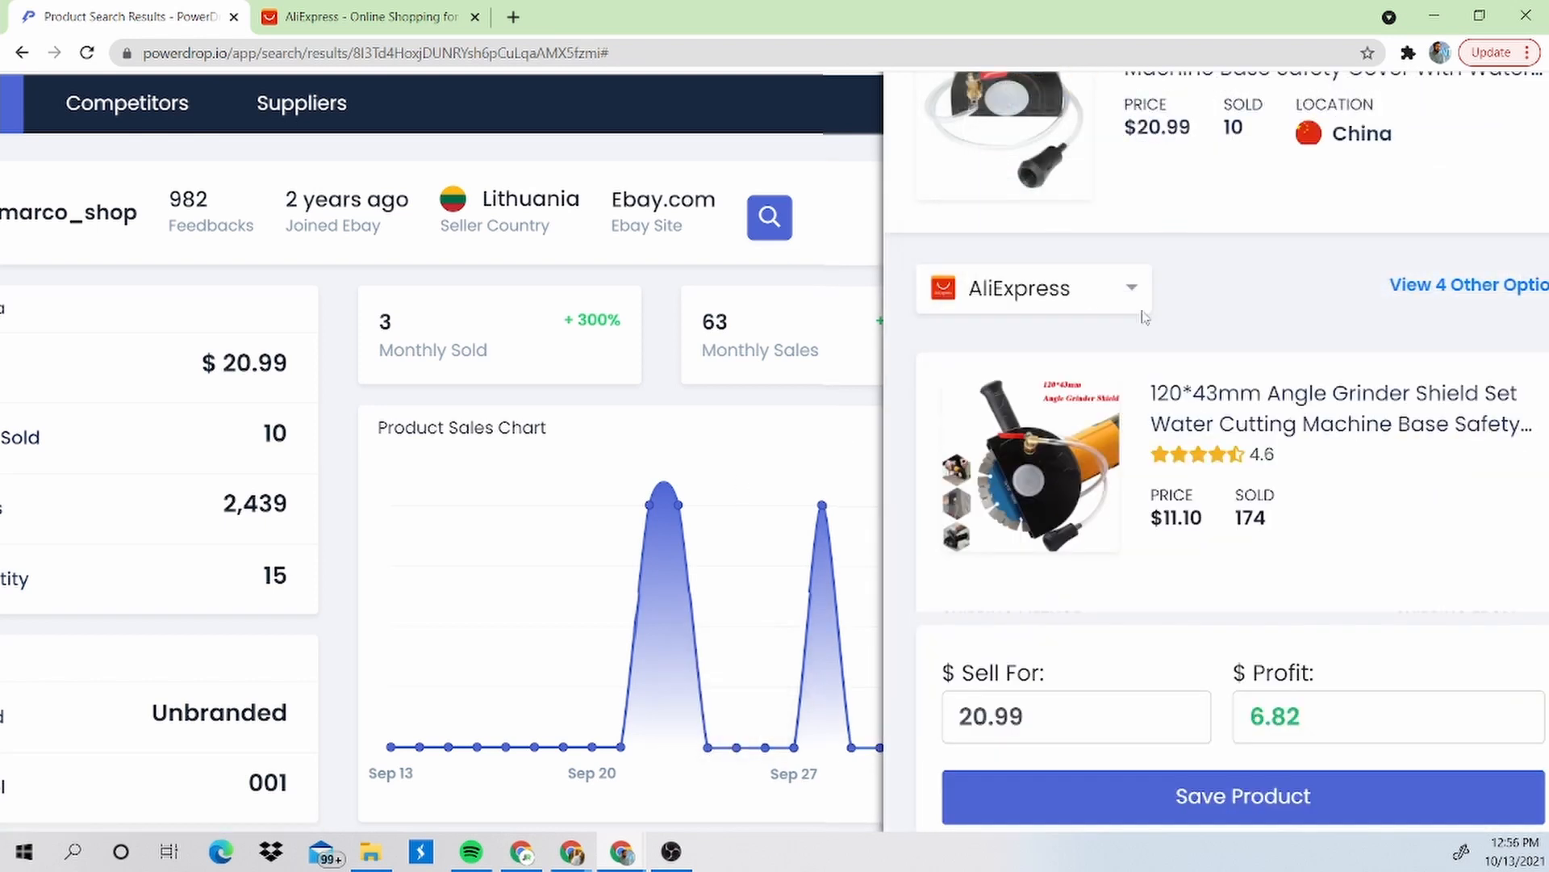
mouse_move(1356, 458)
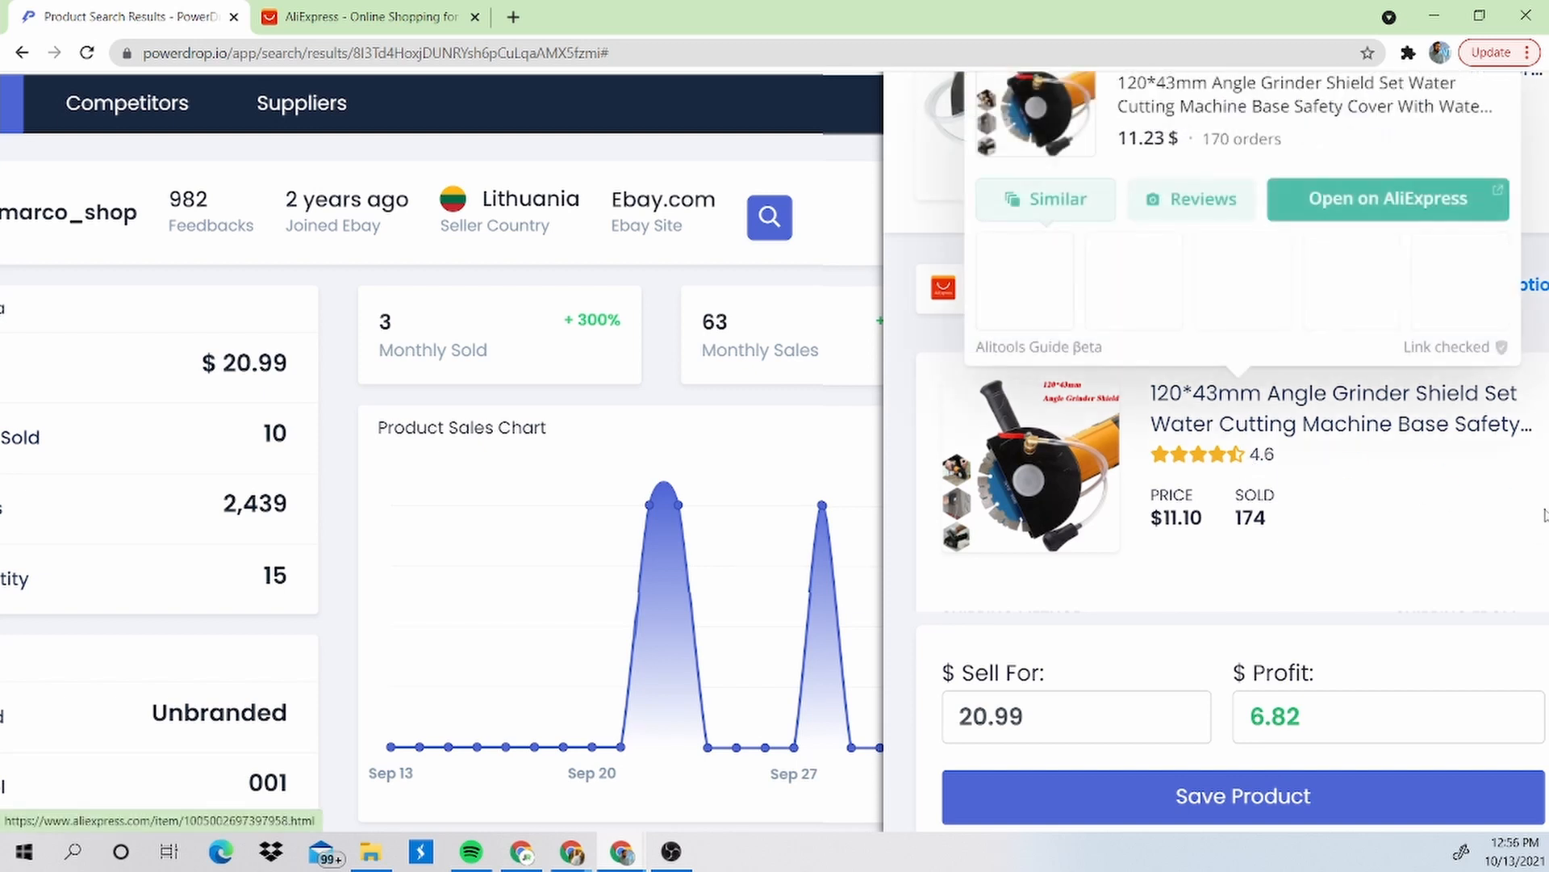
Lower the grinder shield's selling price to 19.91 and save the product.
scroll(1326, 451, down, 3)
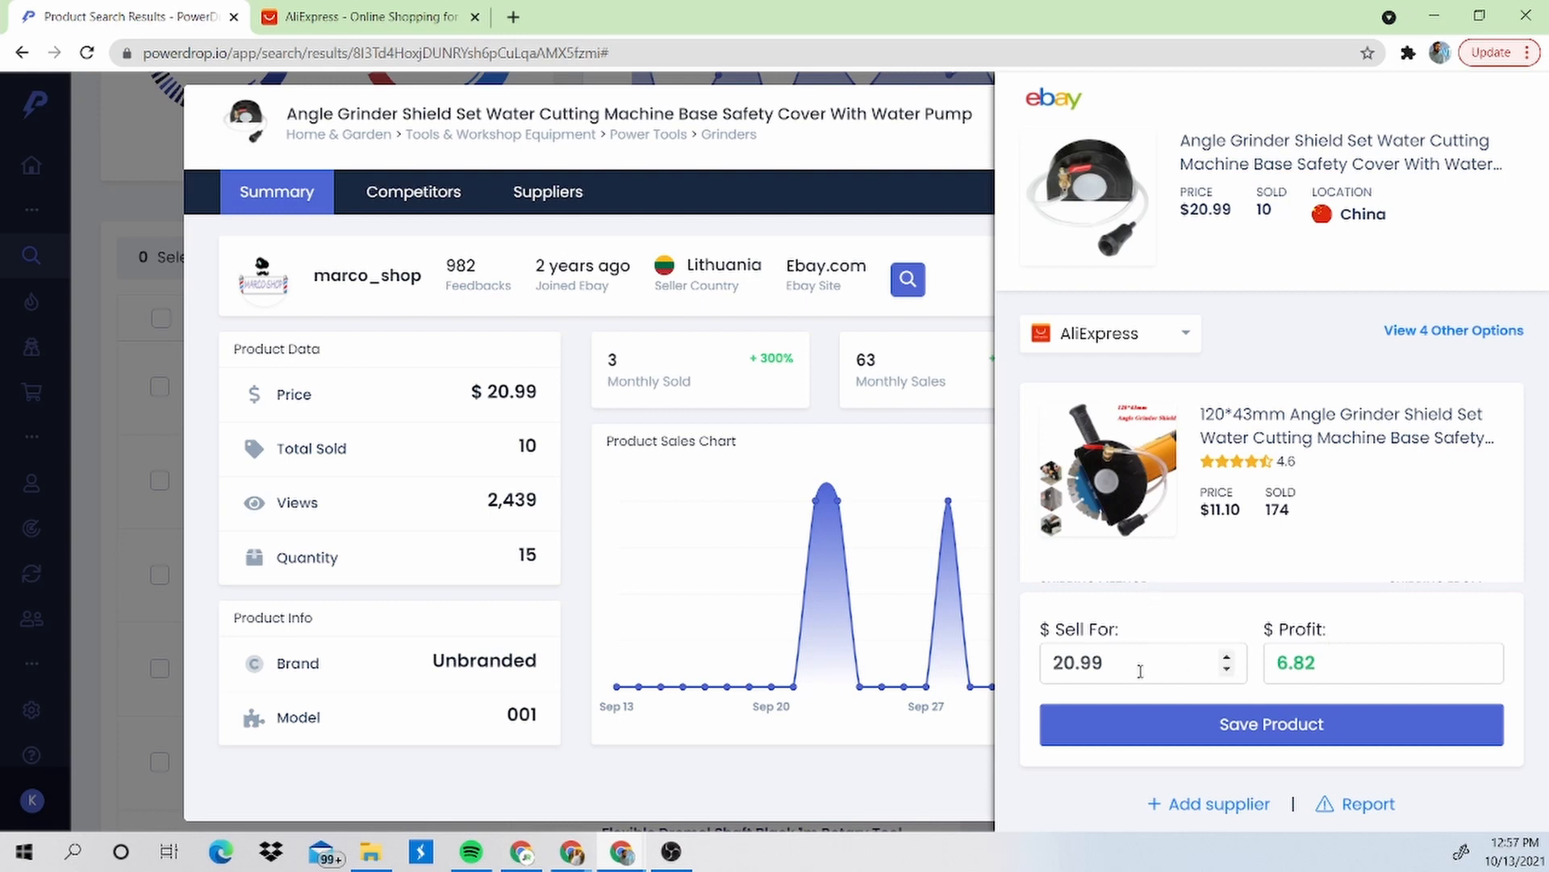
click(1231, 675)
click(1231, 675)
click(1231, 674)
click(1231, 675)
click(1227, 669)
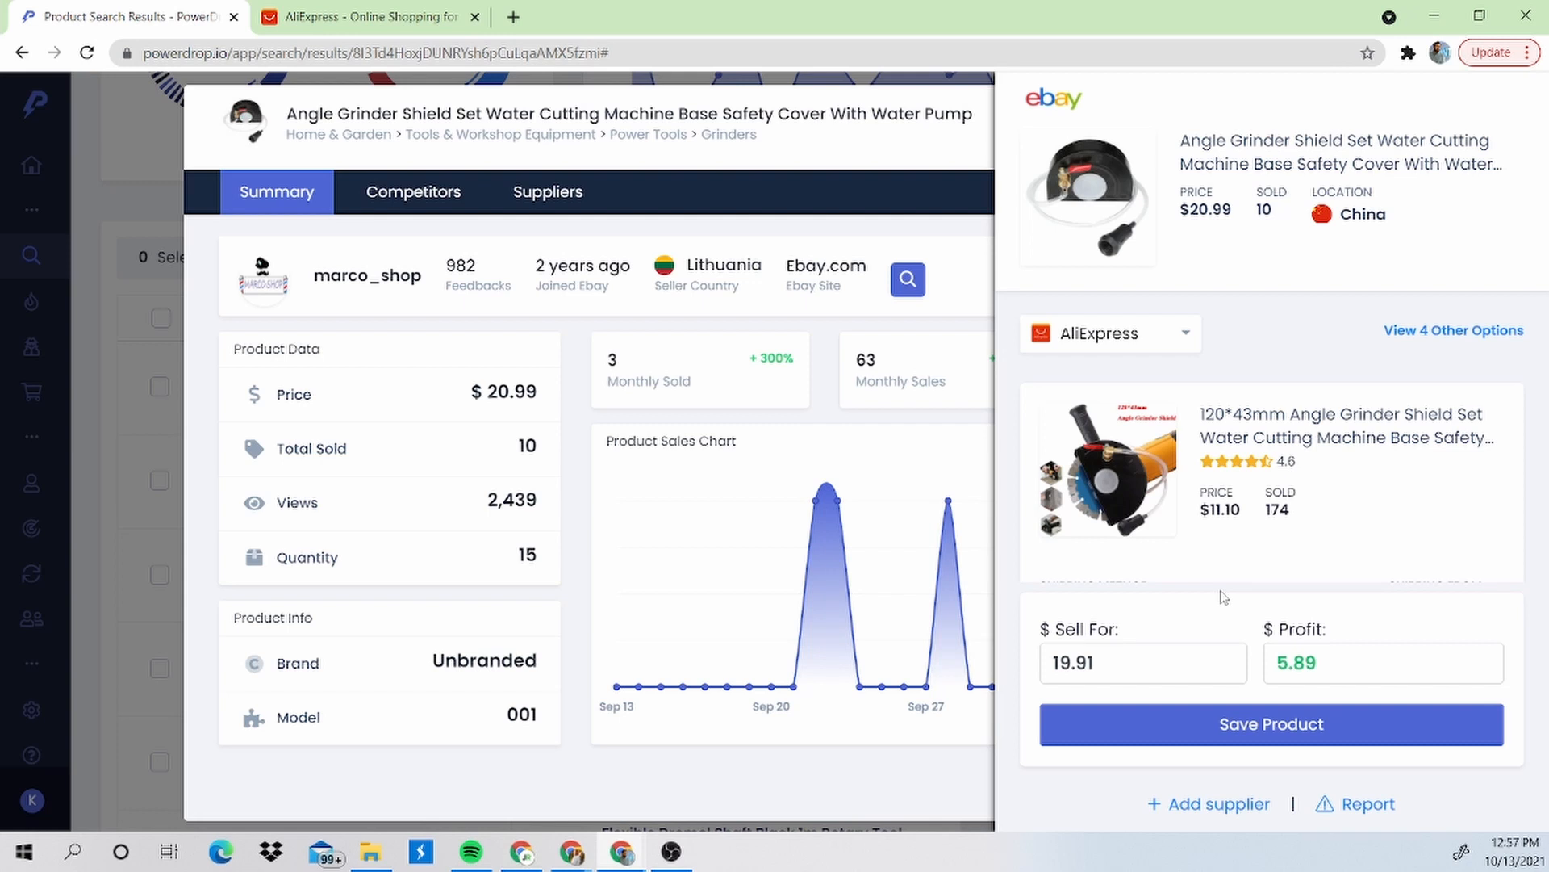
click(1264, 732)
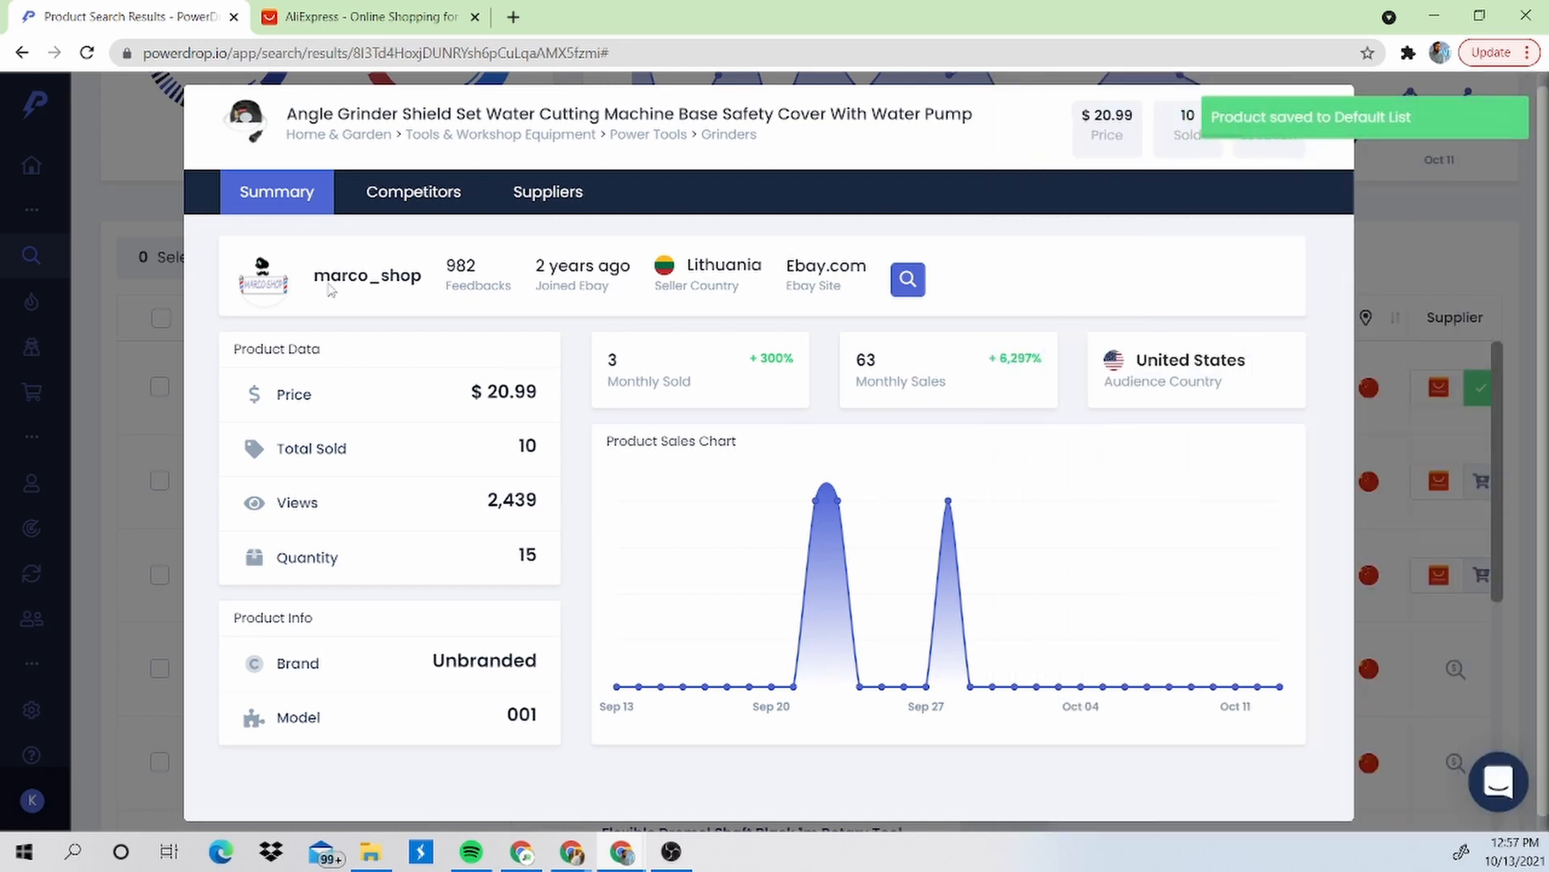
Close the product details and open the Saved Products list.
click(117, 184)
scroll(1134, 451, up, 4)
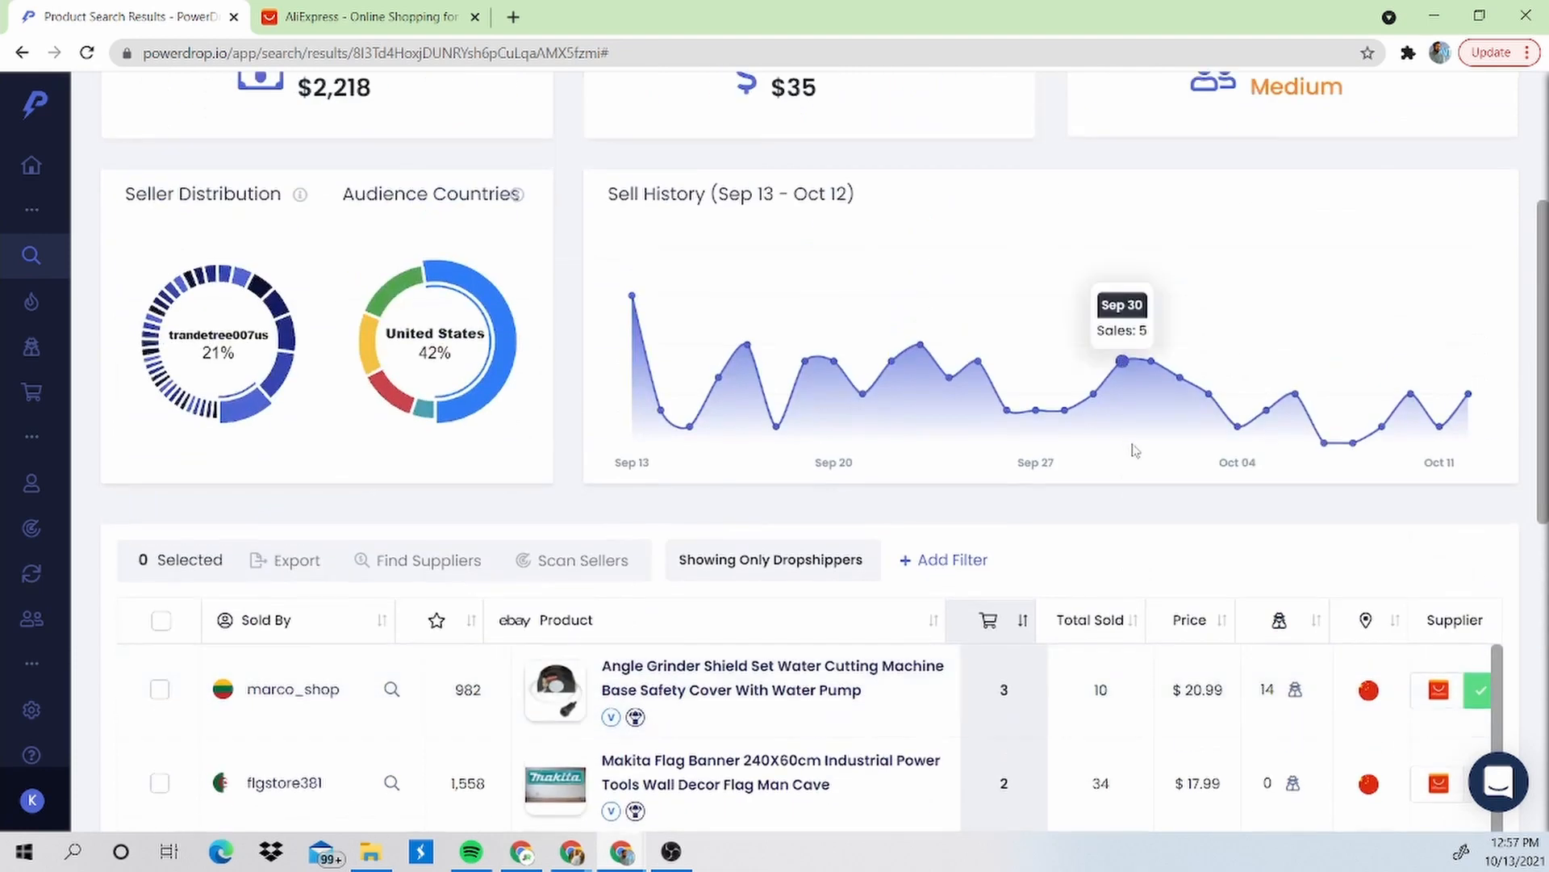
scroll(1134, 450, up, 4)
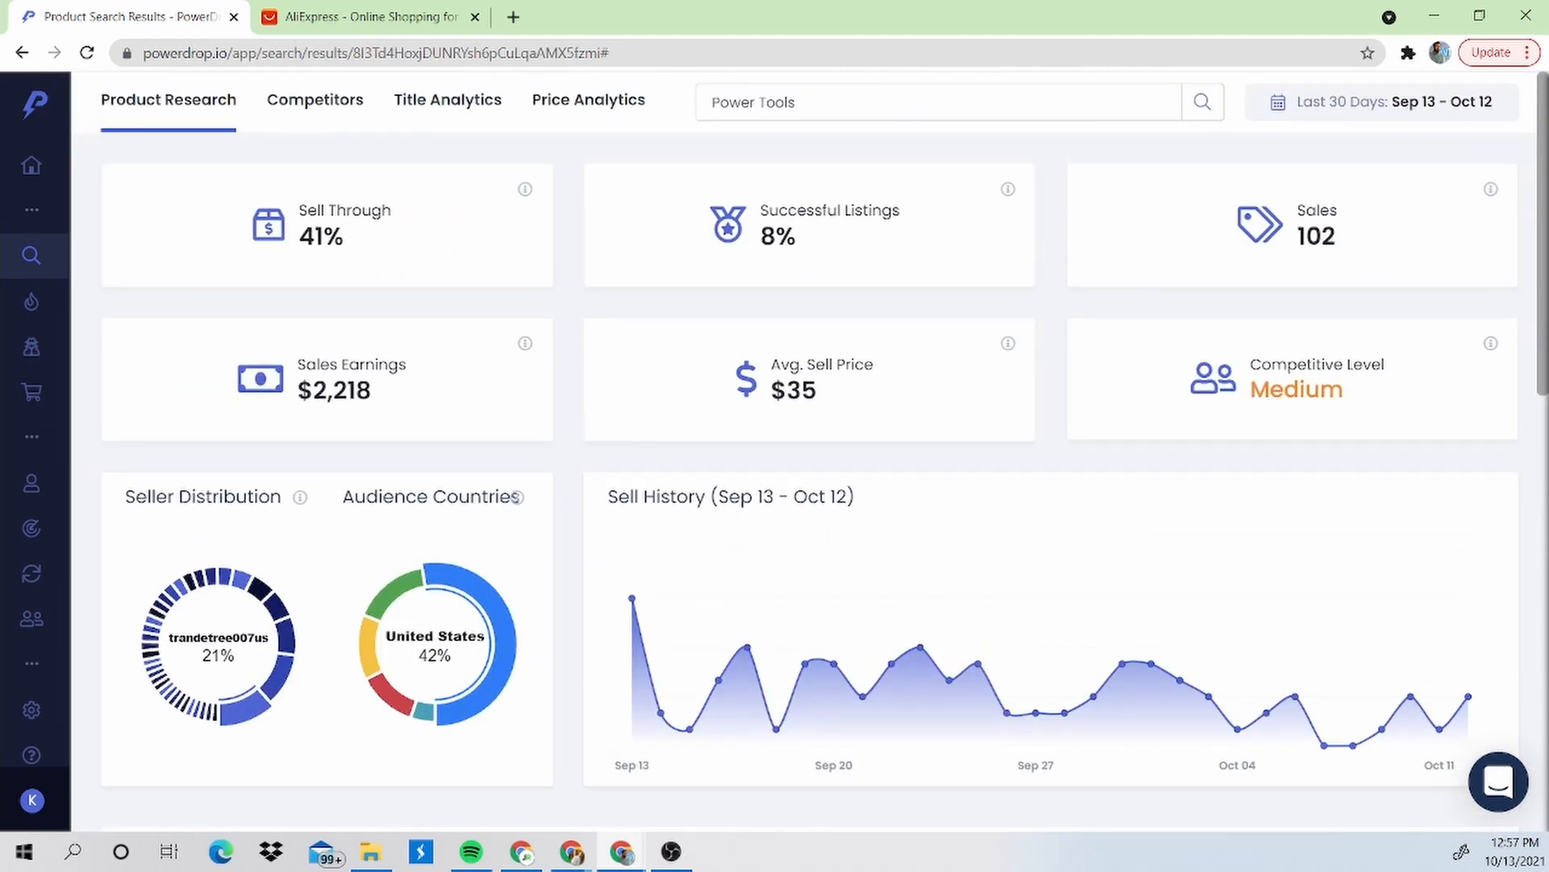
mouse_move(50, 216)
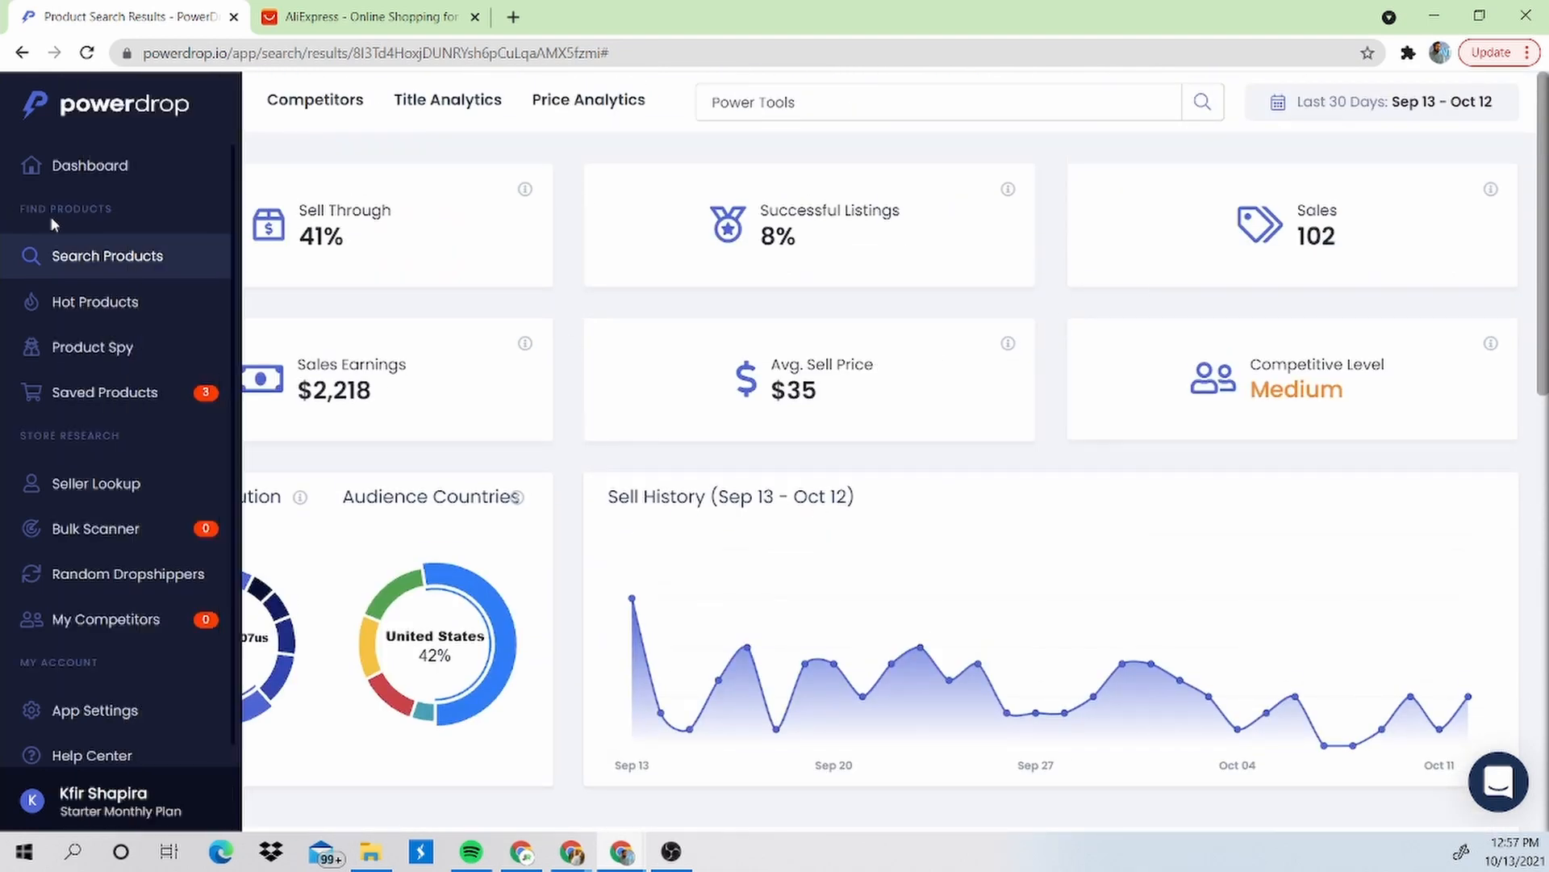
click(131, 396)
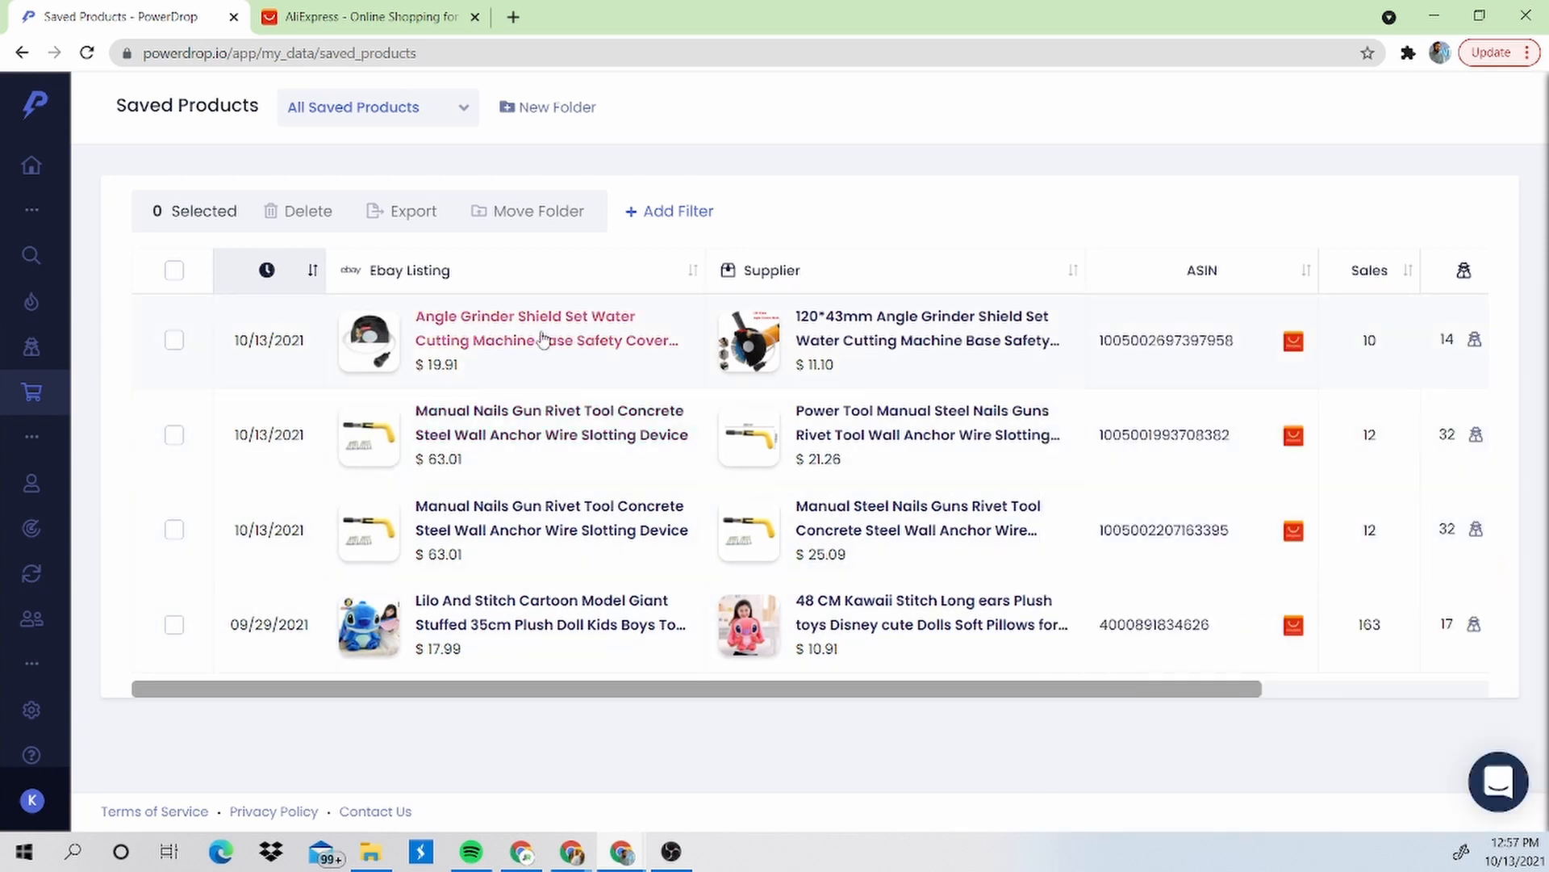
Open the saved grinder shield's AliExpress supplier page and examine its reviews, orders, shipping terms and the dimensions photo.
mouse_move(812, 313)
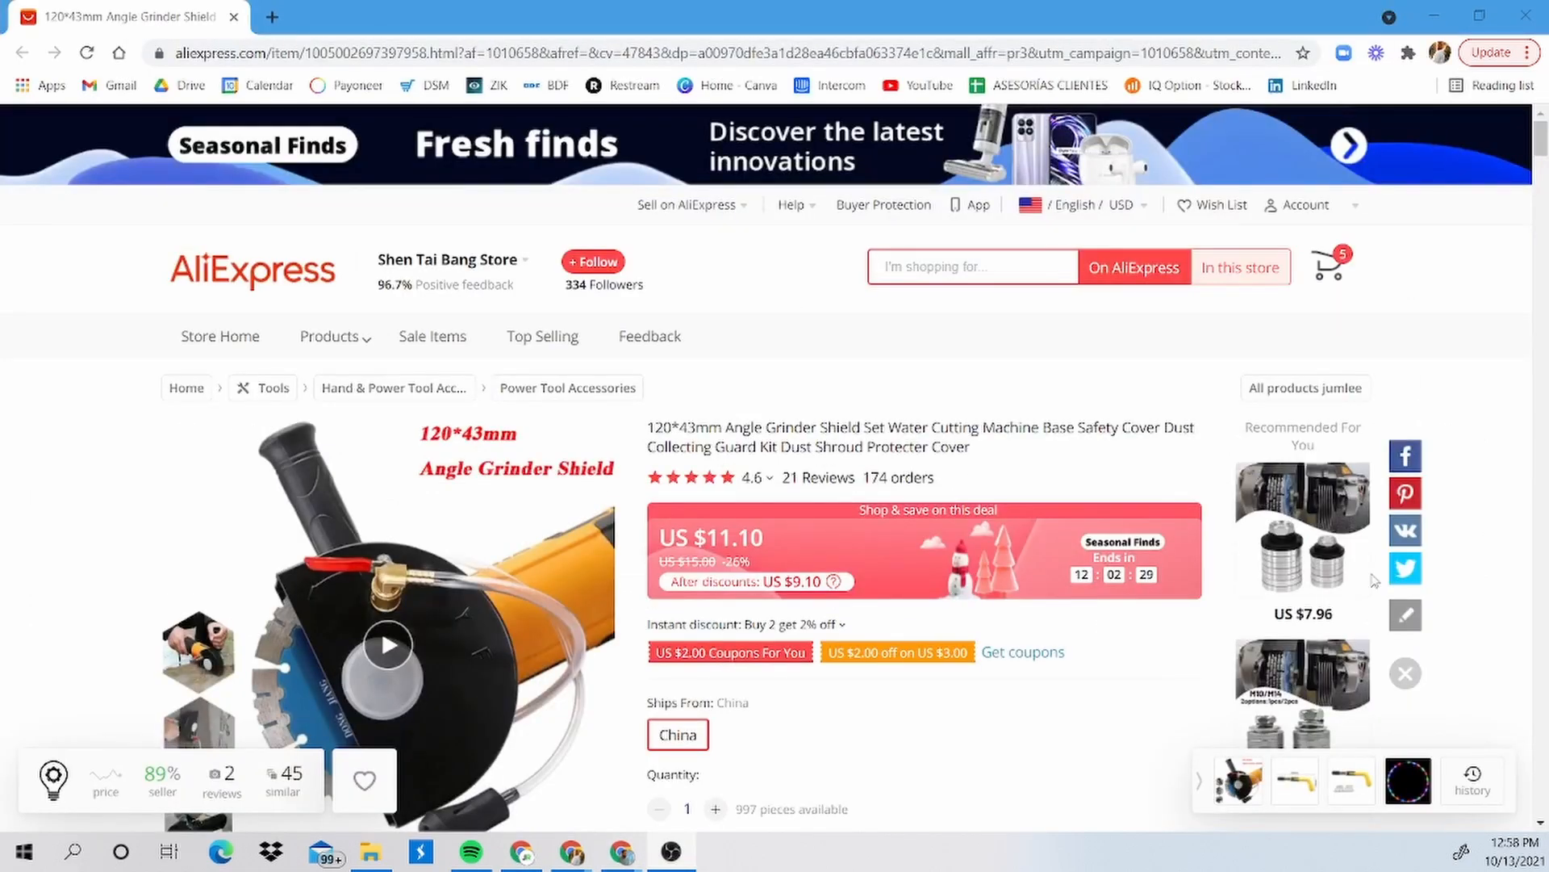
scroll(1090, 533, down, 3)
scroll(1084, 563, up, 3)
scroll(1001, 717, down, 1)
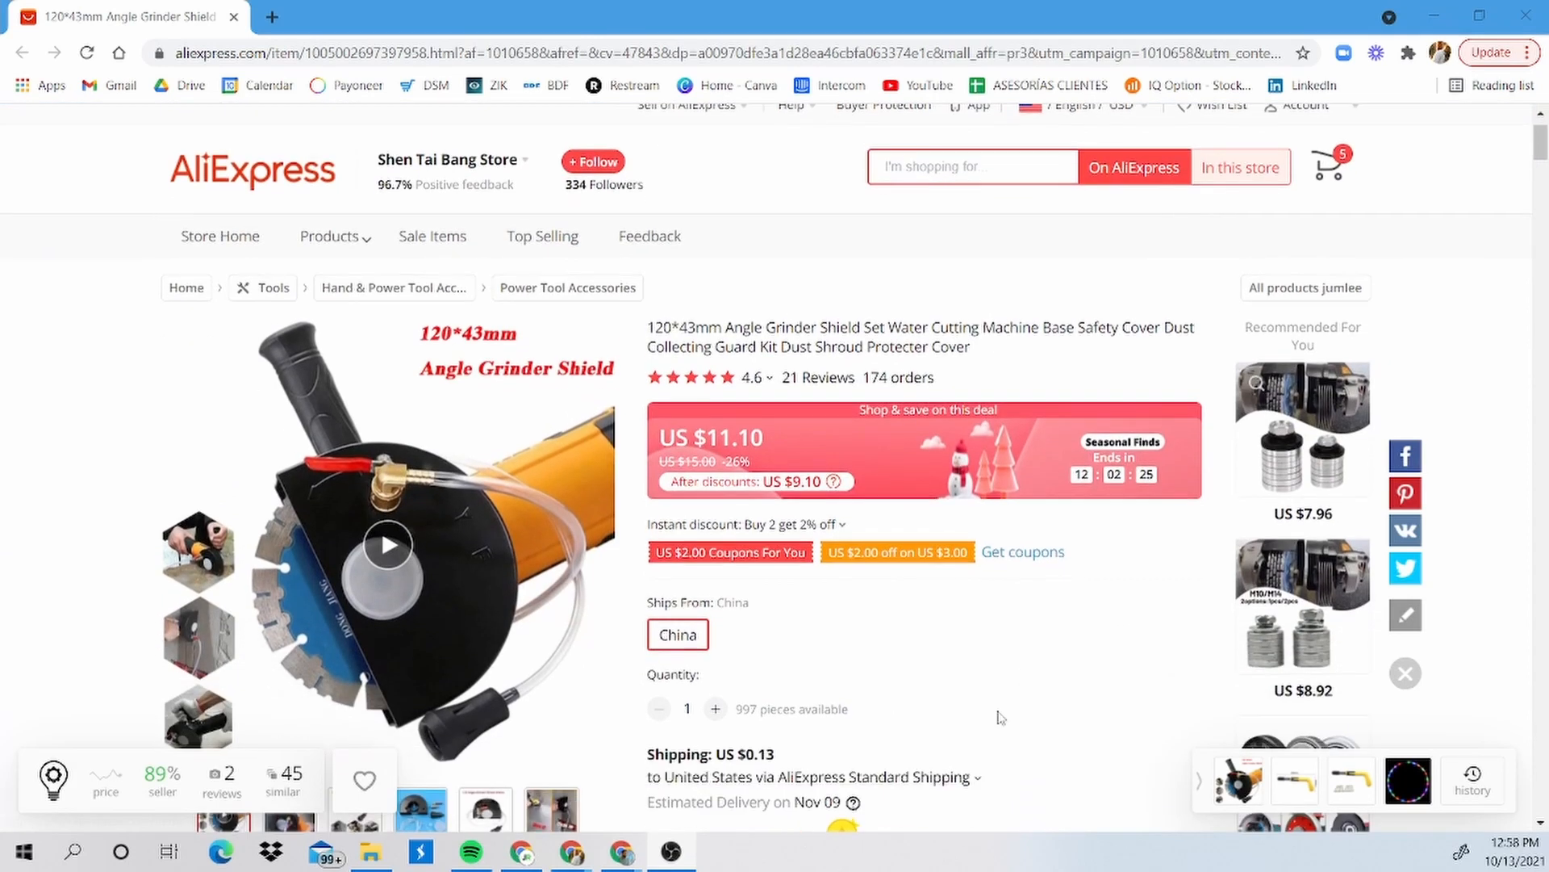
scroll(1120, 710, down, 1)
scroll(1117, 690, up, 1)
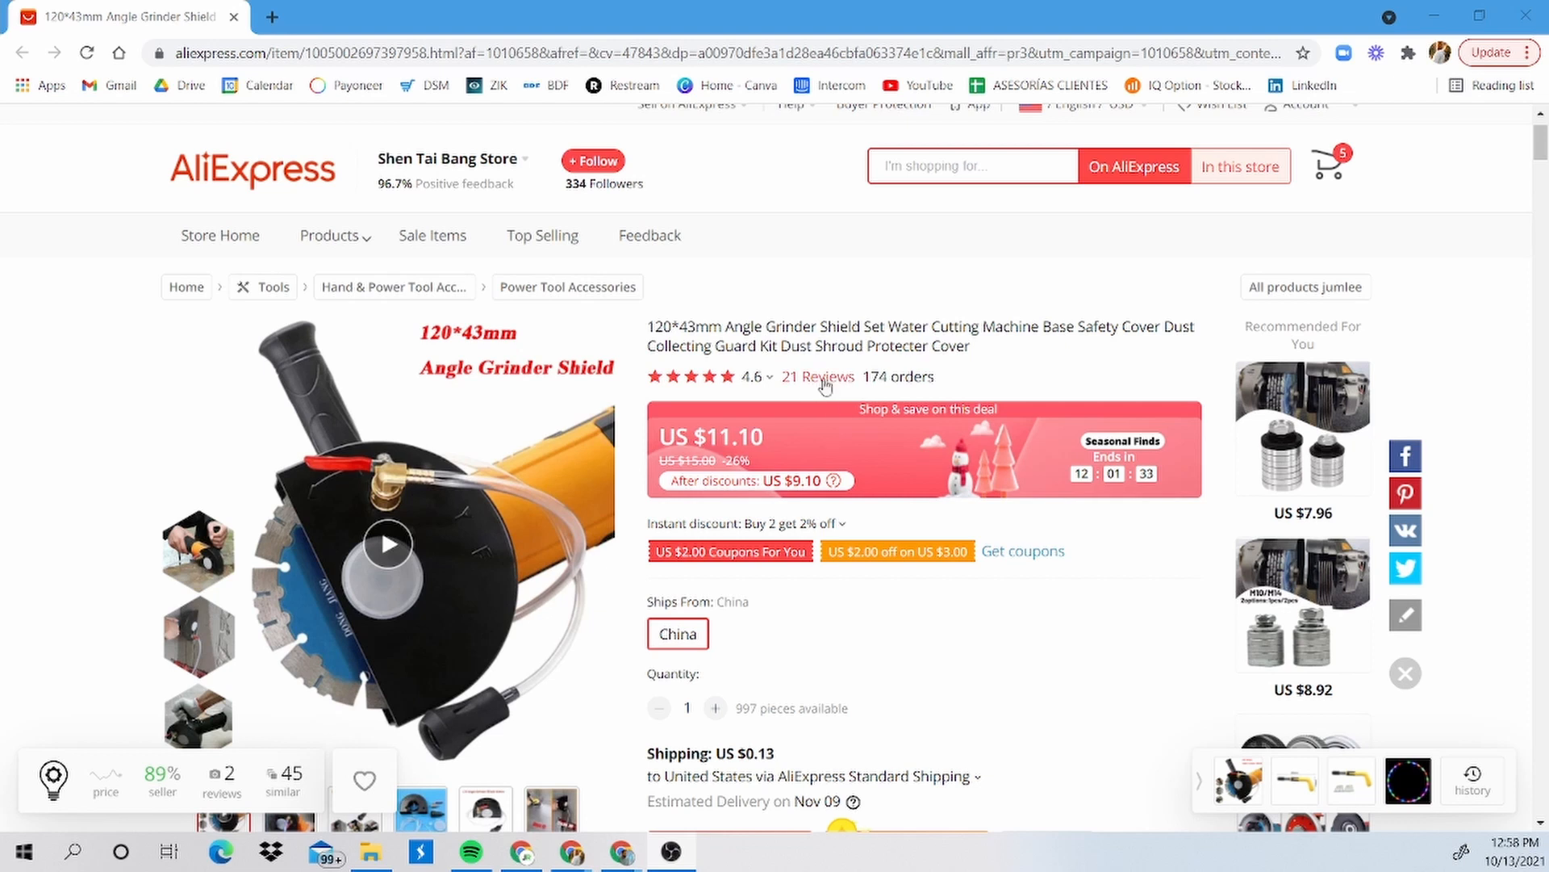
mouse_move(421, 184)
click(421, 809)
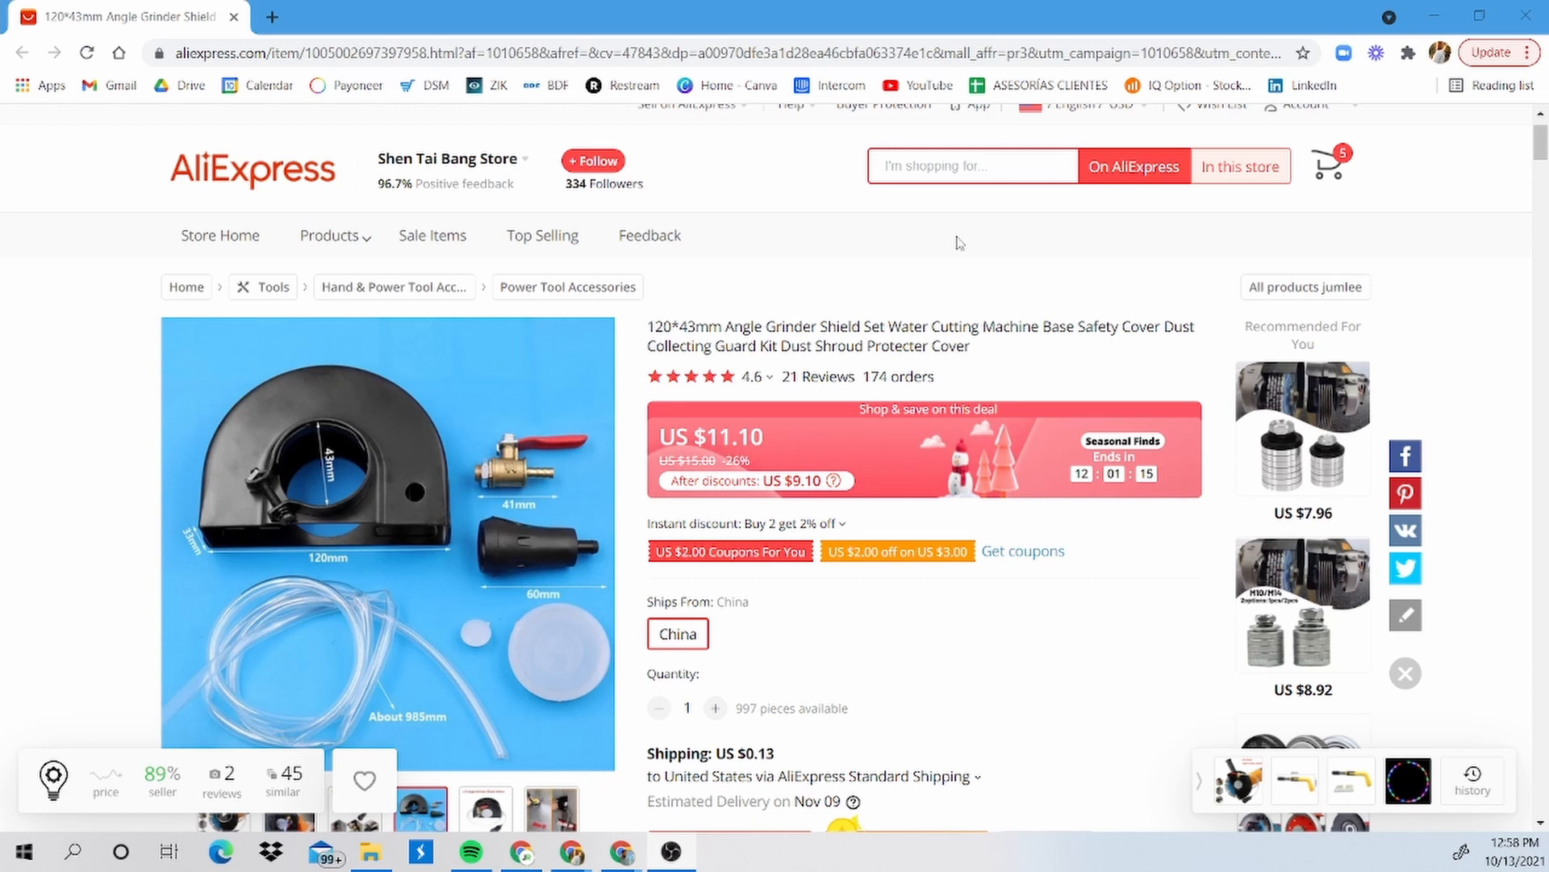
scroll(1016, 494, down, 5)
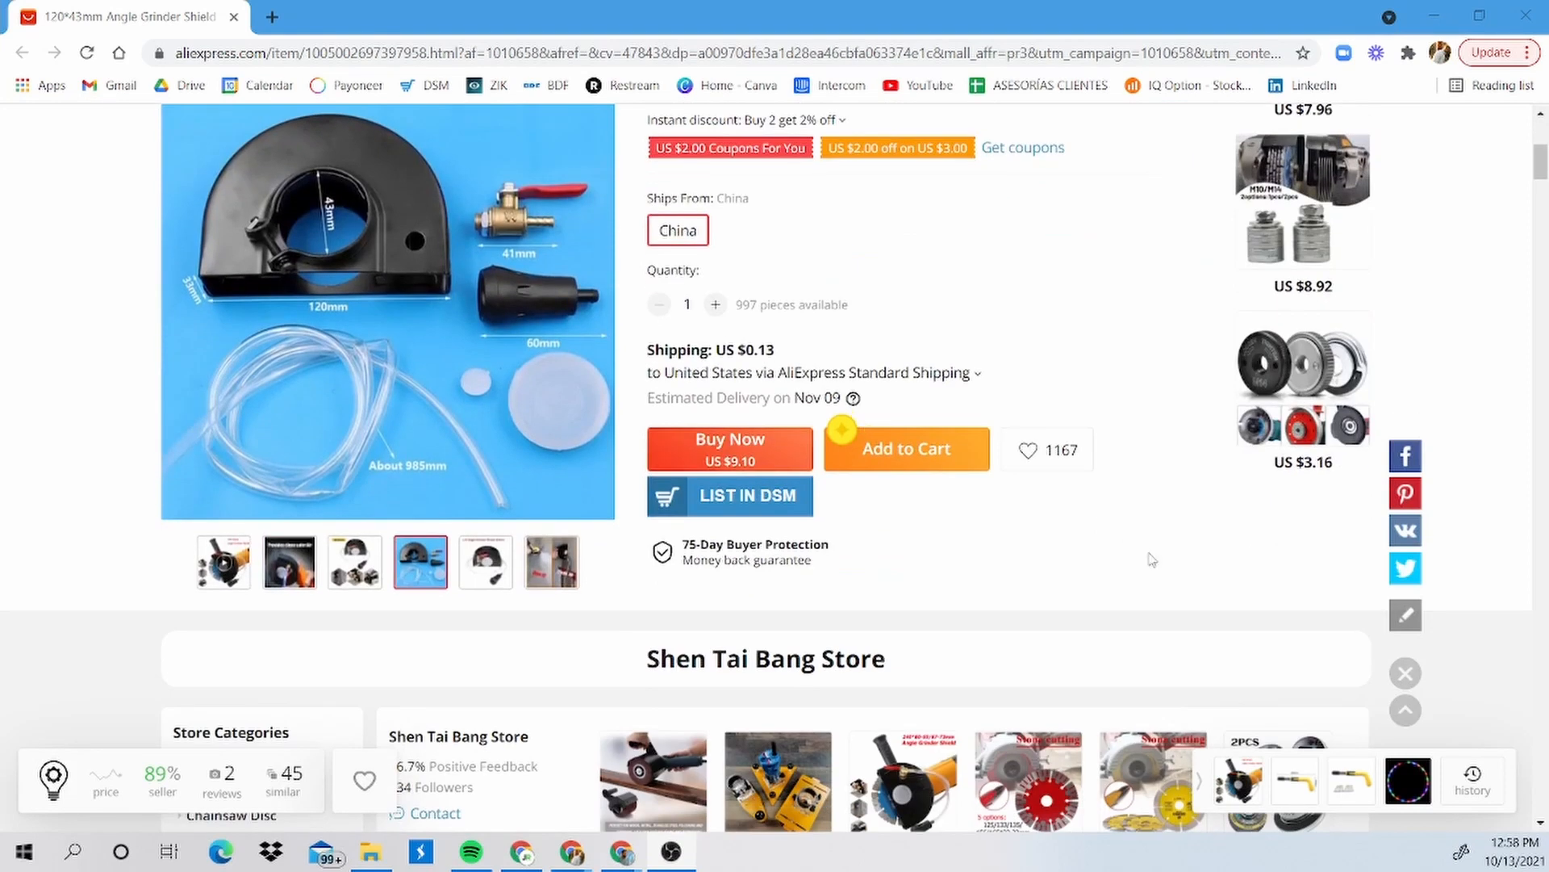
scroll(1152, 560, up, 4)
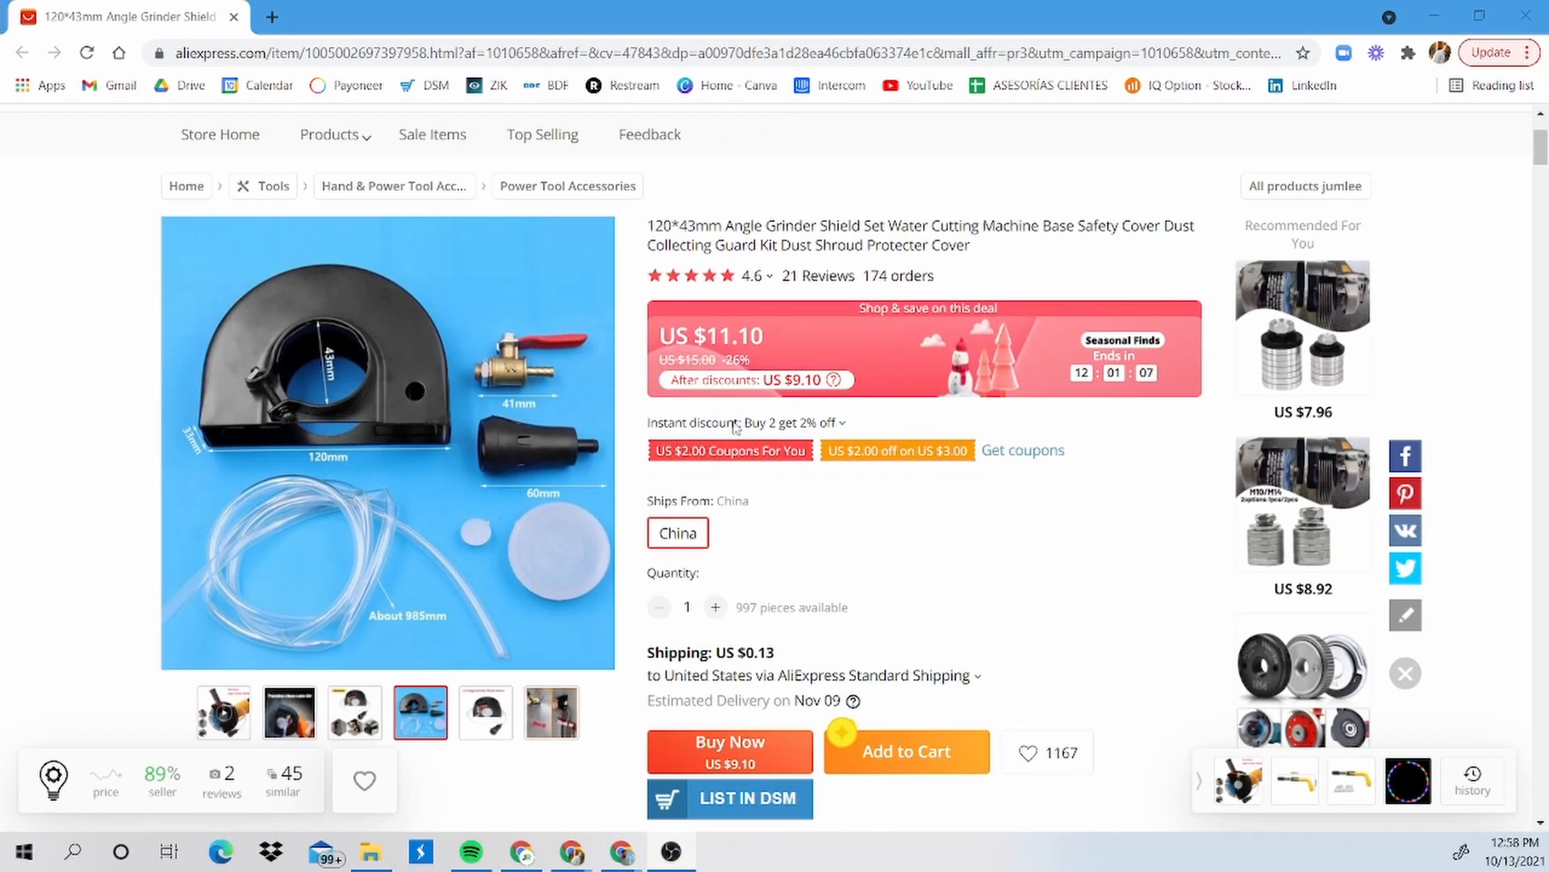
Switch to DSM Tool and open the Chrome Web Store page of its Chrome extension.
scroll(1131, 549, down, 3)
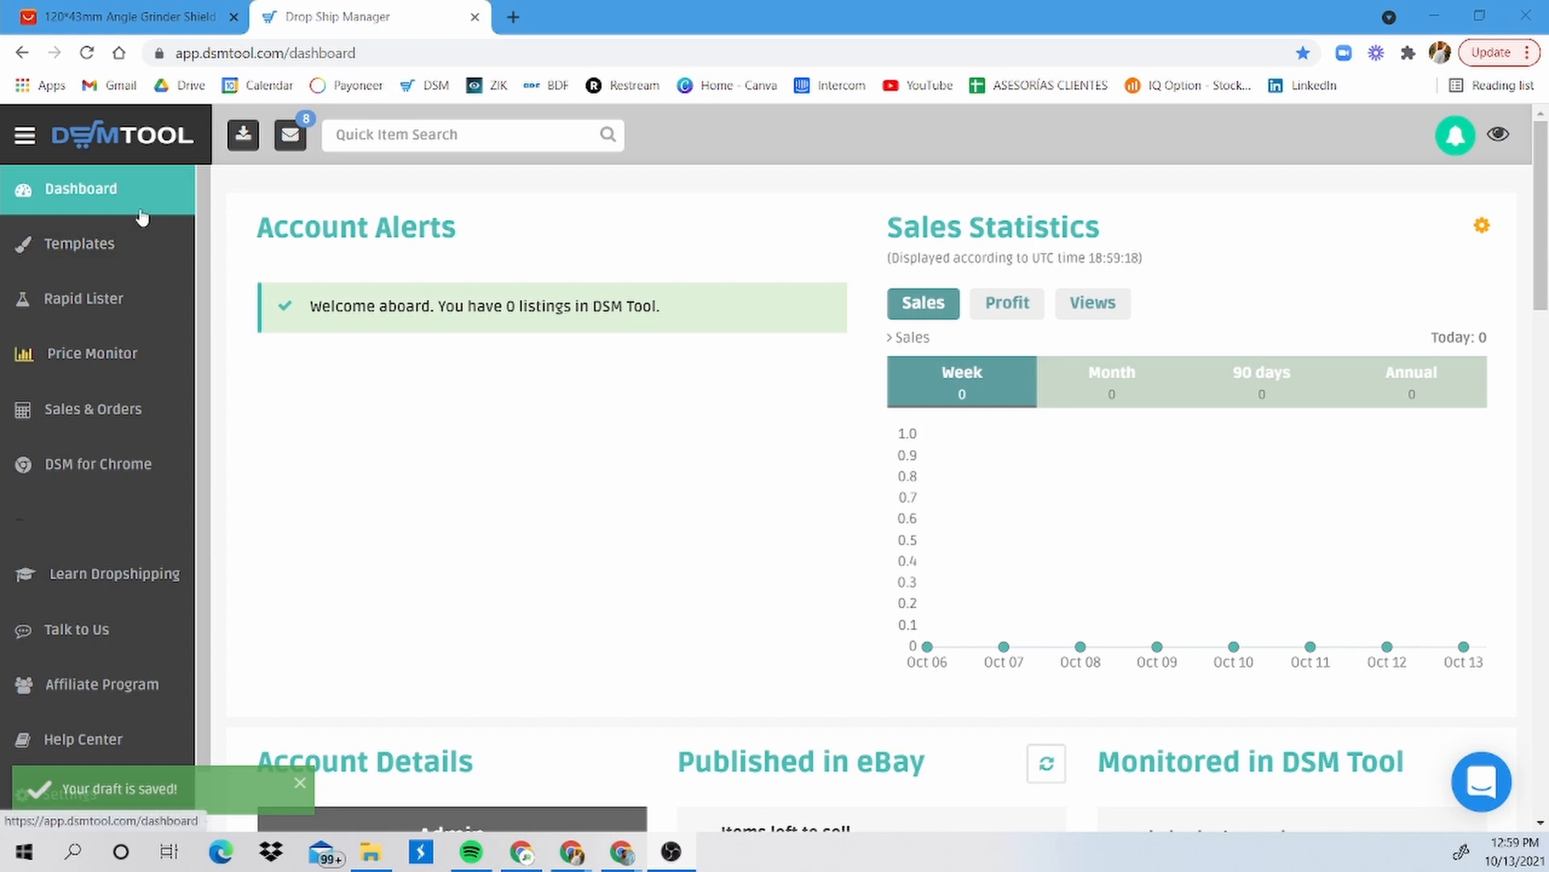
click(107, 478)
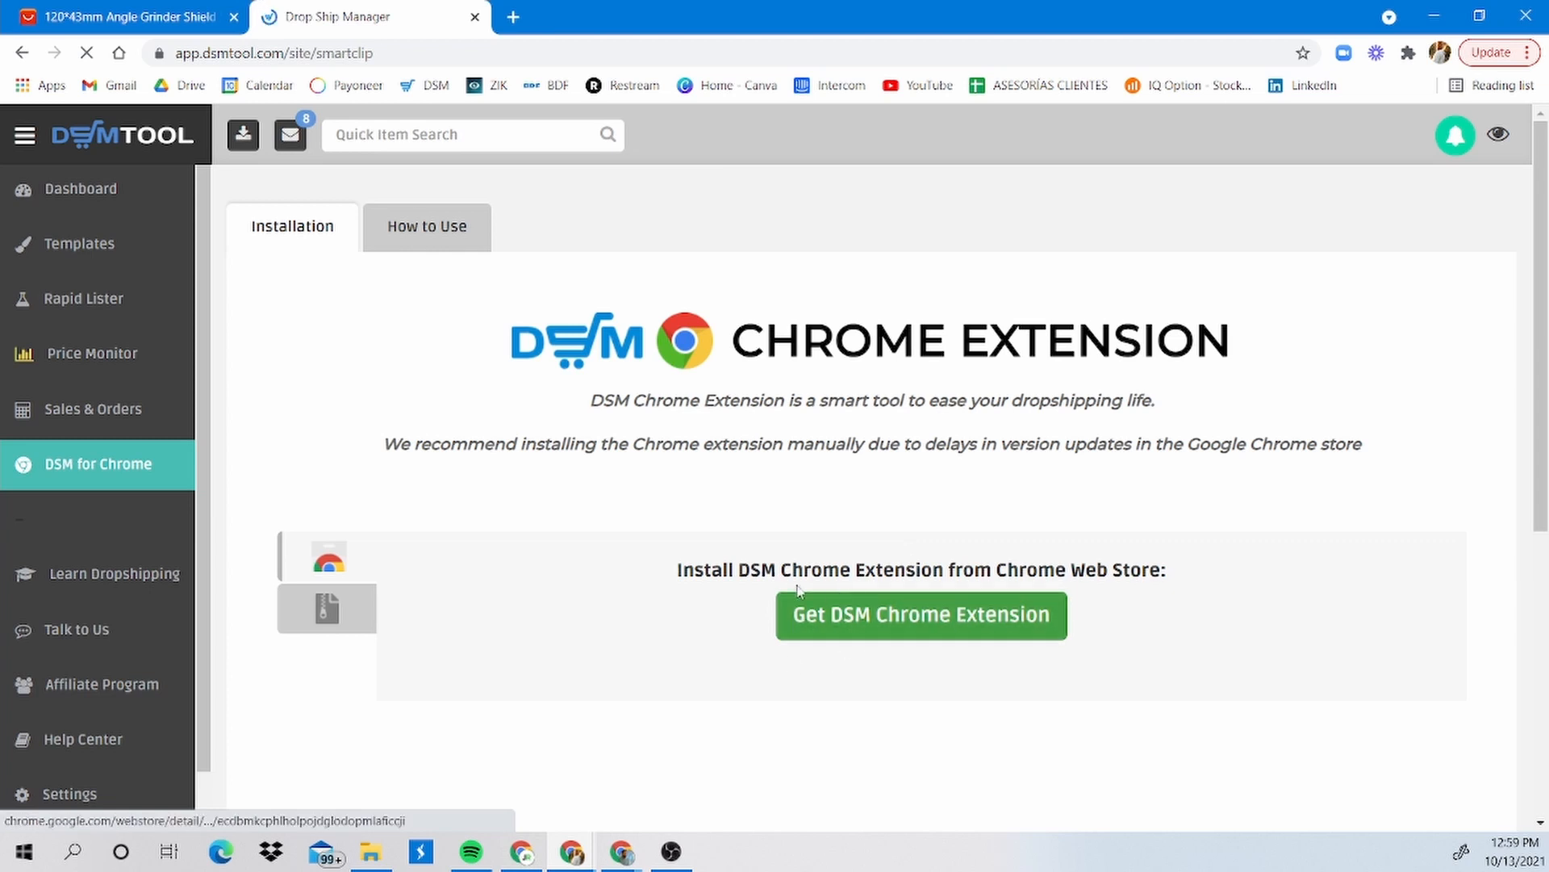
click(897, 626)
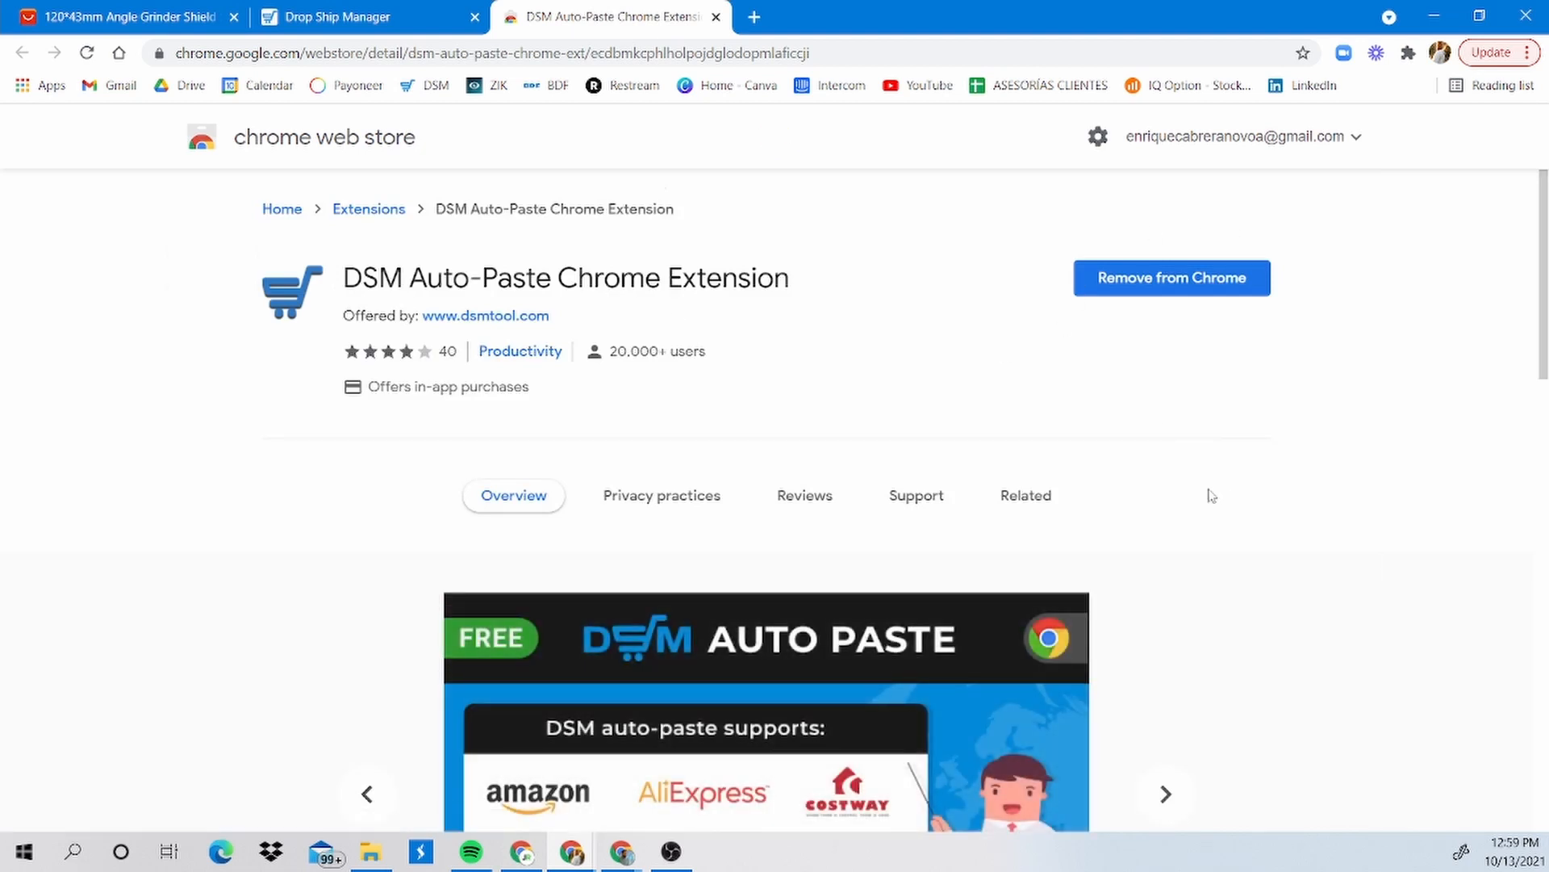
Review the DSM Auto-Paste extension's store page, then close it and the DSM Tool page to return to the AliExpress product.
scroll(1207, 495, down, 3)
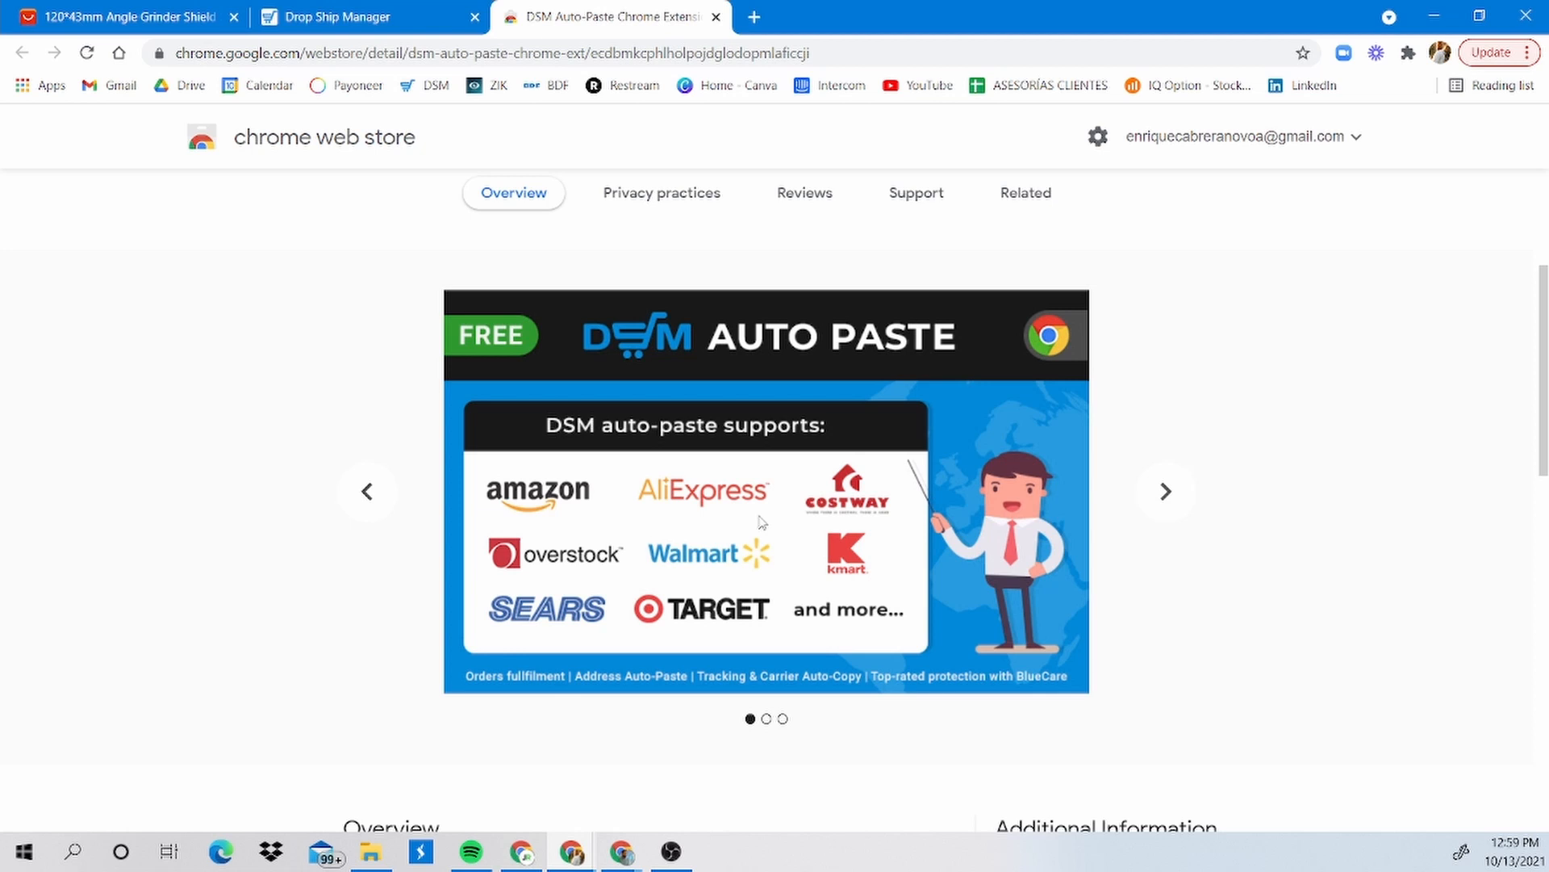
scroll(1283, 355, up, 3)
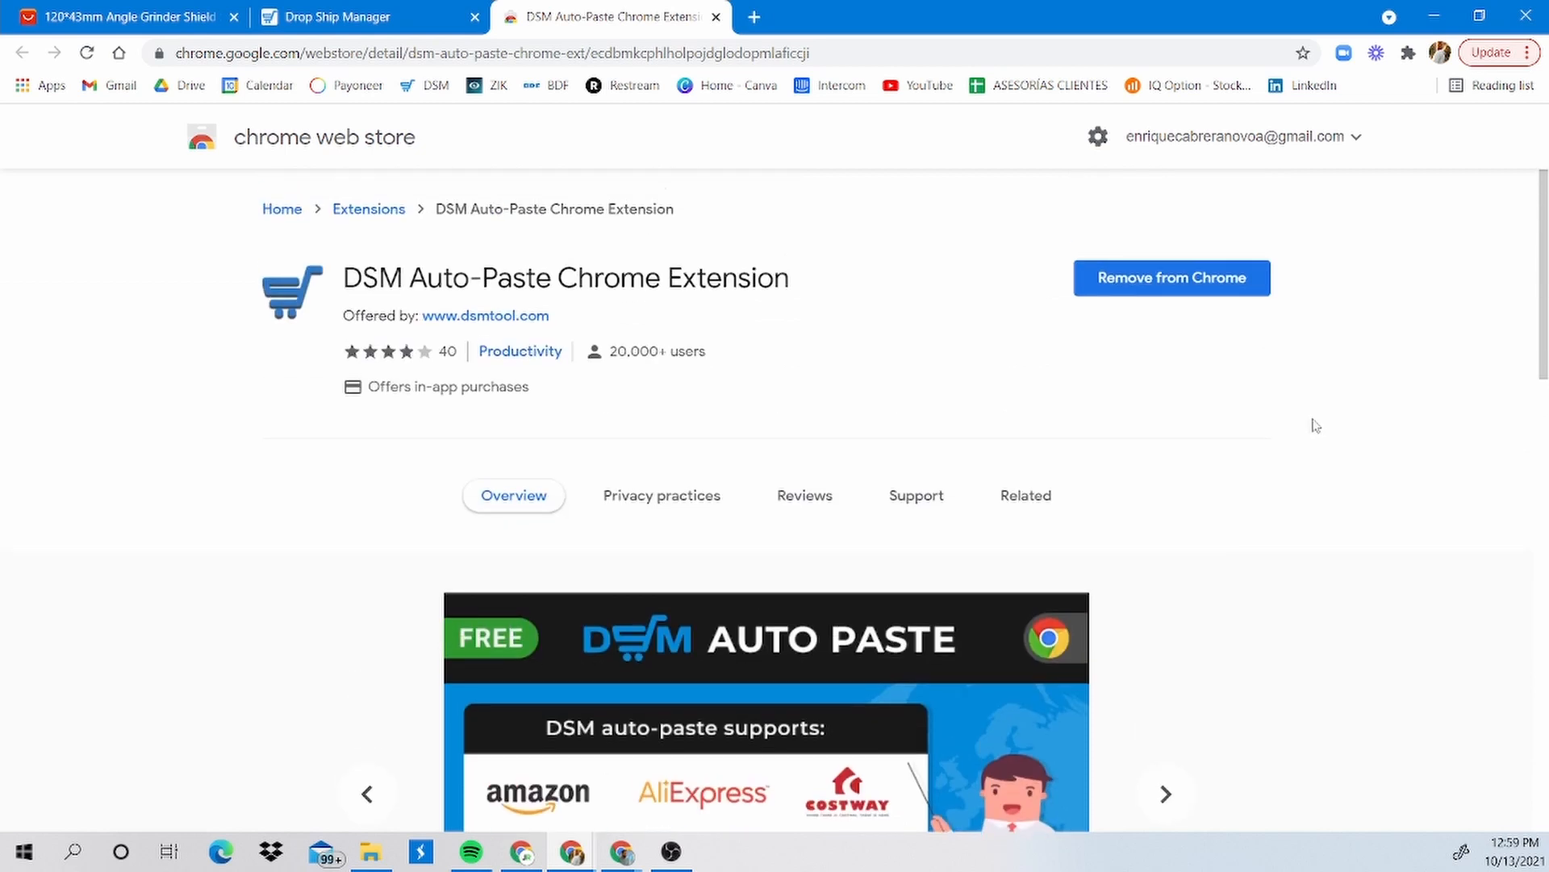
click(716, 16)
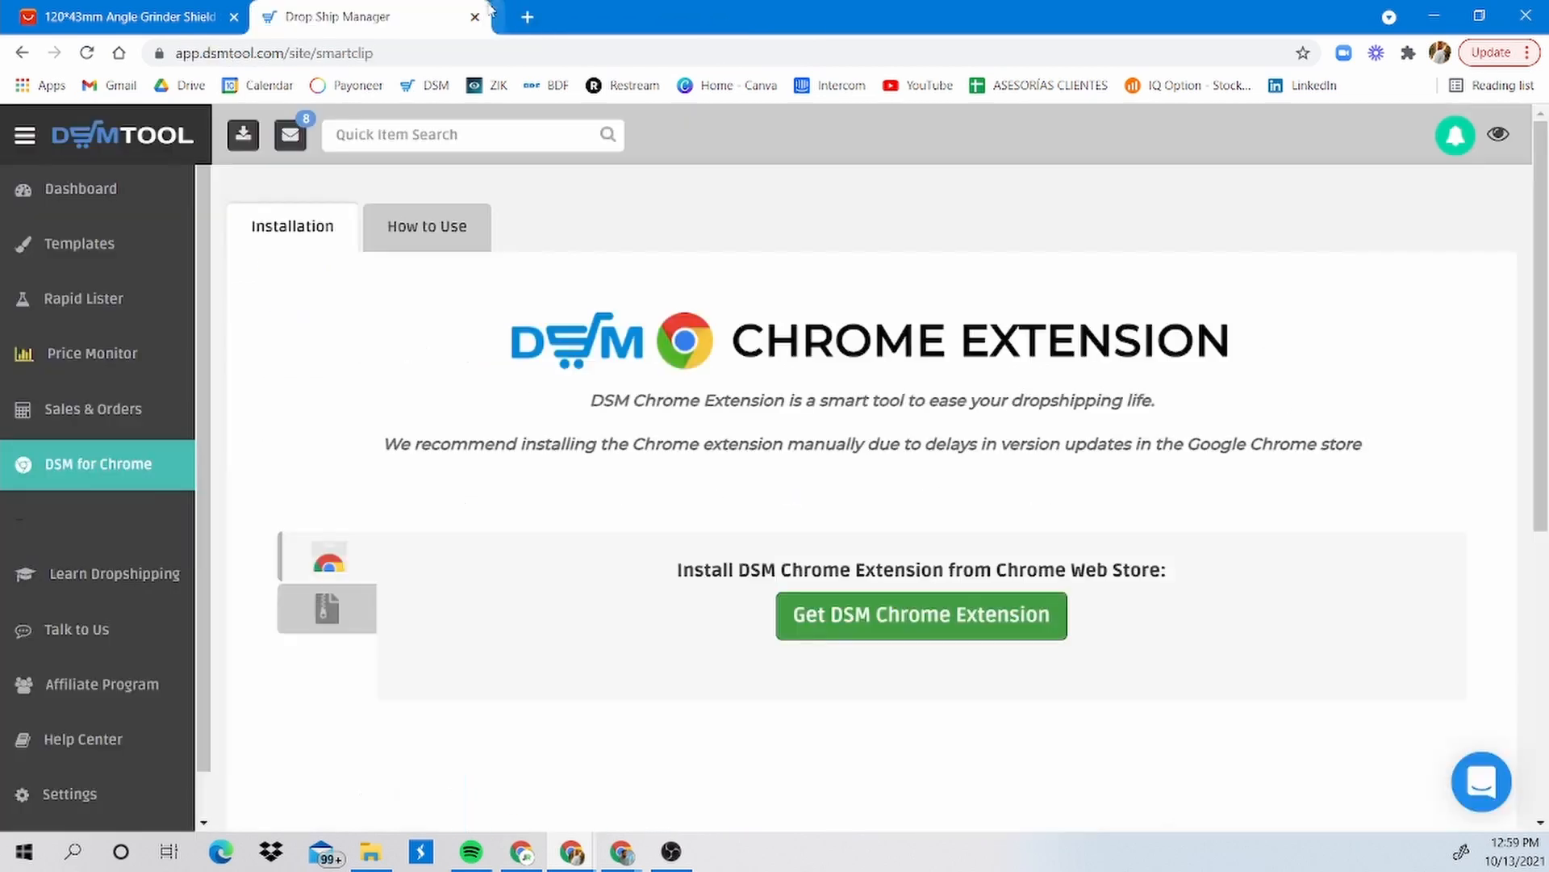
click(474, 17)
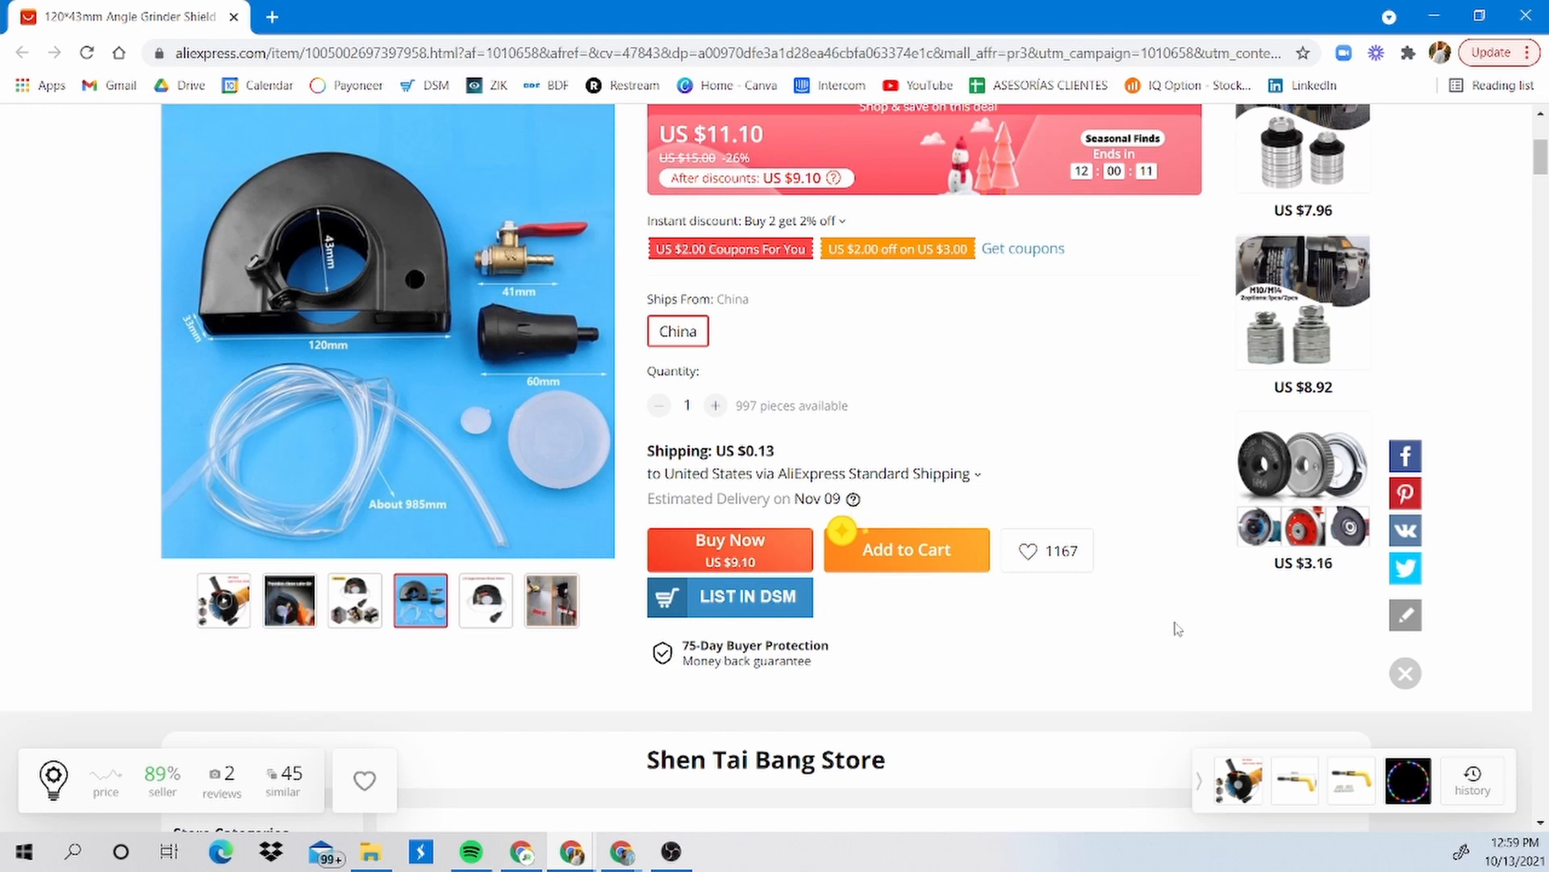
Send the AliExpress grinder shield to DSM Tool's Rapid Lister and dismiss the auto-saved draft notice.
scroll(1177, 629, down, 1)
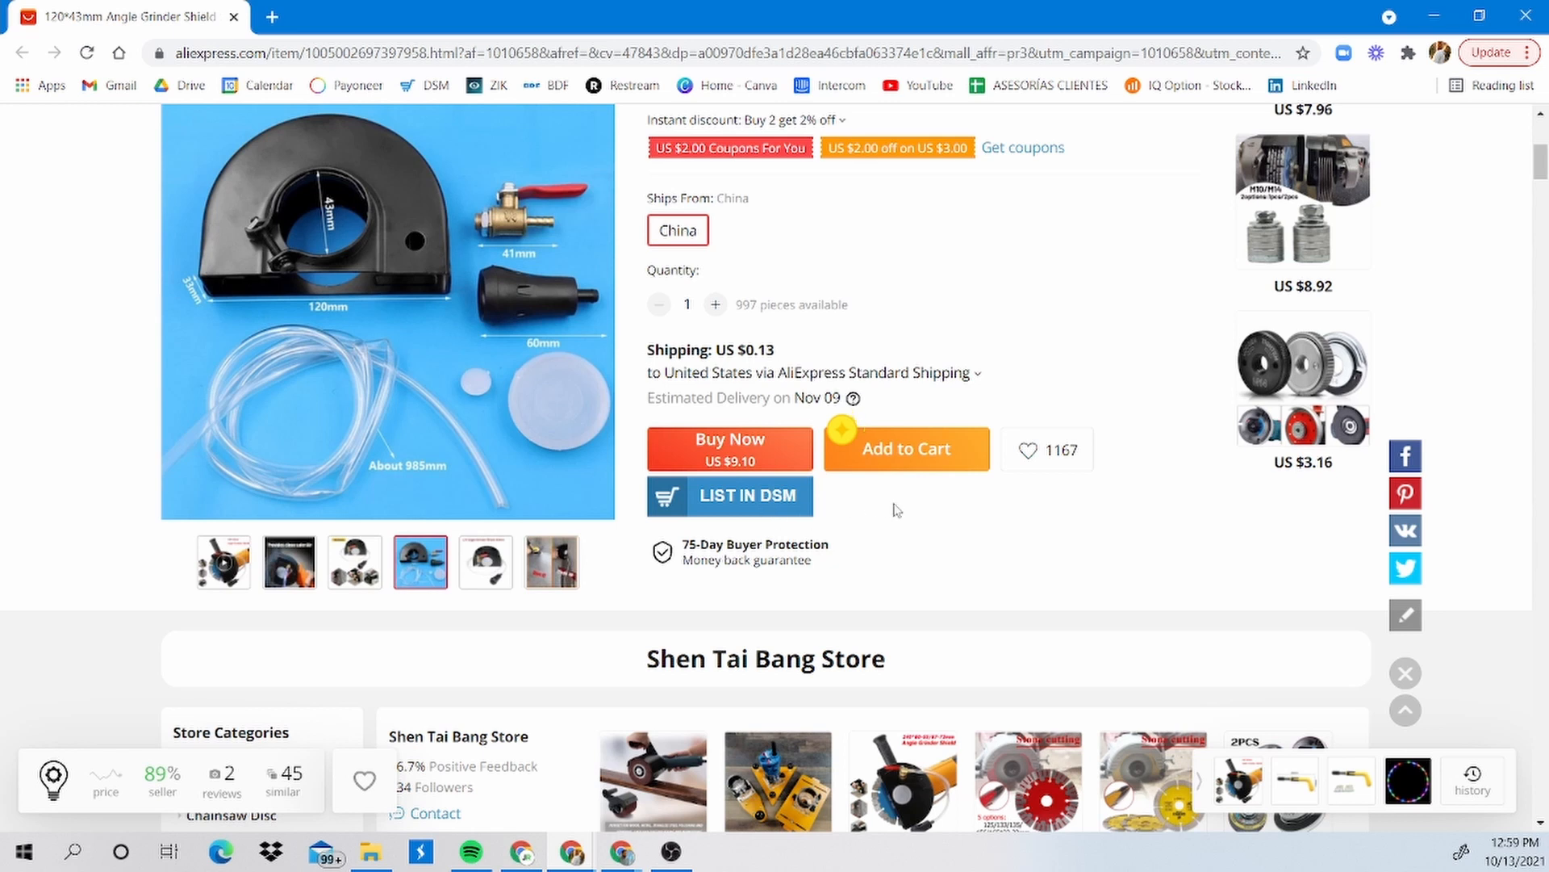
click(728, 506)
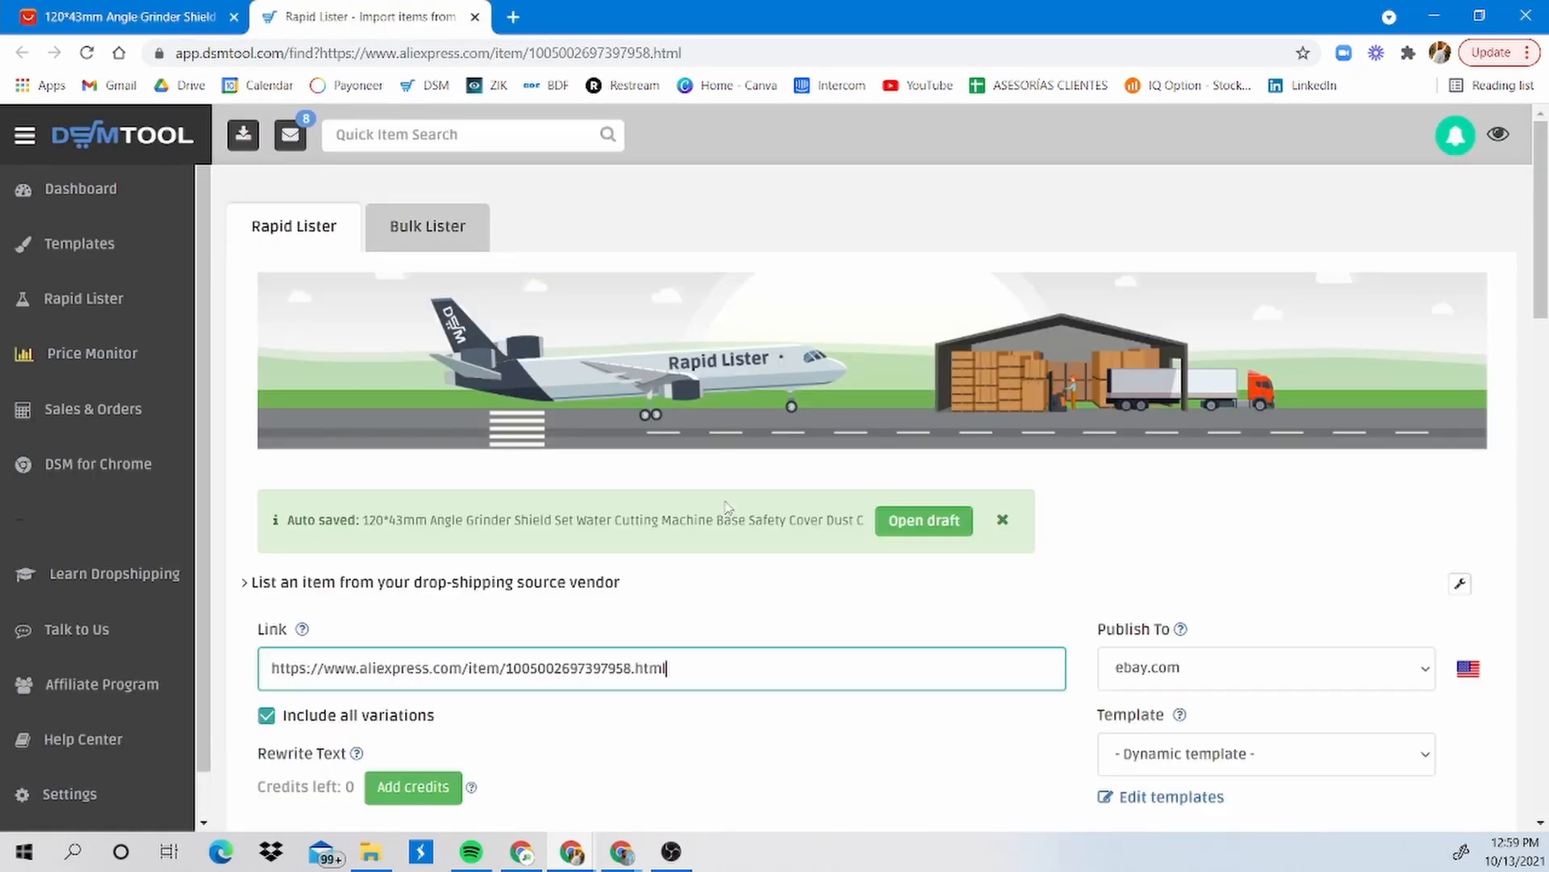
click(1002, 520)
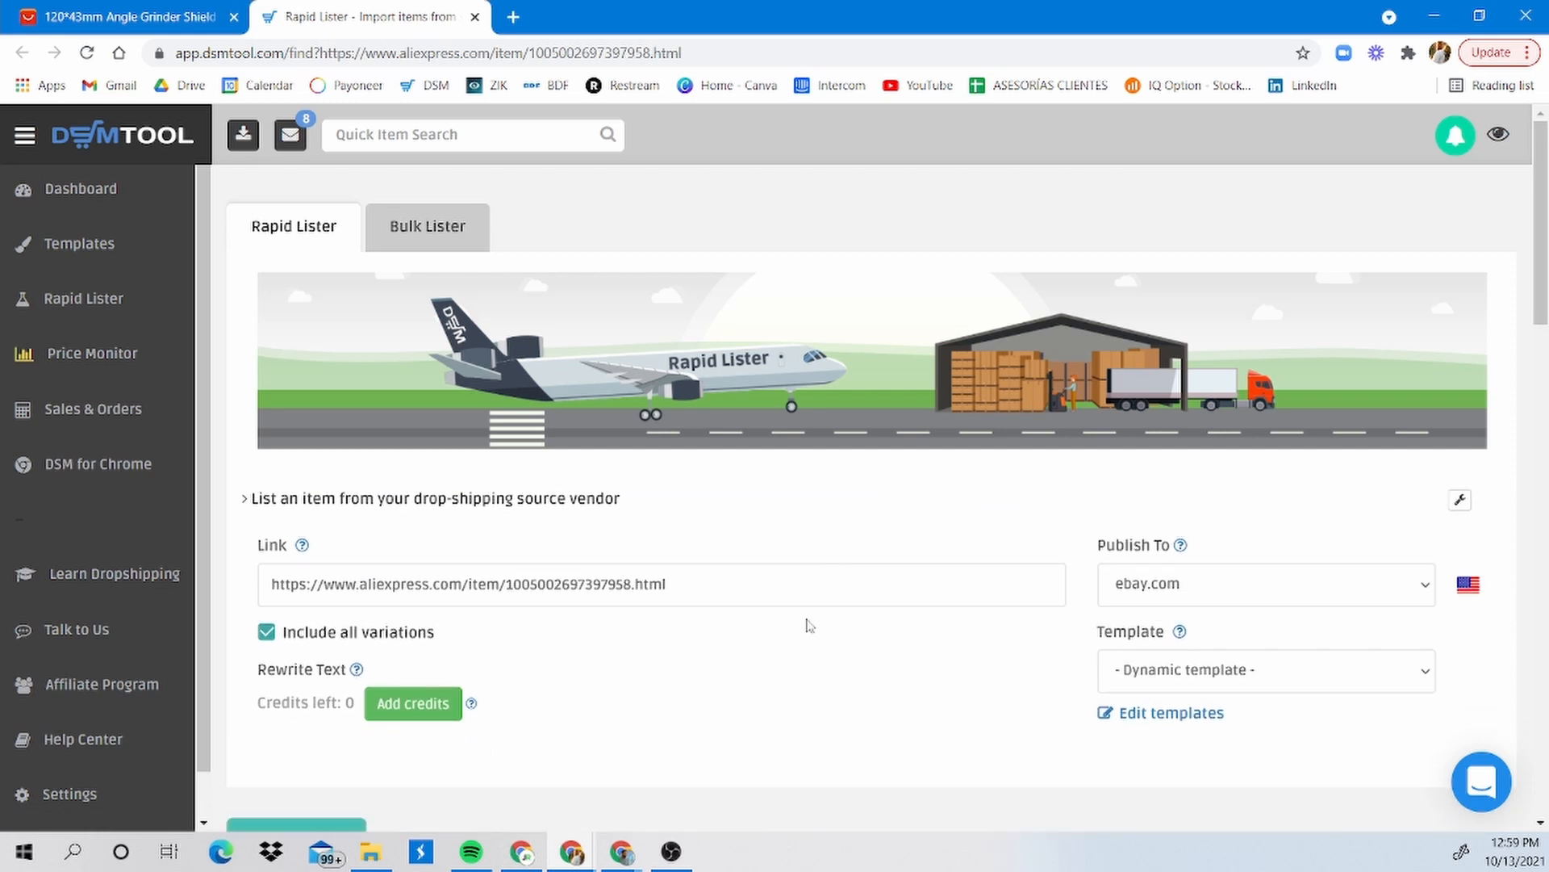
scroll(810, 626, down, 2)
scroll(767, 554, up, 2)
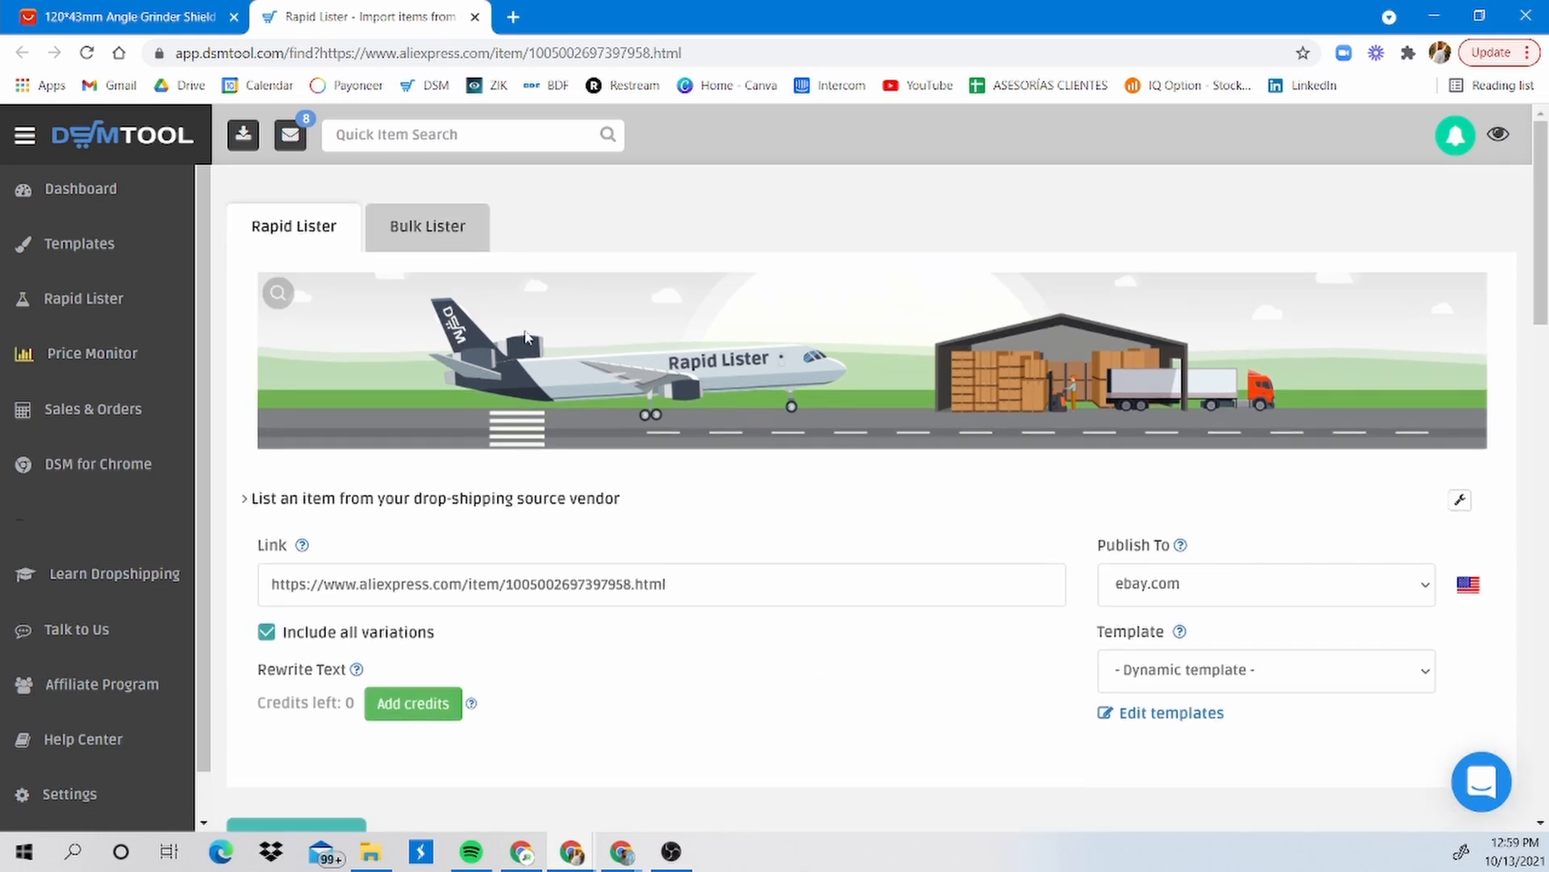
Import the grinder shield for ebay.com with all variations included and the dynamic template.
click(169, 6)
click(343, 12)
scroll(892, 529, down, 1)
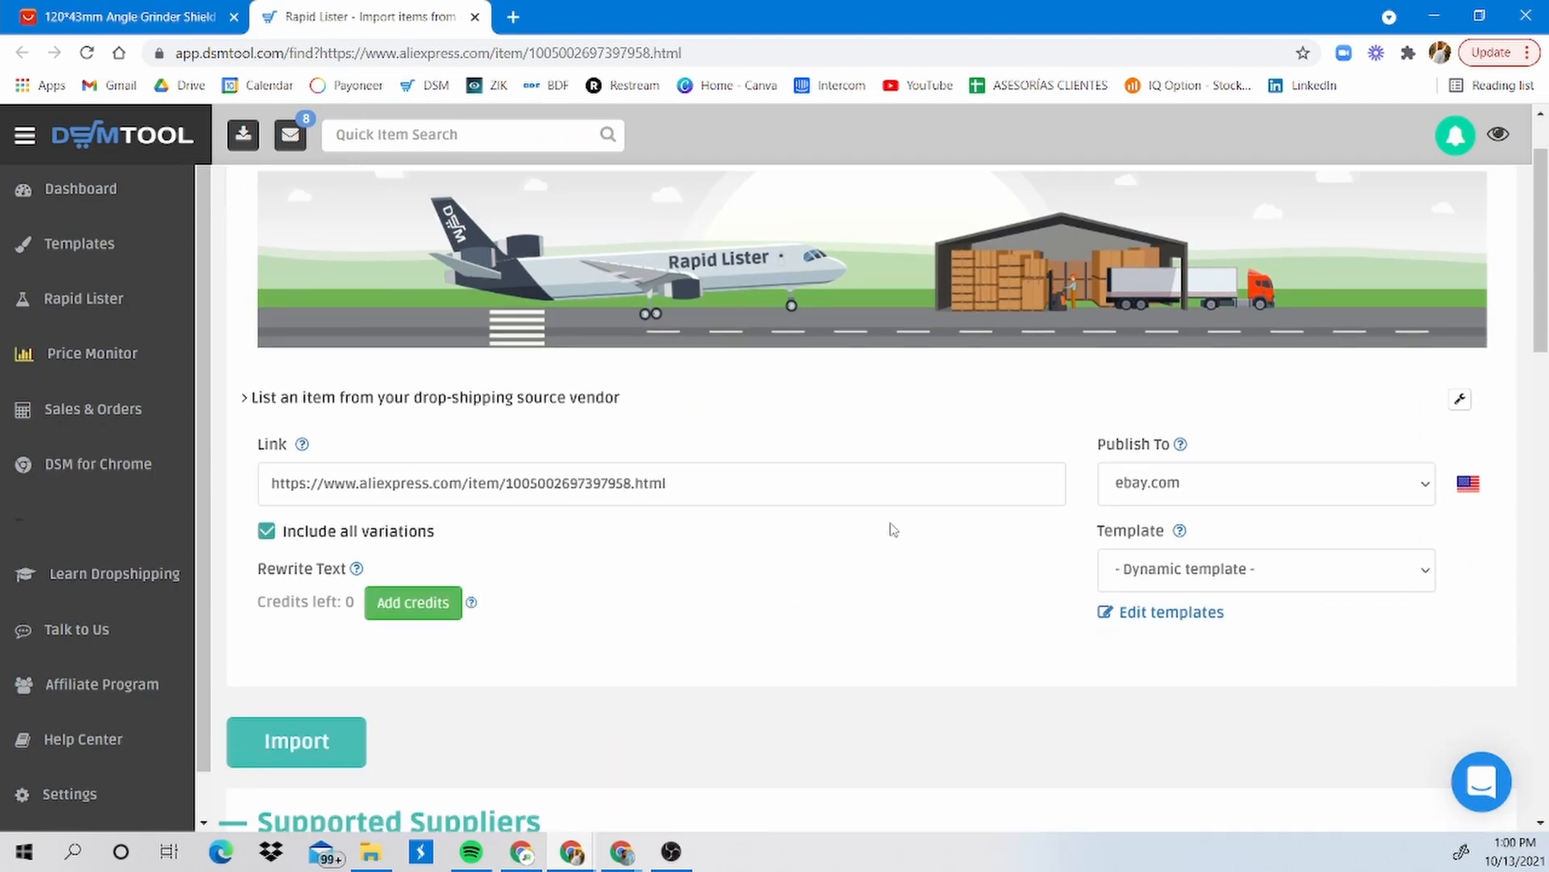
click(266, 532)
click(52, 10)
click(416, 16)
click(267, 534)
click(1417, 571)
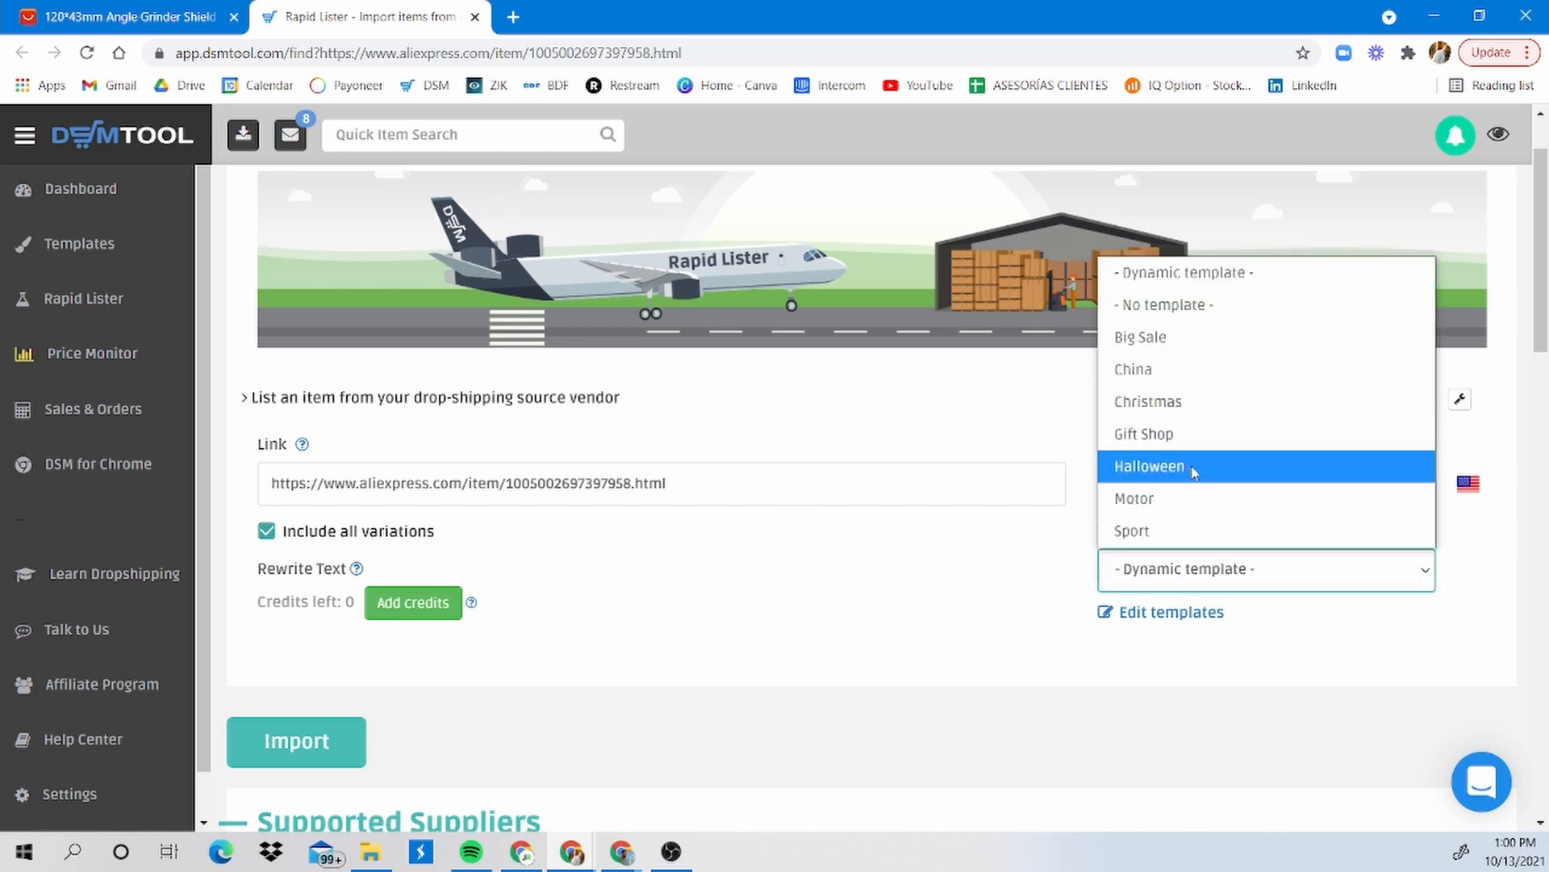
click(932, 612)
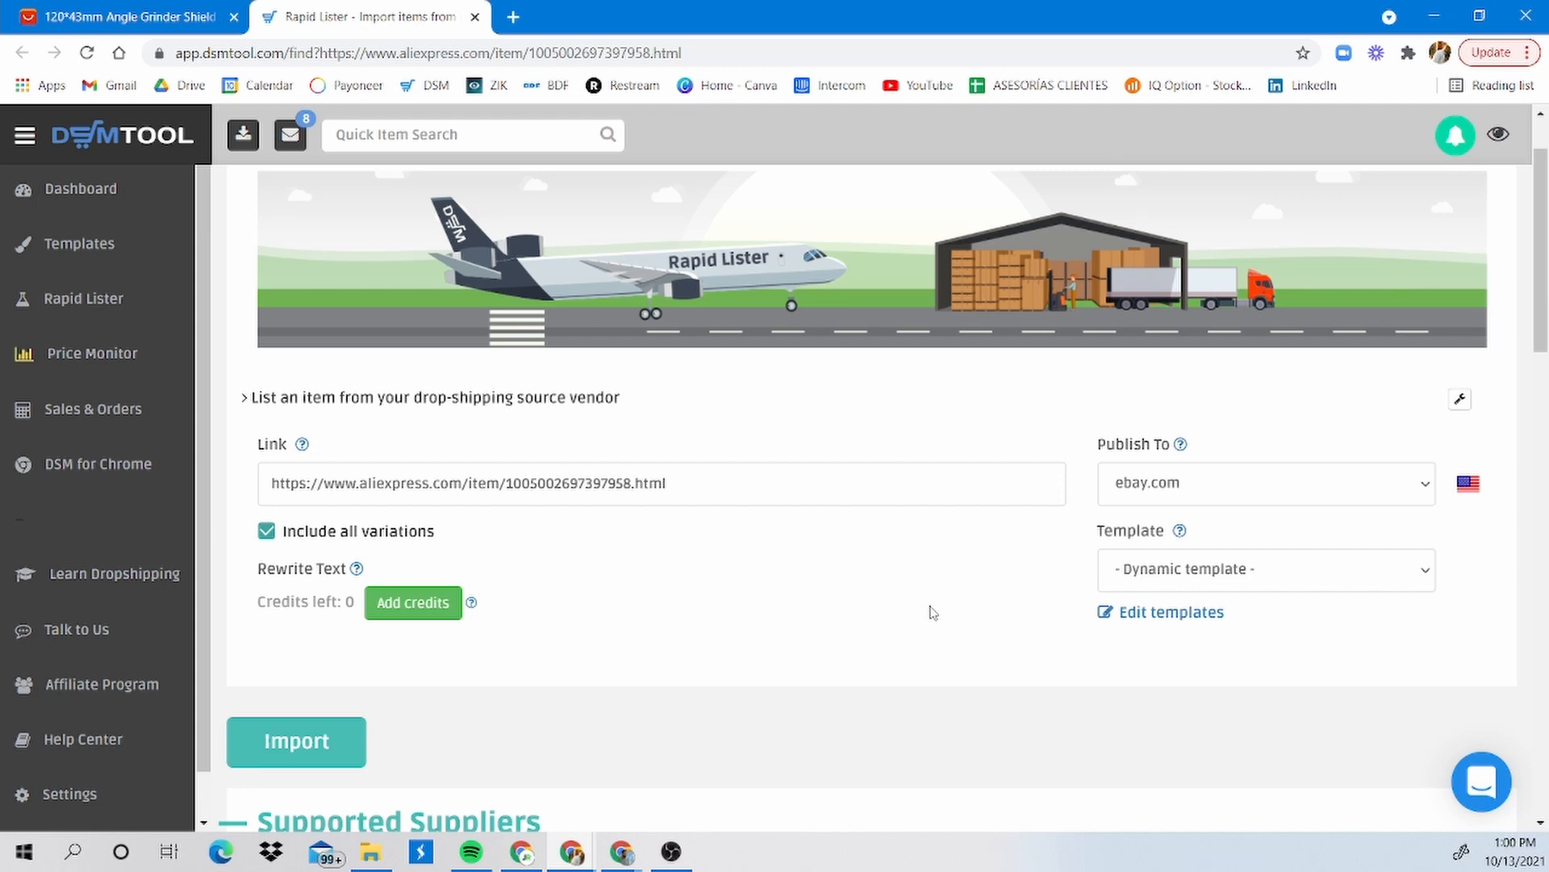
click(302, 736)
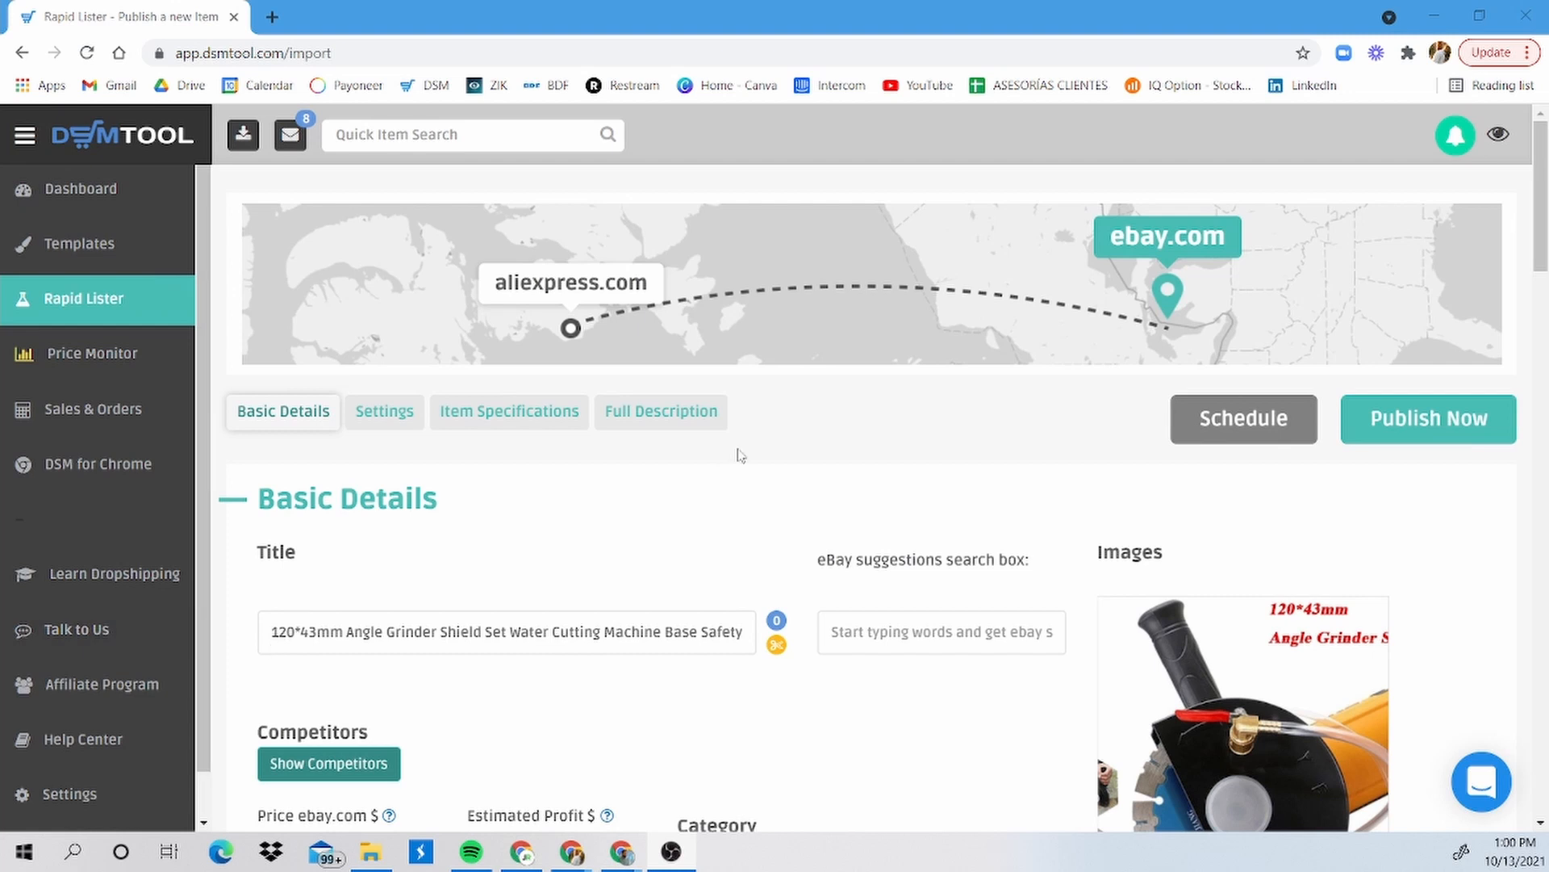
Examine the imported listing's basic details, including its title, price, category and images.
scroll(820, 605, down, 2)
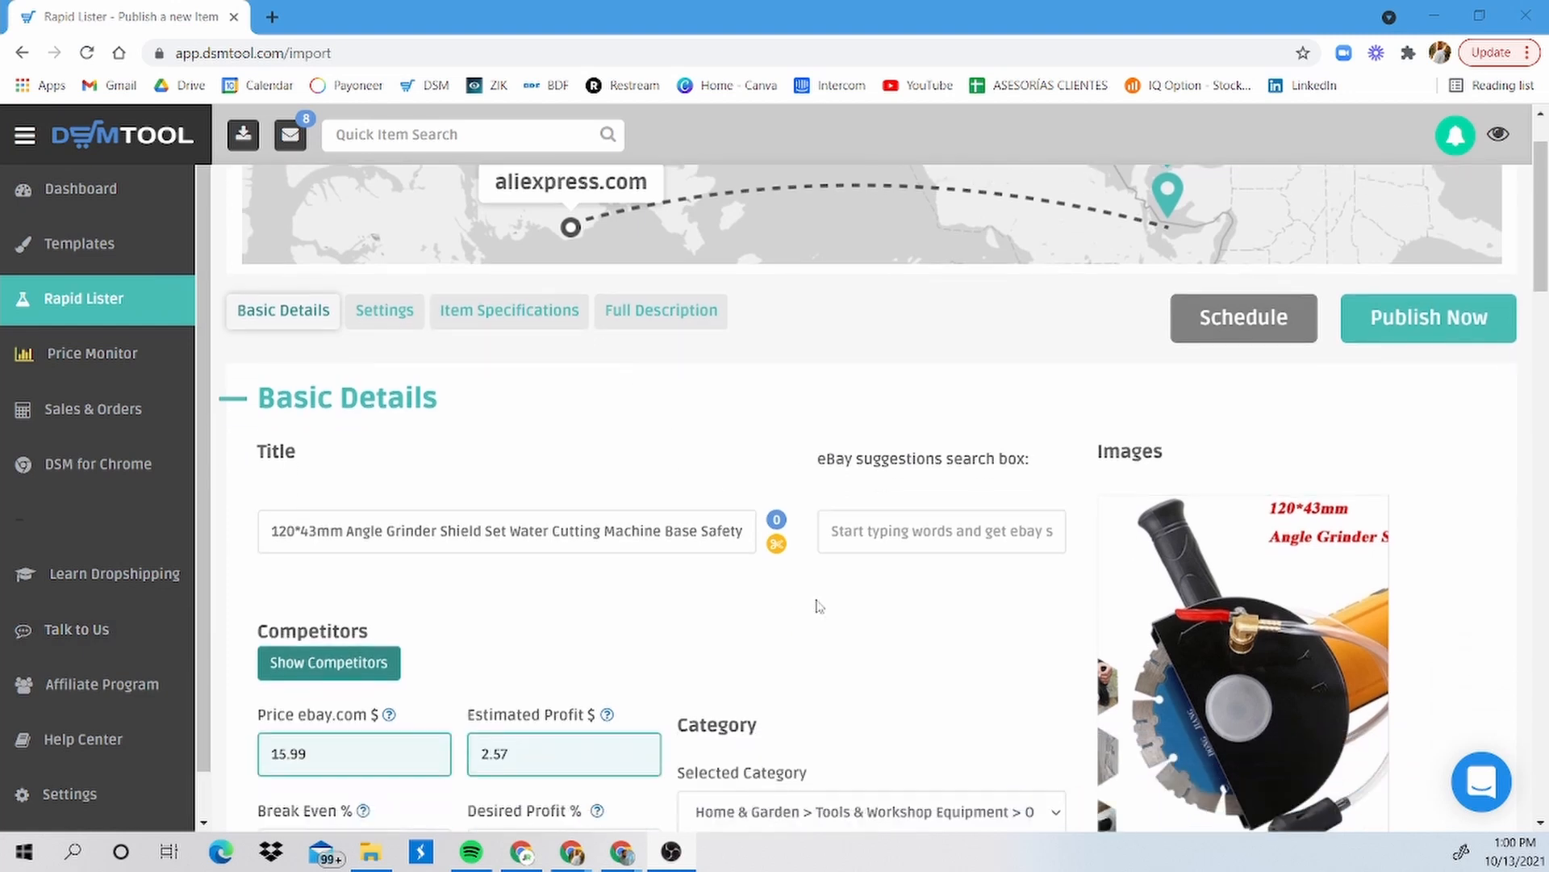
scroll(853, 628, up, 1)
scroll(908, 674, down, 2)
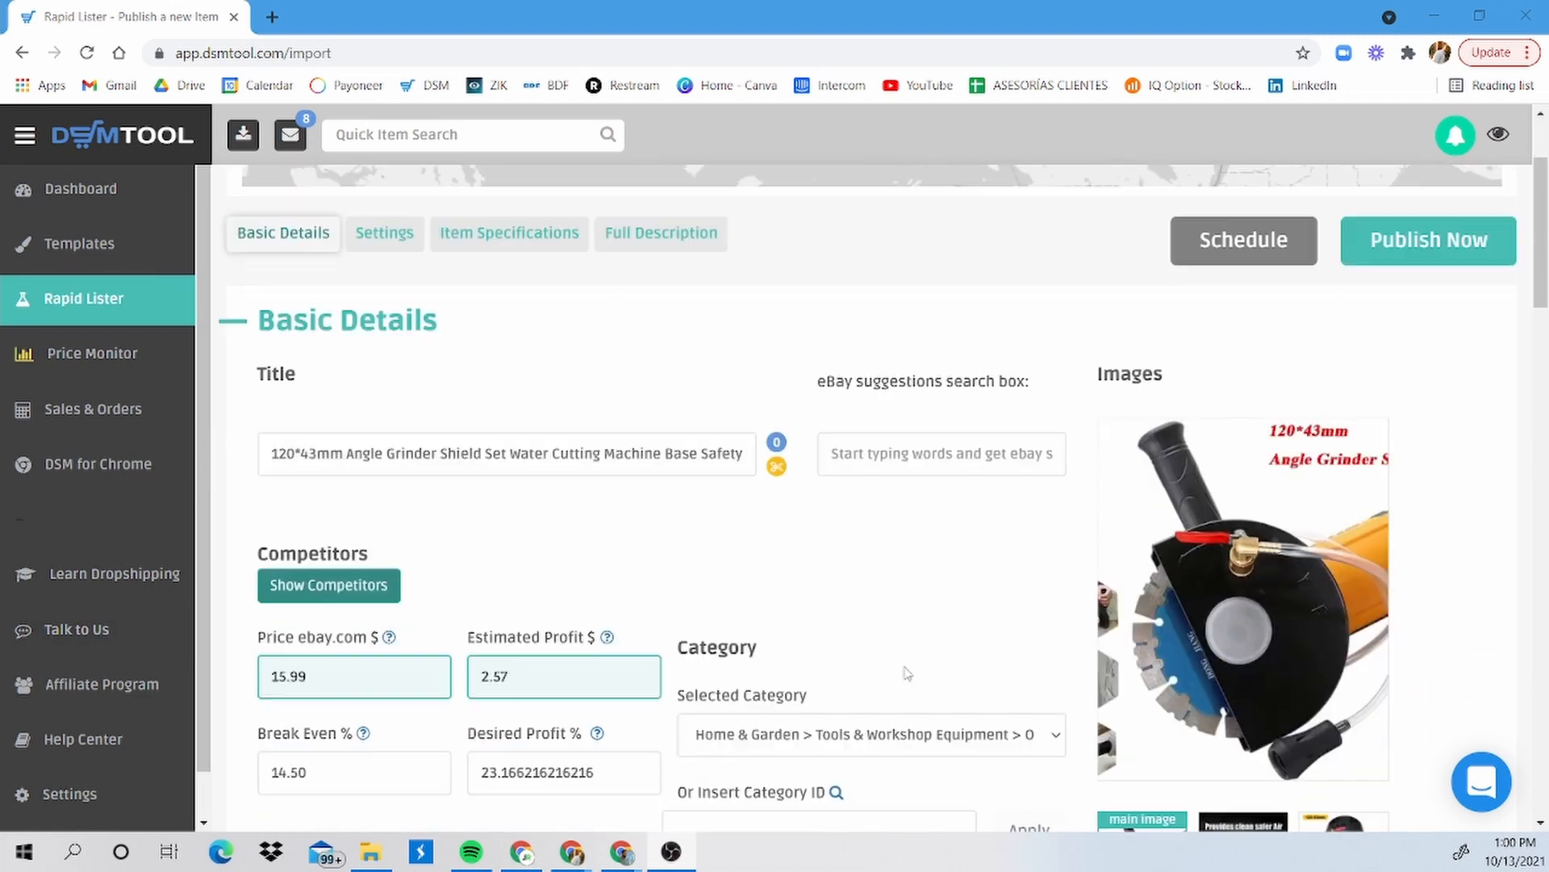
scroll(908, 674, up, 2)
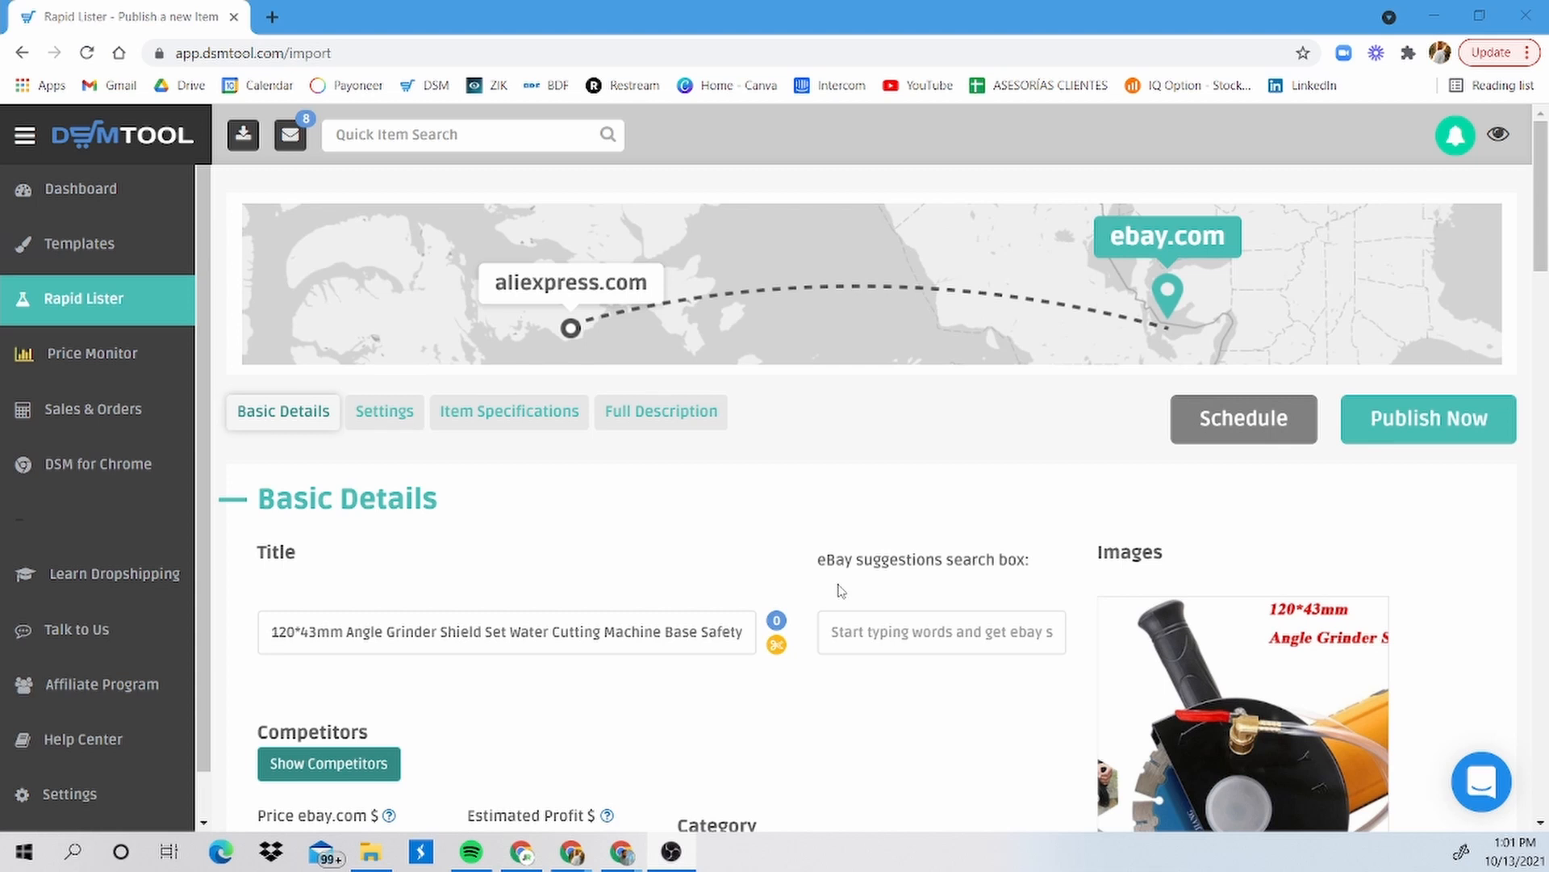
scroll(839, 591, down, 1)
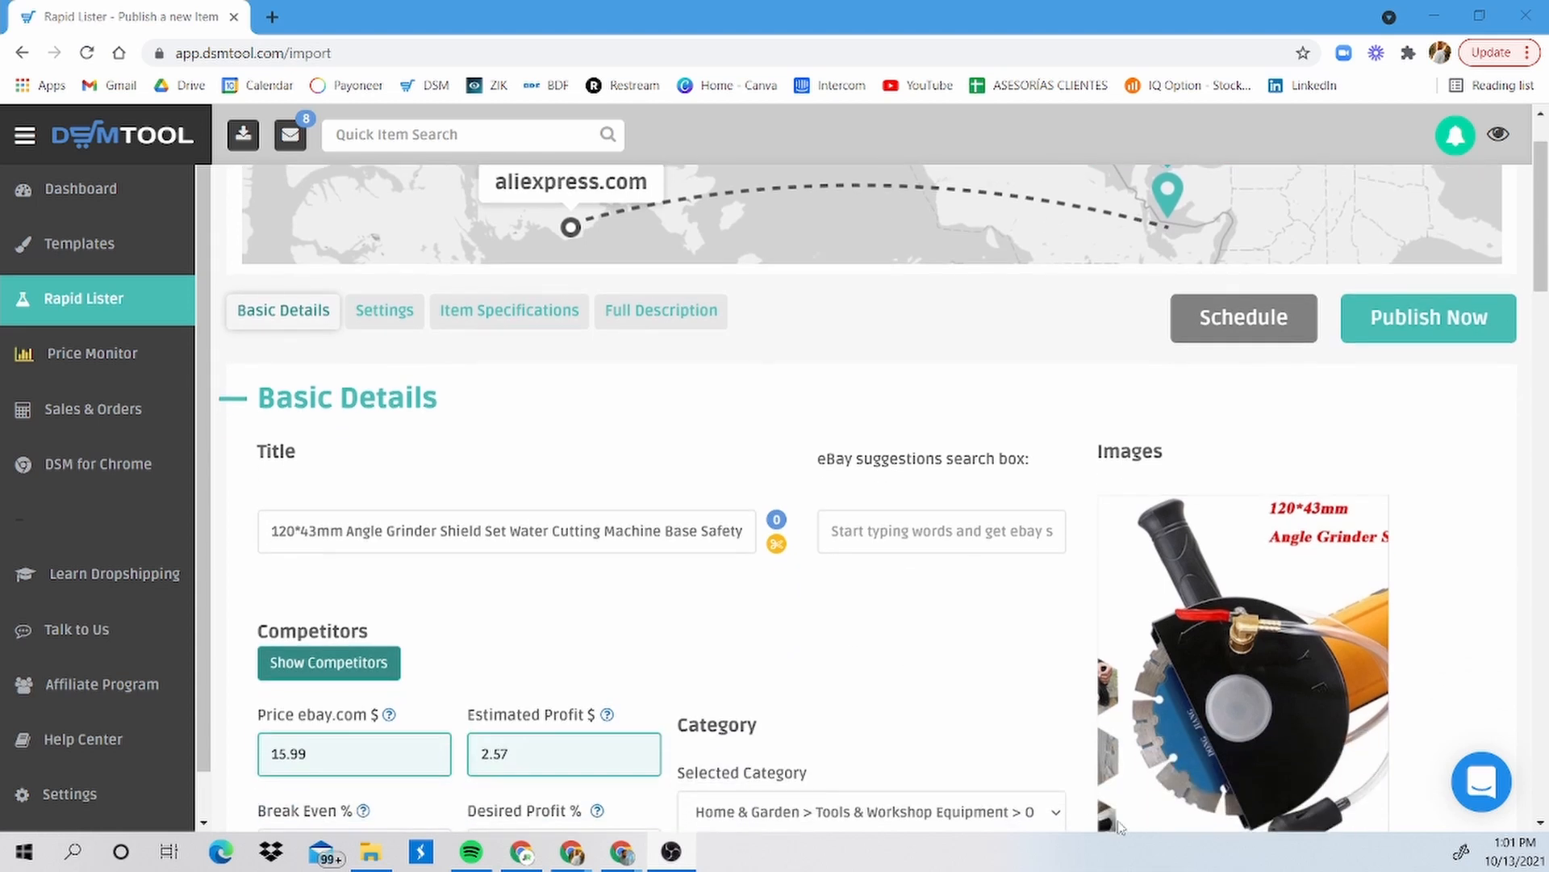
triple_click(386, 531)
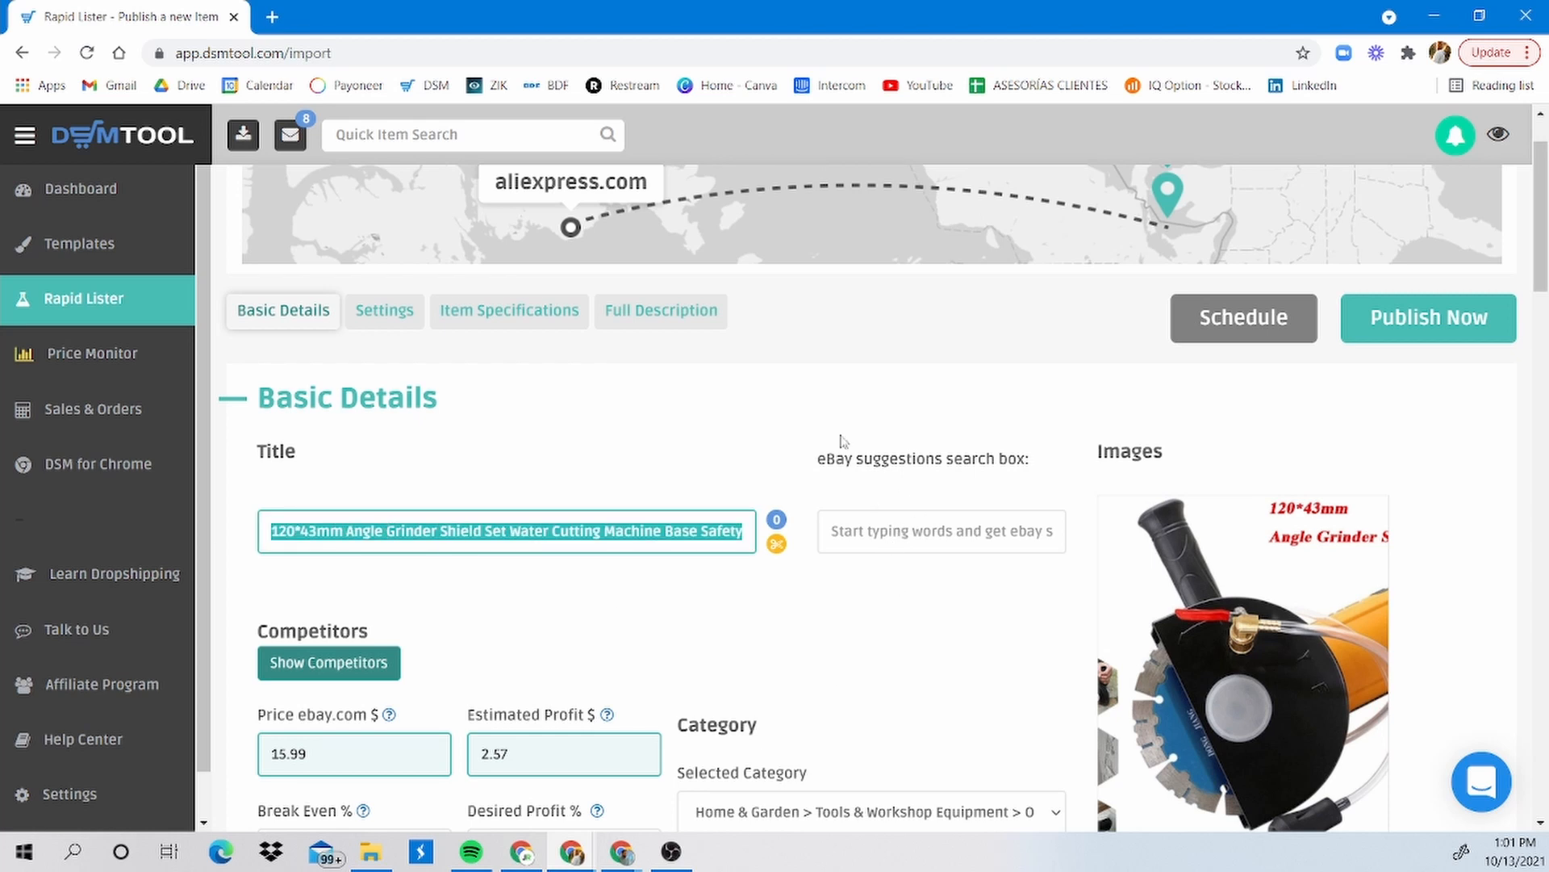
click(462, 586)
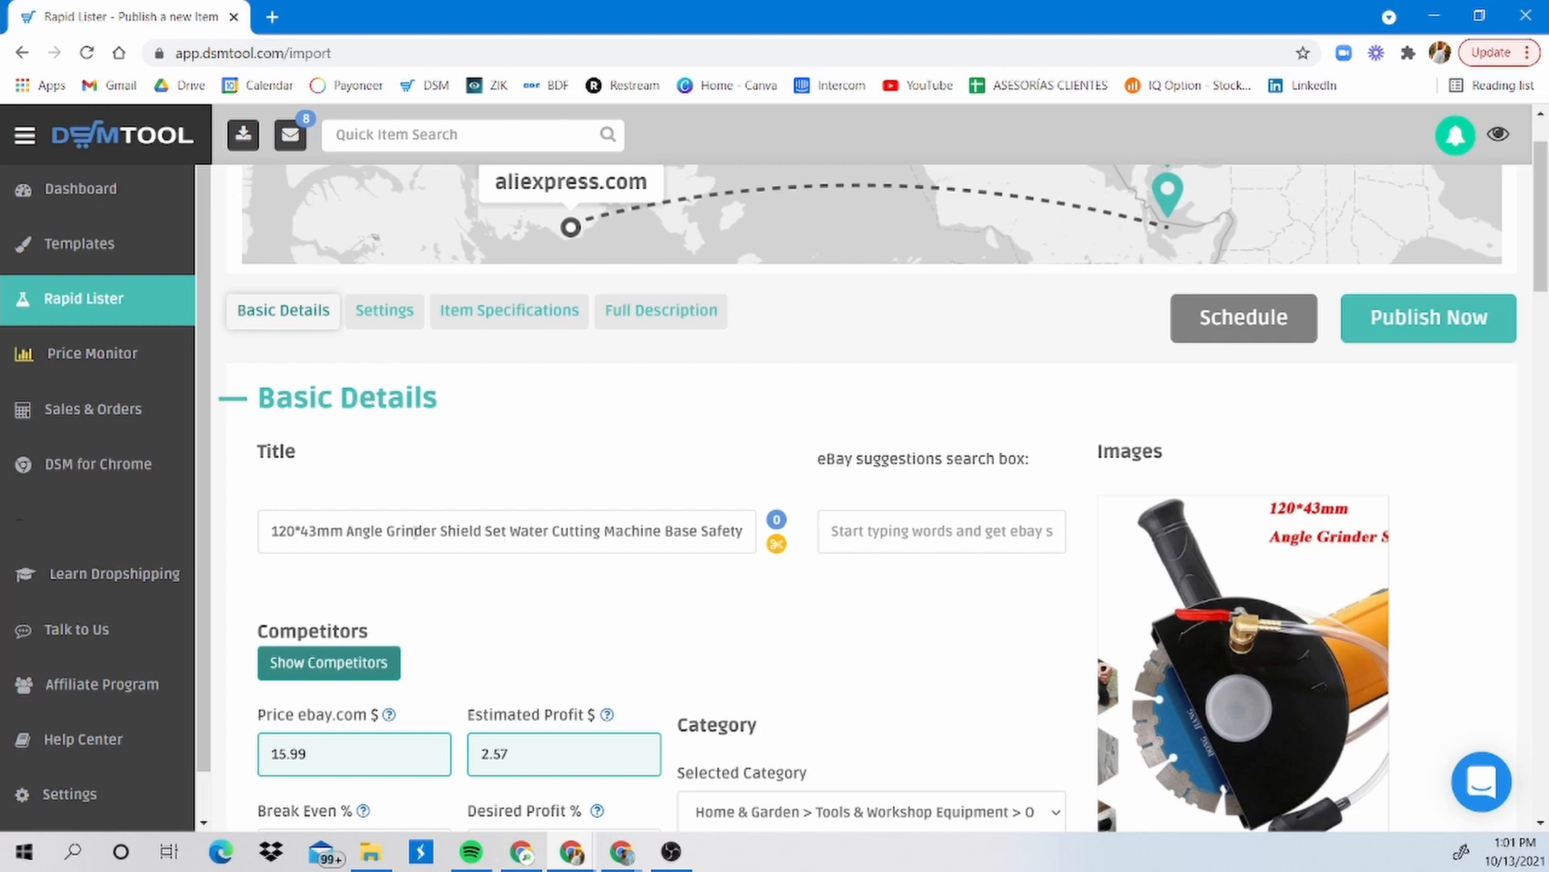
Look up eBay keyword suggestions for "Angle Grinder Shield", copied from the listing title.
drag(347, 534, 491, 534)
key(ctrl+c)
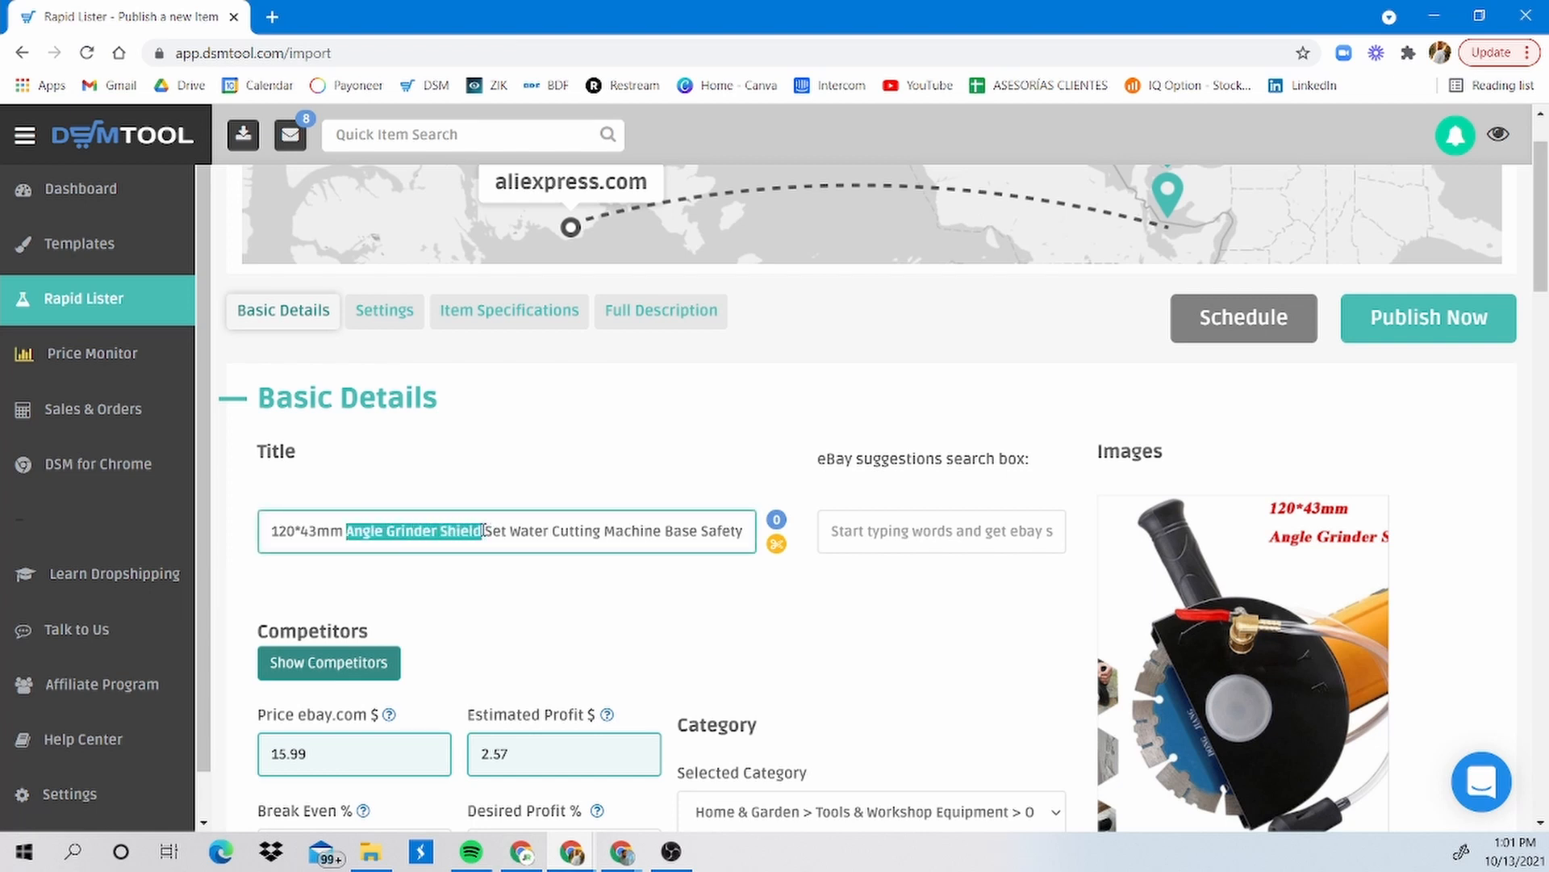
click(883, 531)
key(ctrl+v)
click(896, 619)
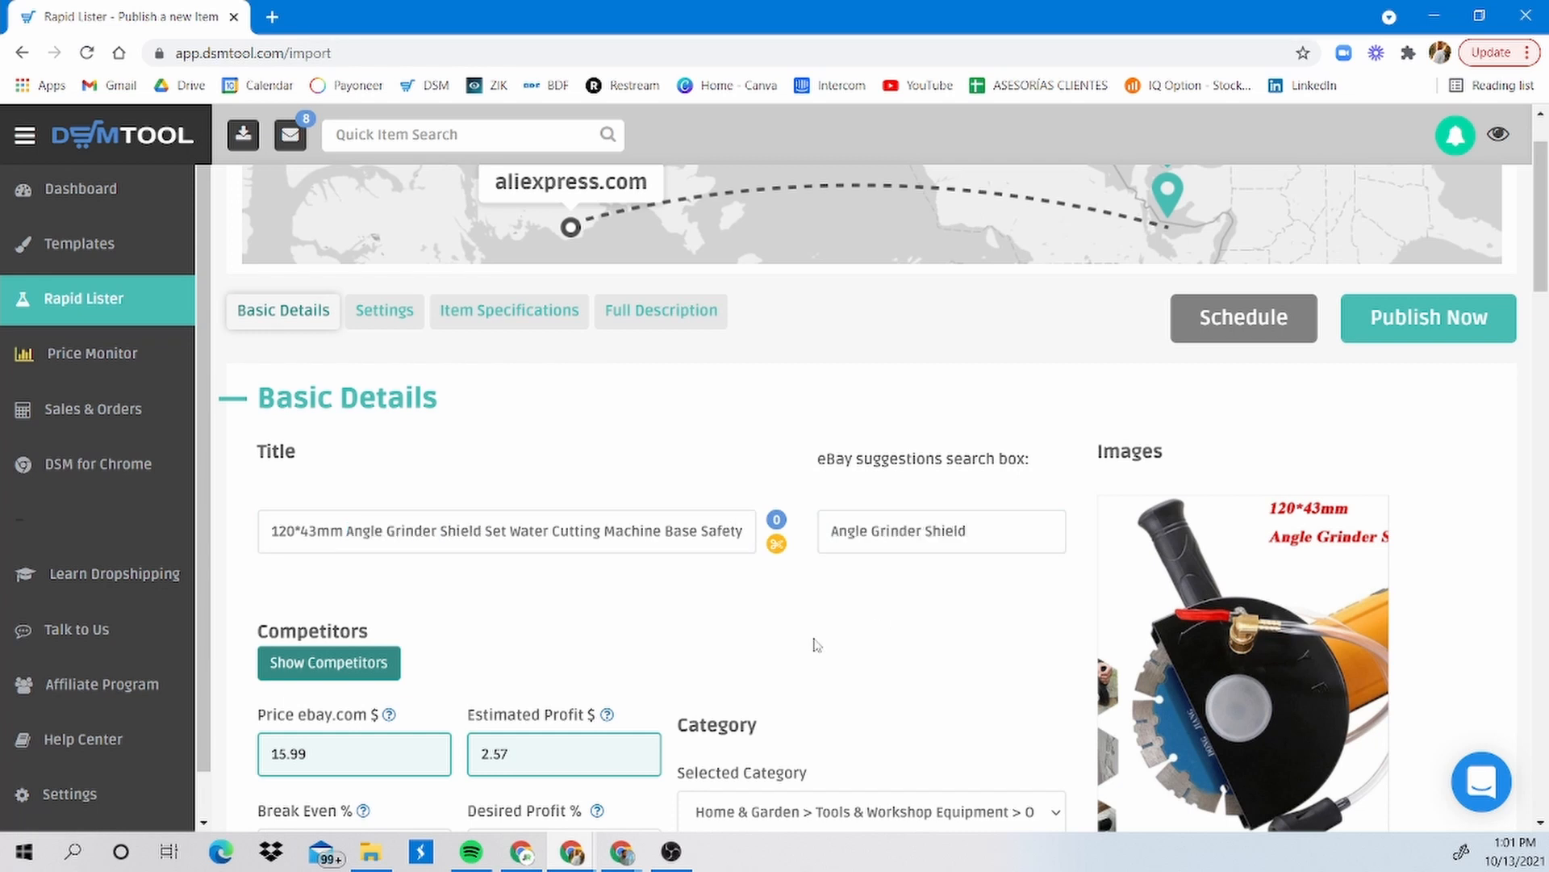
click(775, 544)
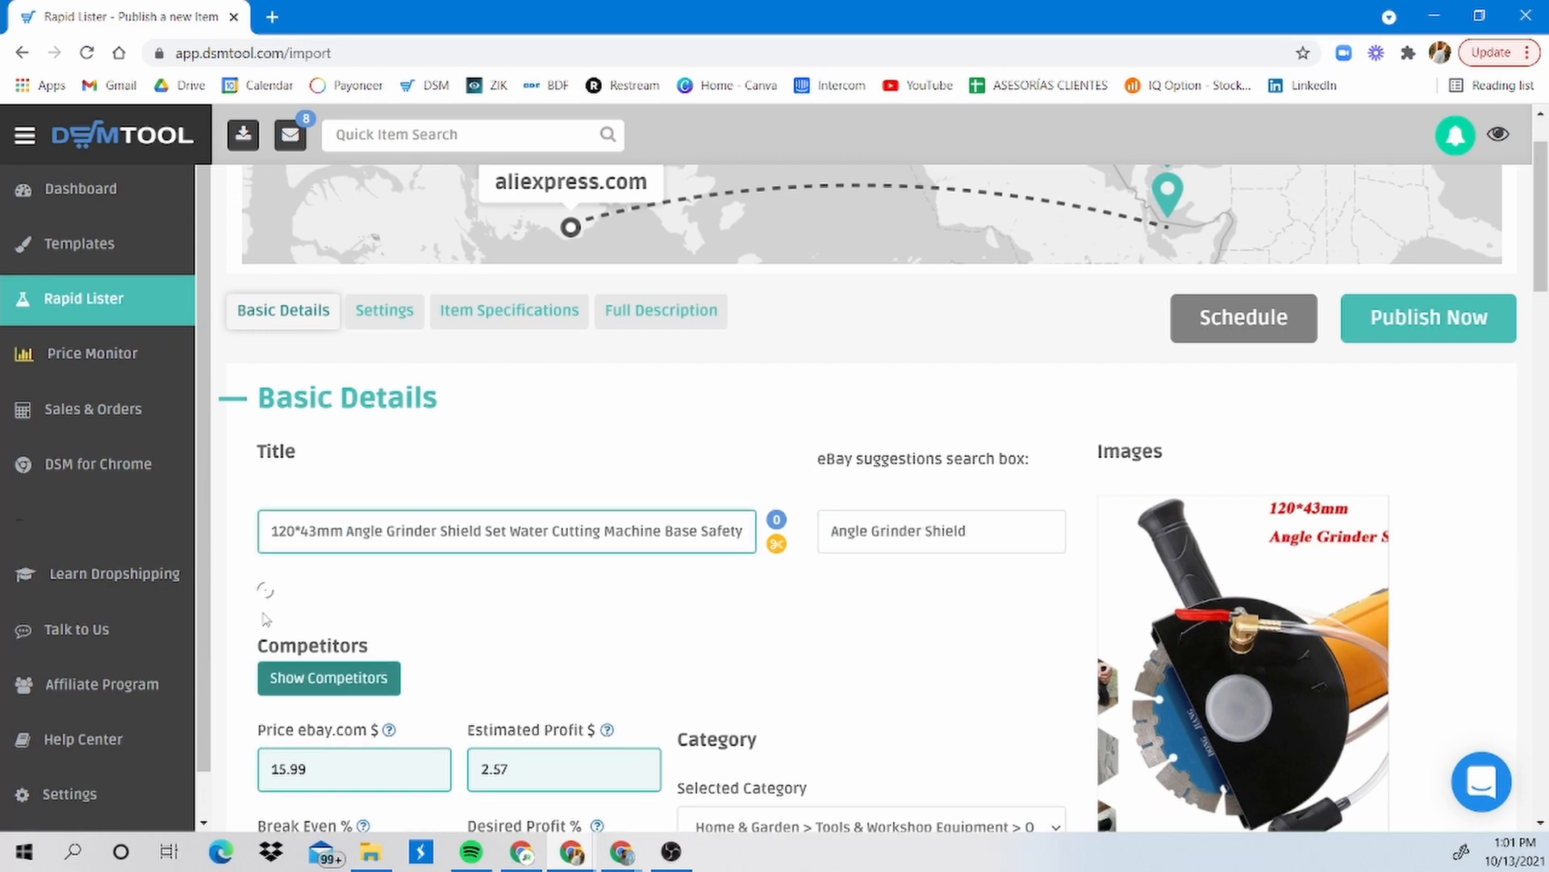
Replace the eBay suggestions search with "Water Cutting Machine", copied from the listing title.
click(928, 529)
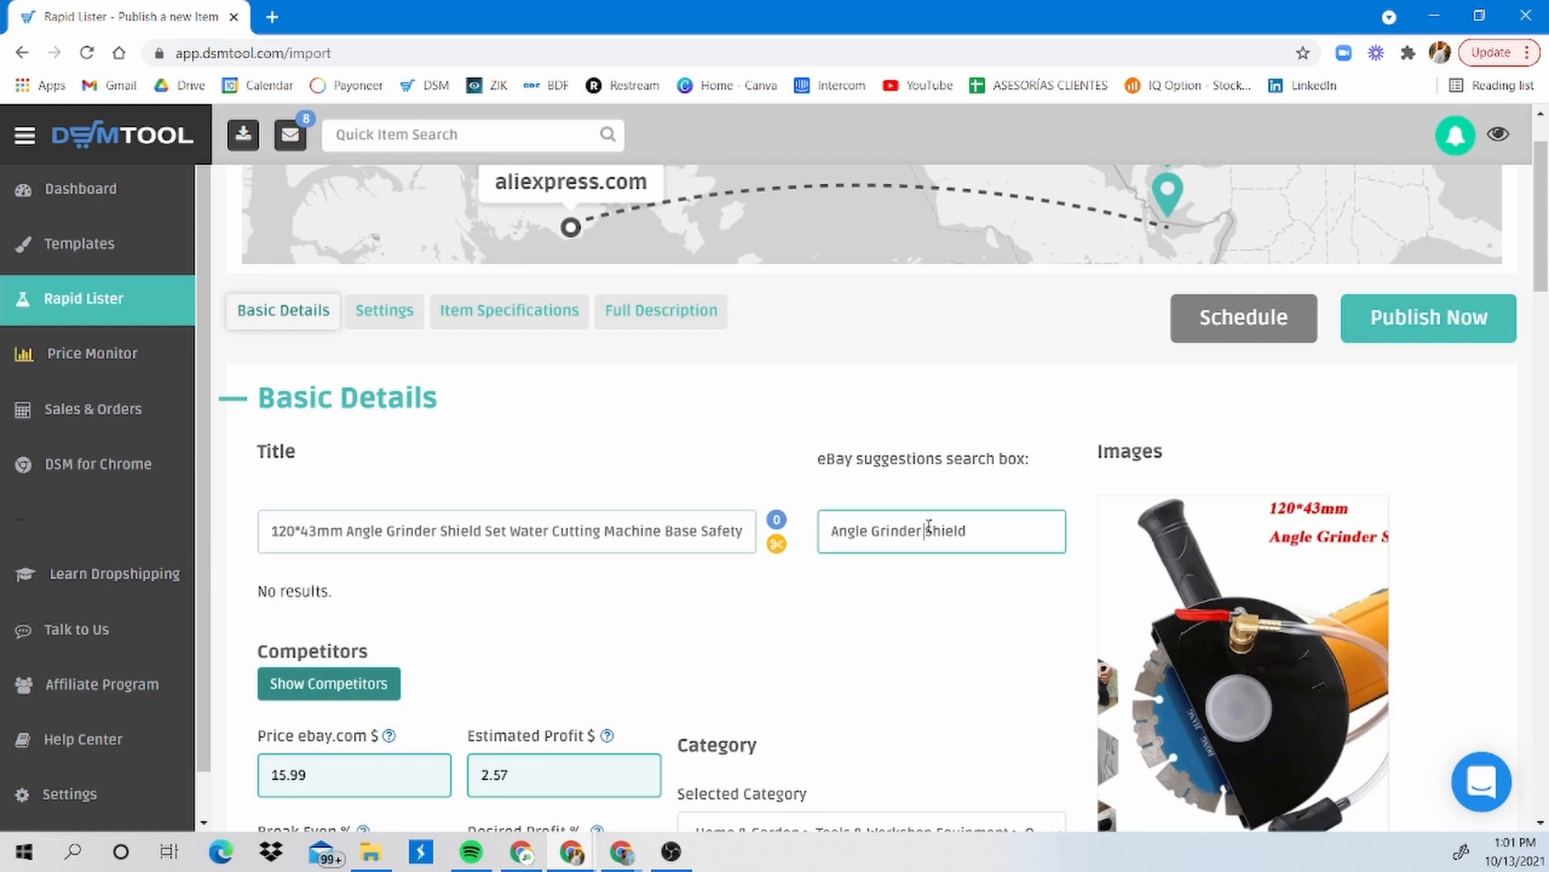
key(ctrl+a)
key(BackSpace)
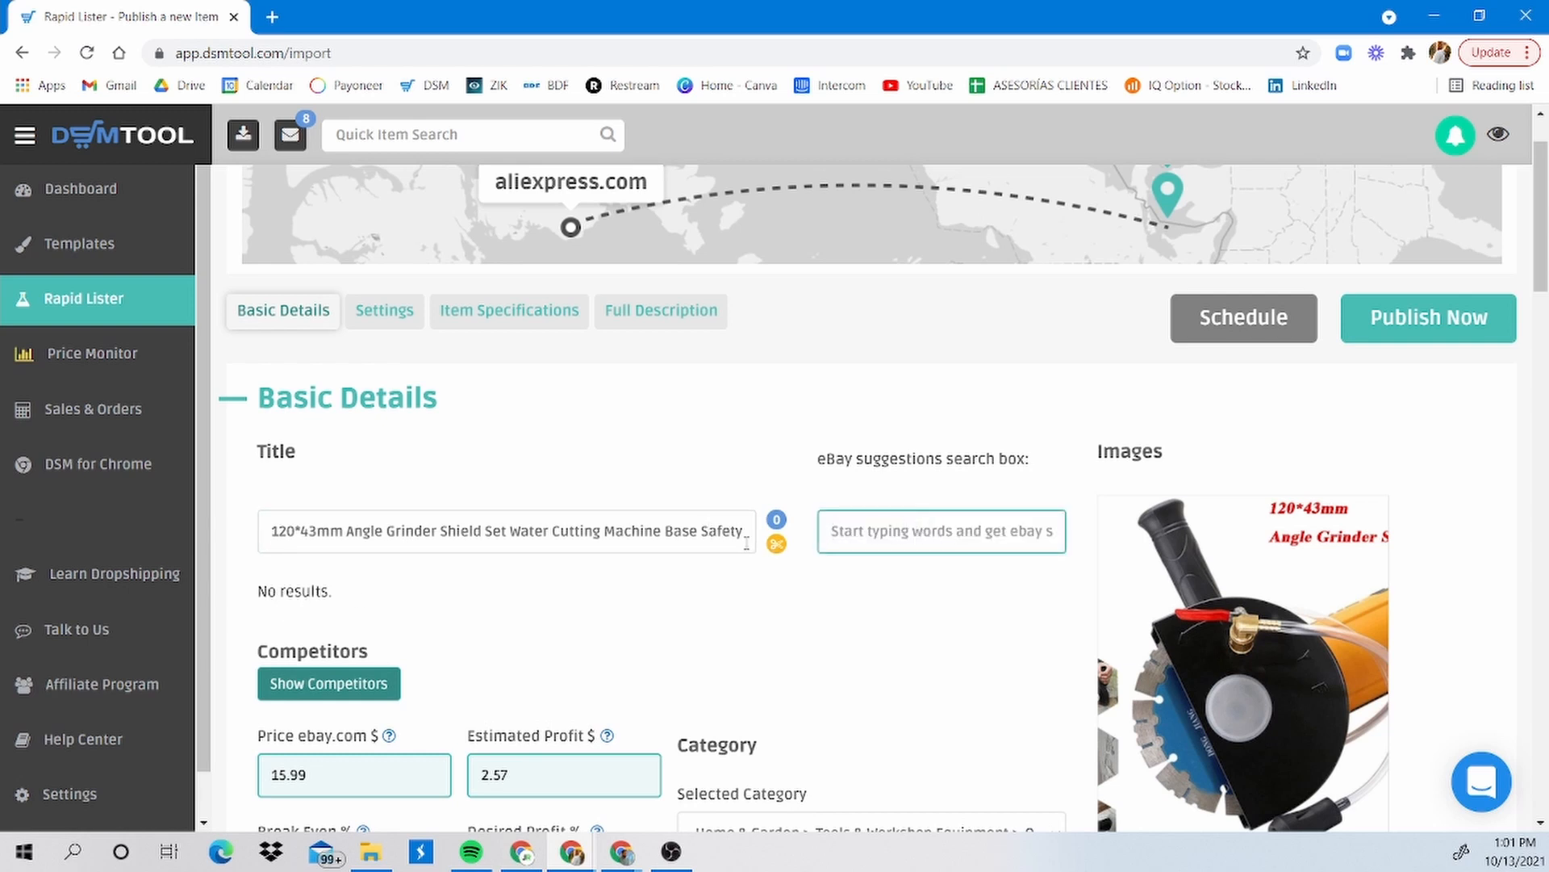
click(557, 533)
drag(510, 530, 656, 530)
click(655, 530)
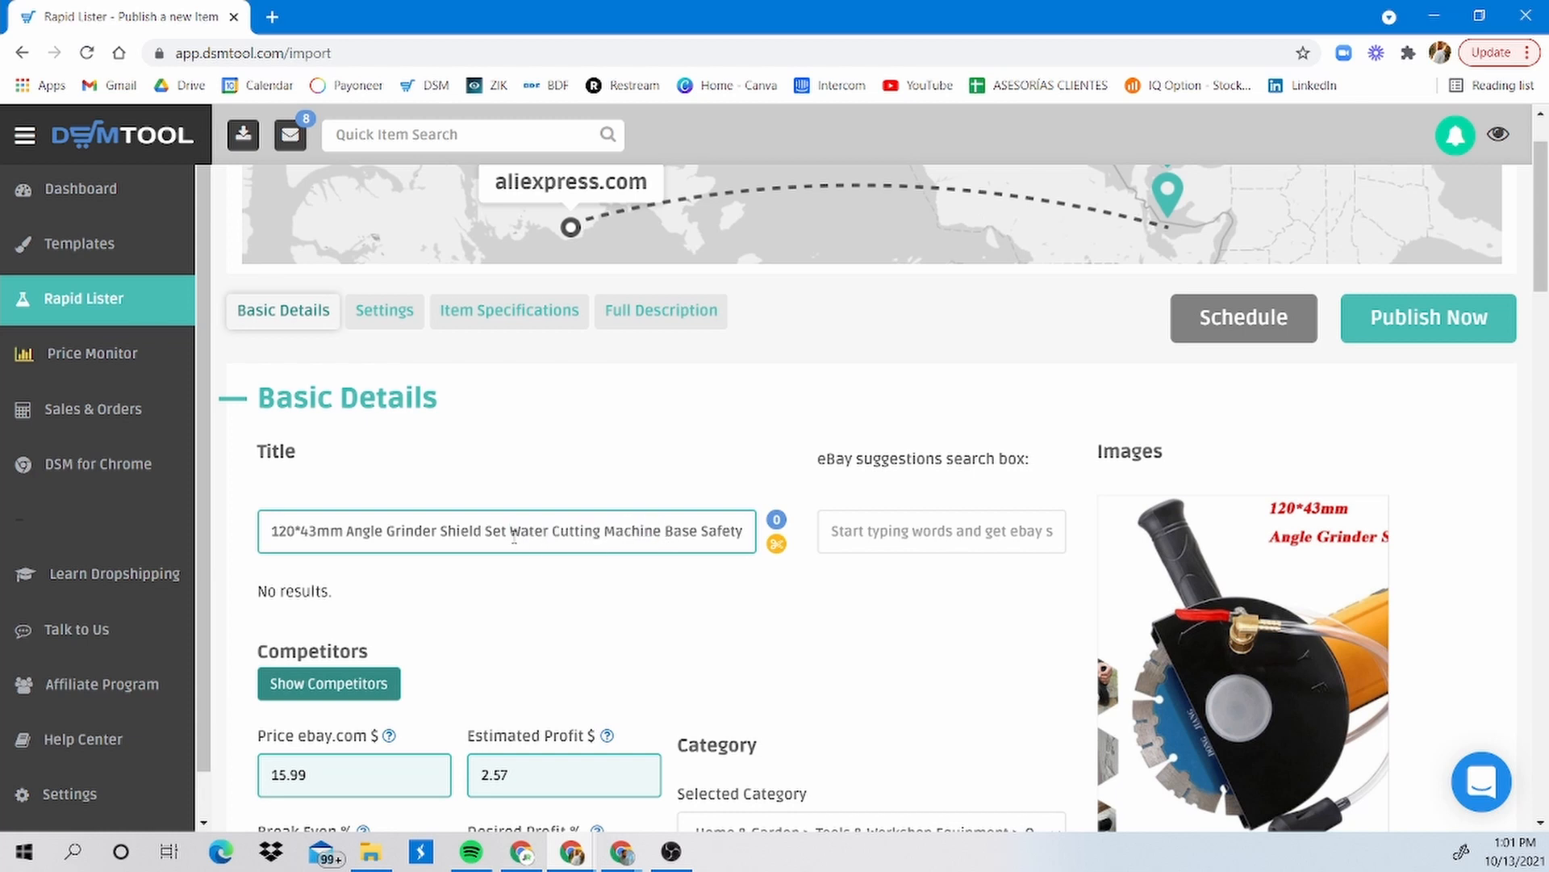
drag(512, 533, 665, 532)
key(ctrl+c)
click(963, 528)
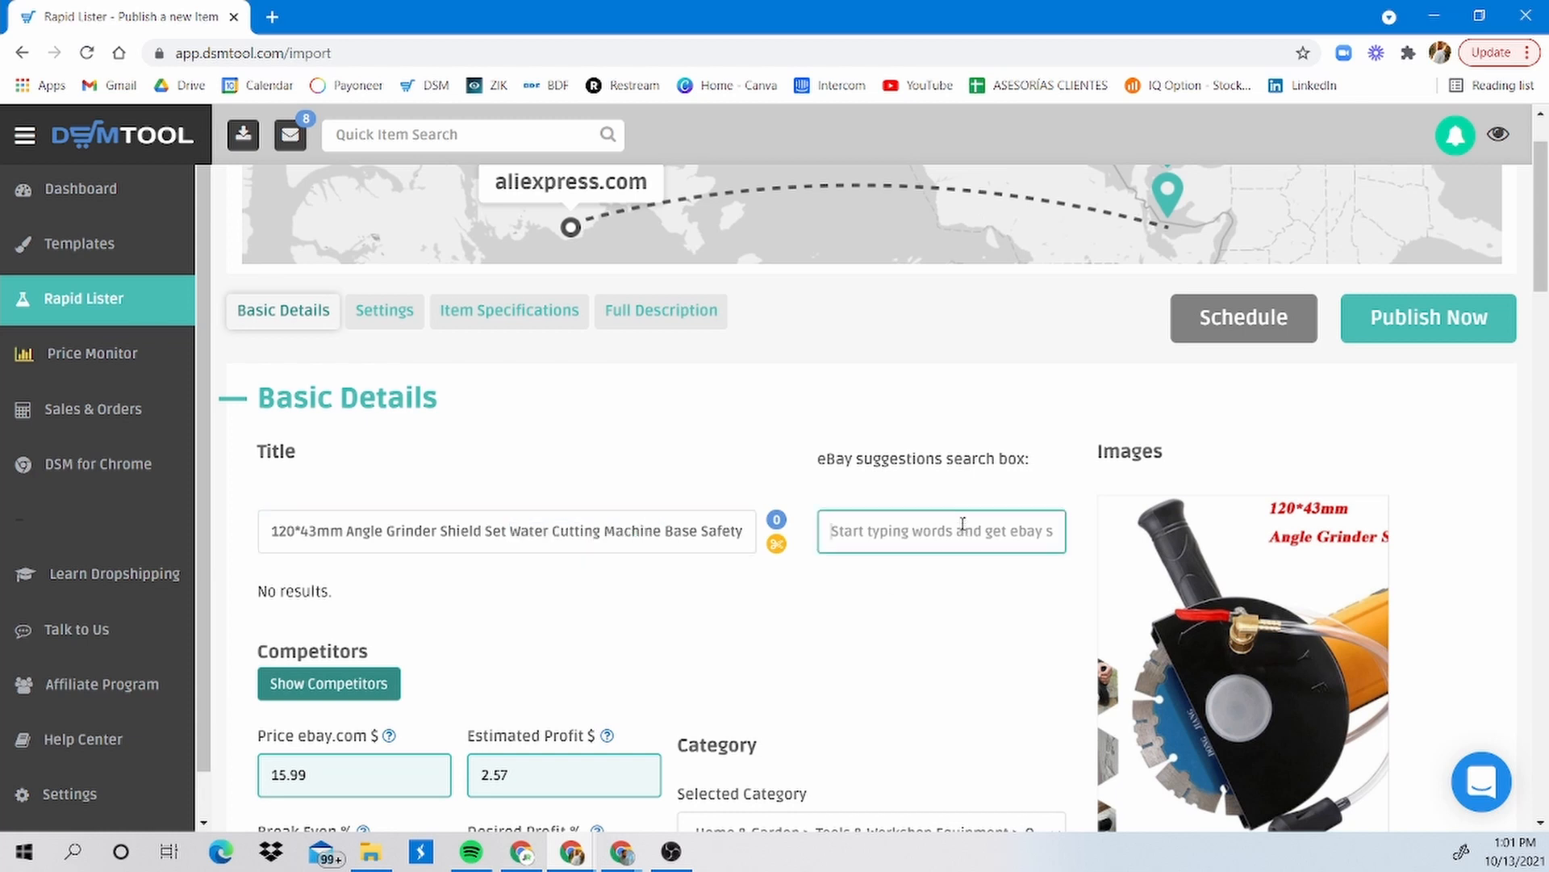
key(ctrl+v)
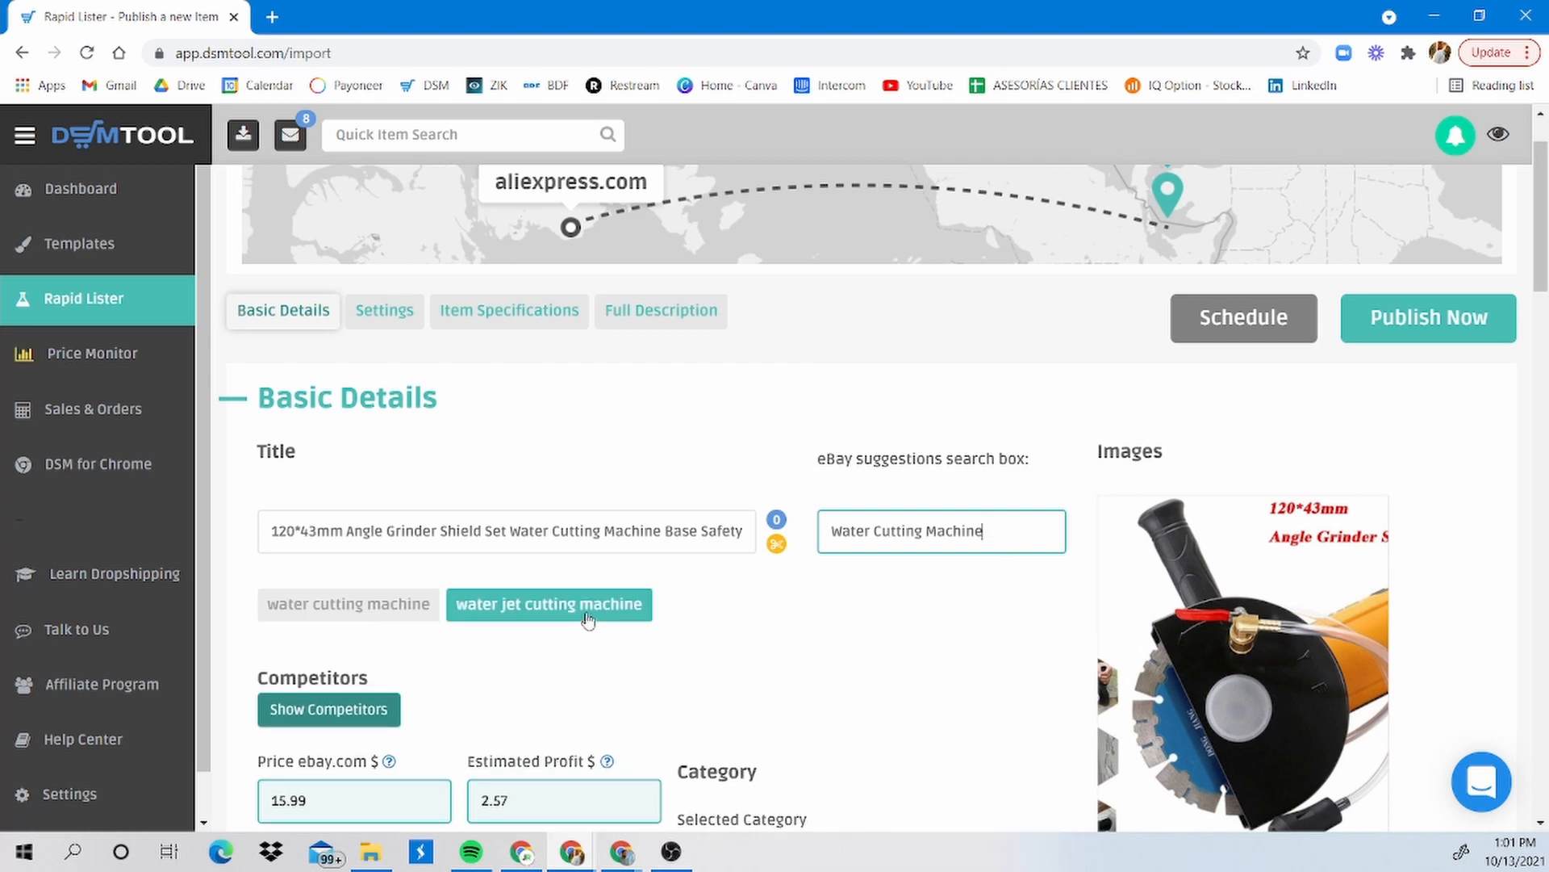
Clear the listing's imported title and leave the title field ready for a new one.
triple_click(567, 532)
key(BackSpace)
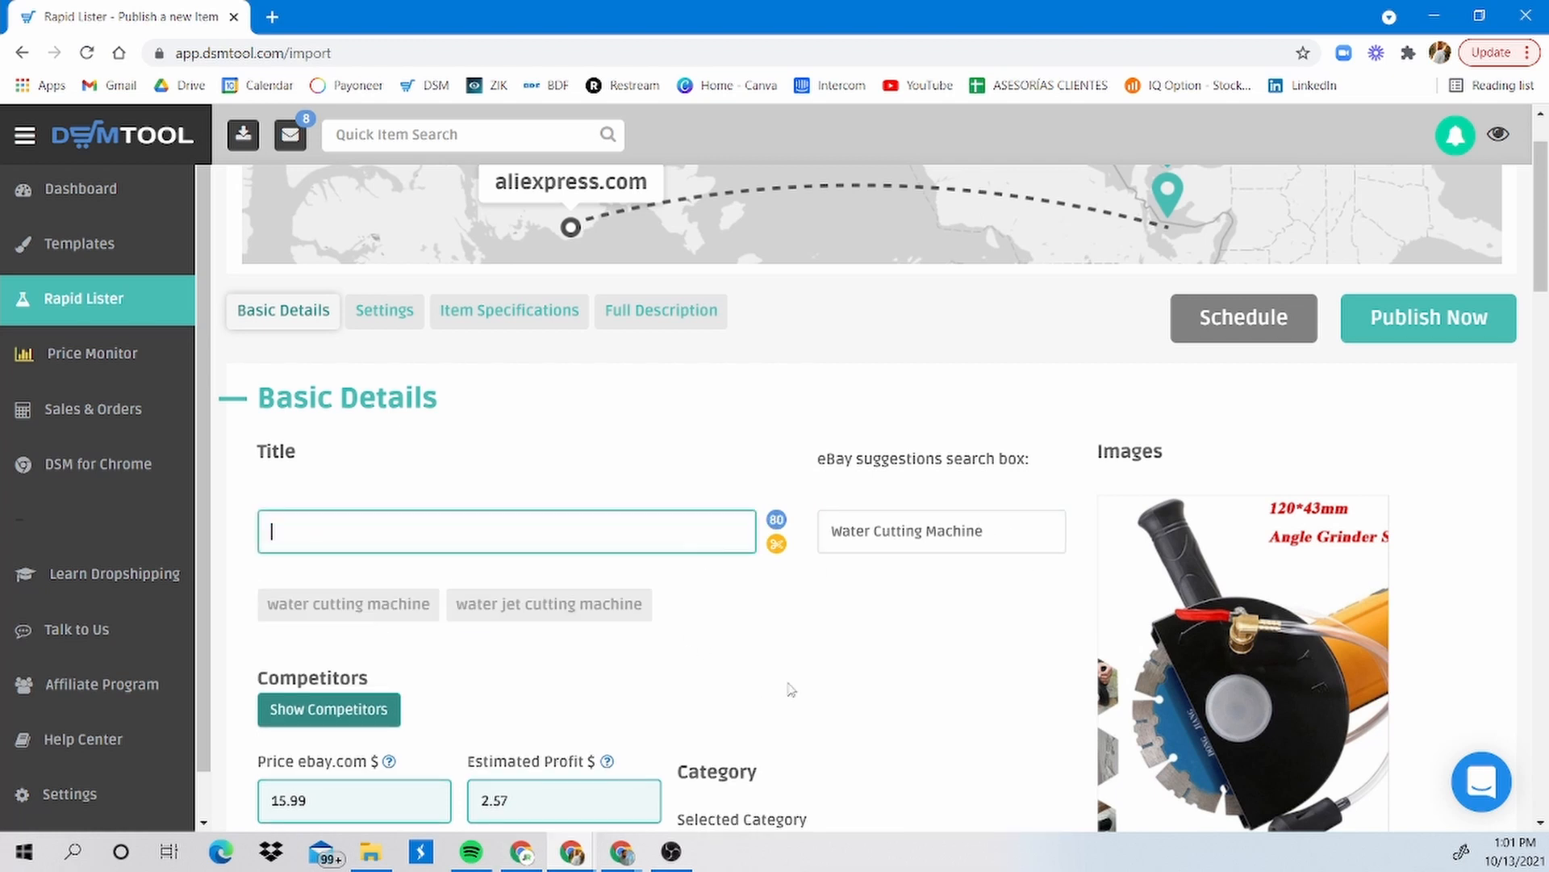
click(819, 670)
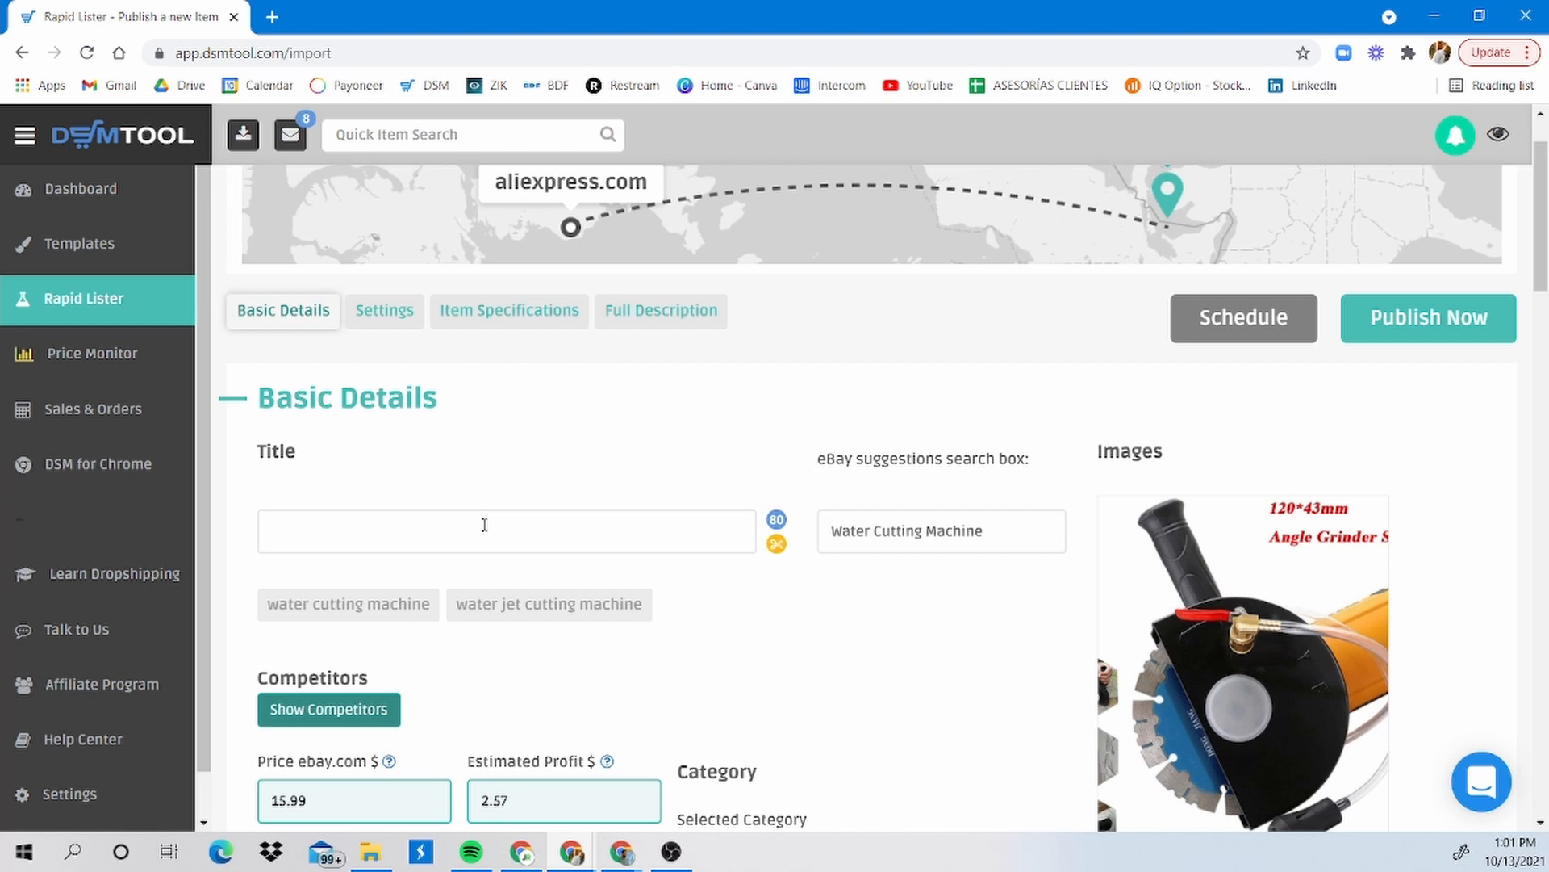
scroll(375, 416, down, 1)
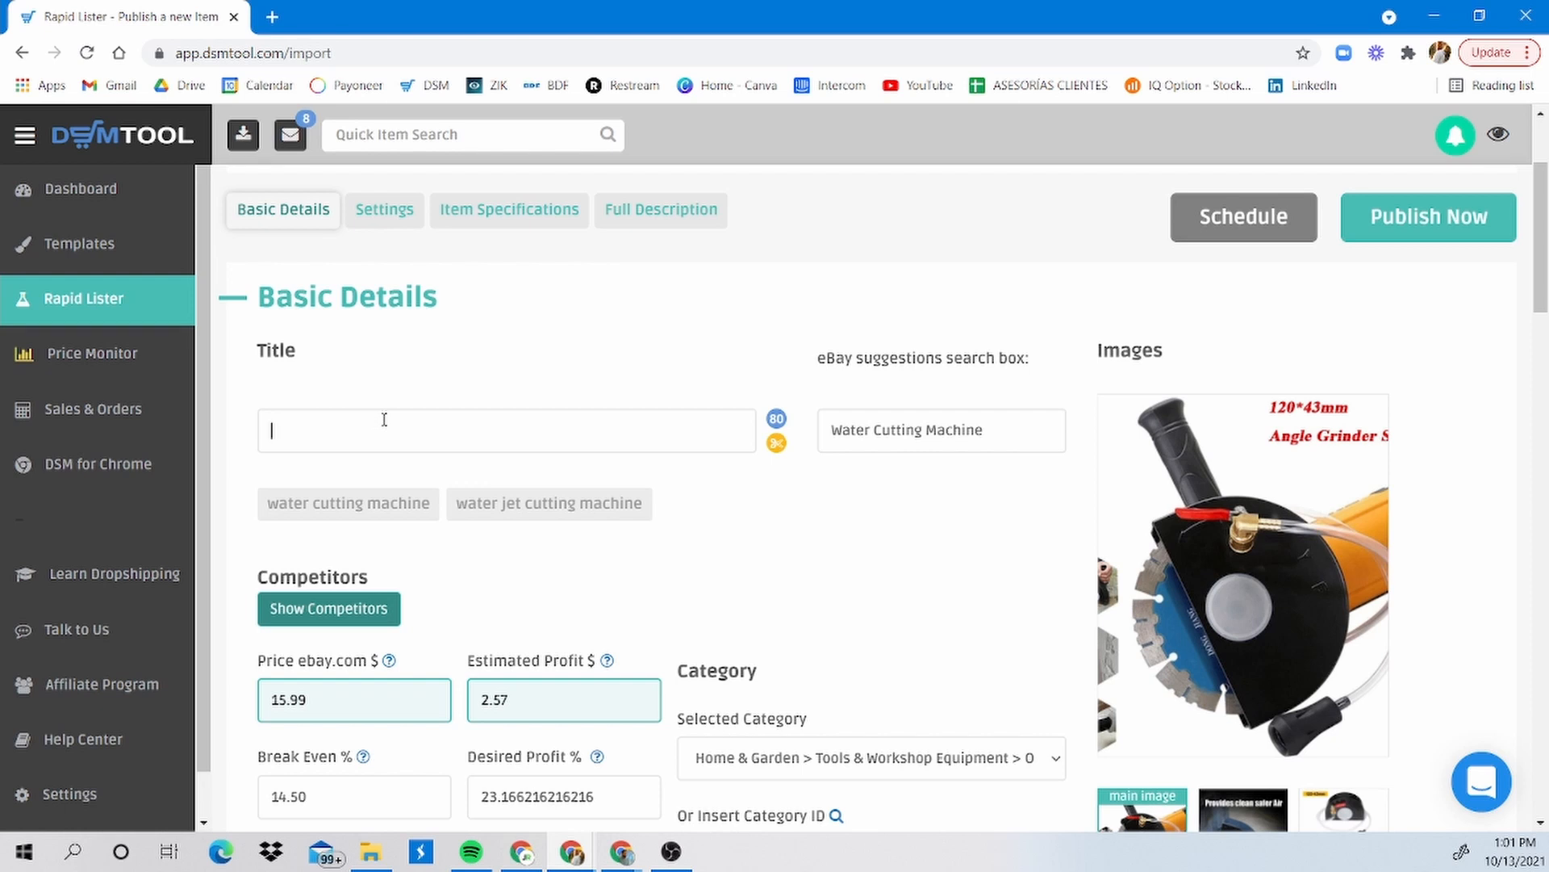
click(383, 420)
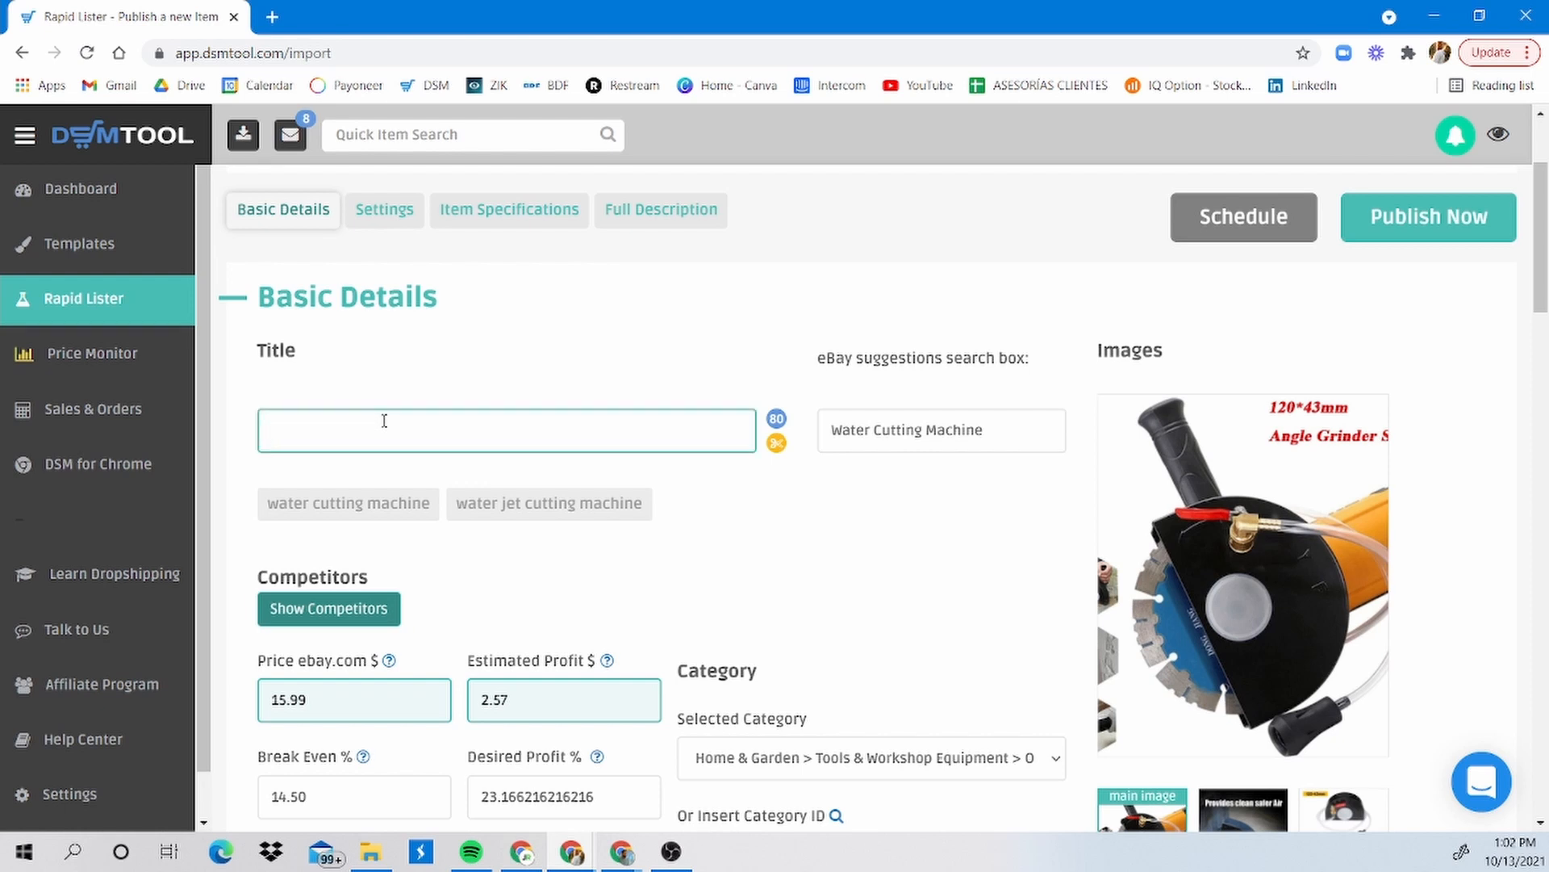
scroll(387, 420, down, 3)
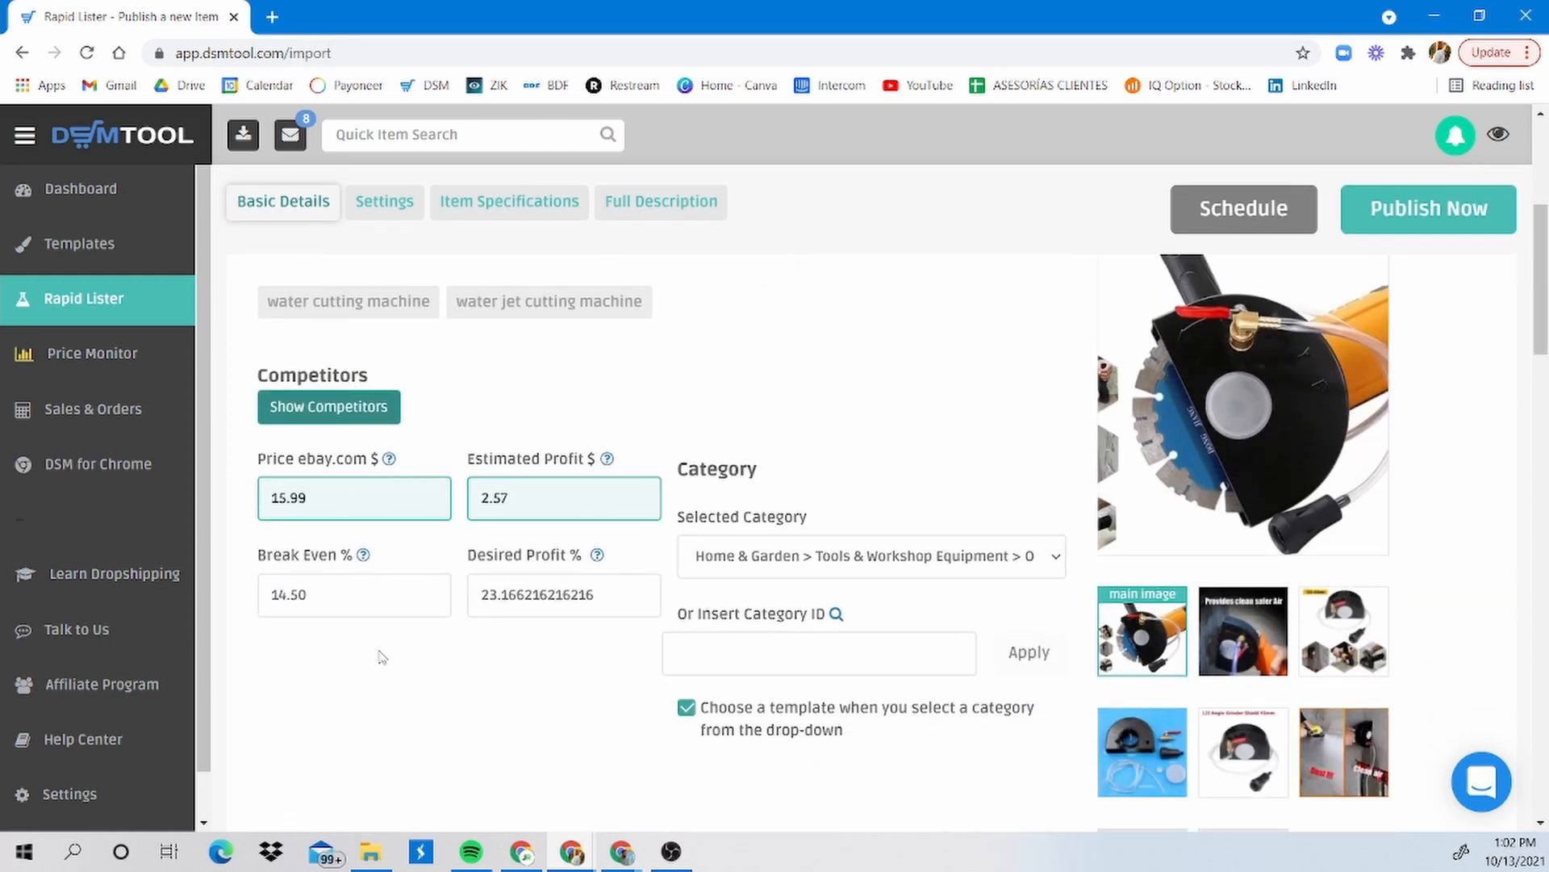
click(432, 494)
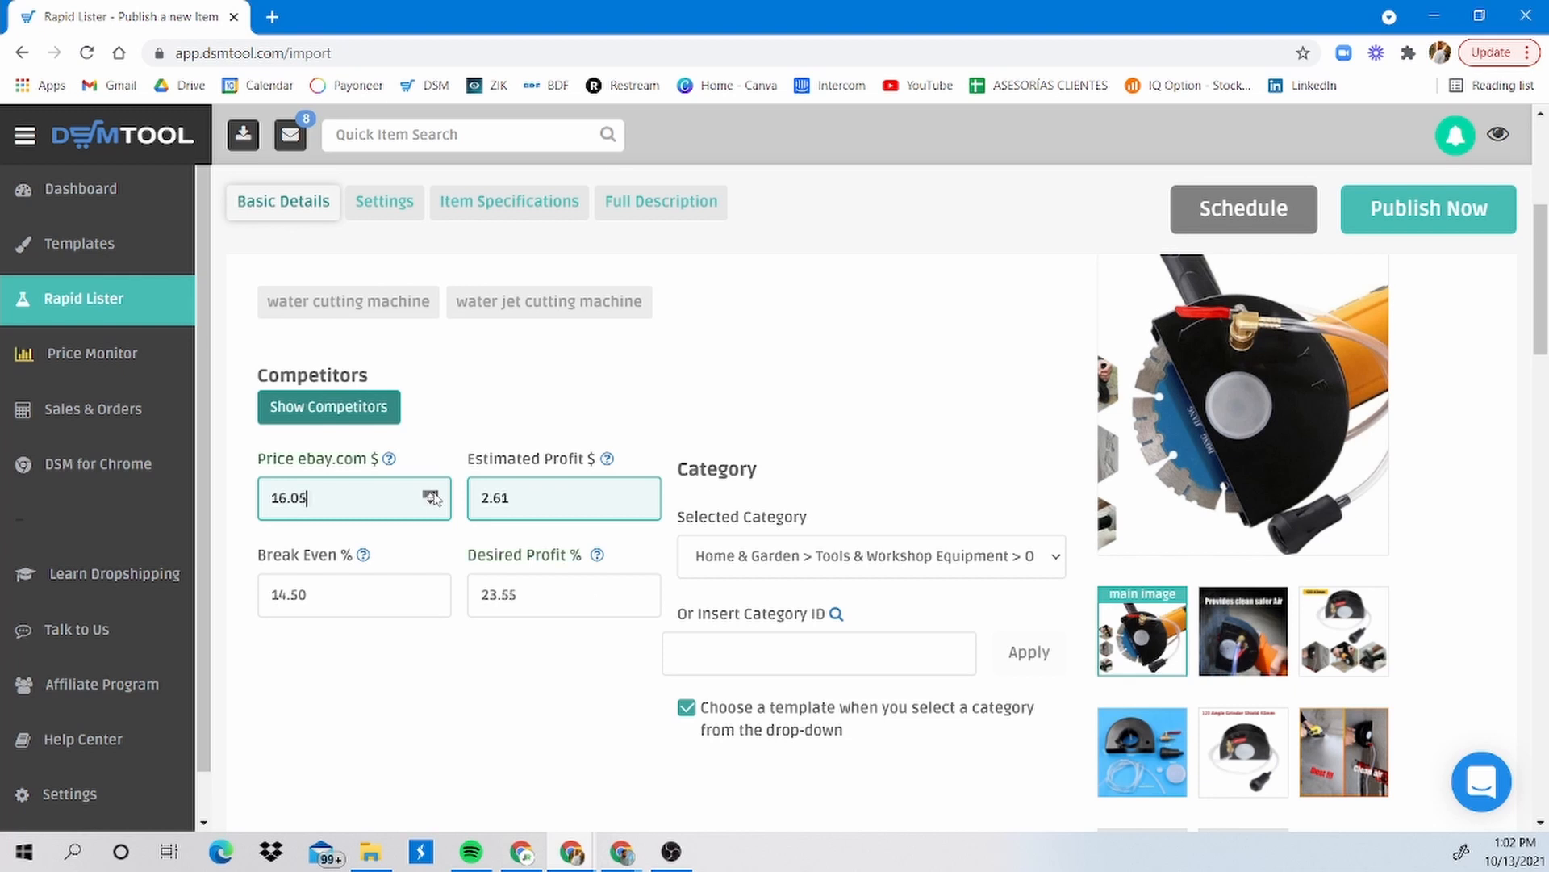
click(431, 494)
click(432, 493)
click(431, 494)
click(431, 494)
click(431, 494)
click(432, 494)
Set the listing's eBay price to 19.91 and check the estimated profit and break-even values.
drag(308, 497, 277, 497)
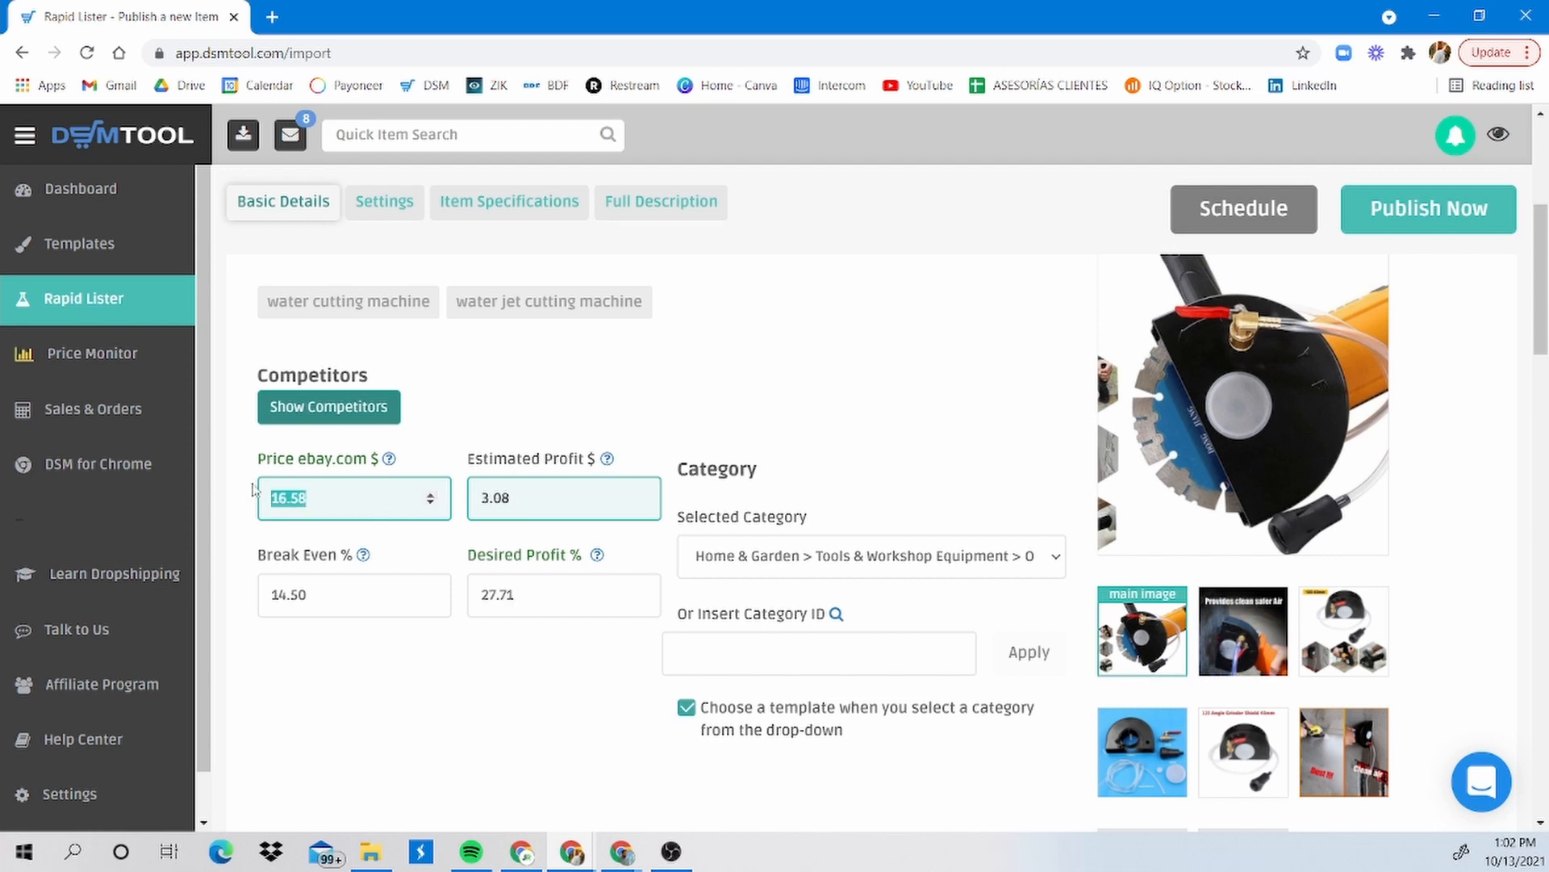
text(19.91)
click(390, 655)
drag(515, 493, 480, 494)
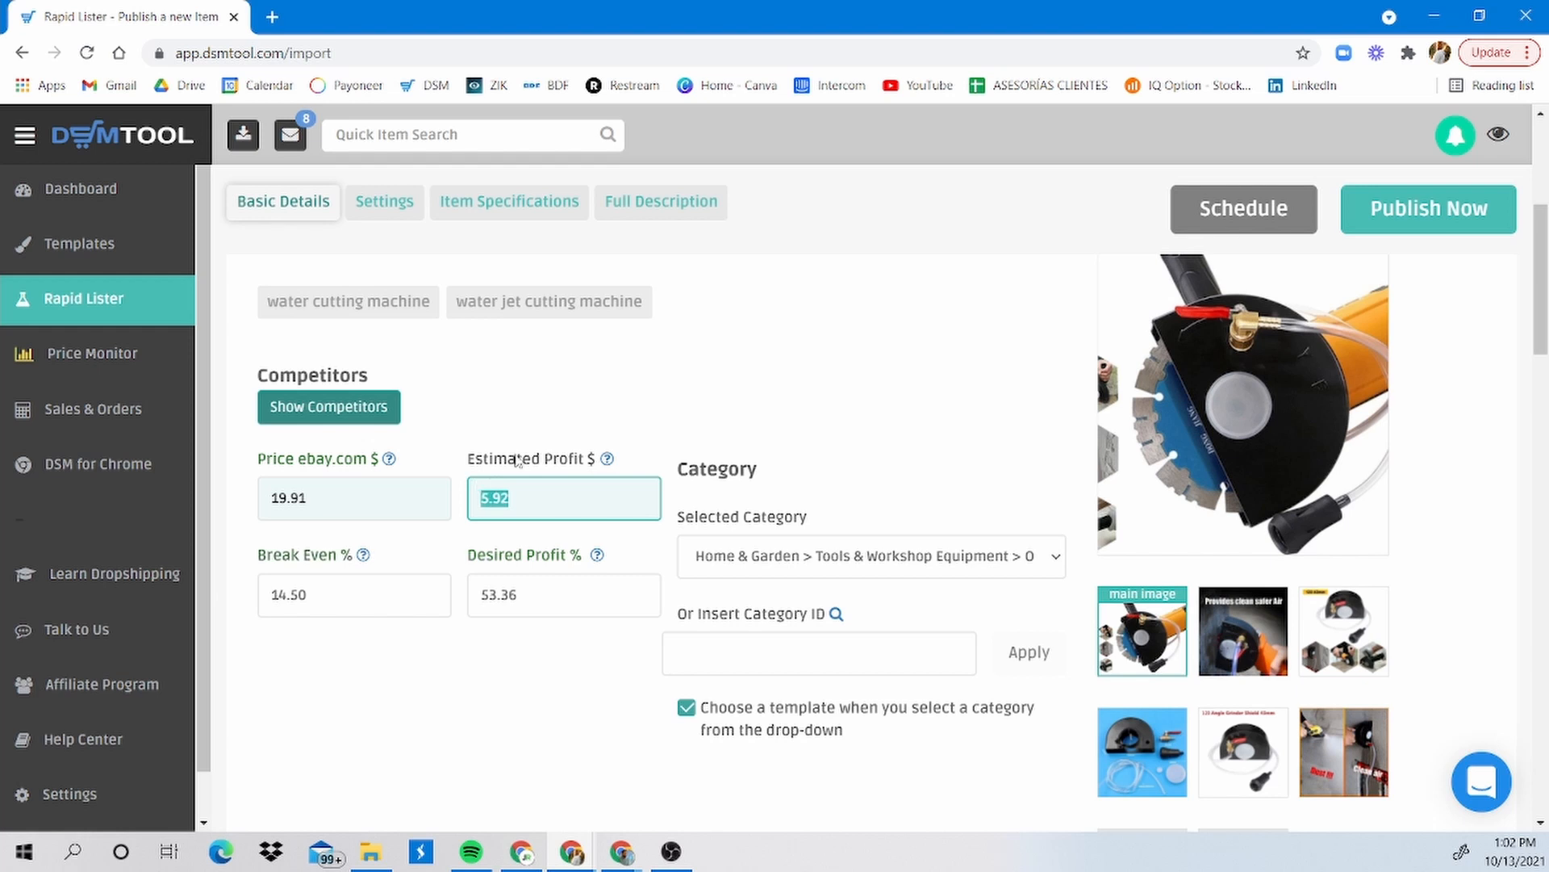
click(474, 402)
click(390, 600)
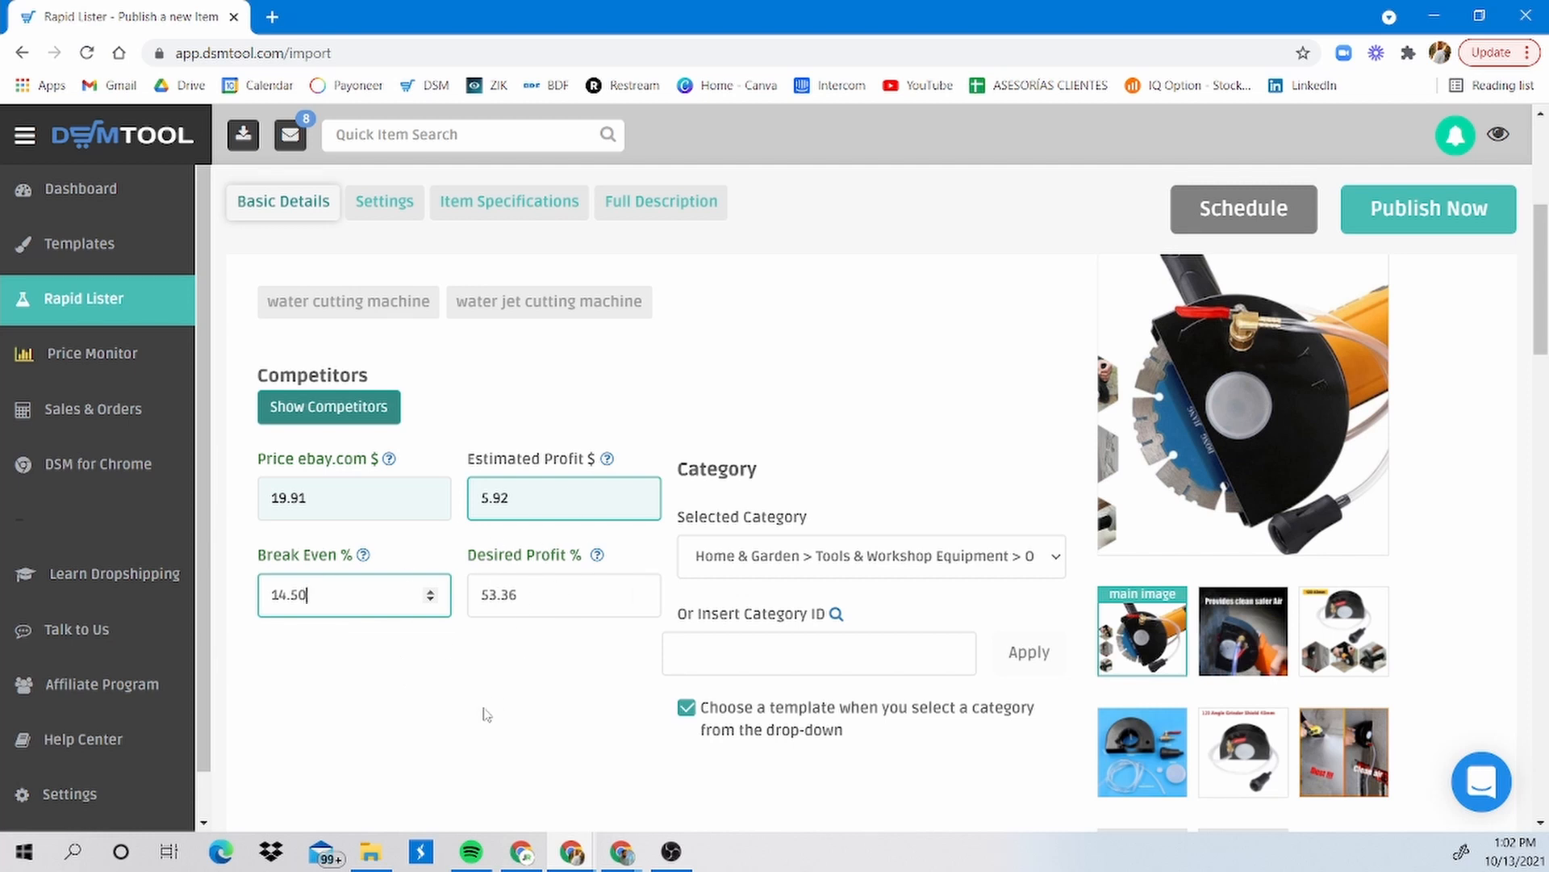
Check the suggested eBay categories and keep Home & Garden > Tools & Workshop Equipment > Other Tools & Workshop Equipment.
scroll(767, 514, down, 1)
click(759, 463)
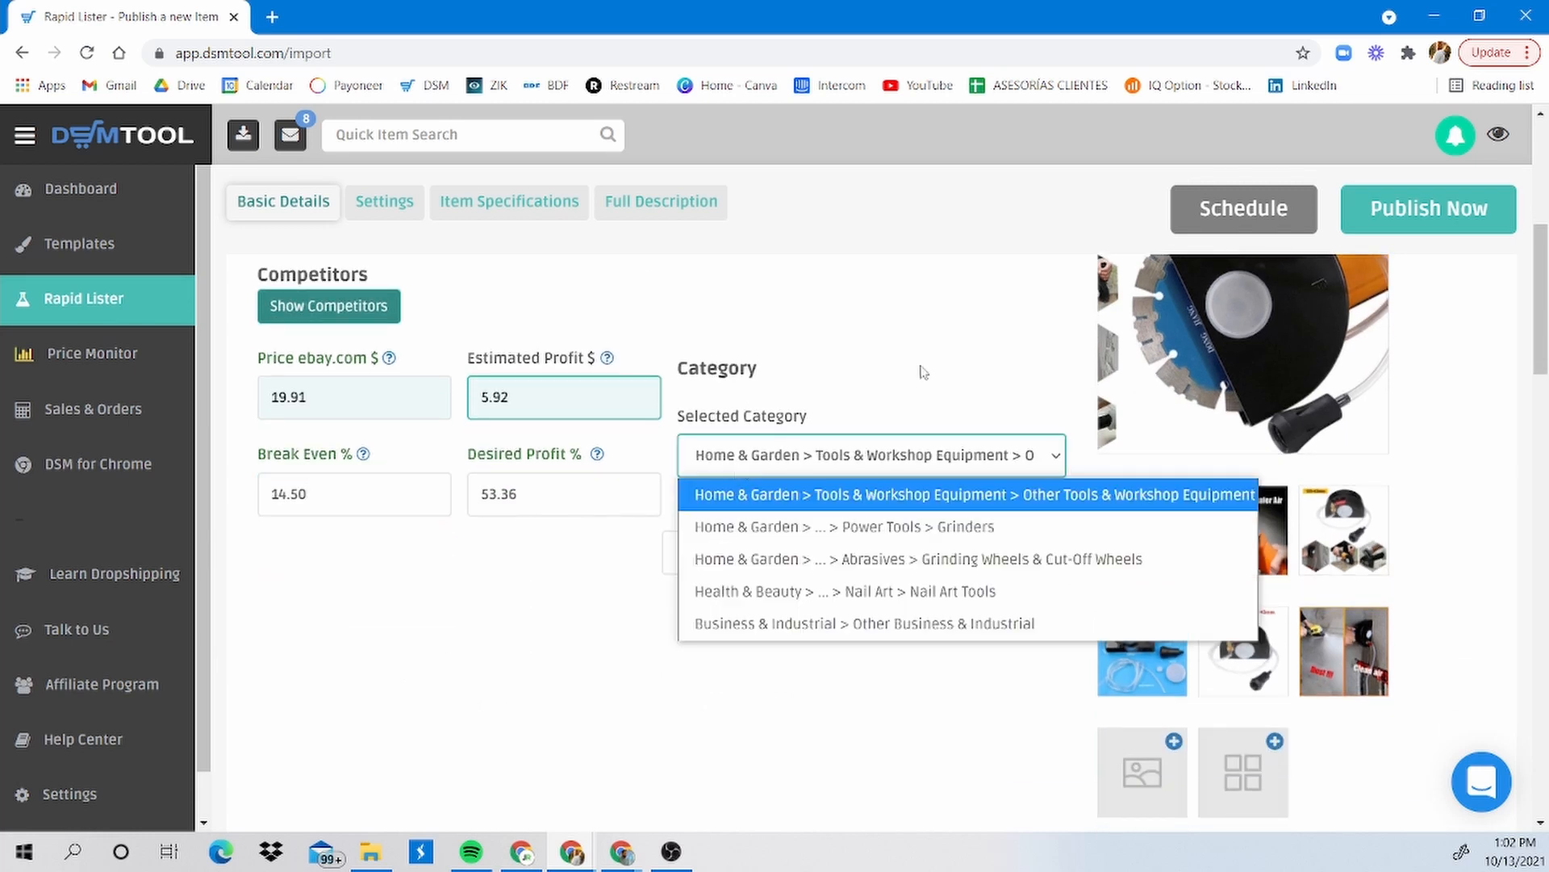
click(923, 371)
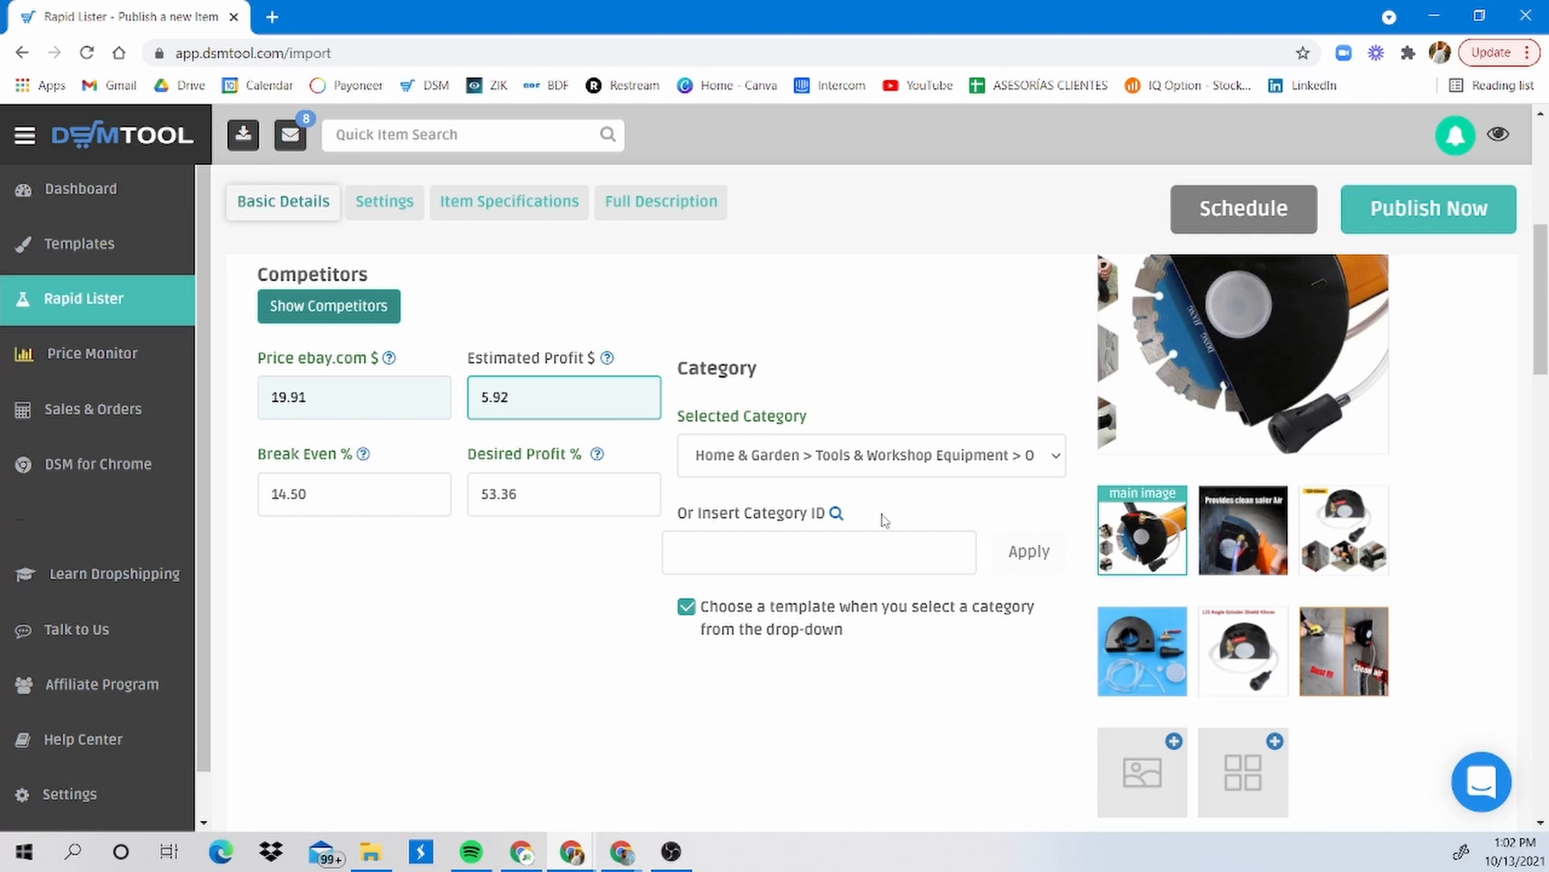
Review the listing's item location, package dimensions, business policies and item specification fields.
scroll(879, 501, down, 9)
scroll(730, 401, up, 2)
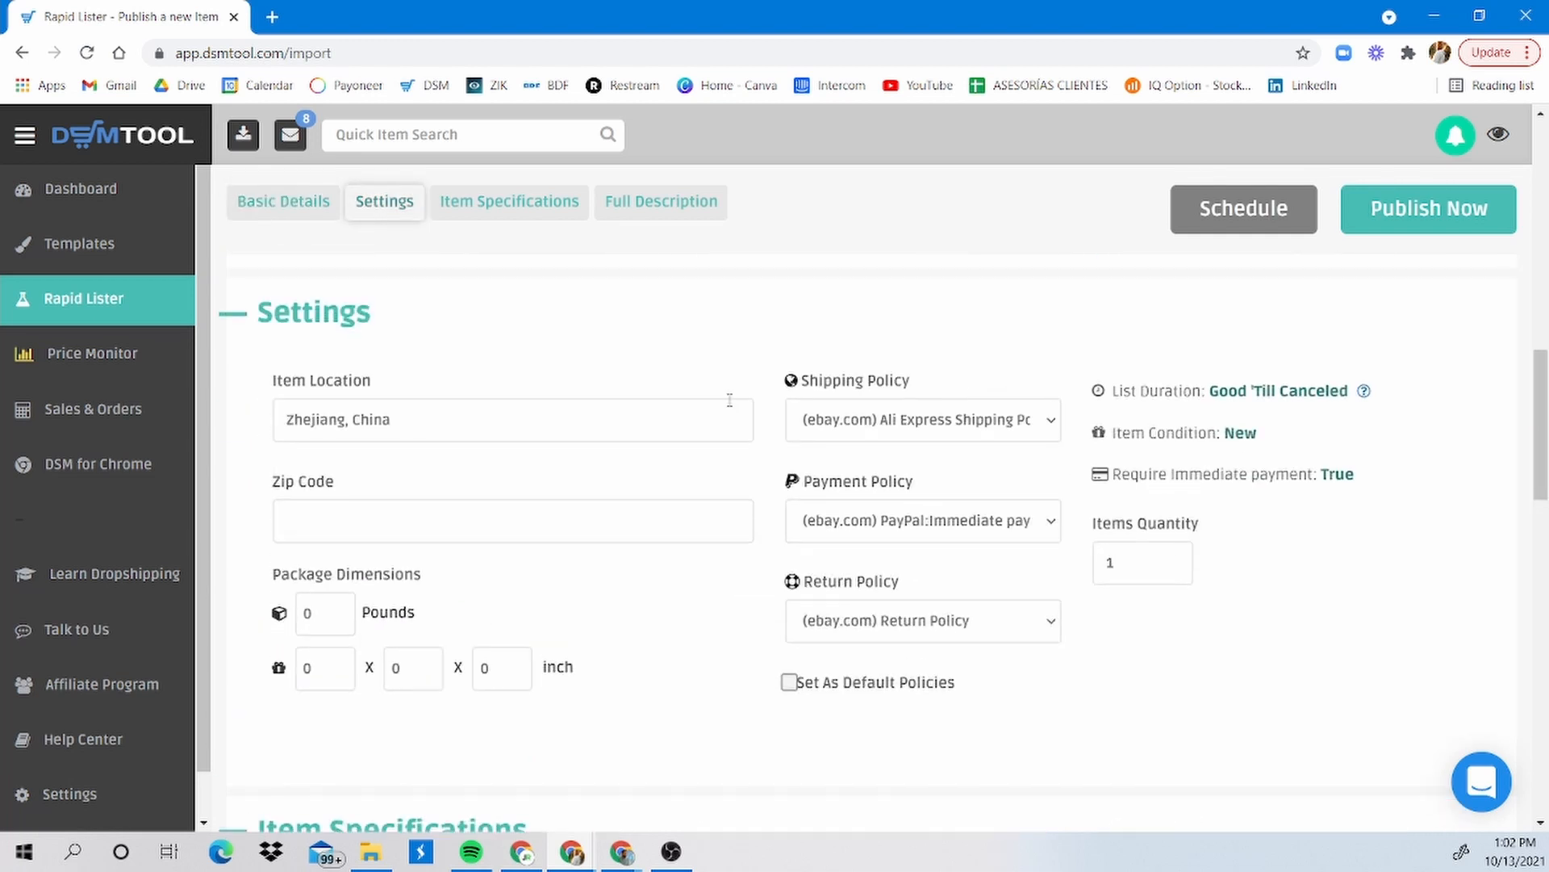
scroll(730, 400, down, 6)
scroll(329, 404, up, 1)
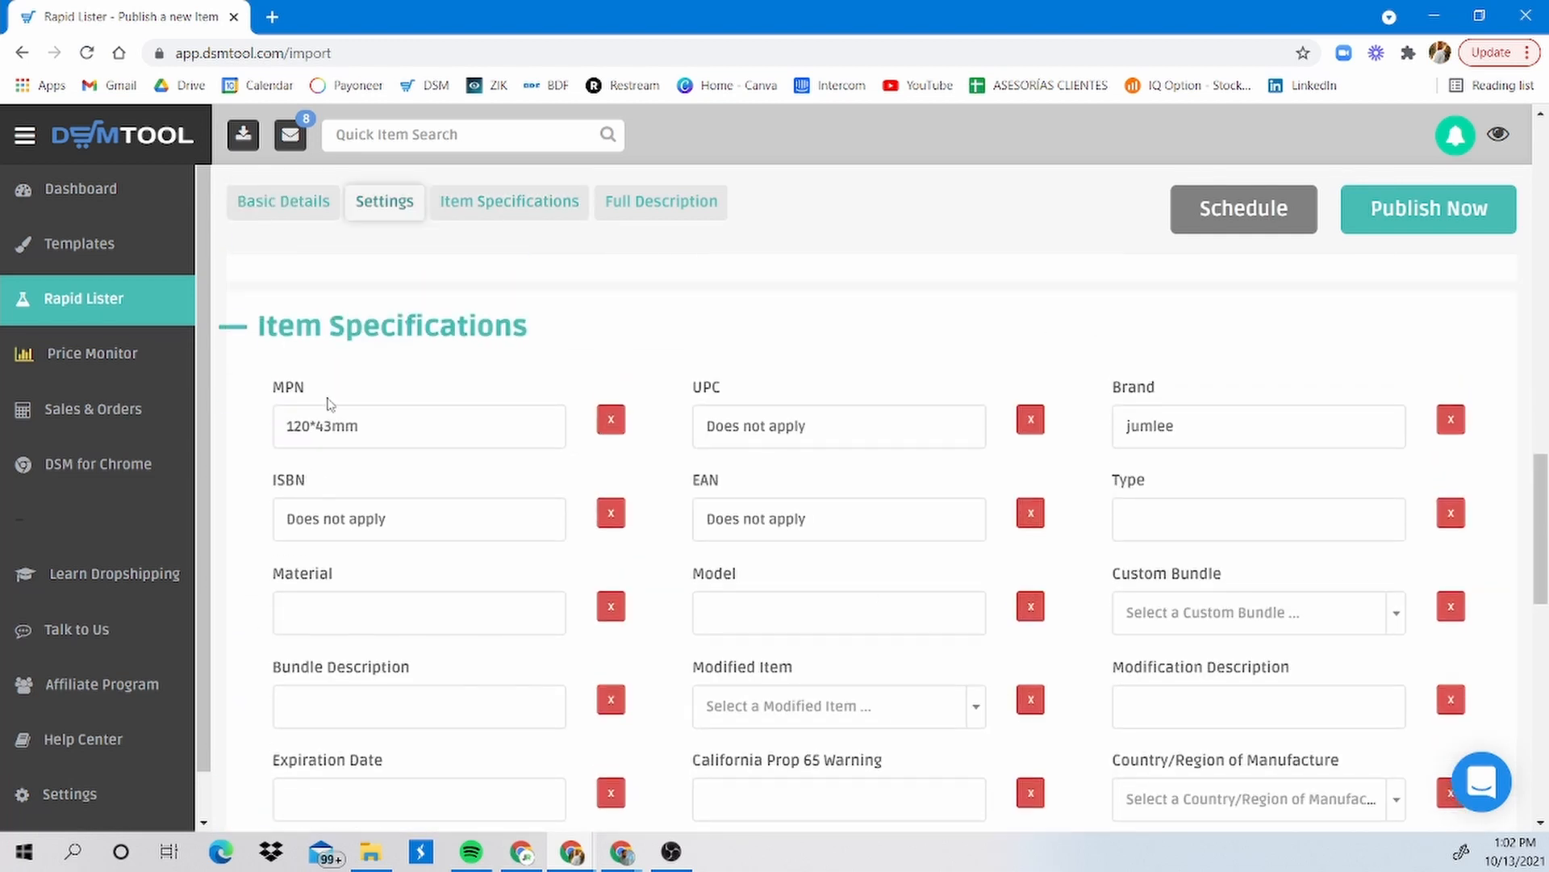
triple_click(476, 323)
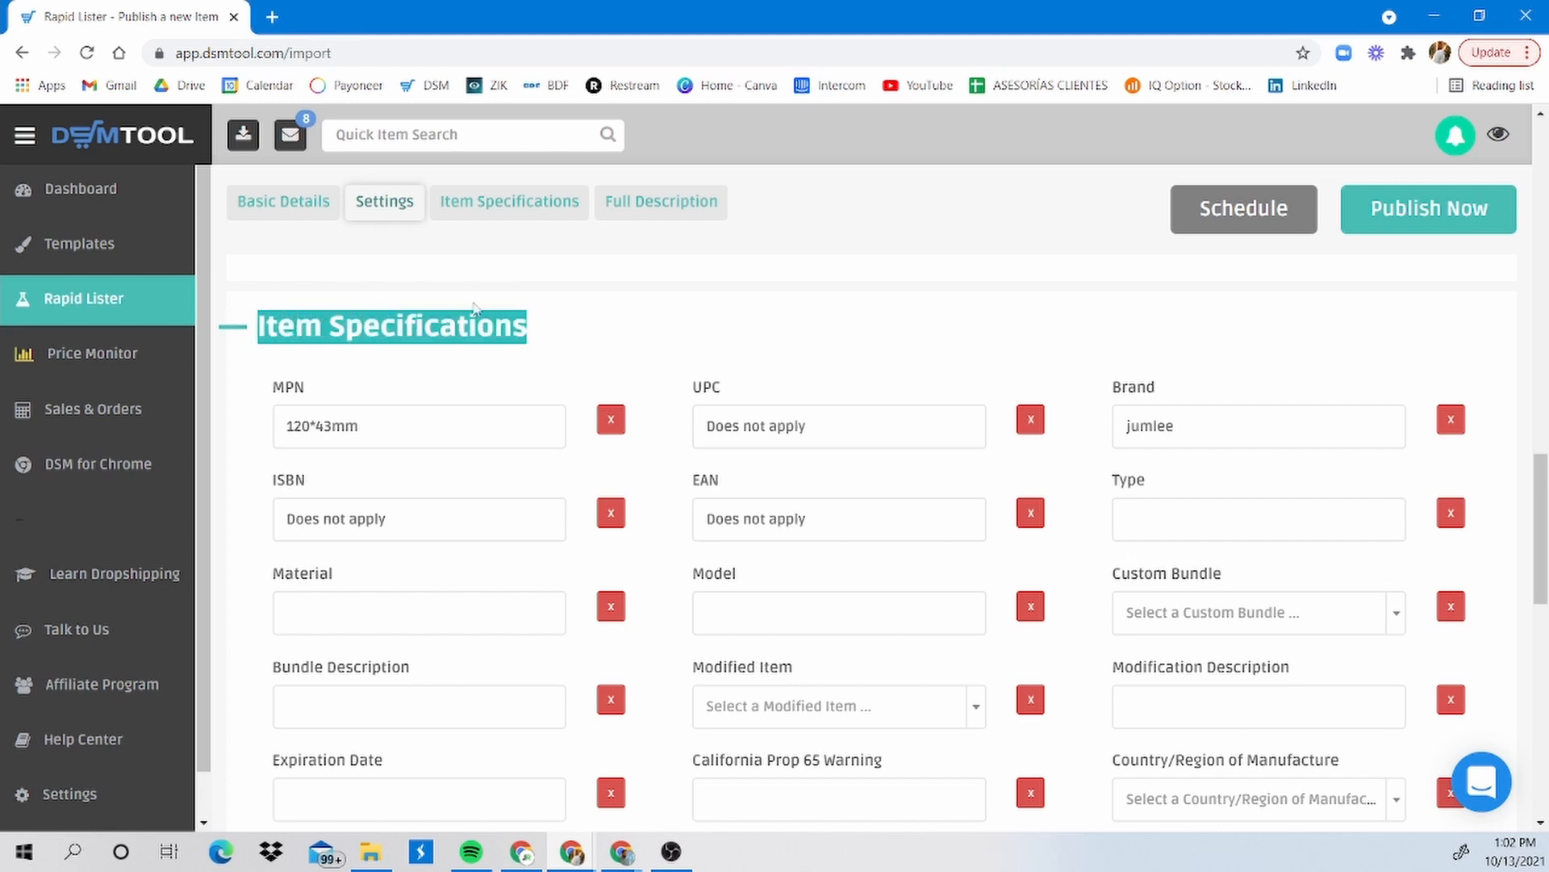
click(561, 340)
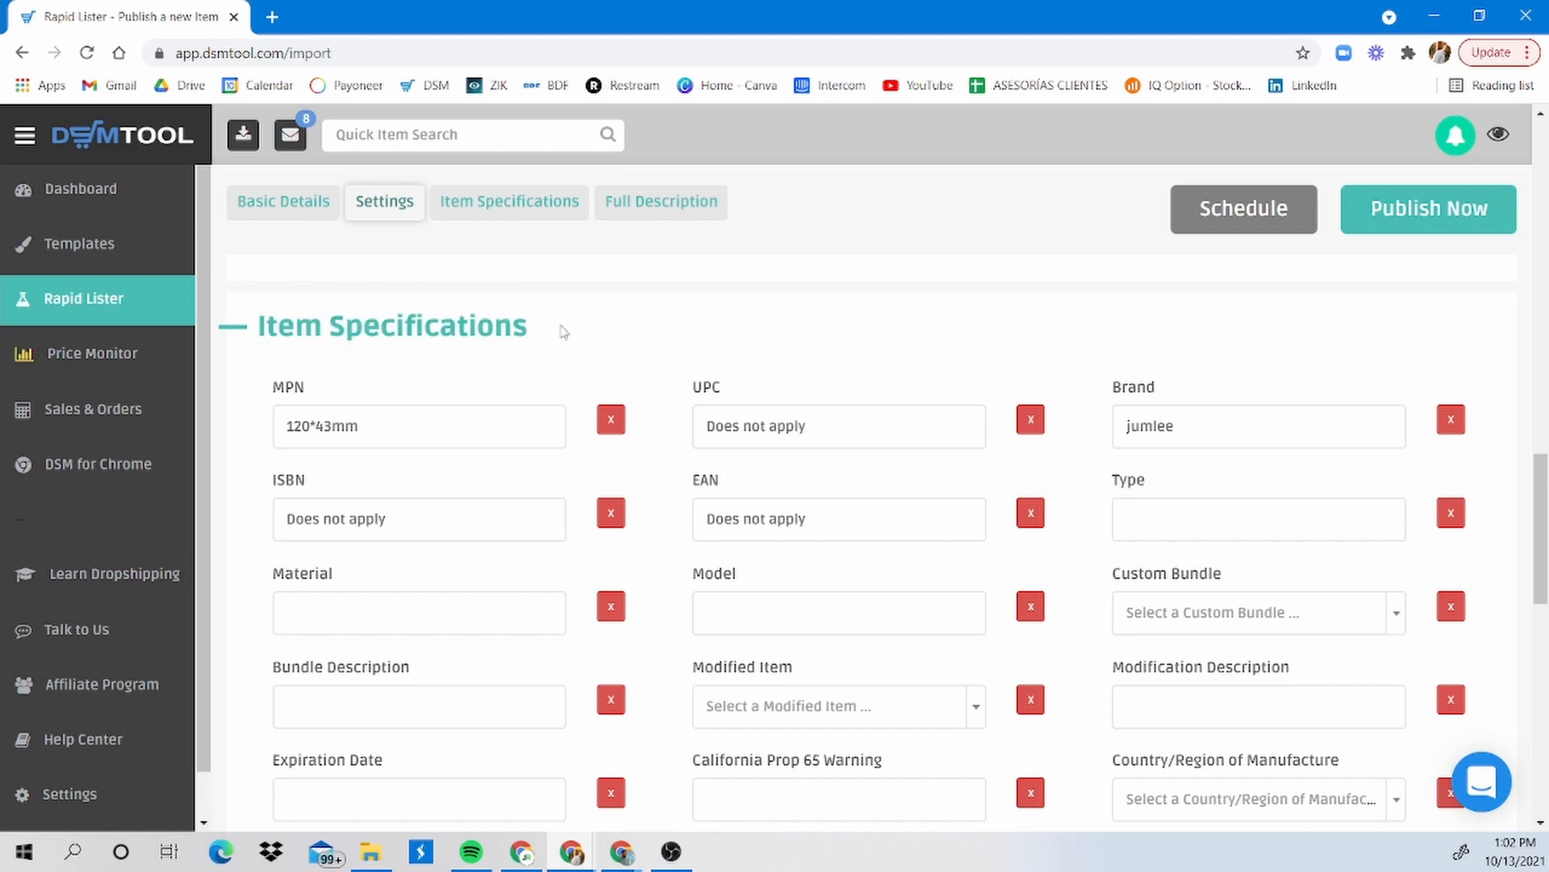
drag(569, 322, 297, 323)
click(297, 323)
scroll(1086, 412, down, 1)
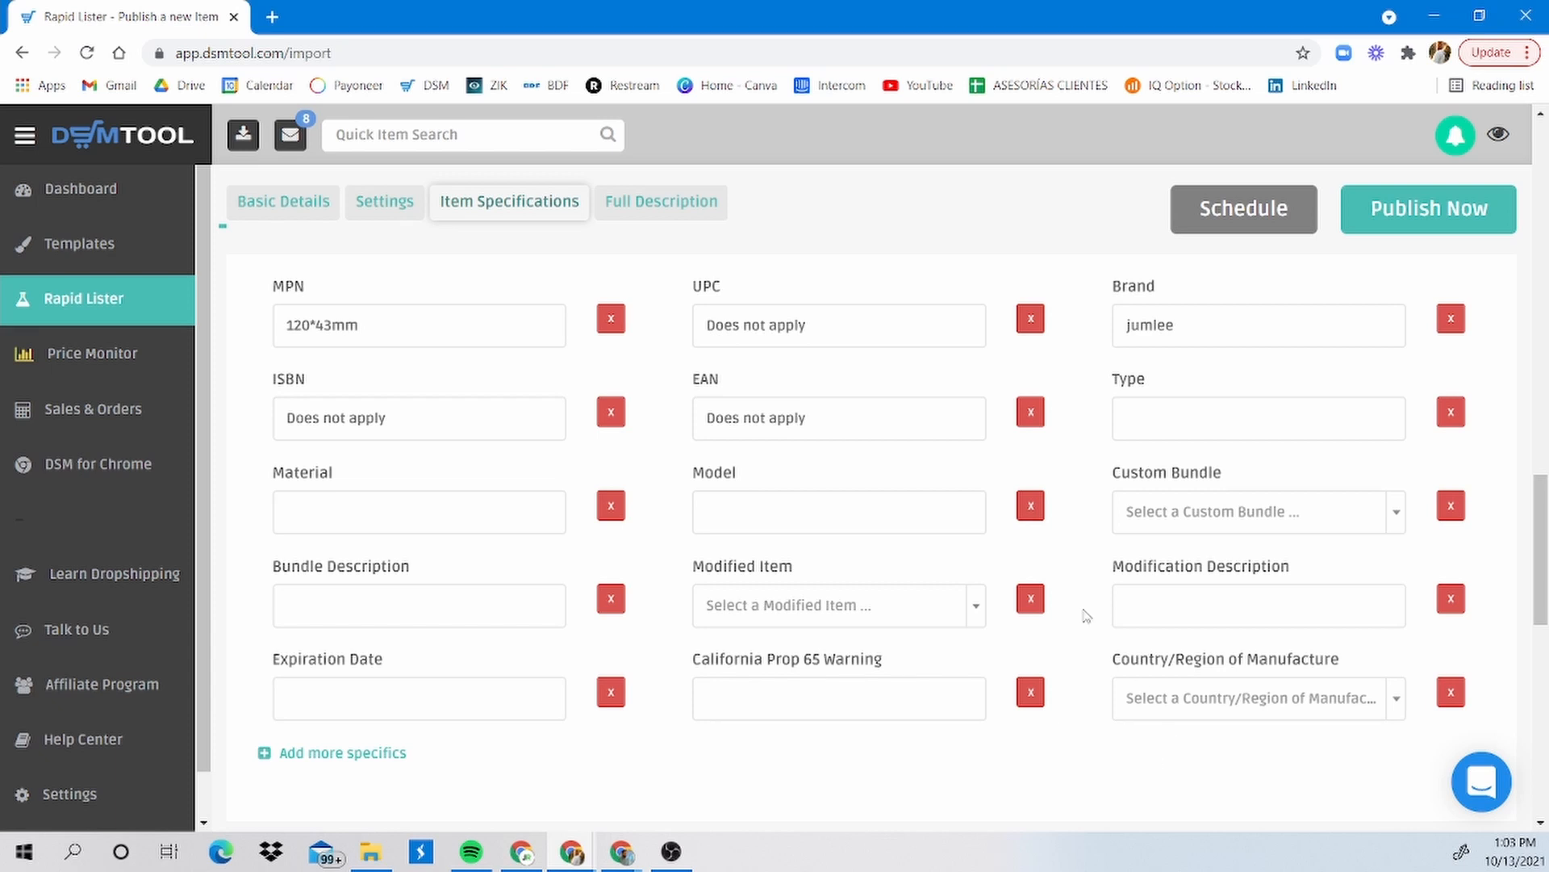
scroll(472, 363, up, 15)
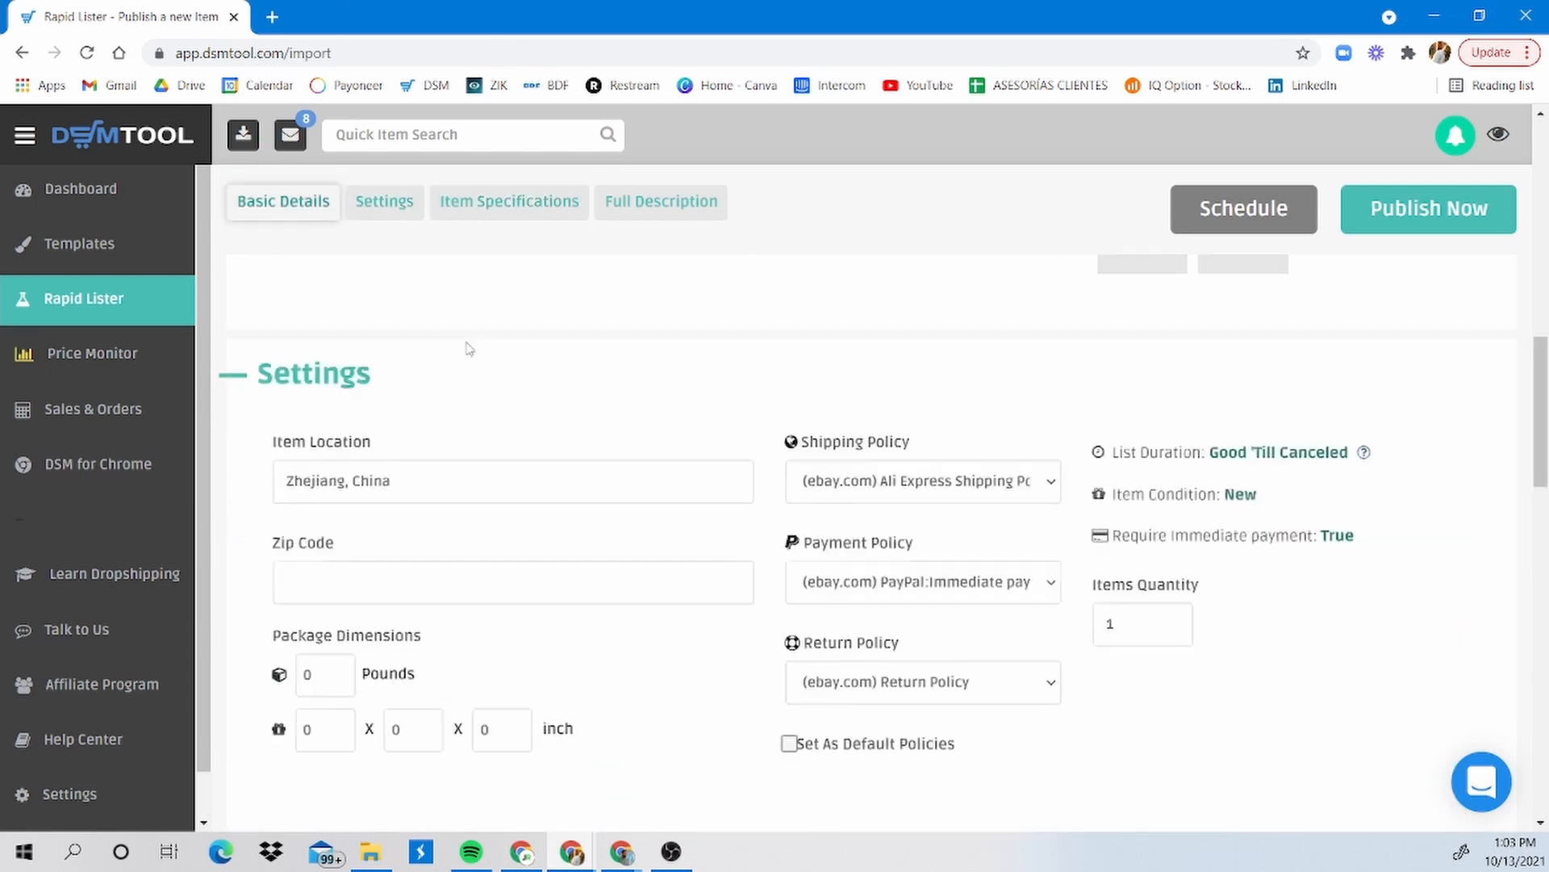
scroll(488, 371, down, 7)
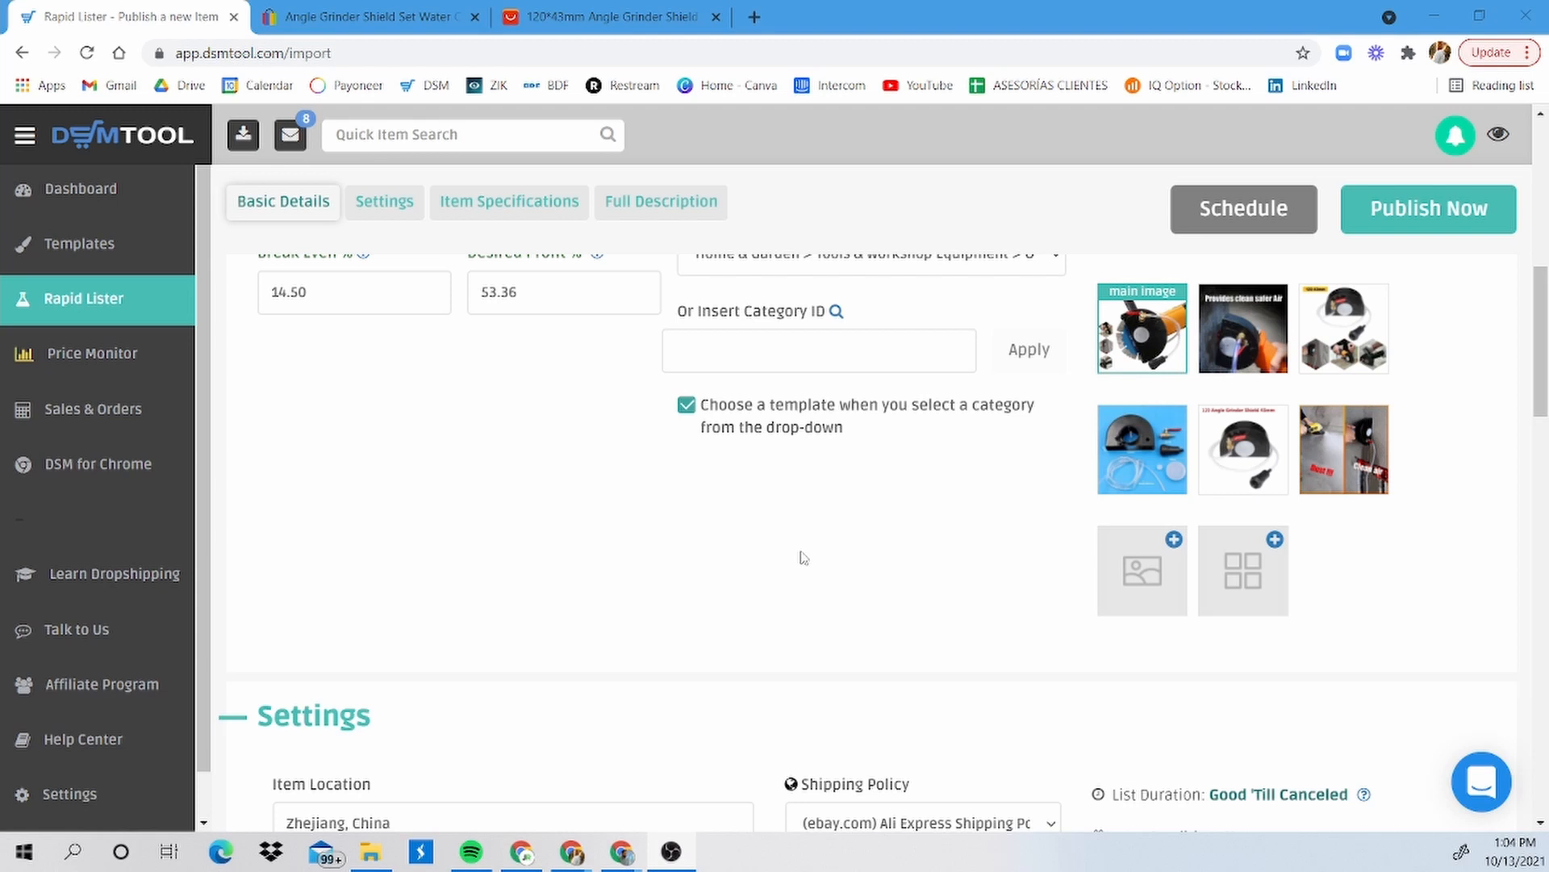
Switch to the competitor's eBay listing for the angle grinder shield and examine its item specifics.
click(406, 10)
scroll(839, 484, down, 1)
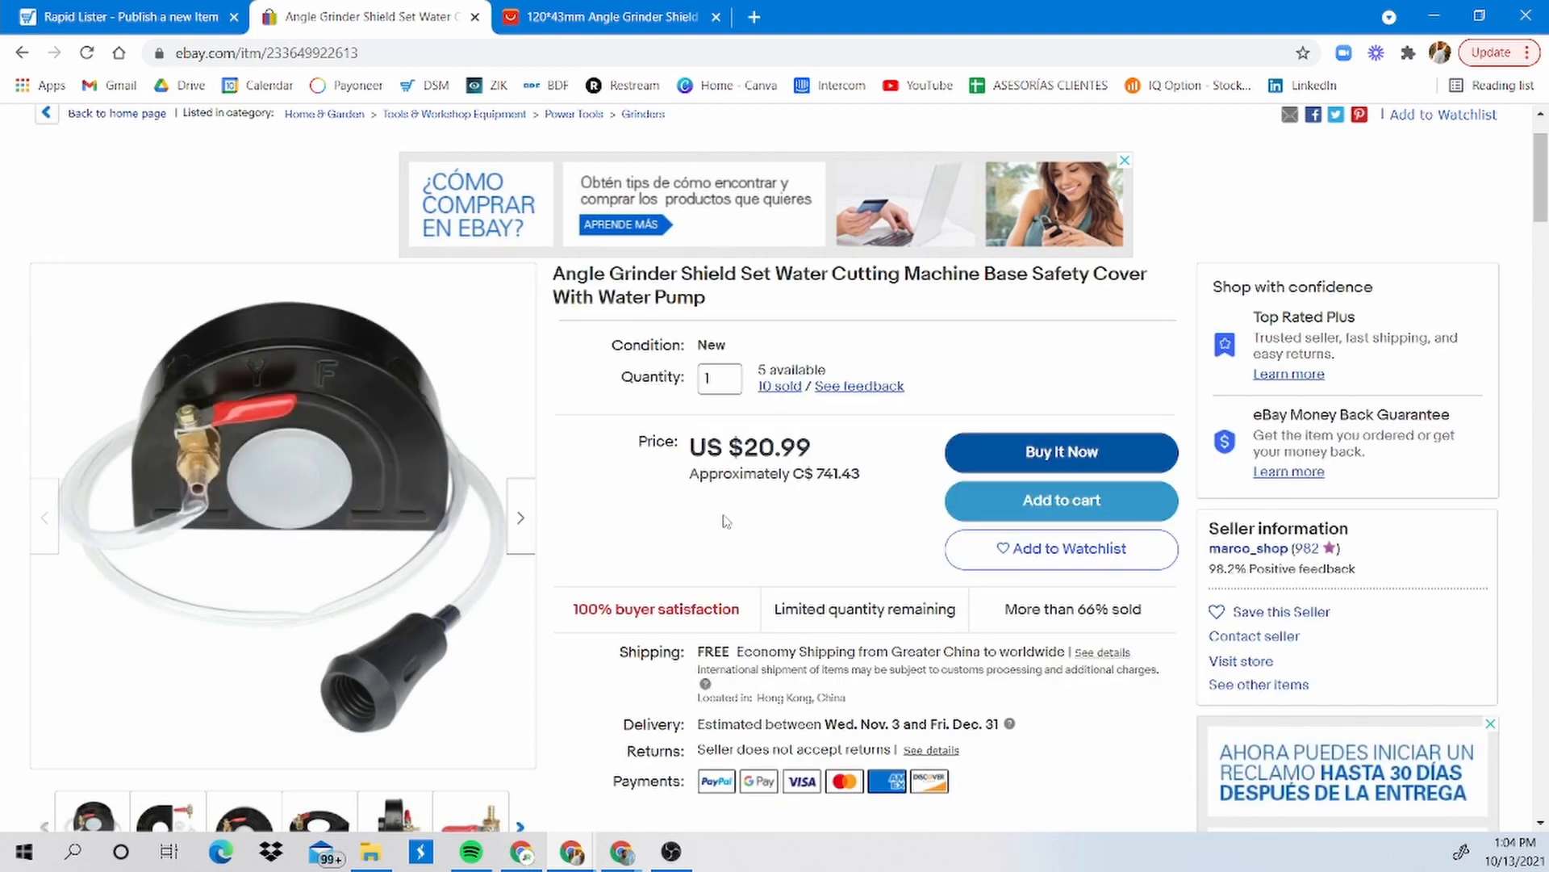
scroll(726, 521, down, 10)
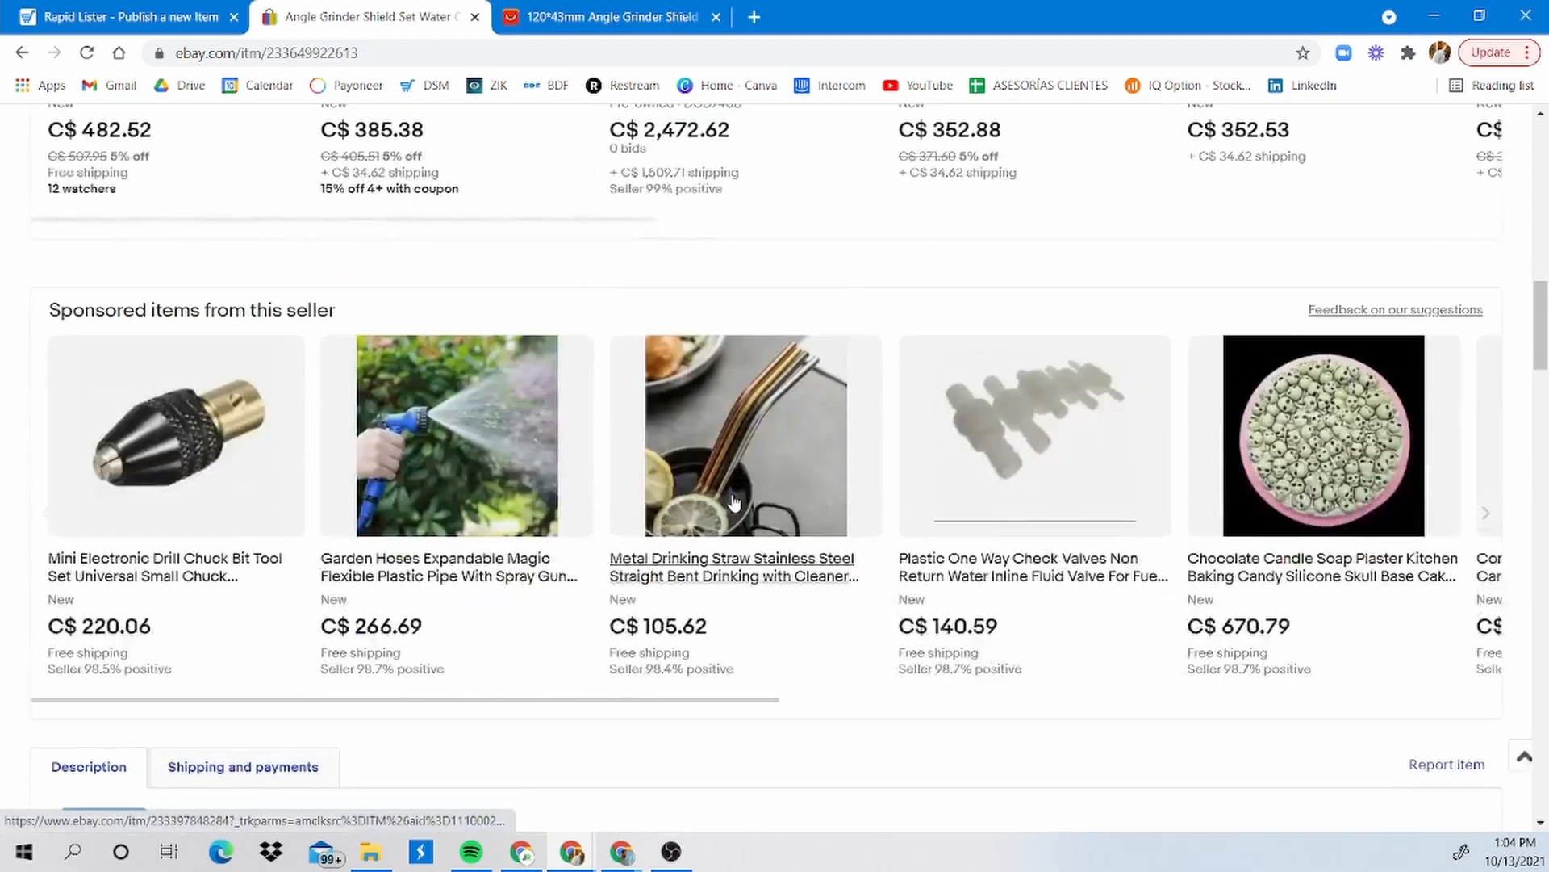
scroll(734, 502, down, 4)
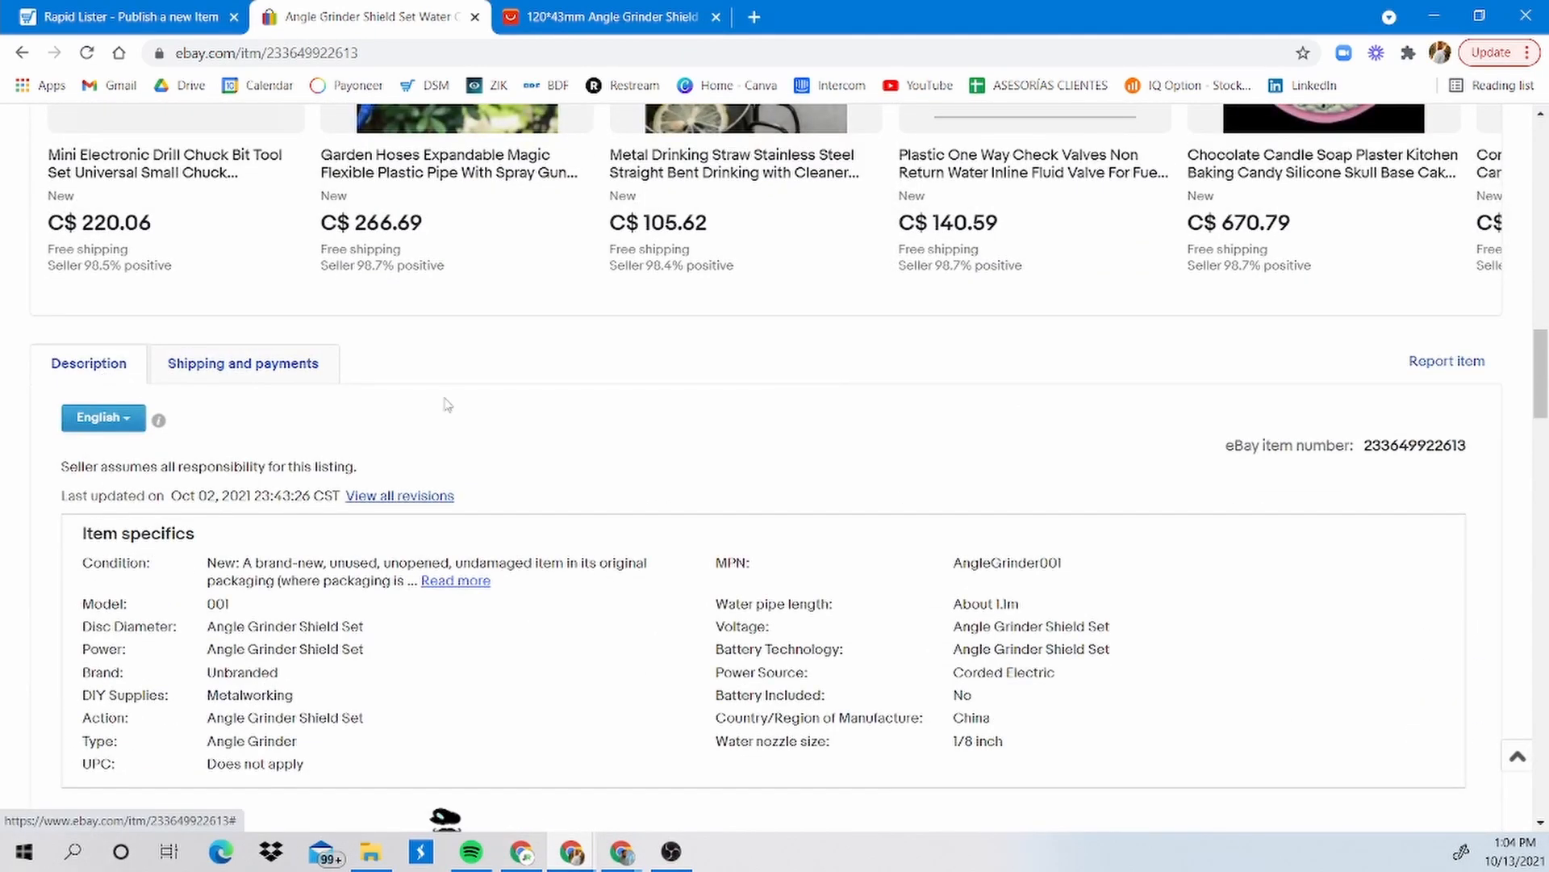
scroll(447, 404, down, 1)
drag(78, 440, 212, 440)
click(211, 440)
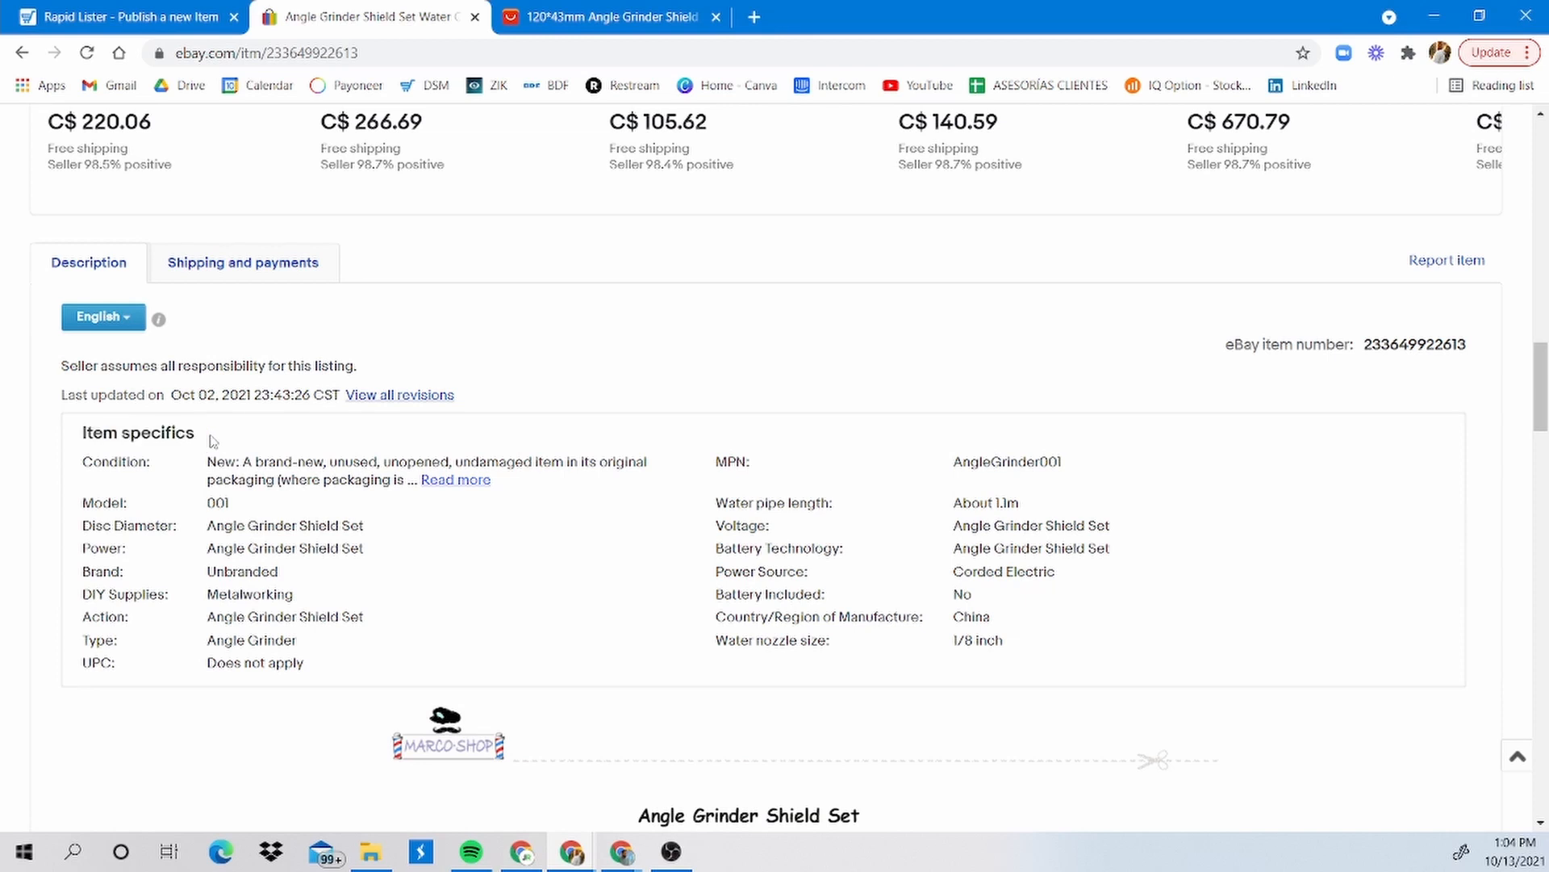
Compare the item specification fields of the DSM Tool listing with the item specifics of the competitor's eBay listing.
click(134, 6)
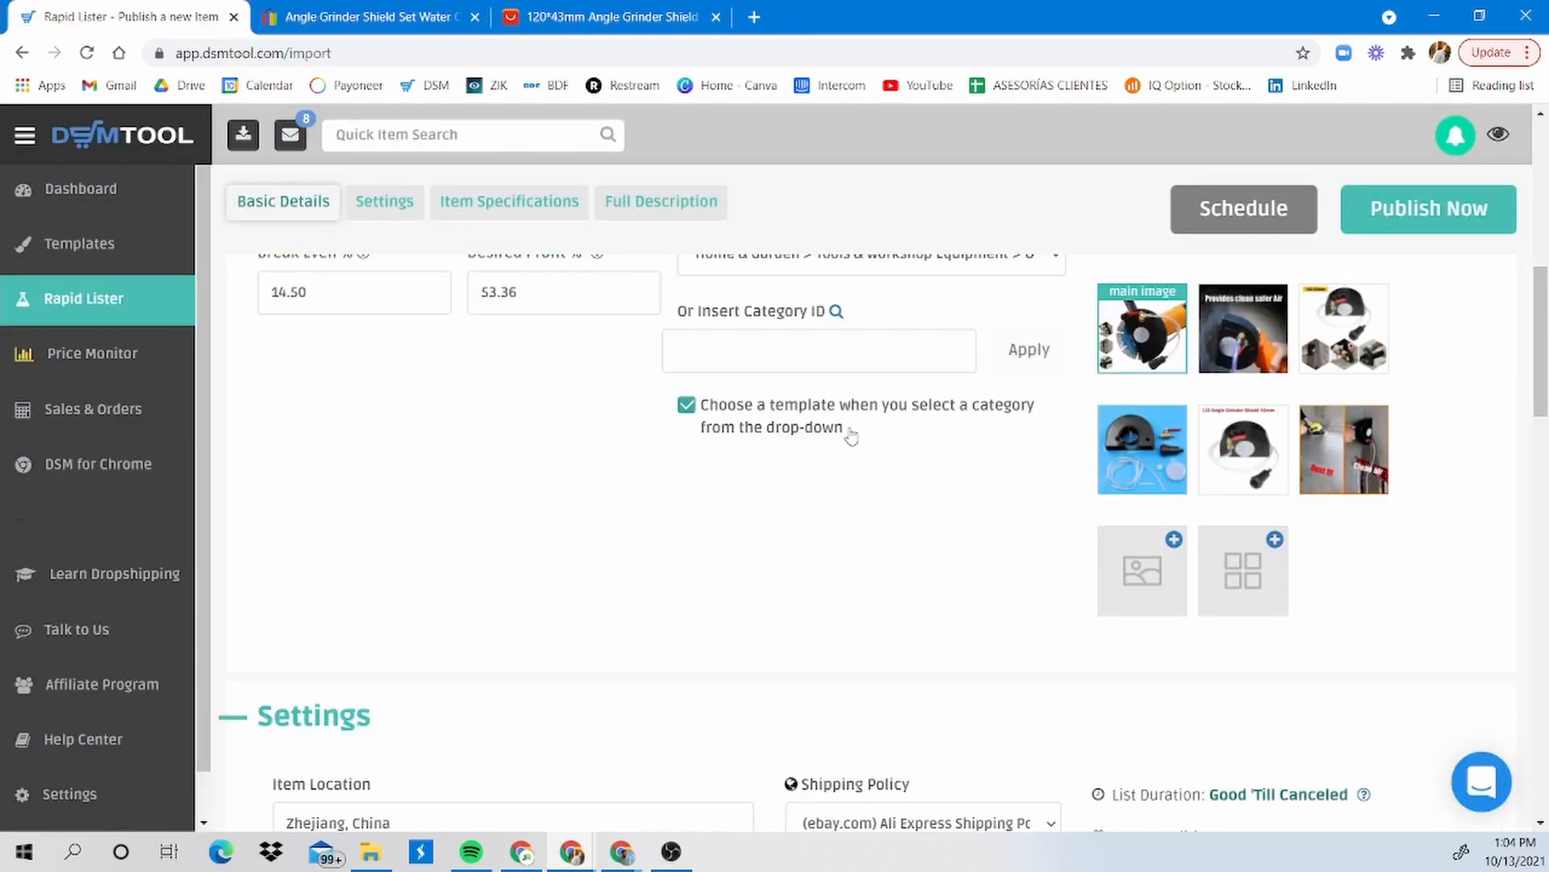
scroll(749, 561, down, 5)
scroll(565, 517, down, 8)
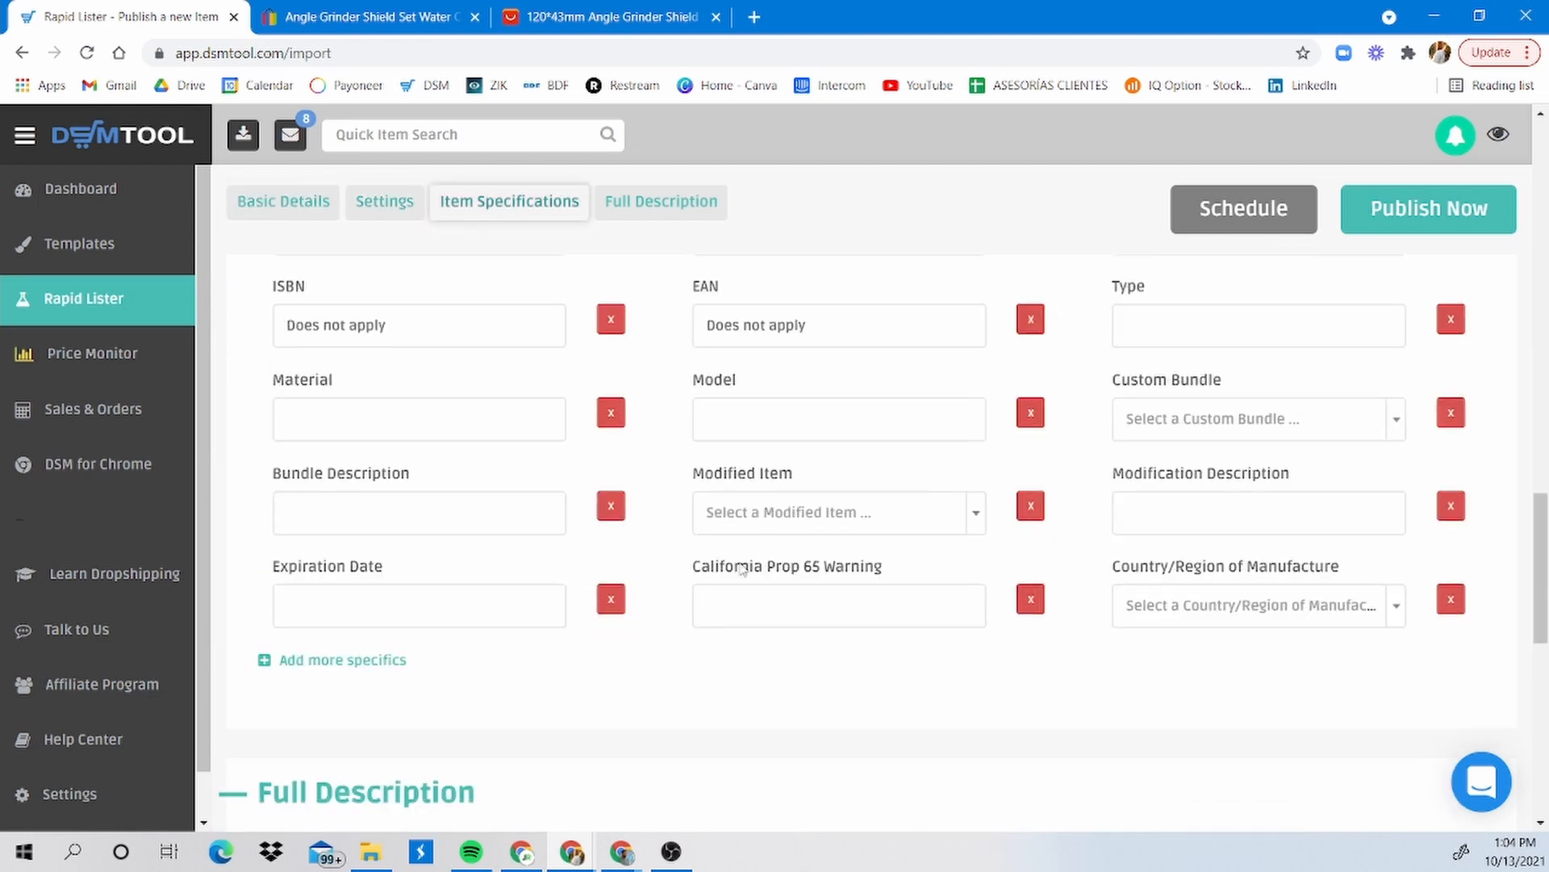
scroll(339, 464, up, 3)
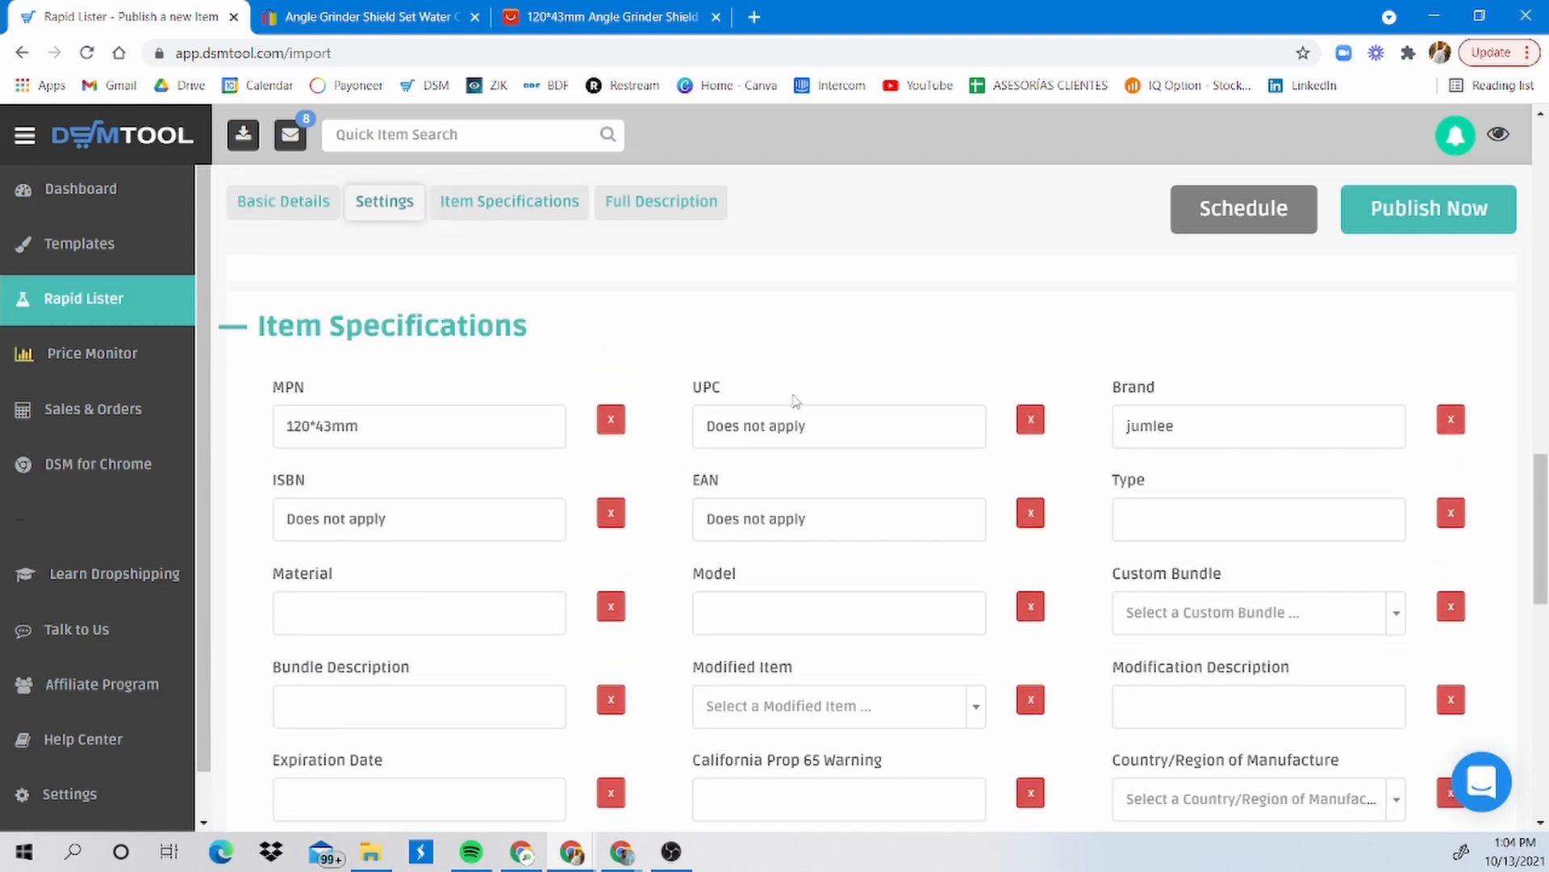
click(339, 16)
drag(260, 512, 452, 599)
click(903, 595)
View the form for adding a new item specific to the DSM Tool listing, and close it without creating one.
click(189, 16)
scroll(589, 288, down, 4)
click(370, 560)
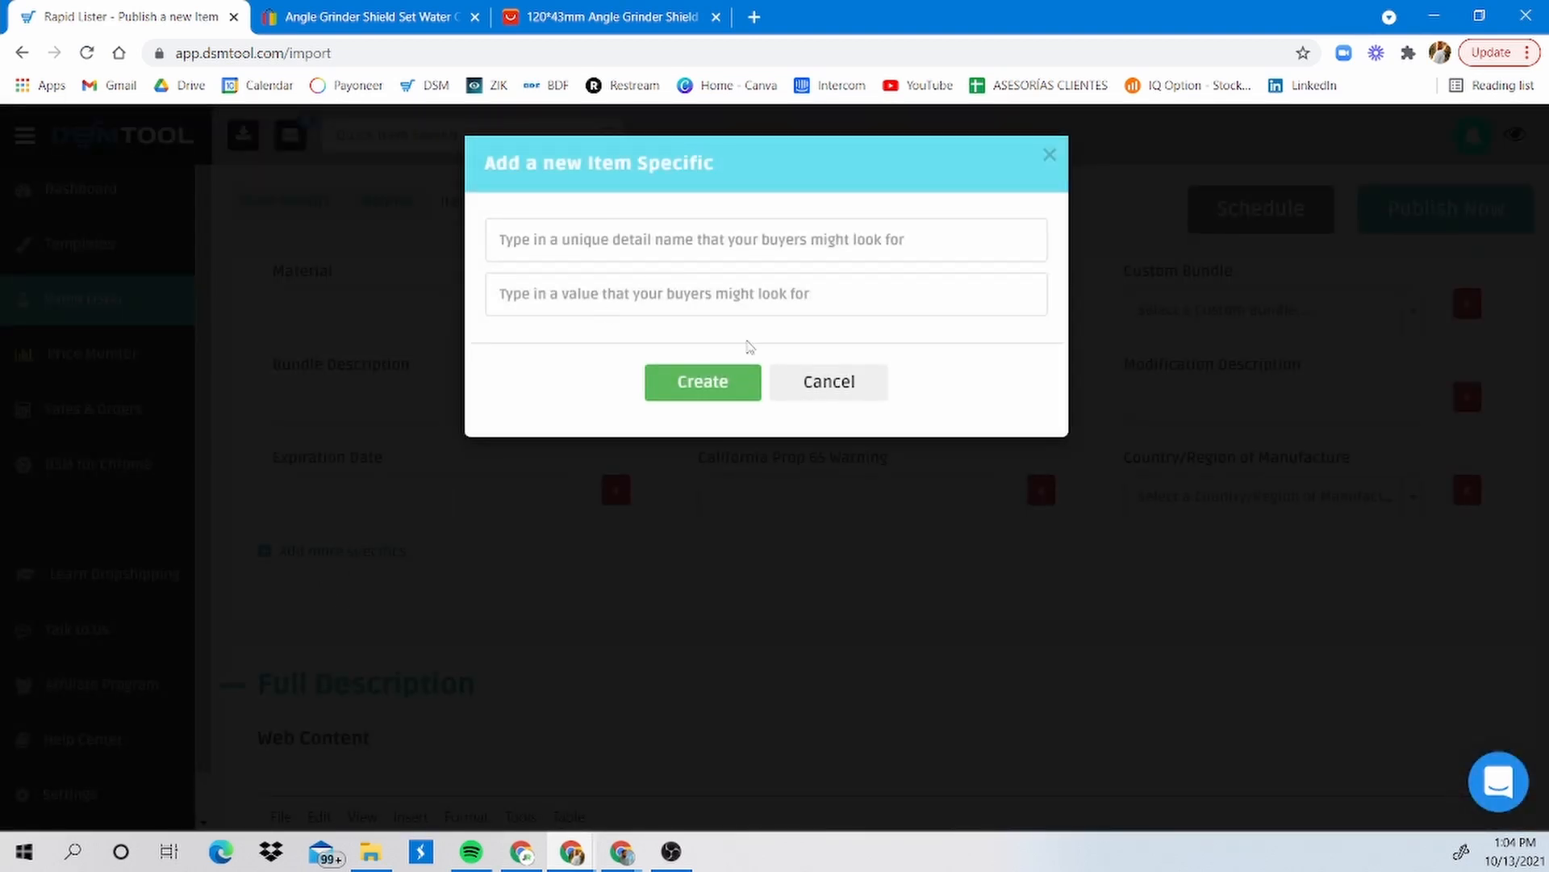
click(846, 389)
Switch to the supplier's AliExpress product page and show the grinder shield's specifications.
click(622, 9)
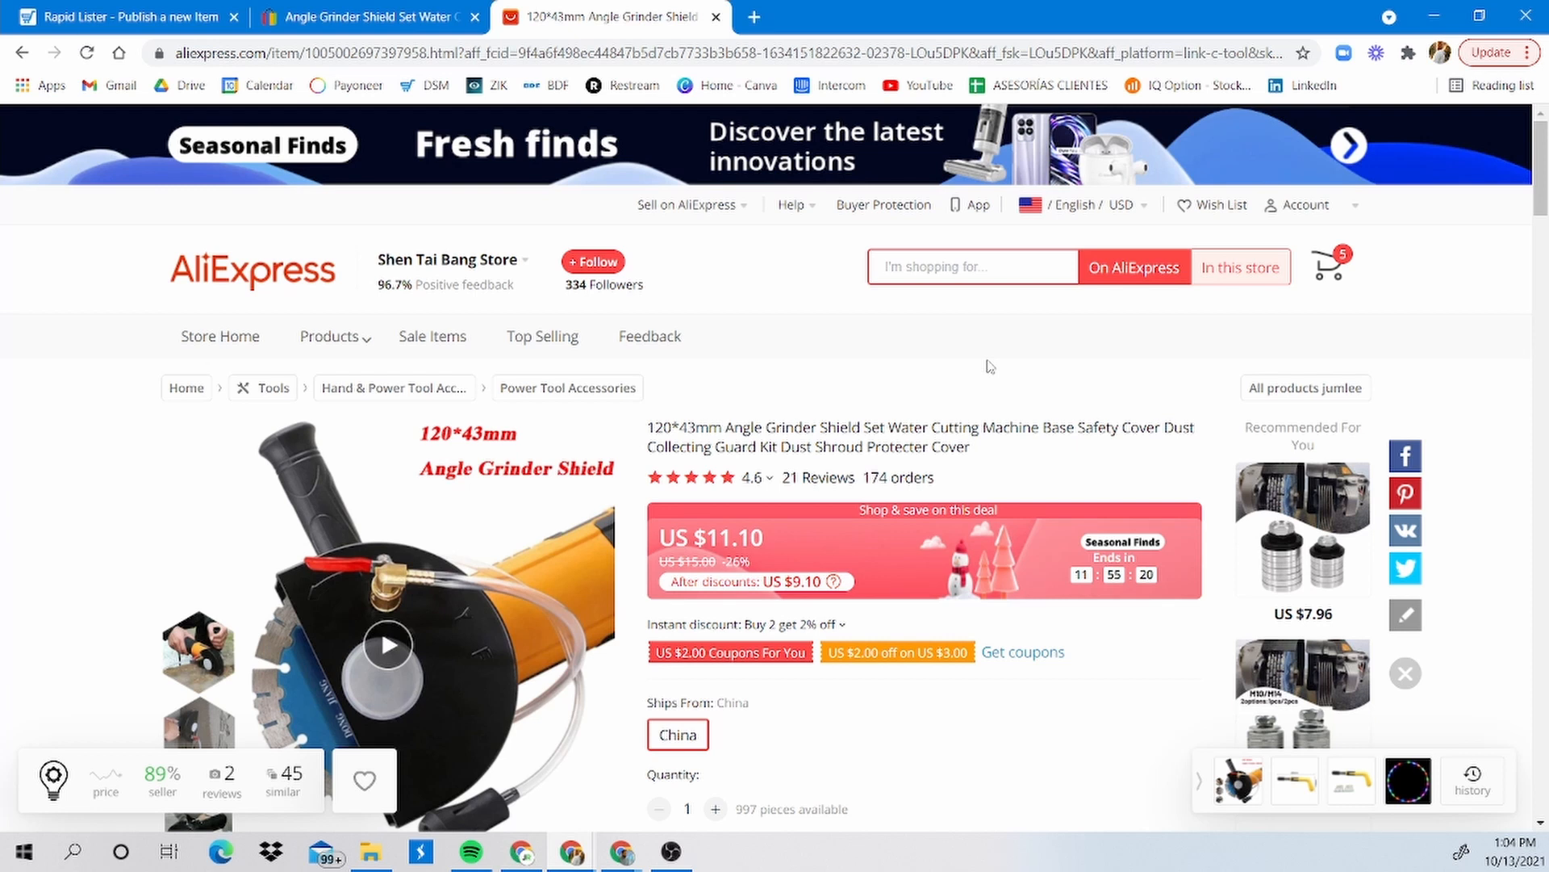
scroll(990, 367, down, 15)
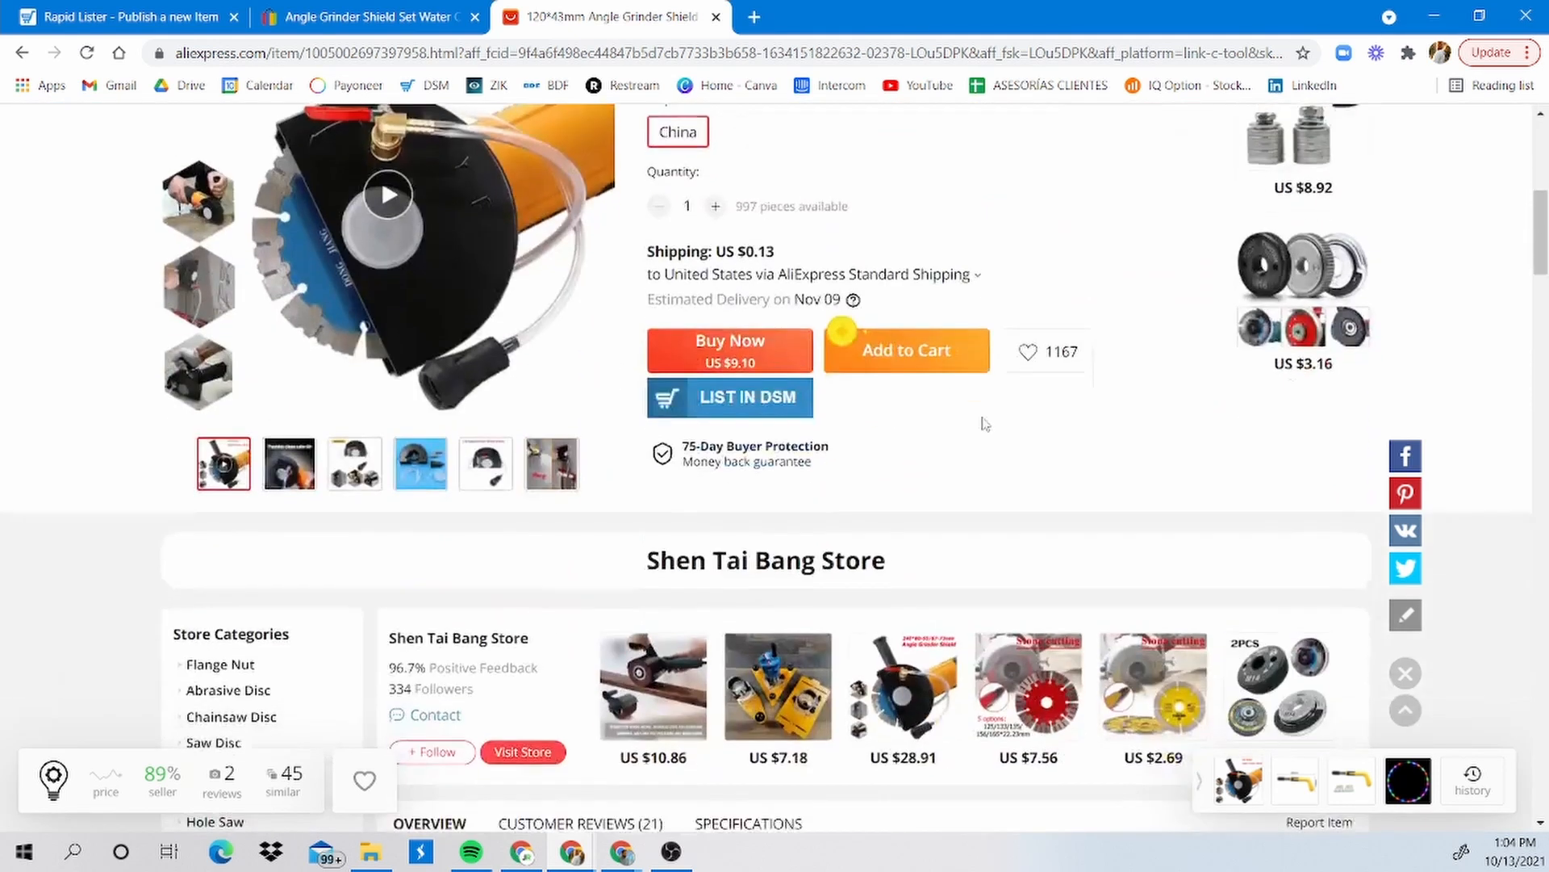
scroll(1114, 404, down, 4)
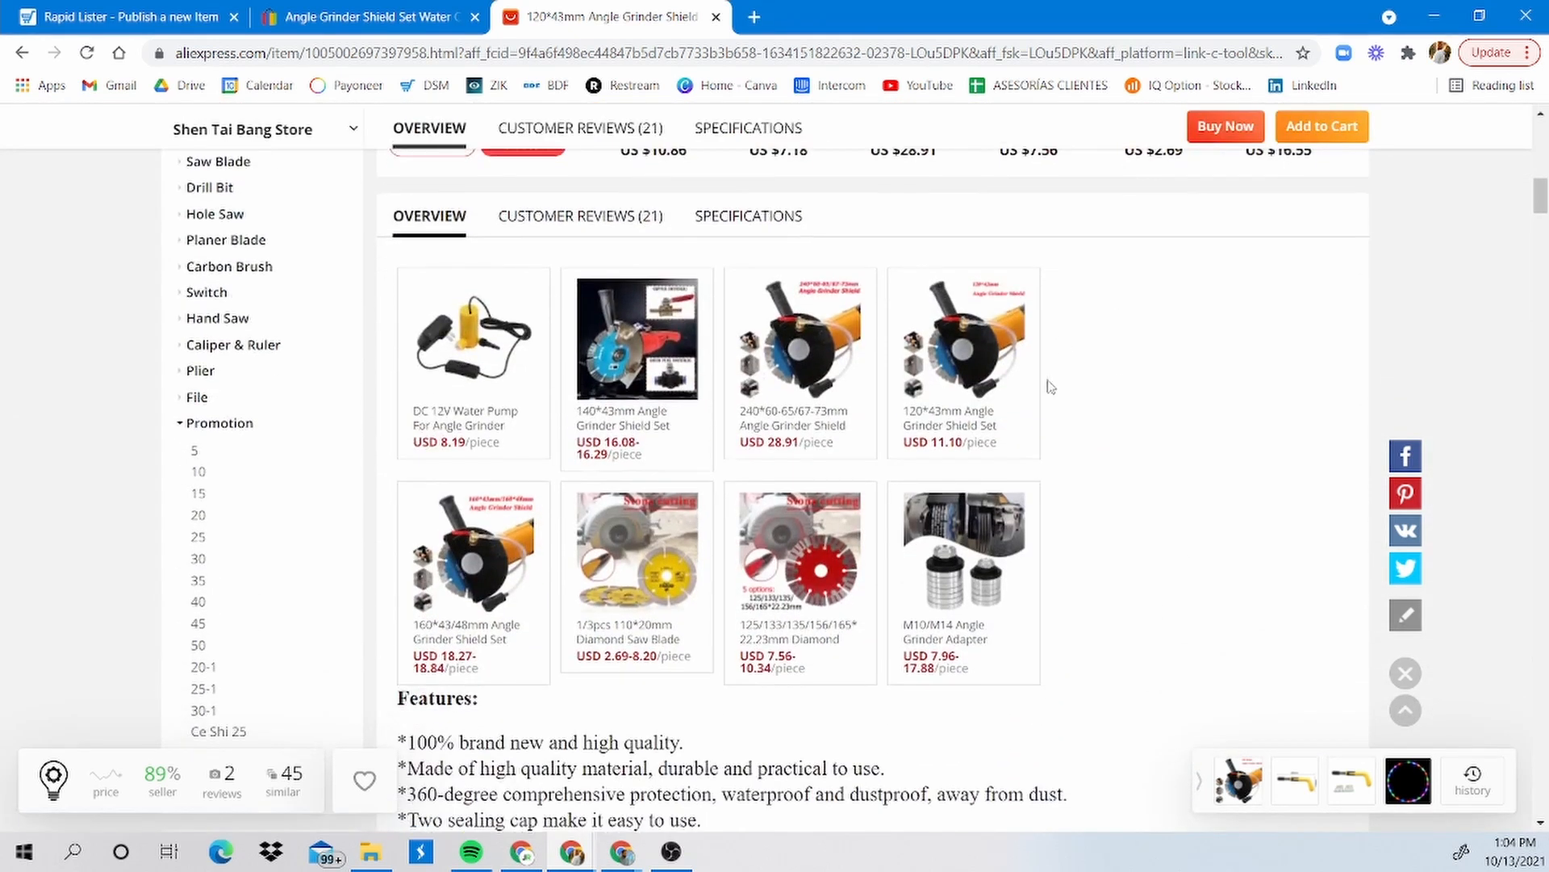
scroll(1058, 374, up, 4)
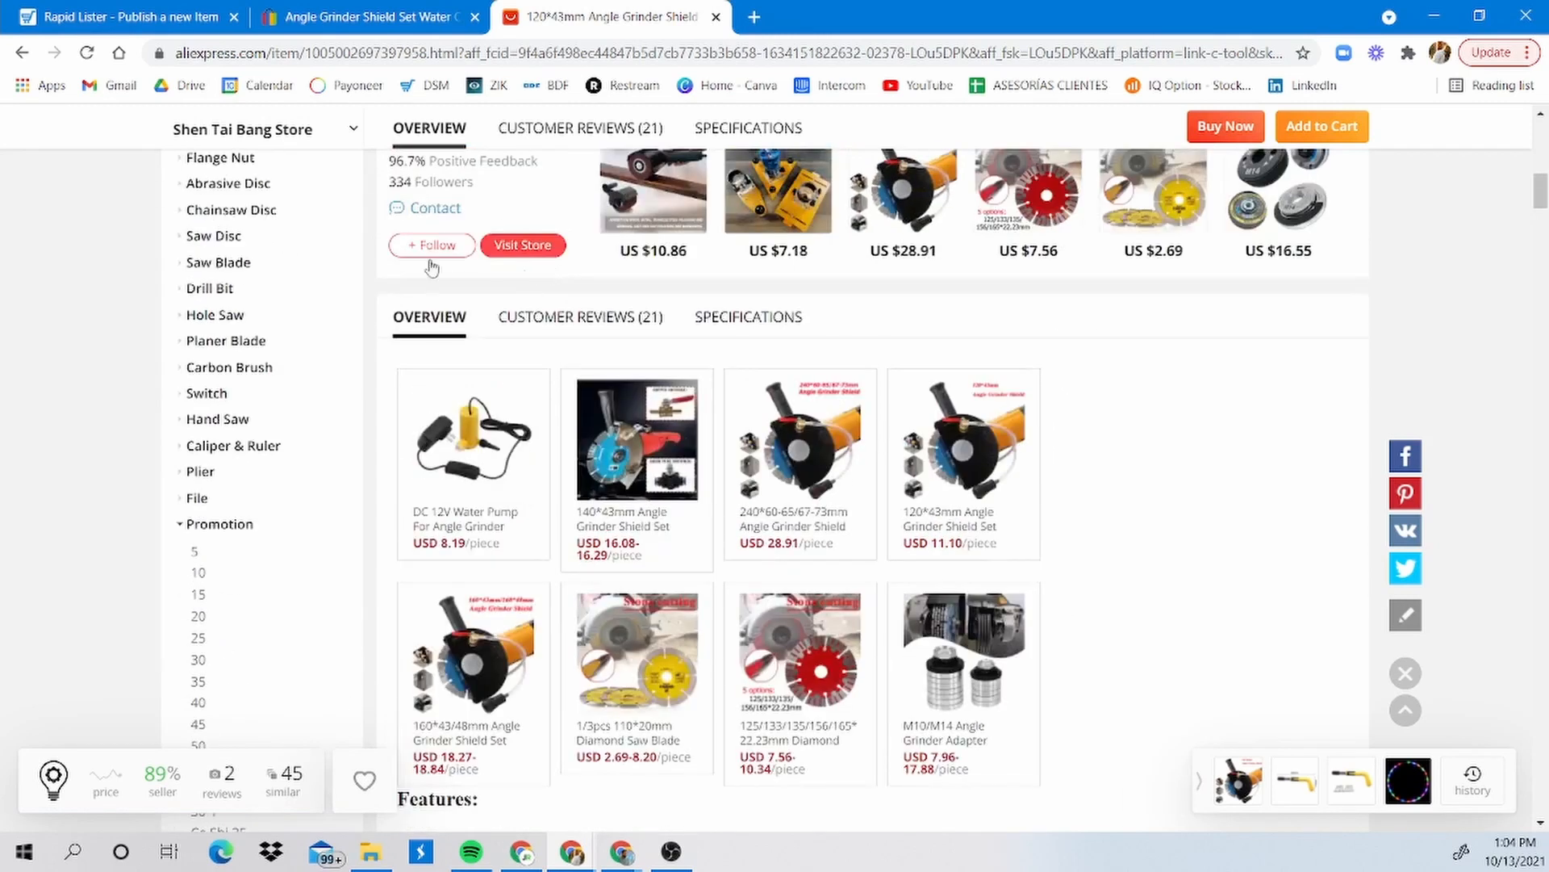
click(743, 315)
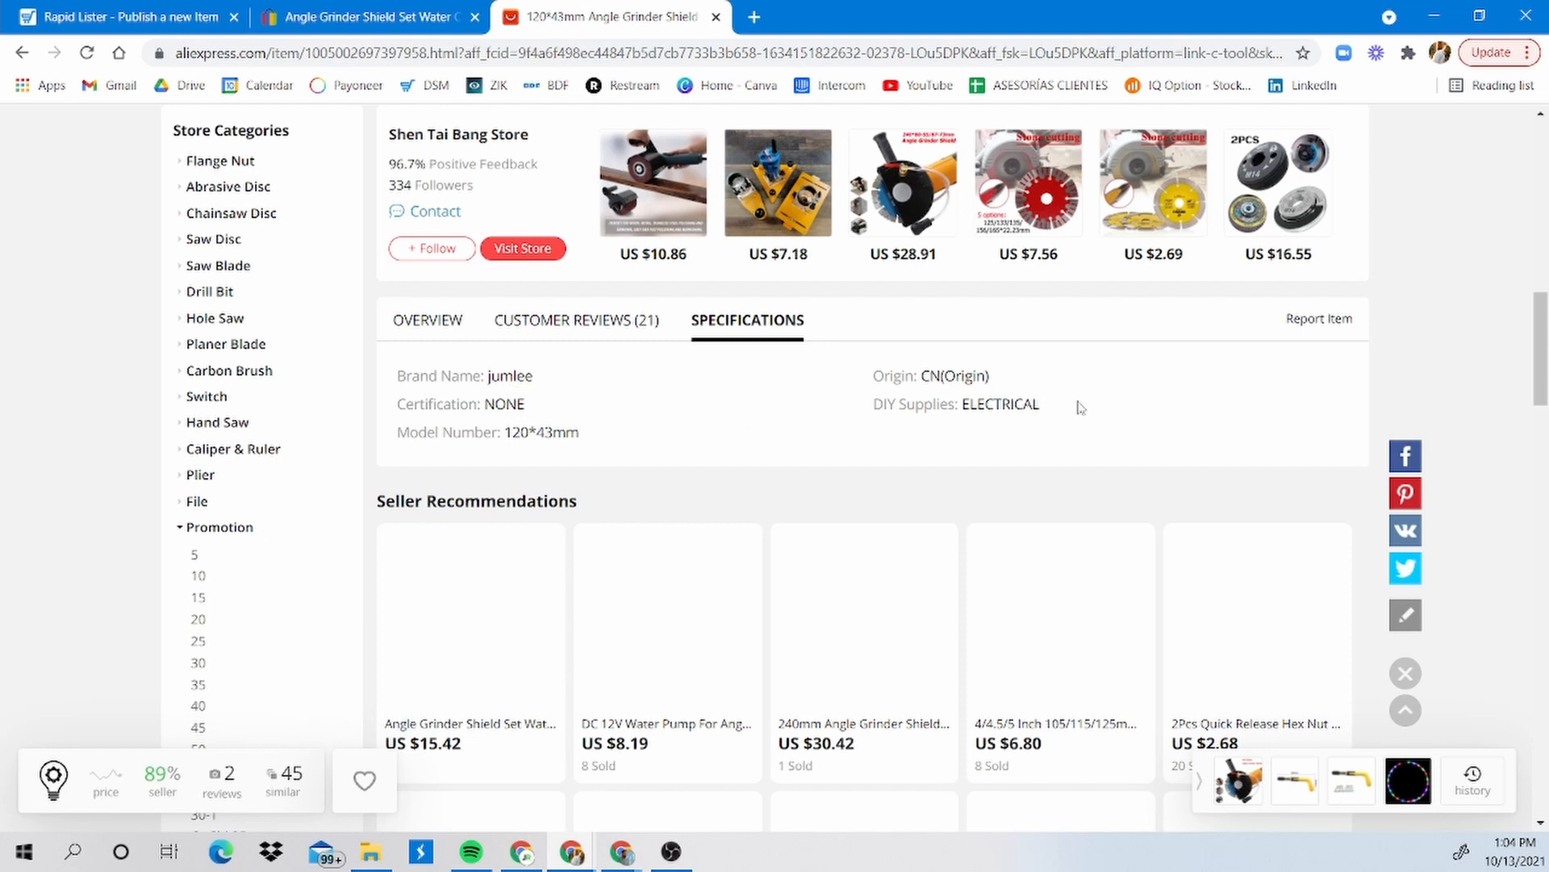
Examine the brand name, certification, model number, origin and DIY supplies in the AliExpress specifications.
drag(1036, 437, 471, 378)
click(999, 426)
drag(1089, 399, 797, 395)
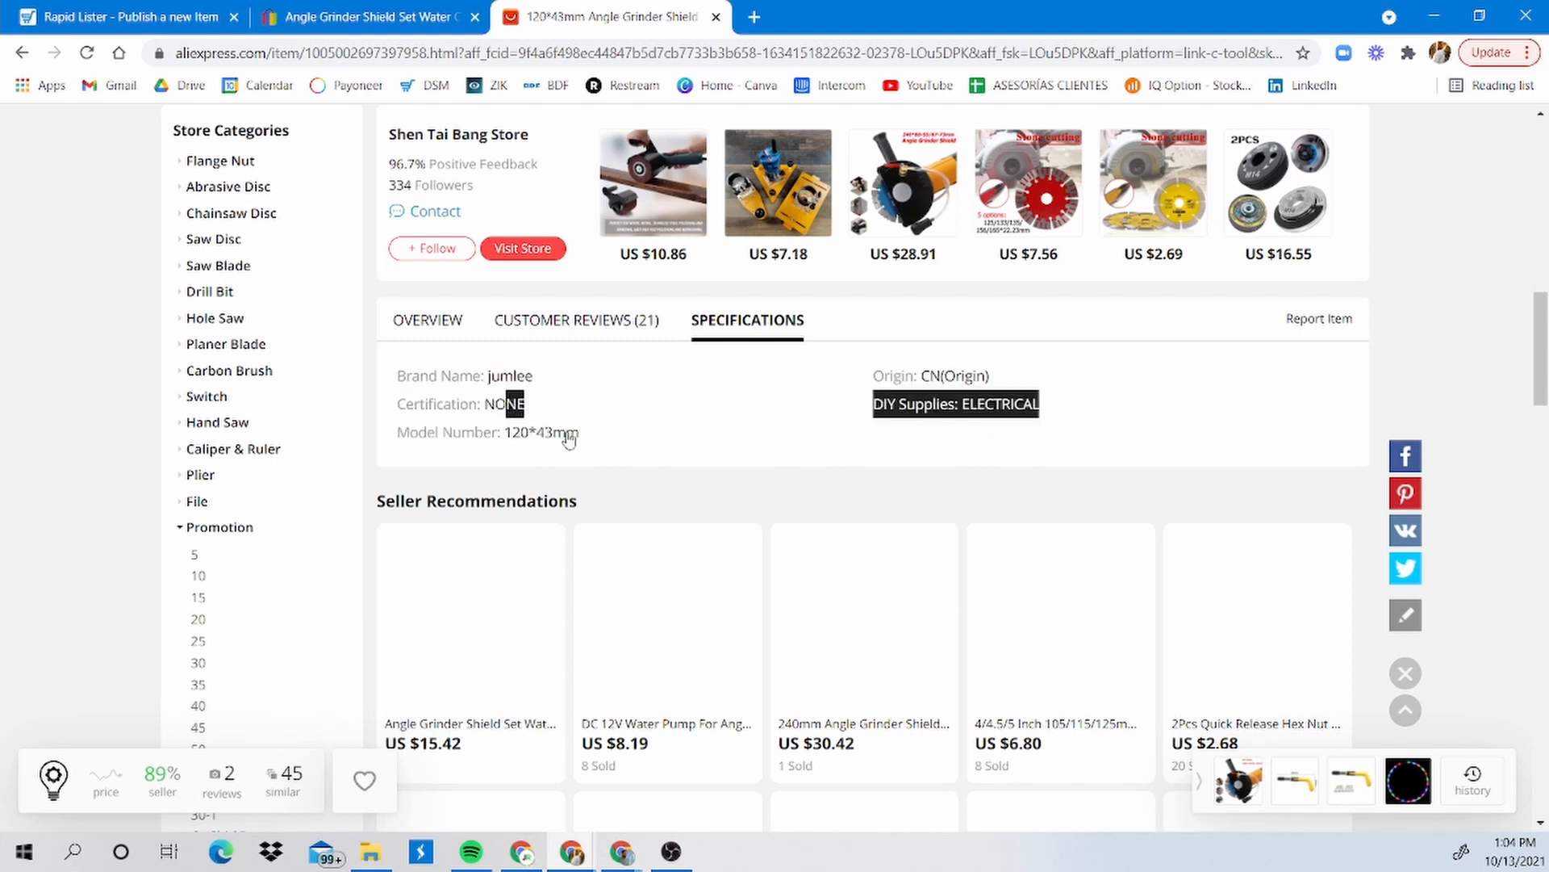
click(699, 451)
drag(573, 432, 395, 371)
click(699, 436)
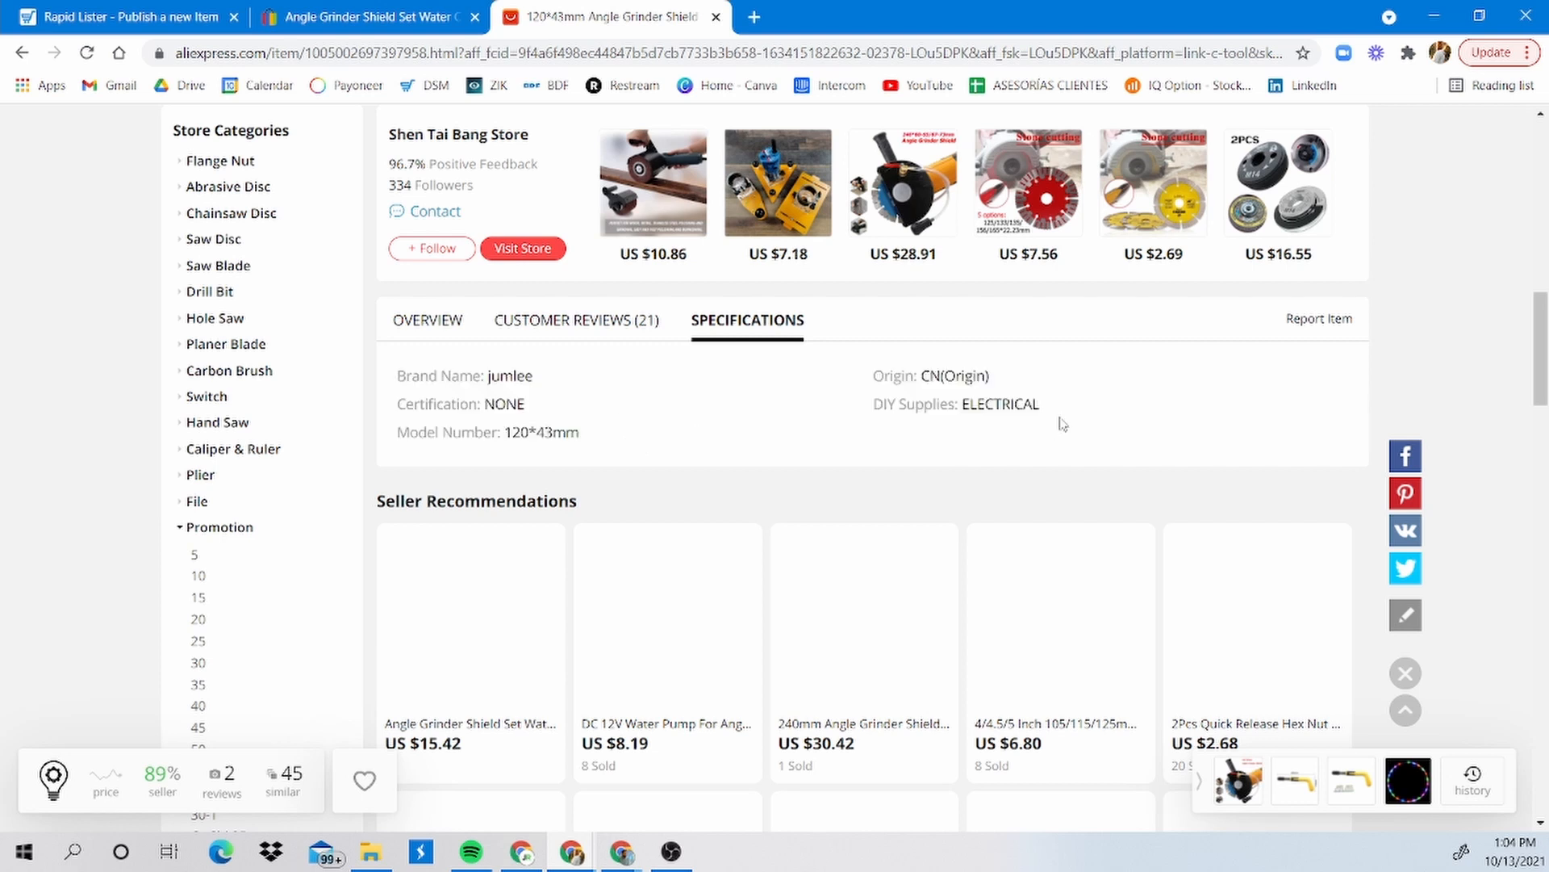
drag(720, 445, 469, 395)
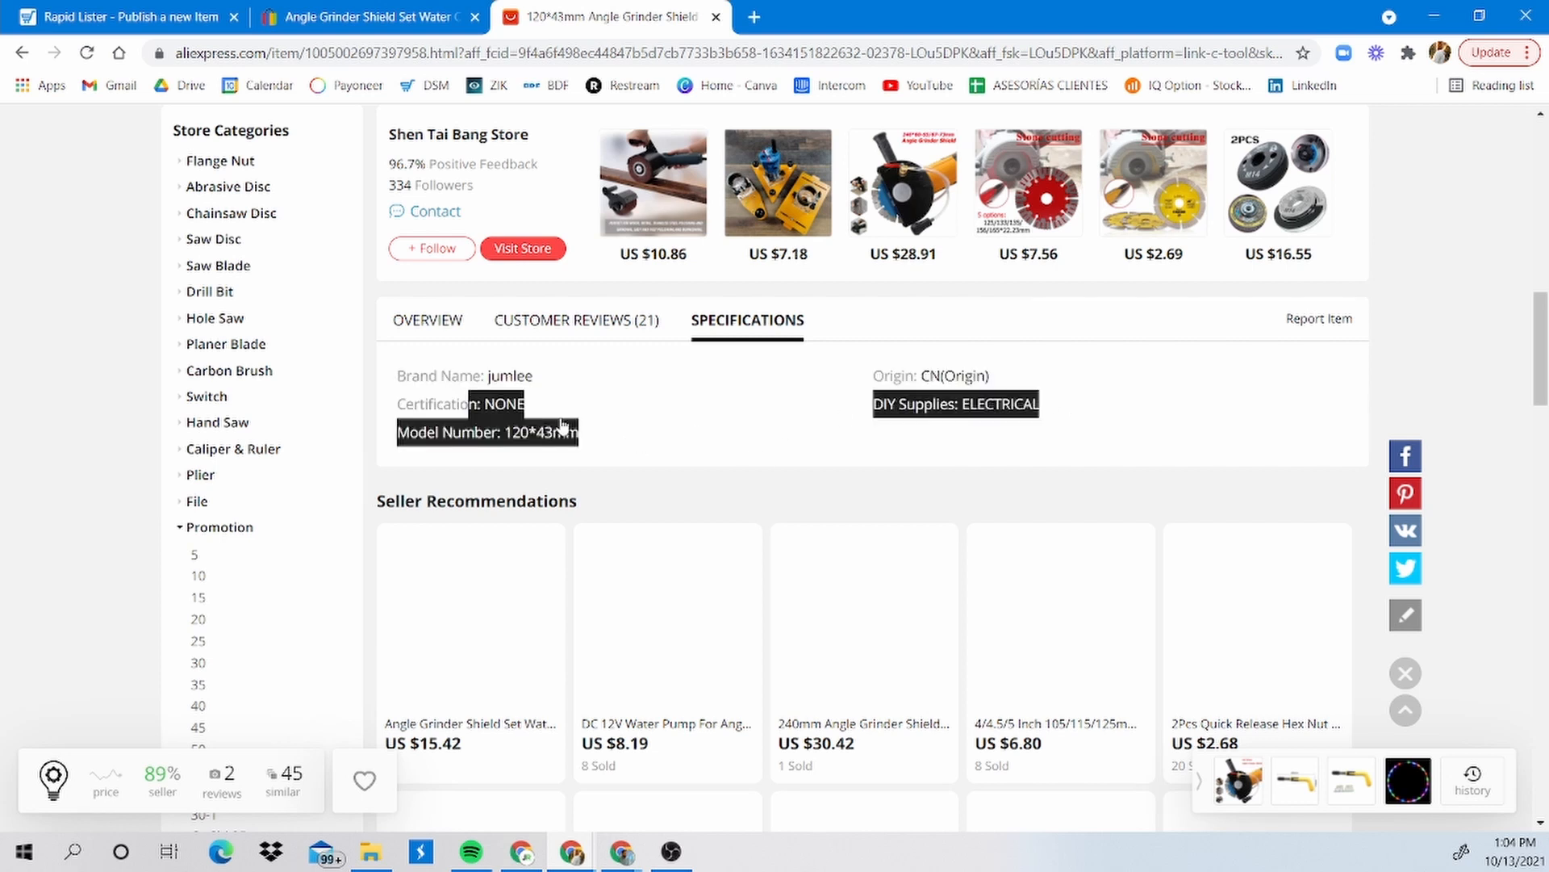
Return to the DSM Tool listing by way of the eBay item specifics and review its description template's header and welcome section.
click(360, 16)
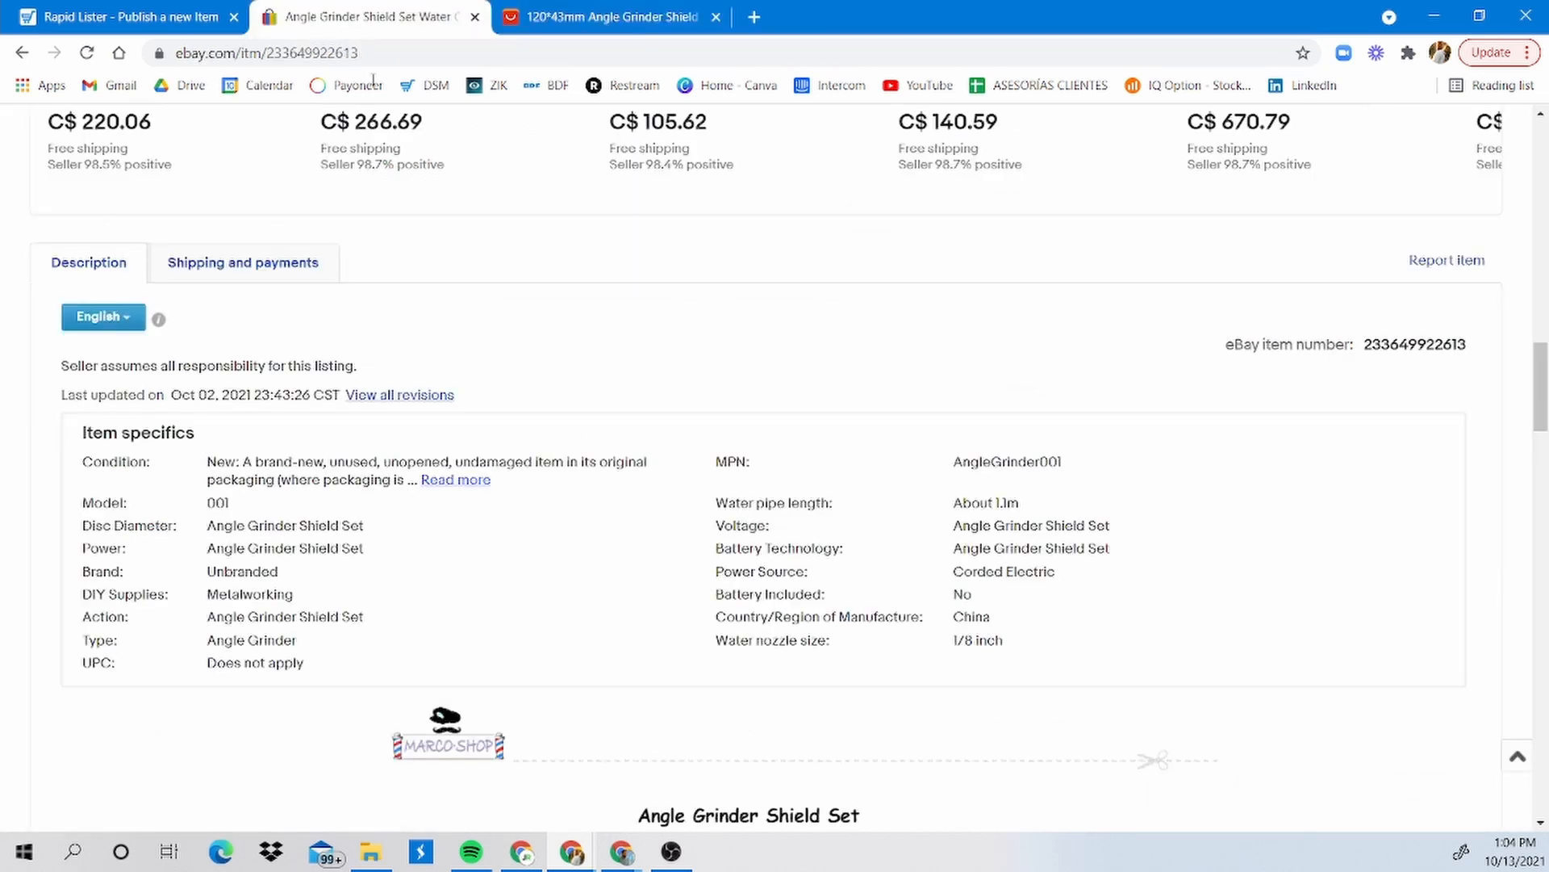
click(161, 8)
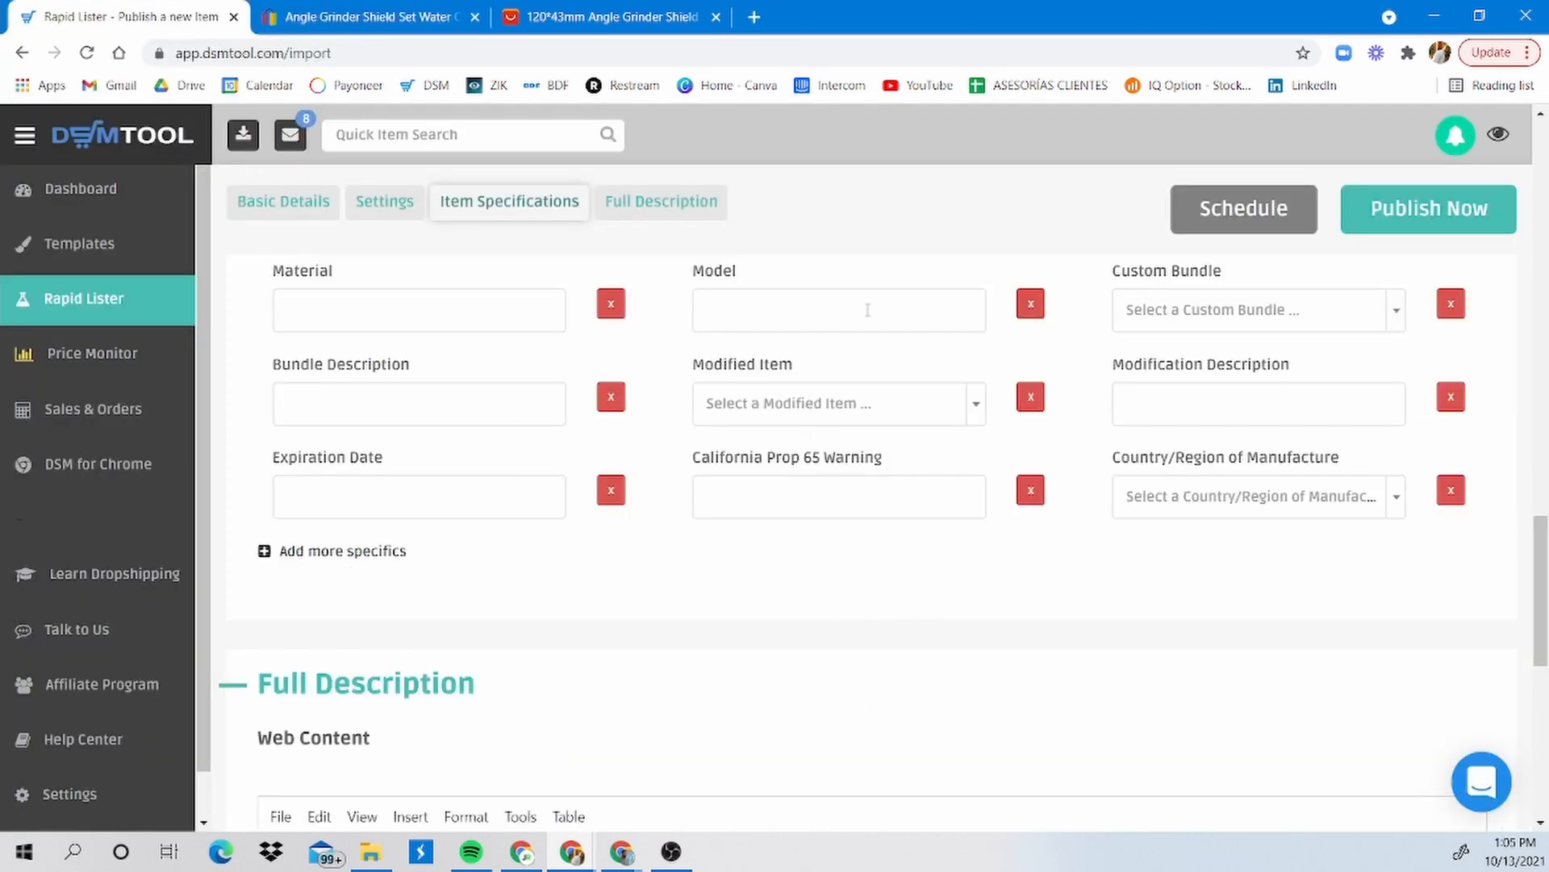
scroll(983, 410, up, 3)
scroll(866, 405, down, 9)
scroll(846, 436, down, 3)
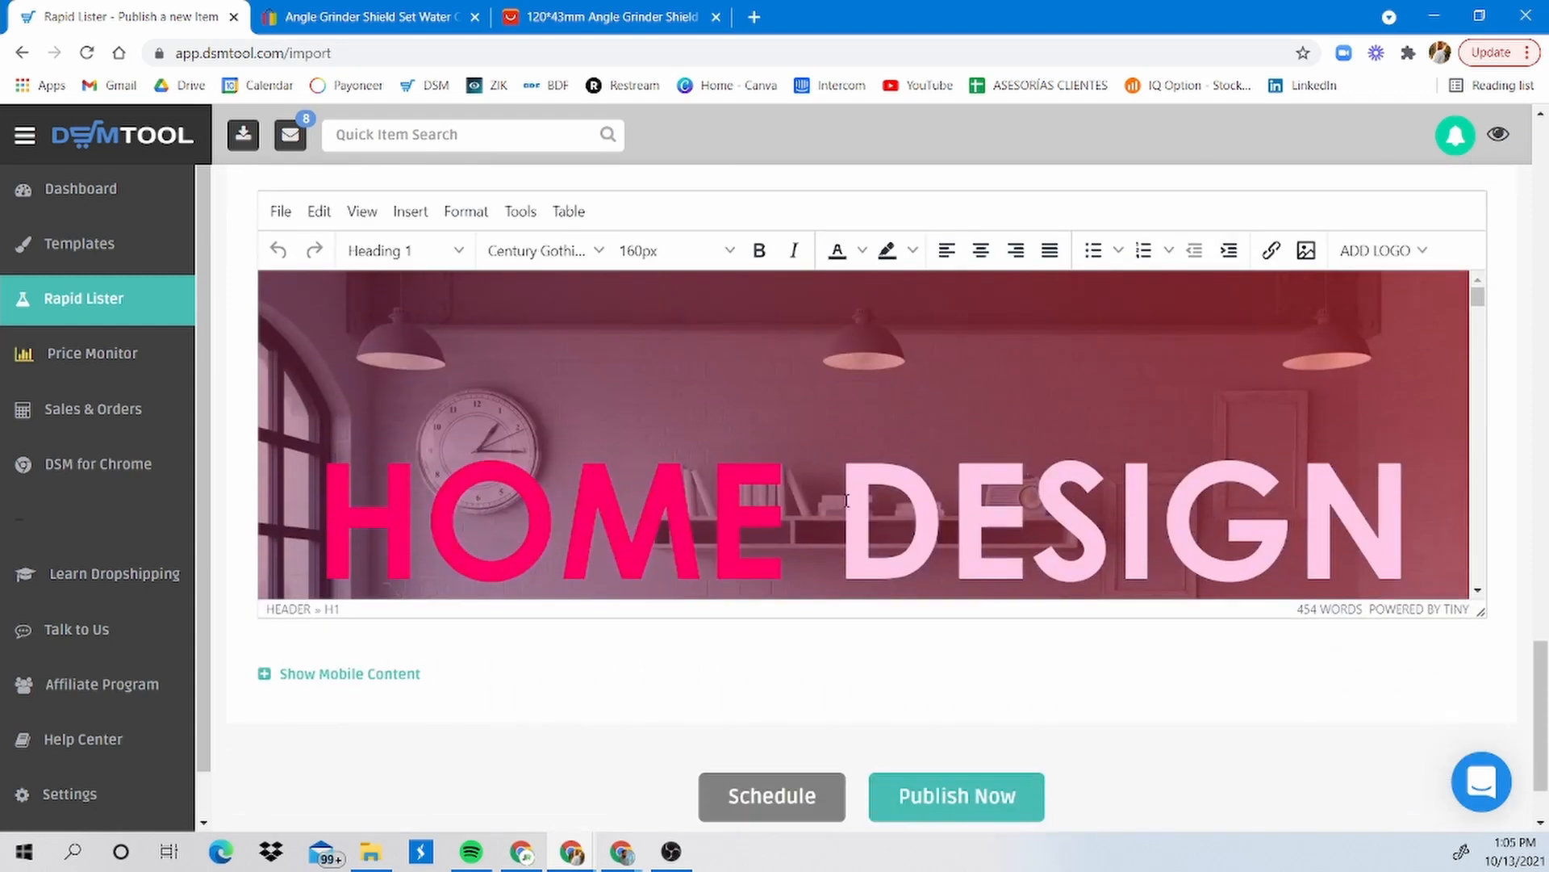
scroll(871, 420, down, 5)
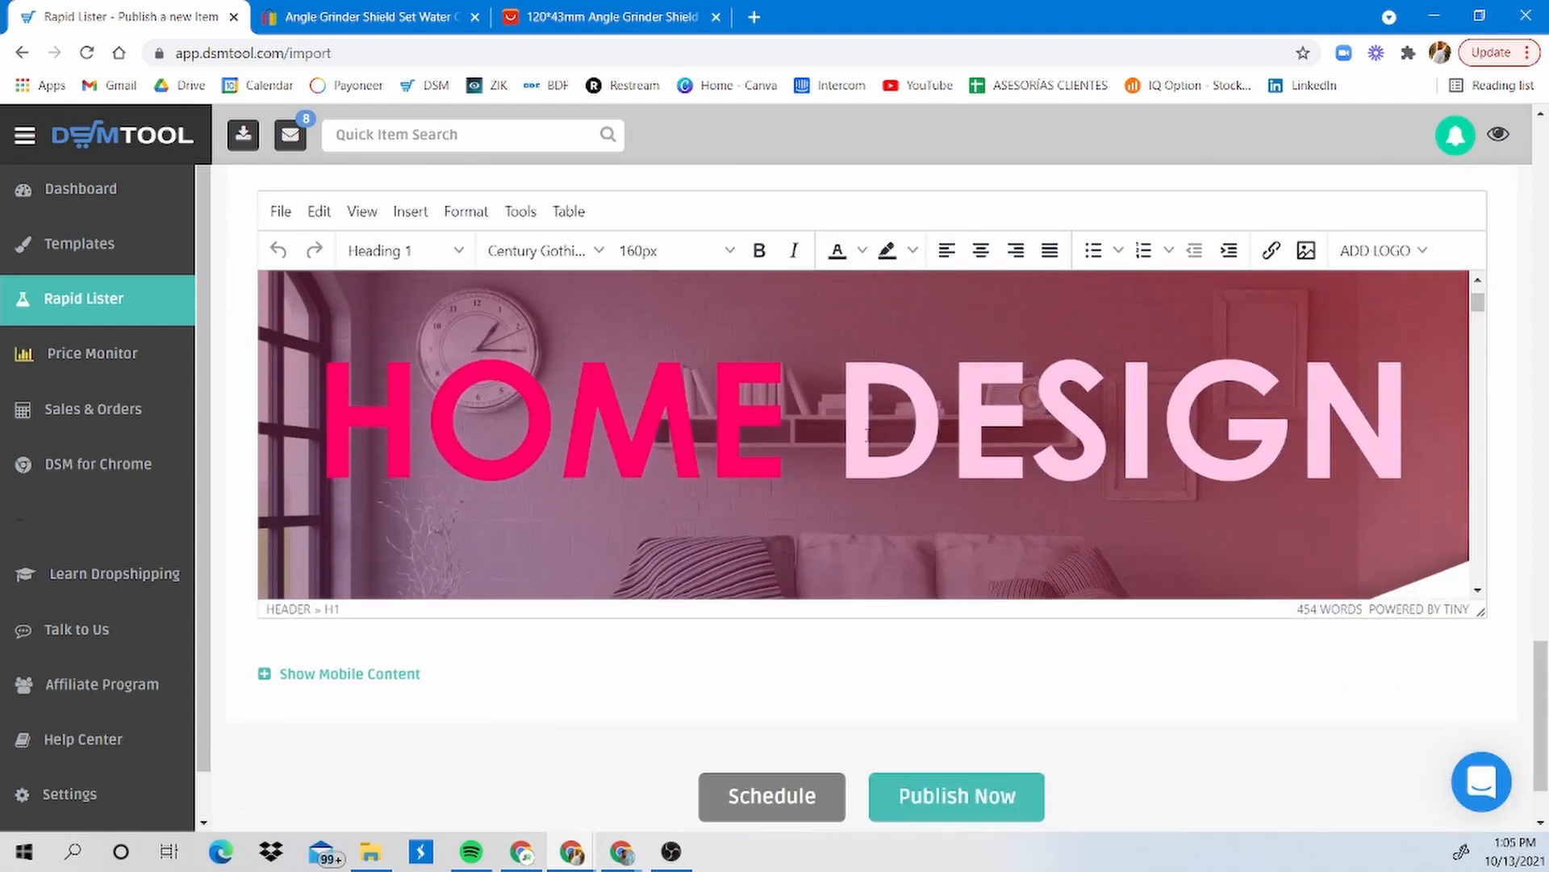
scroll(867, 440, up, 2)
scroll(867, 439, up, 3)
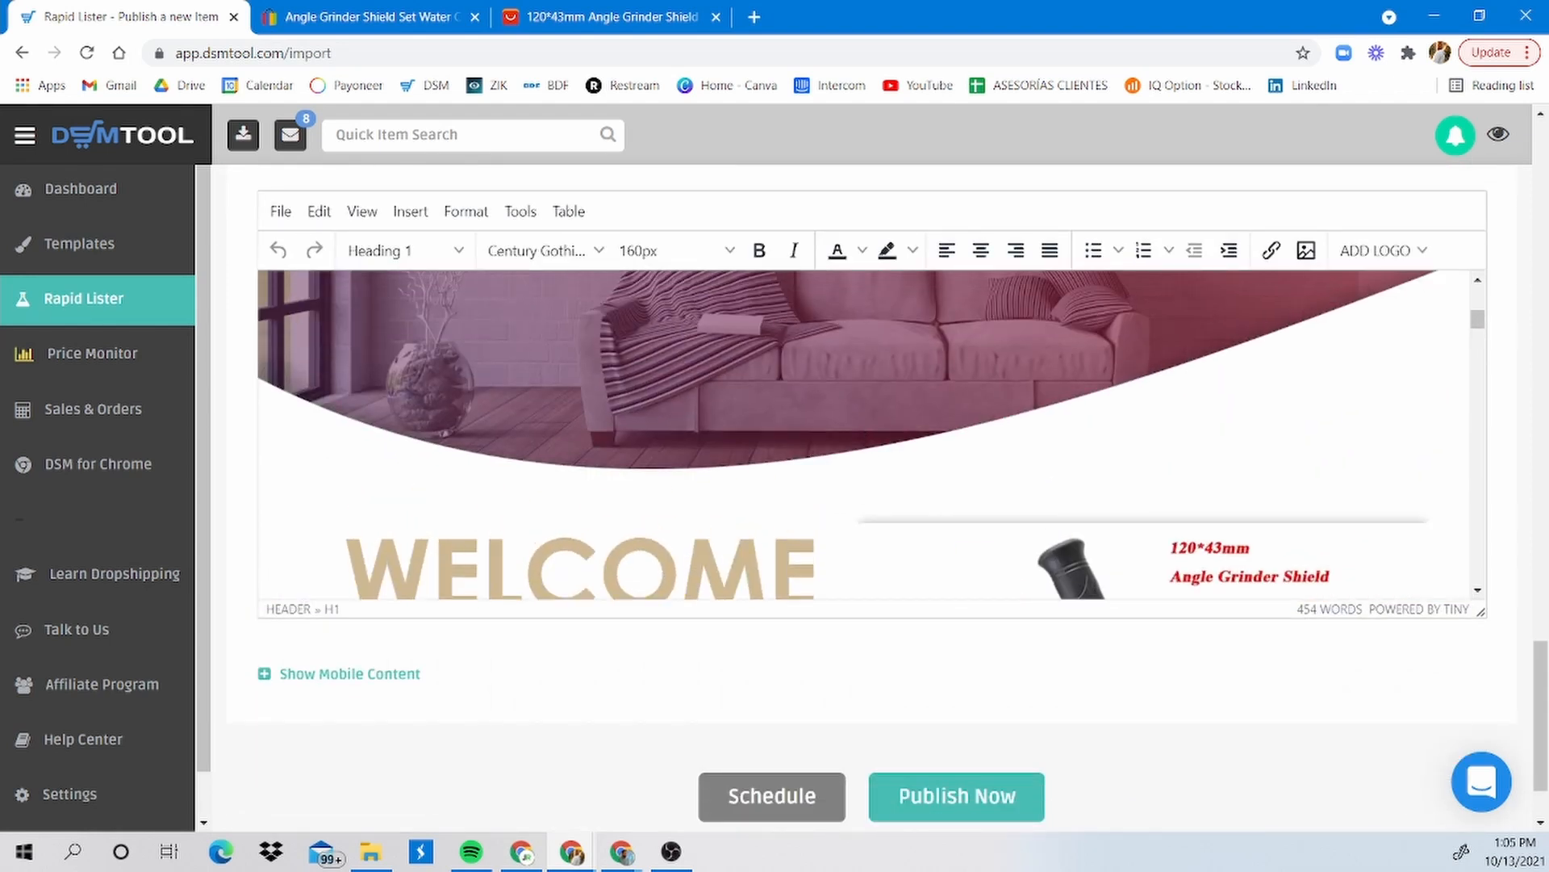
scroll(865, 419, down, 5)
scroll(867, 417, down, 1)
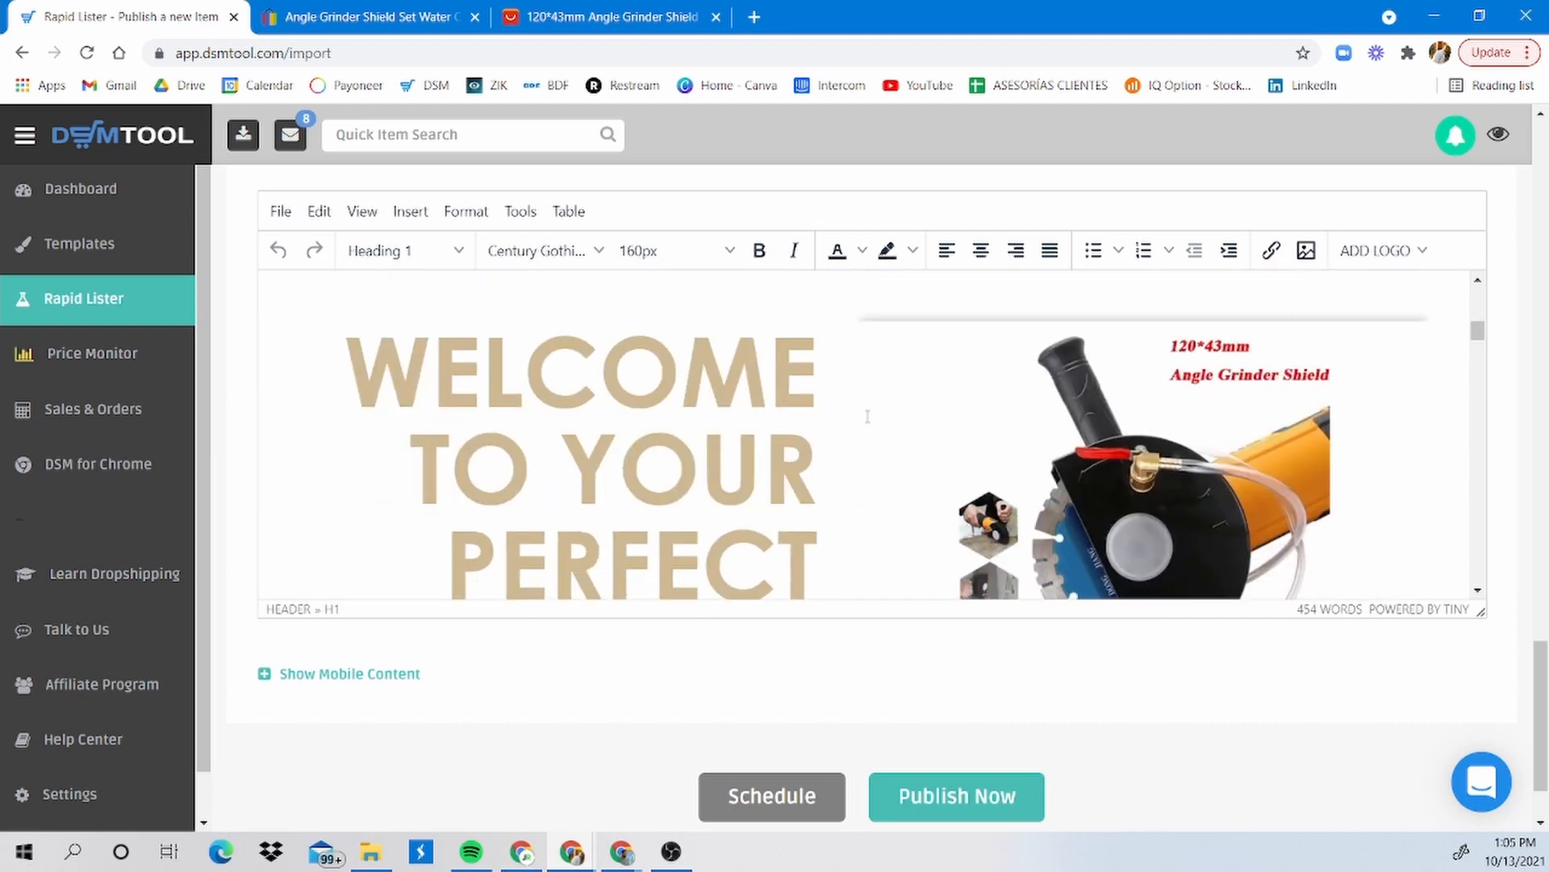
scroll(815, 385, down, 3)
scroll(819, 385, up, 3)
scroll(826, 385, down, 4)
scroll(923, 390, up, 3)
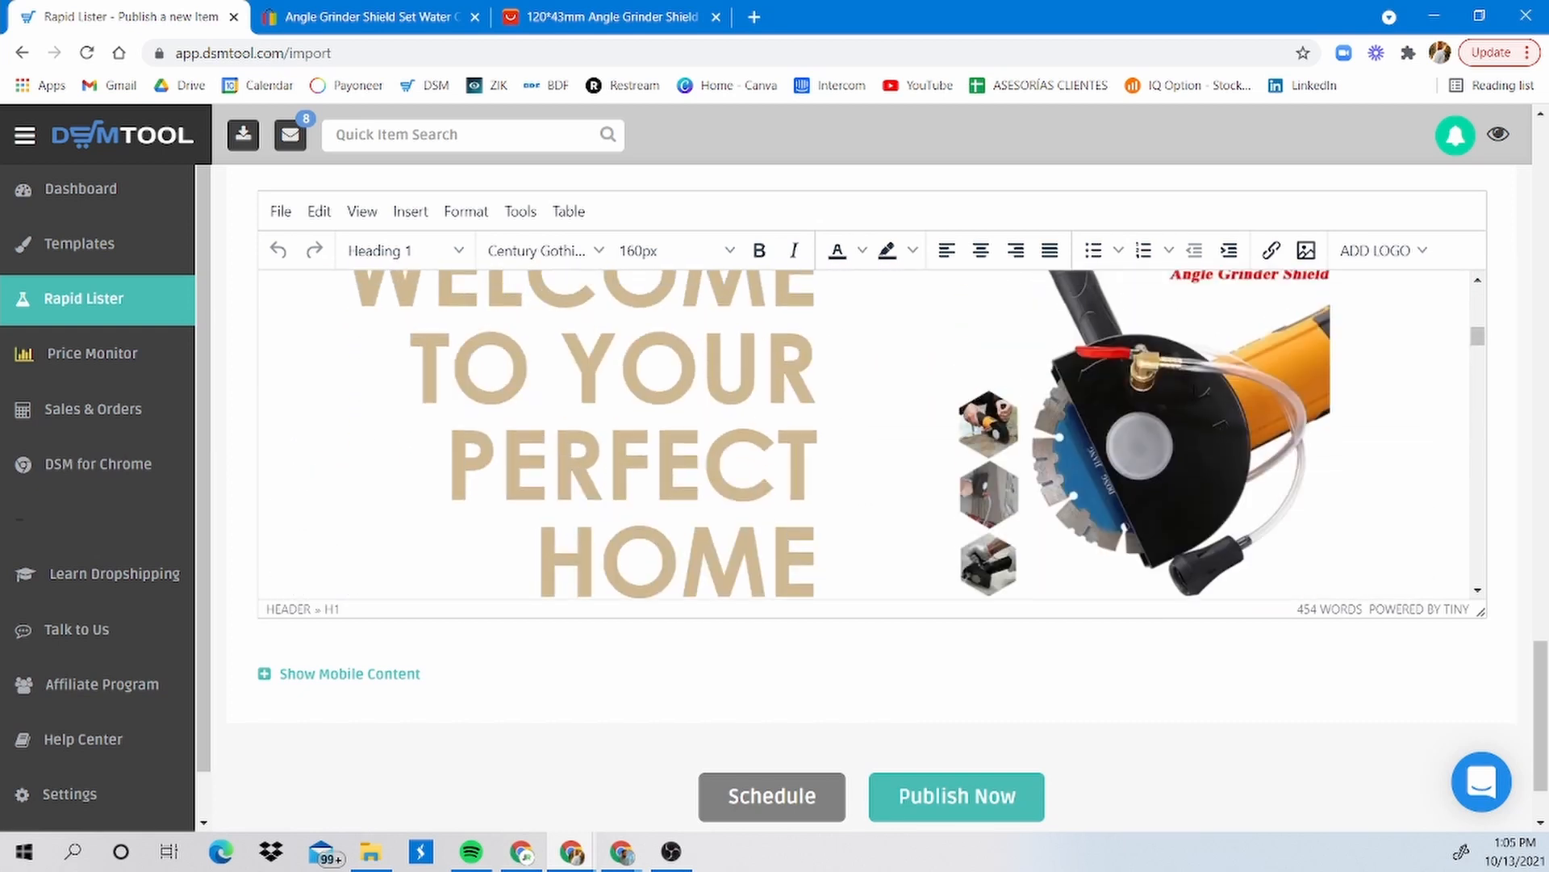
Read the product features, color, material and size details in the listing's full description.
scroll(734, 343, down, 9)
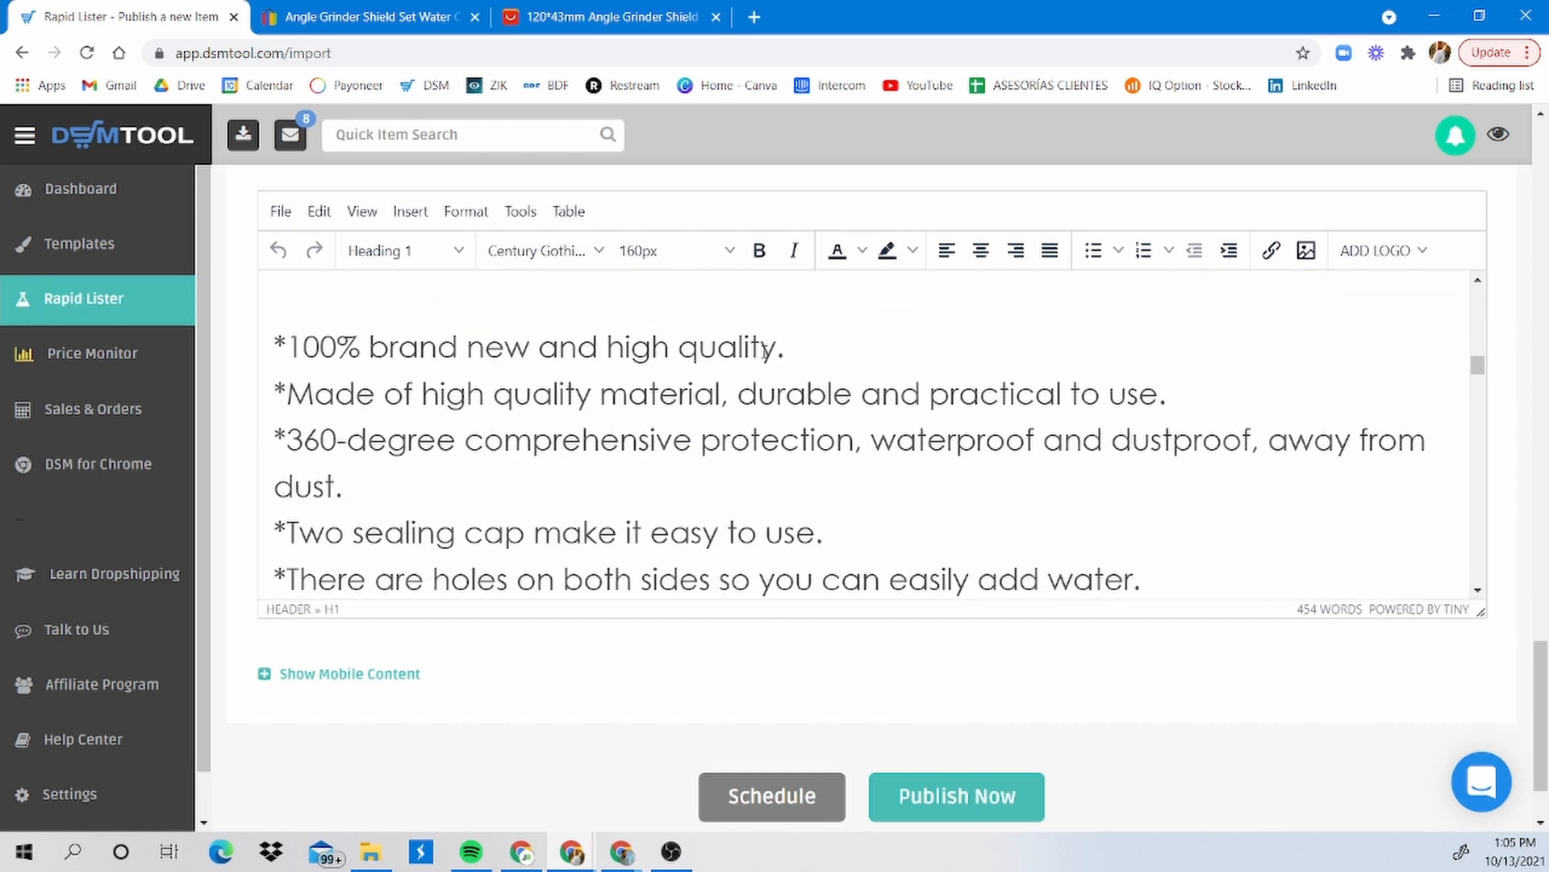
scroll(766, 351, down, 5)
scroll(436, 298, up, 4)
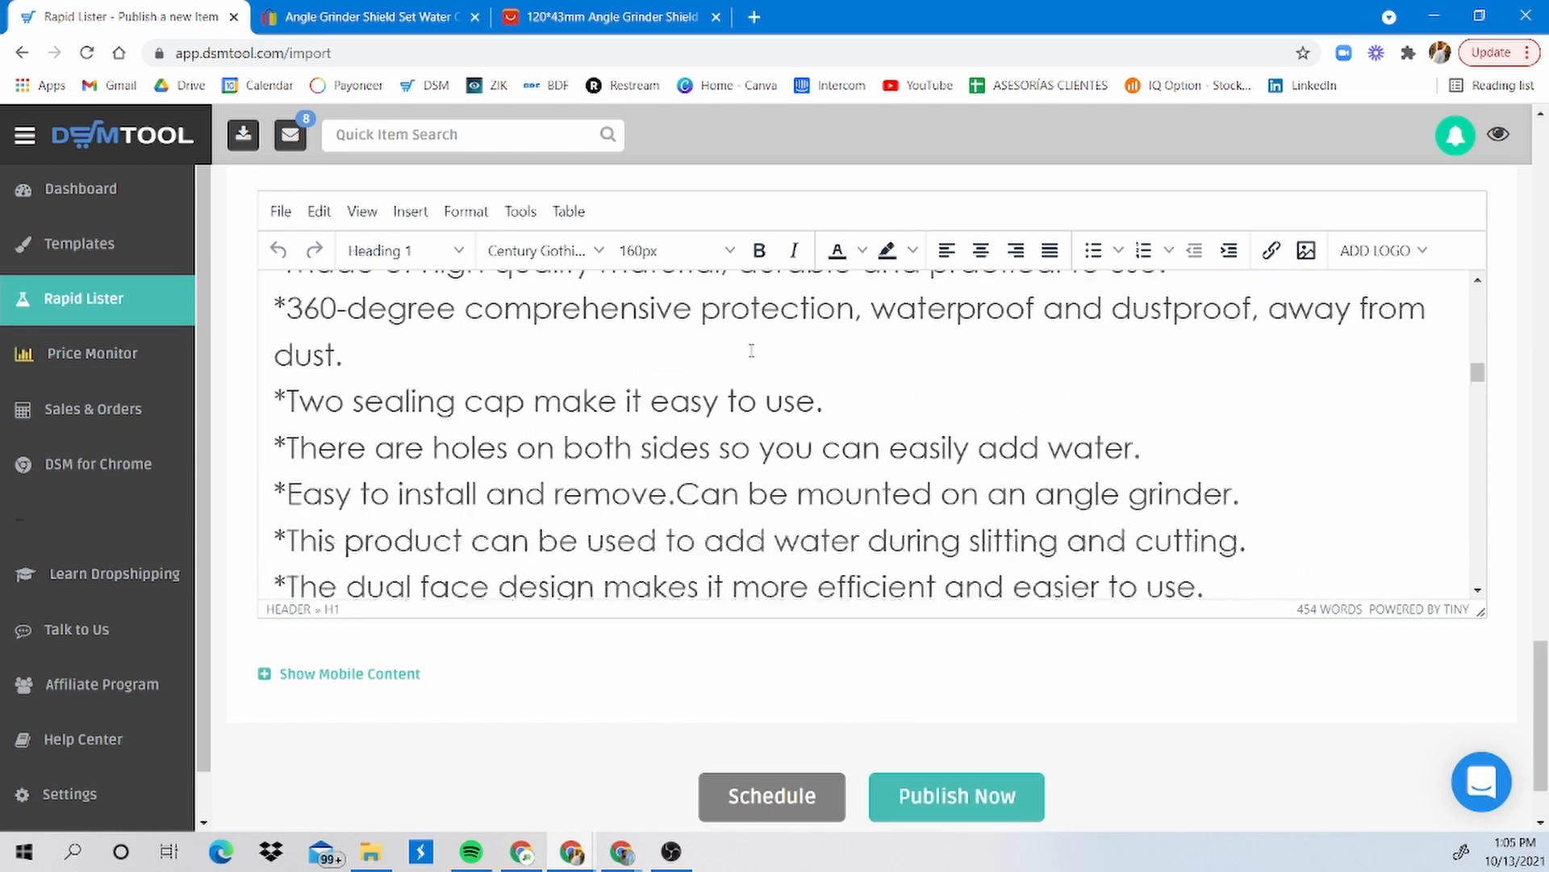
scroll(436, 299, down, 8)
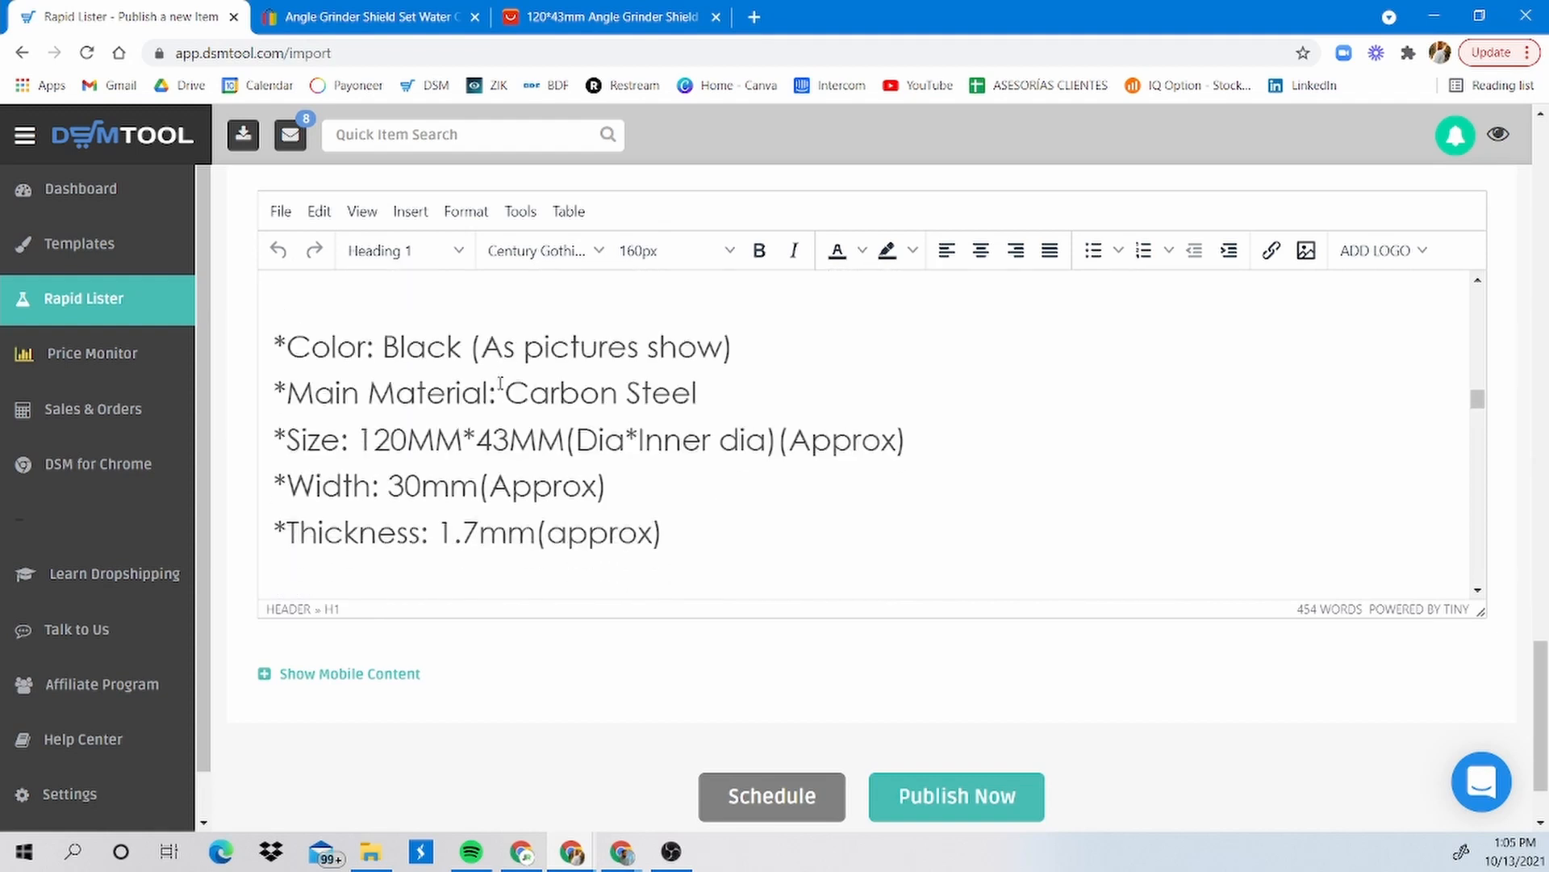
Review the rest of the listing's full description, including package contents, payment, delivery and return, and import duties.
scroll(549, 395, down, 1)
scroll(847, 336, up, 20)
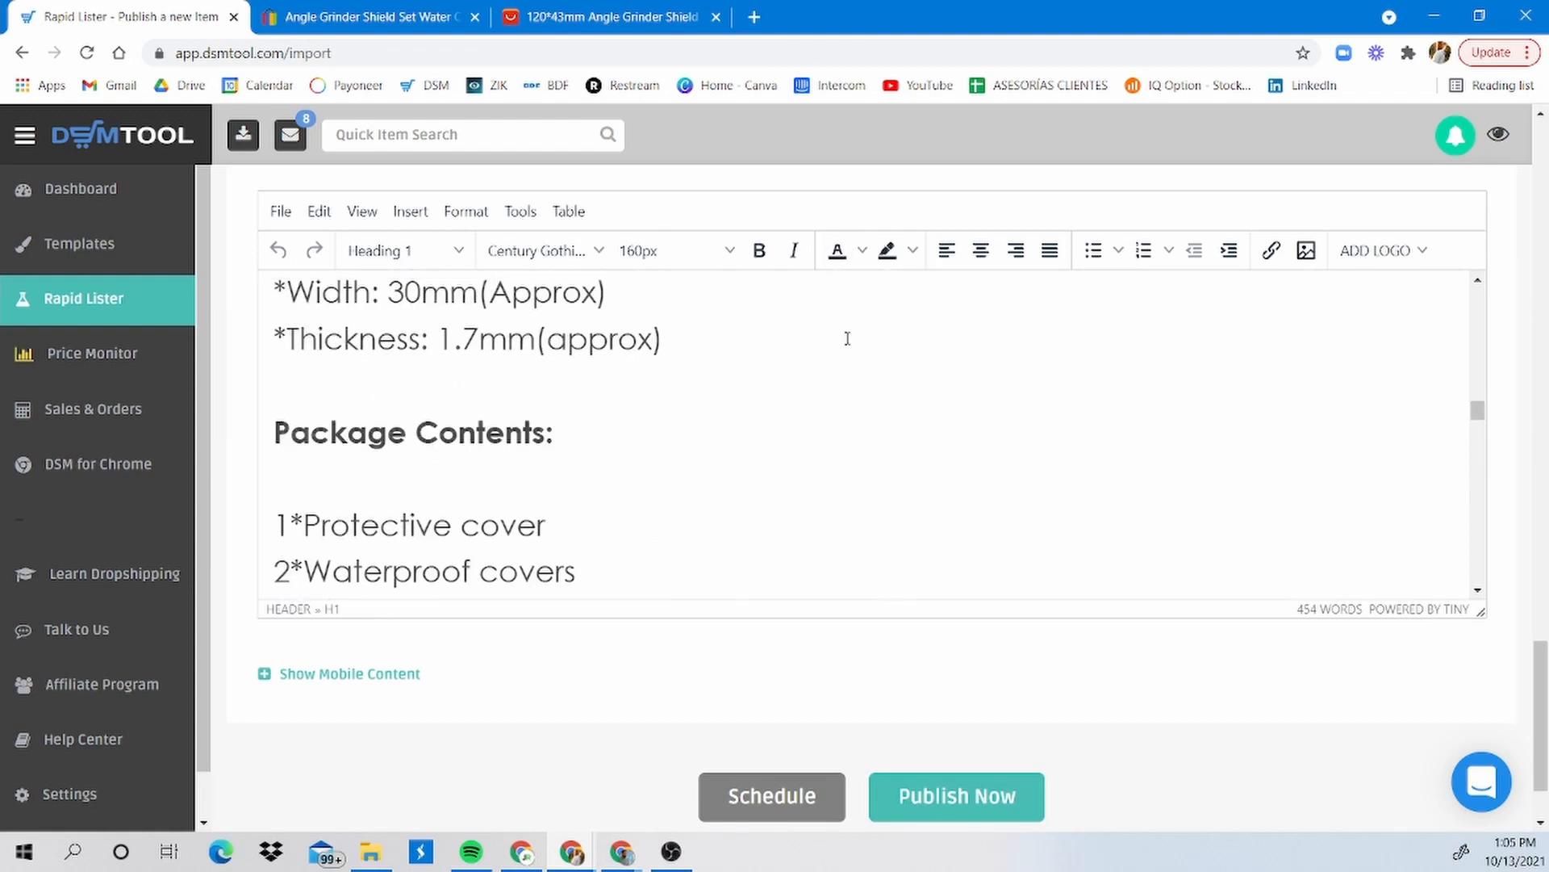
scroll(807, 363, down, 15)
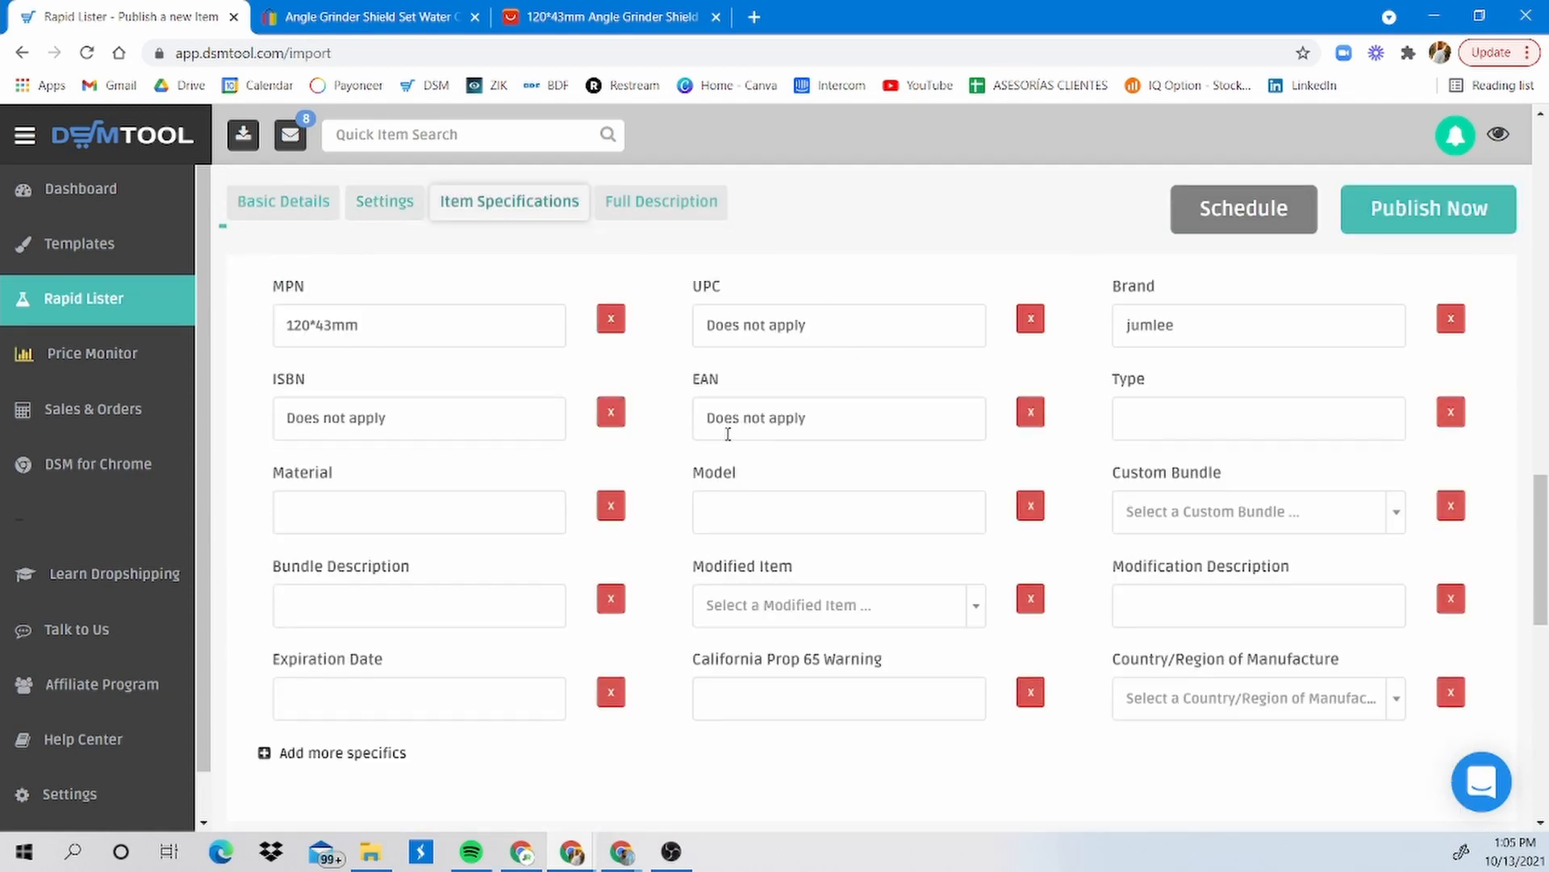
scroll(750, 331, down, 10)
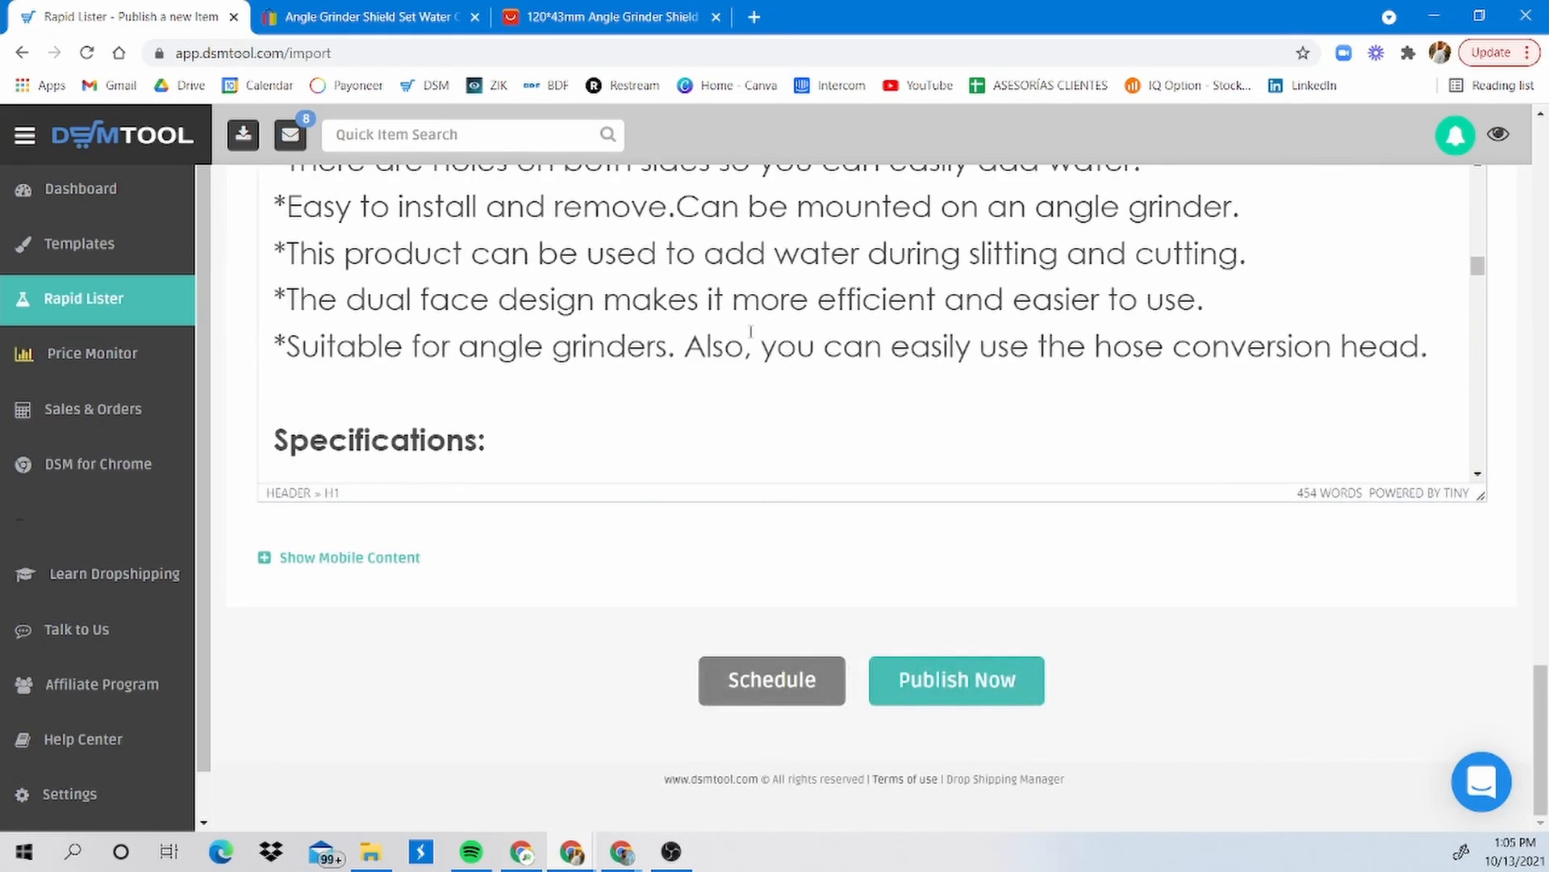
scroll(745, 316, down, 10)
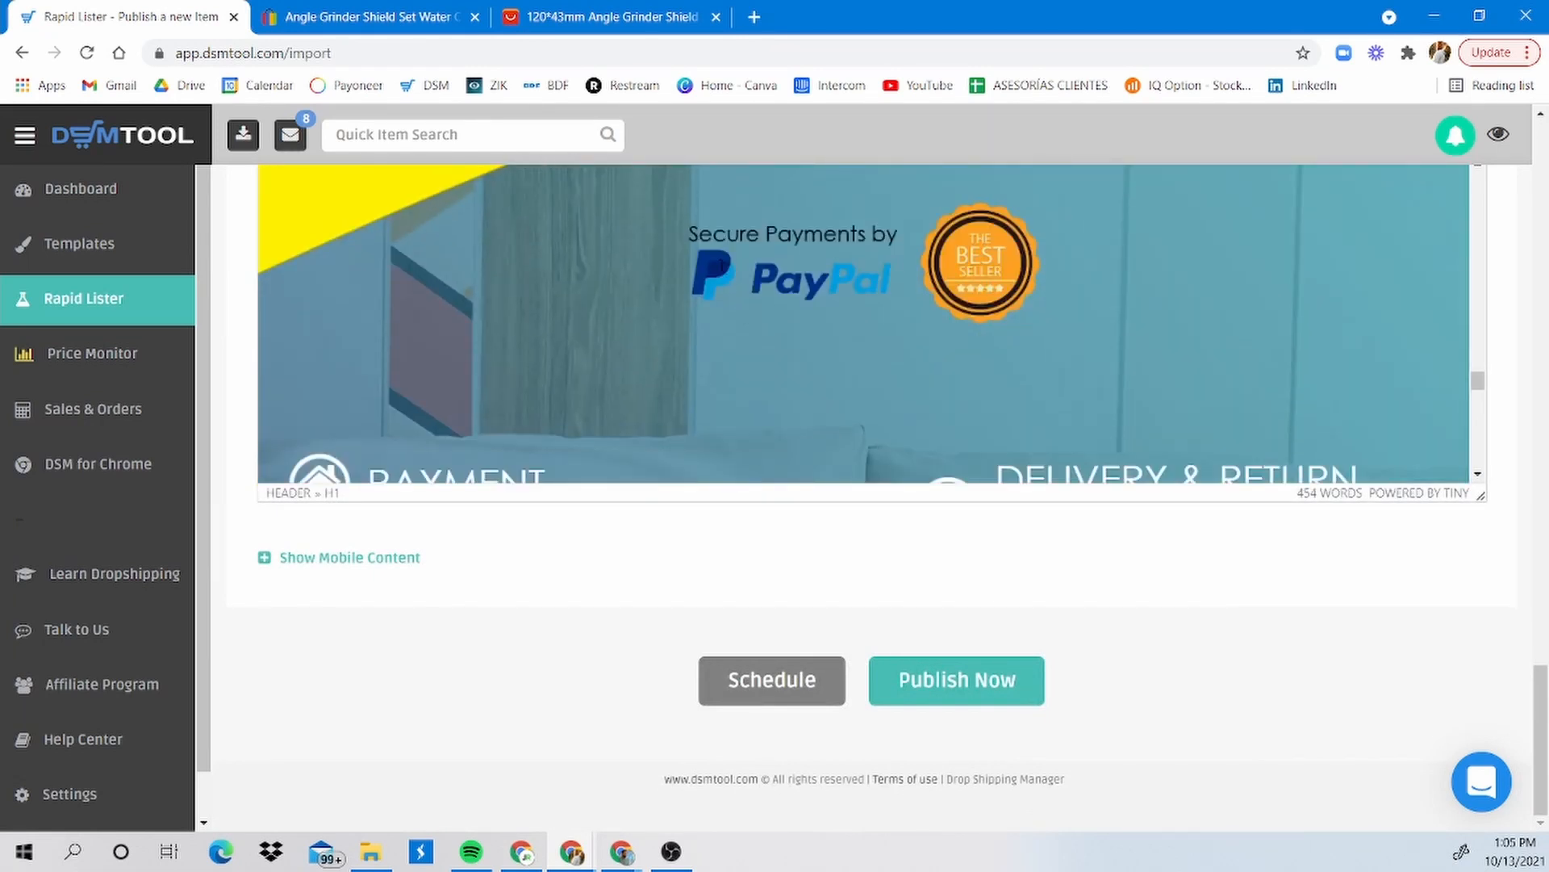
scroll(767, 279, down, 2)
scroll(766, 279, up, 3)
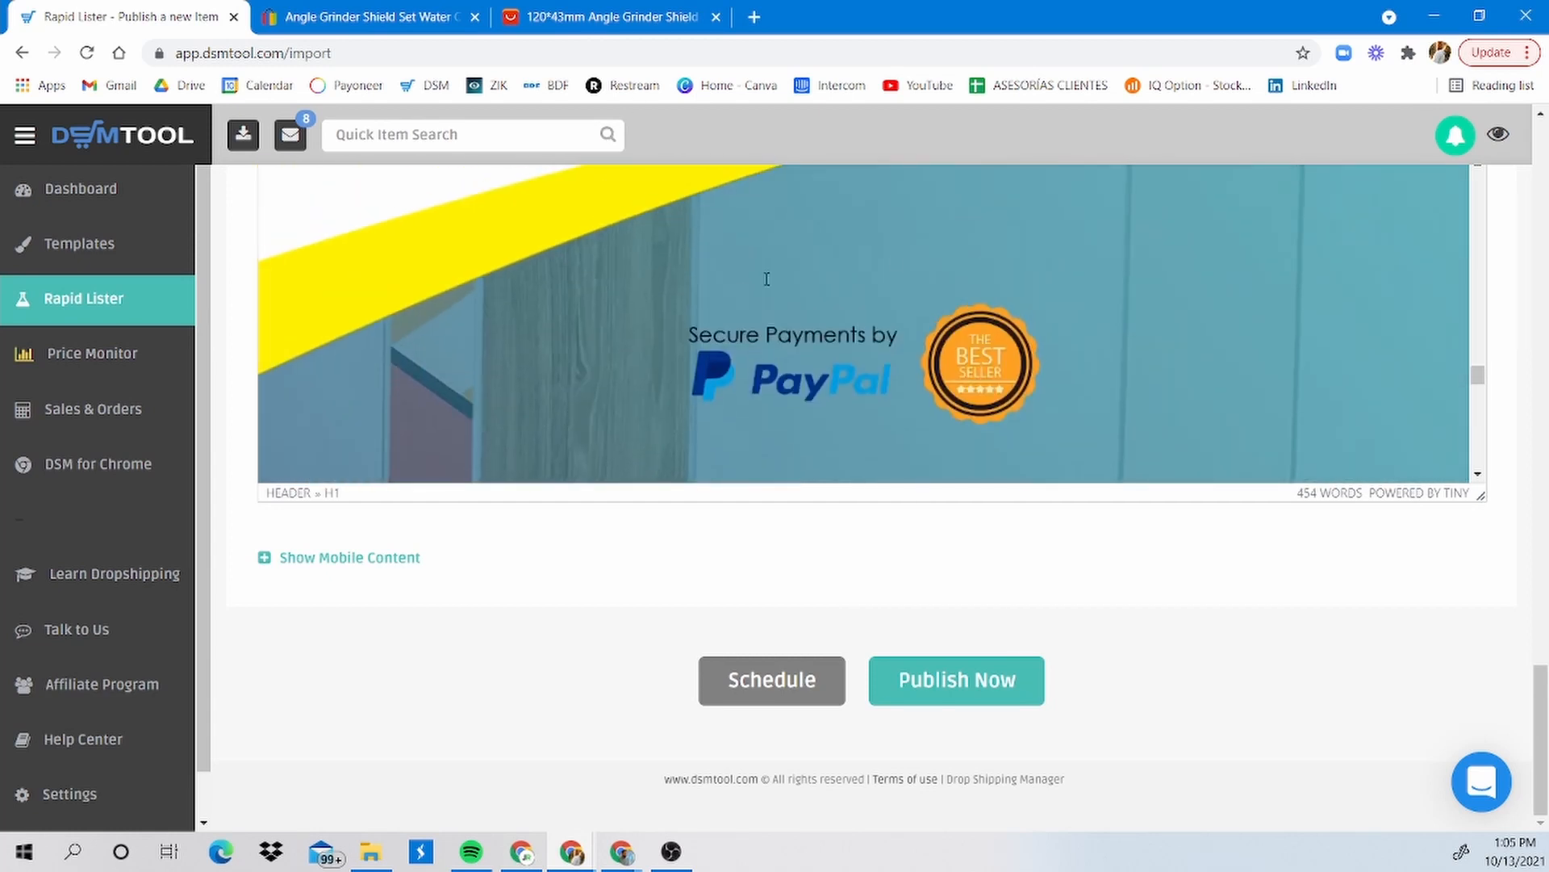
scroll(766, 279, down, 10)
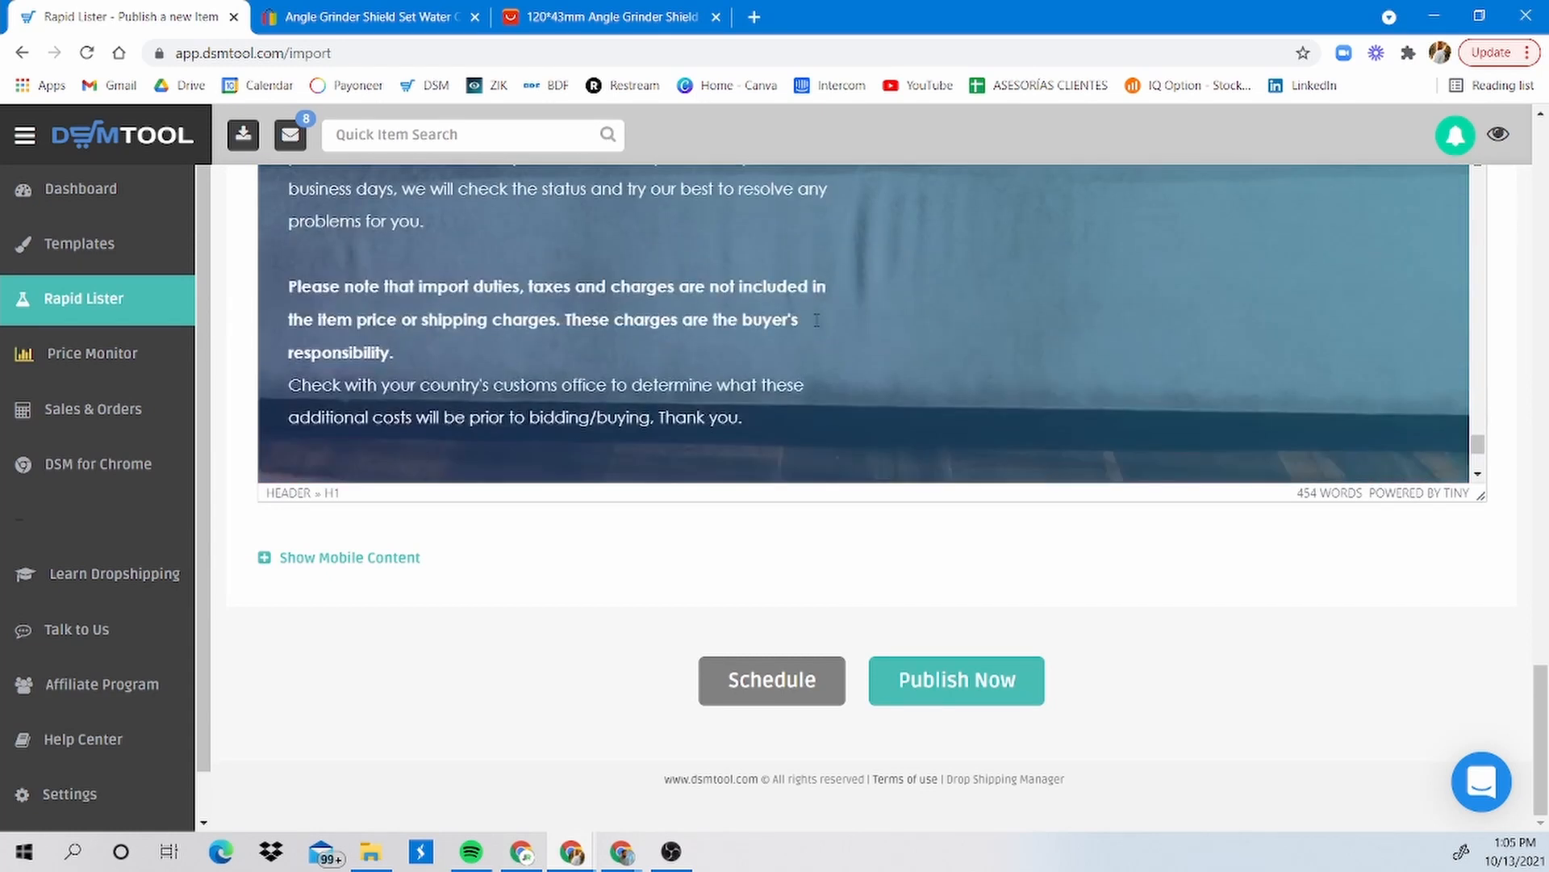
scroll(811, 317, up, 20)
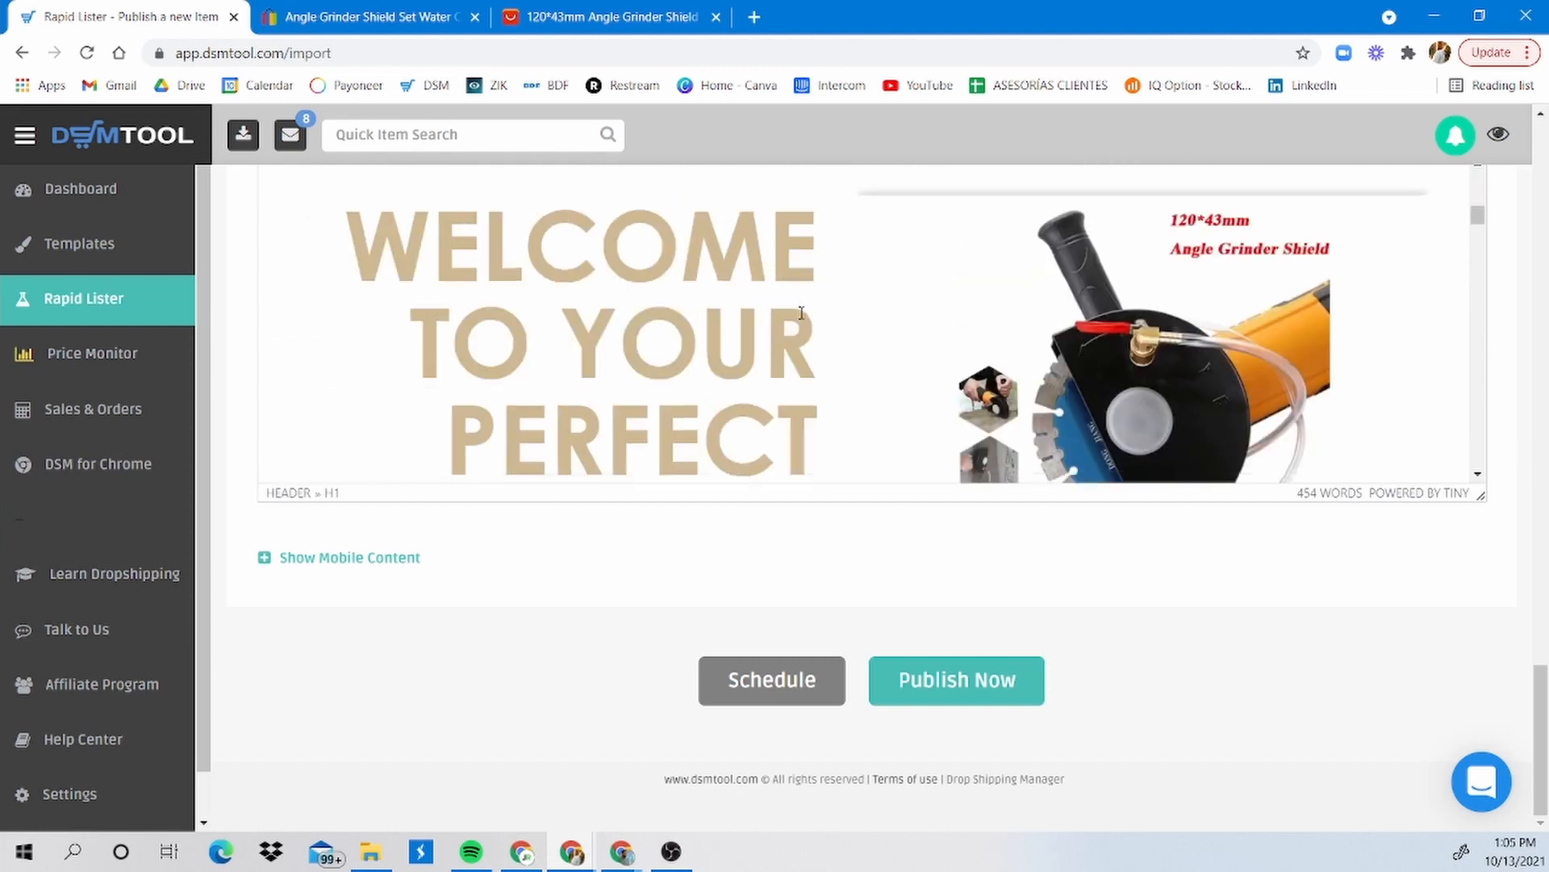
Go back to the listing's basic details and set the "Provides clean safer Air" photo as the main image.
scroll(801, 313, up, 15)
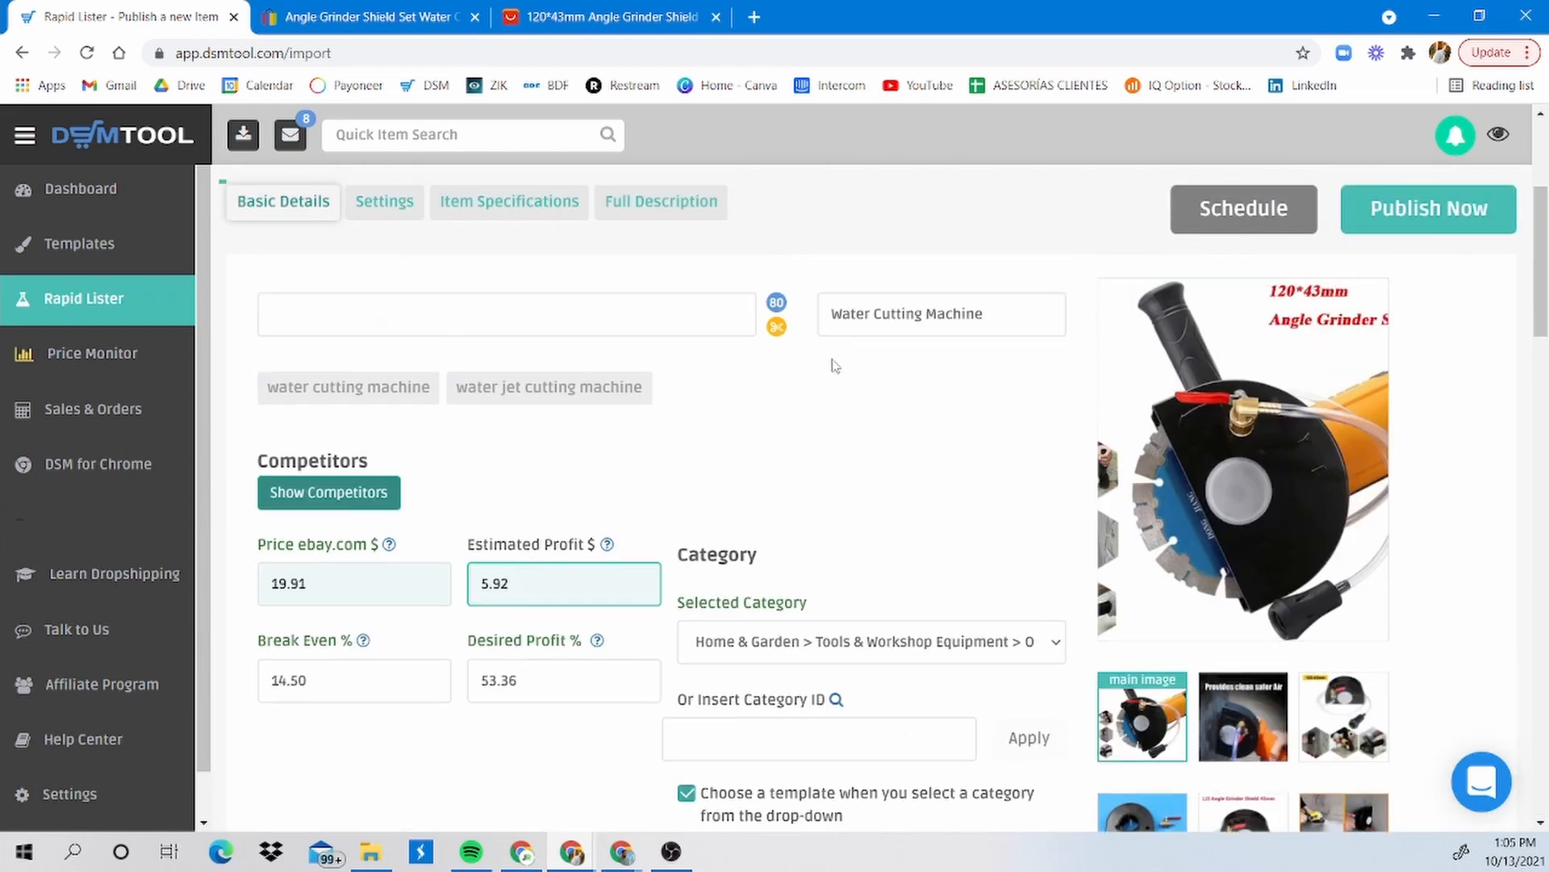
scroll(836, 365, down, 3)
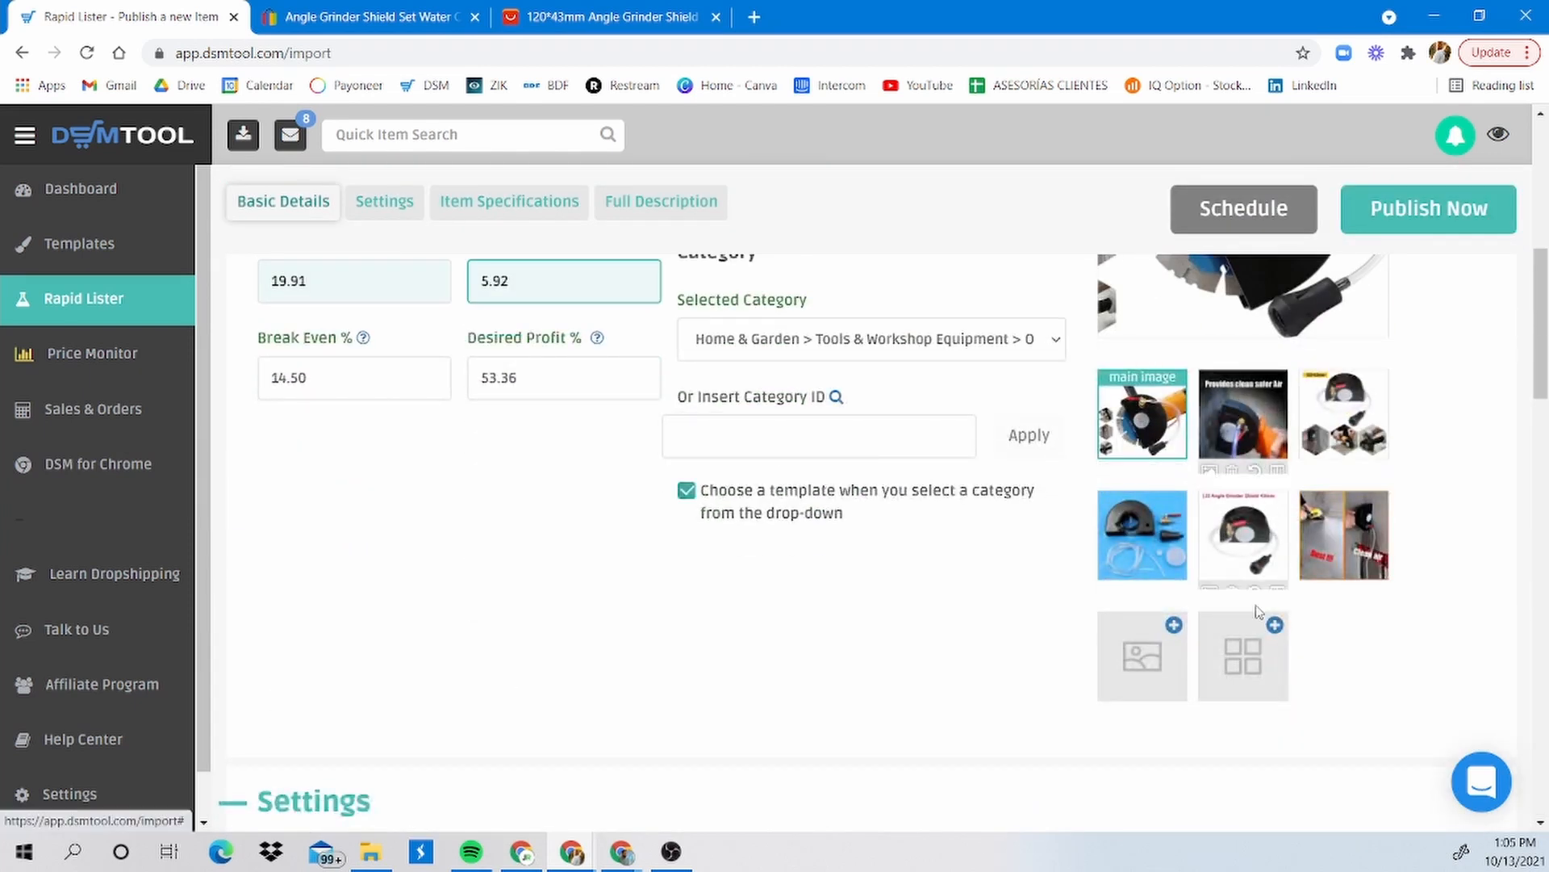
click(1223, 422)
scroll(1220, 419, up, 3)
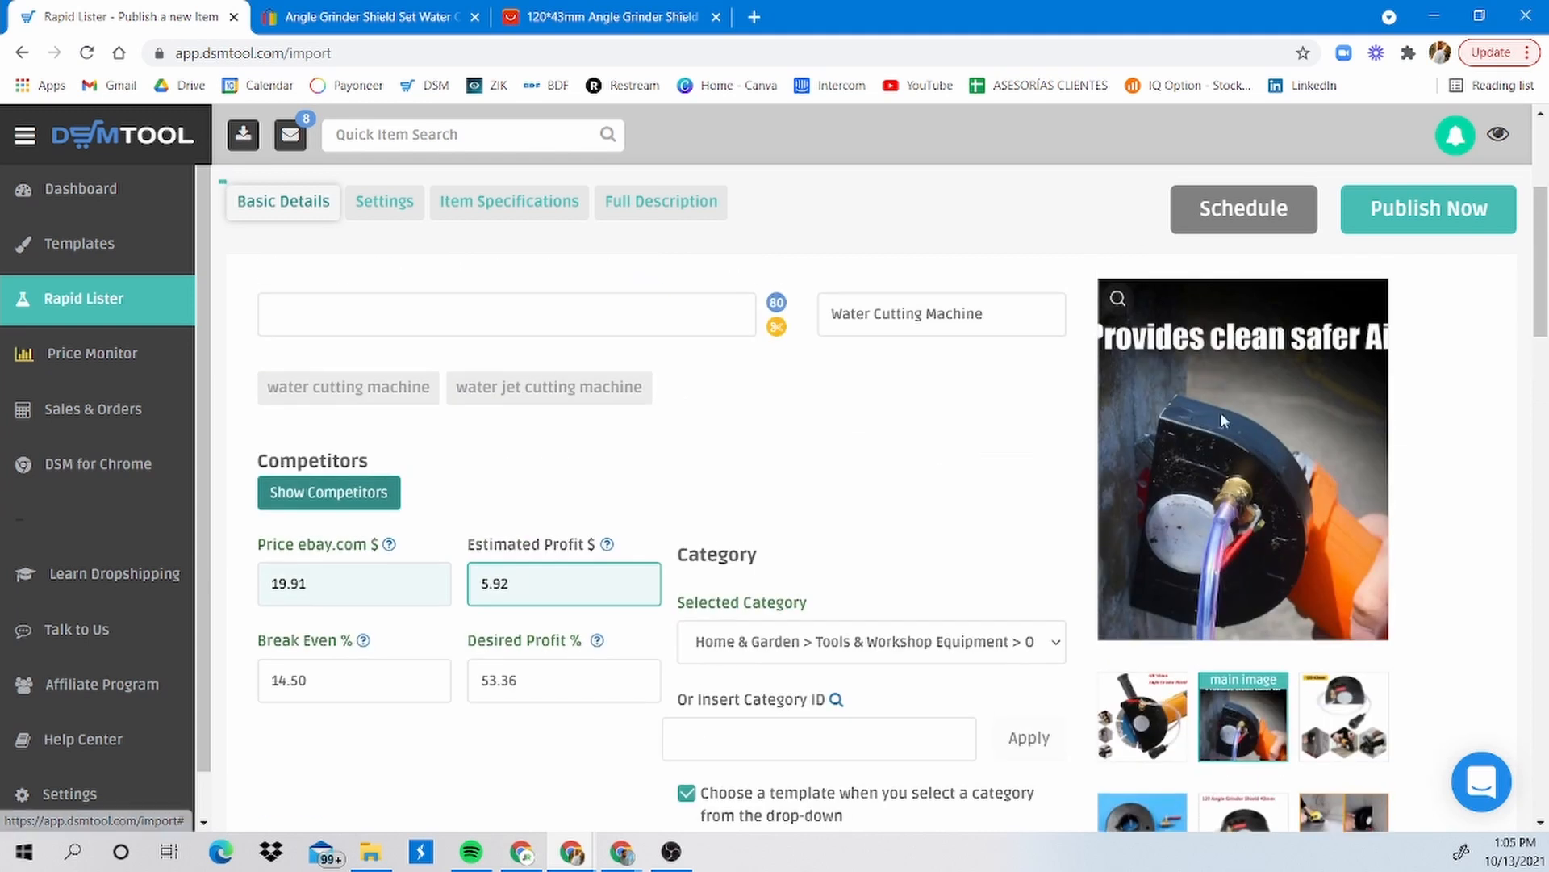
scroll(1369, 413, down, 1)
scroll(1315, 421, up, 1)
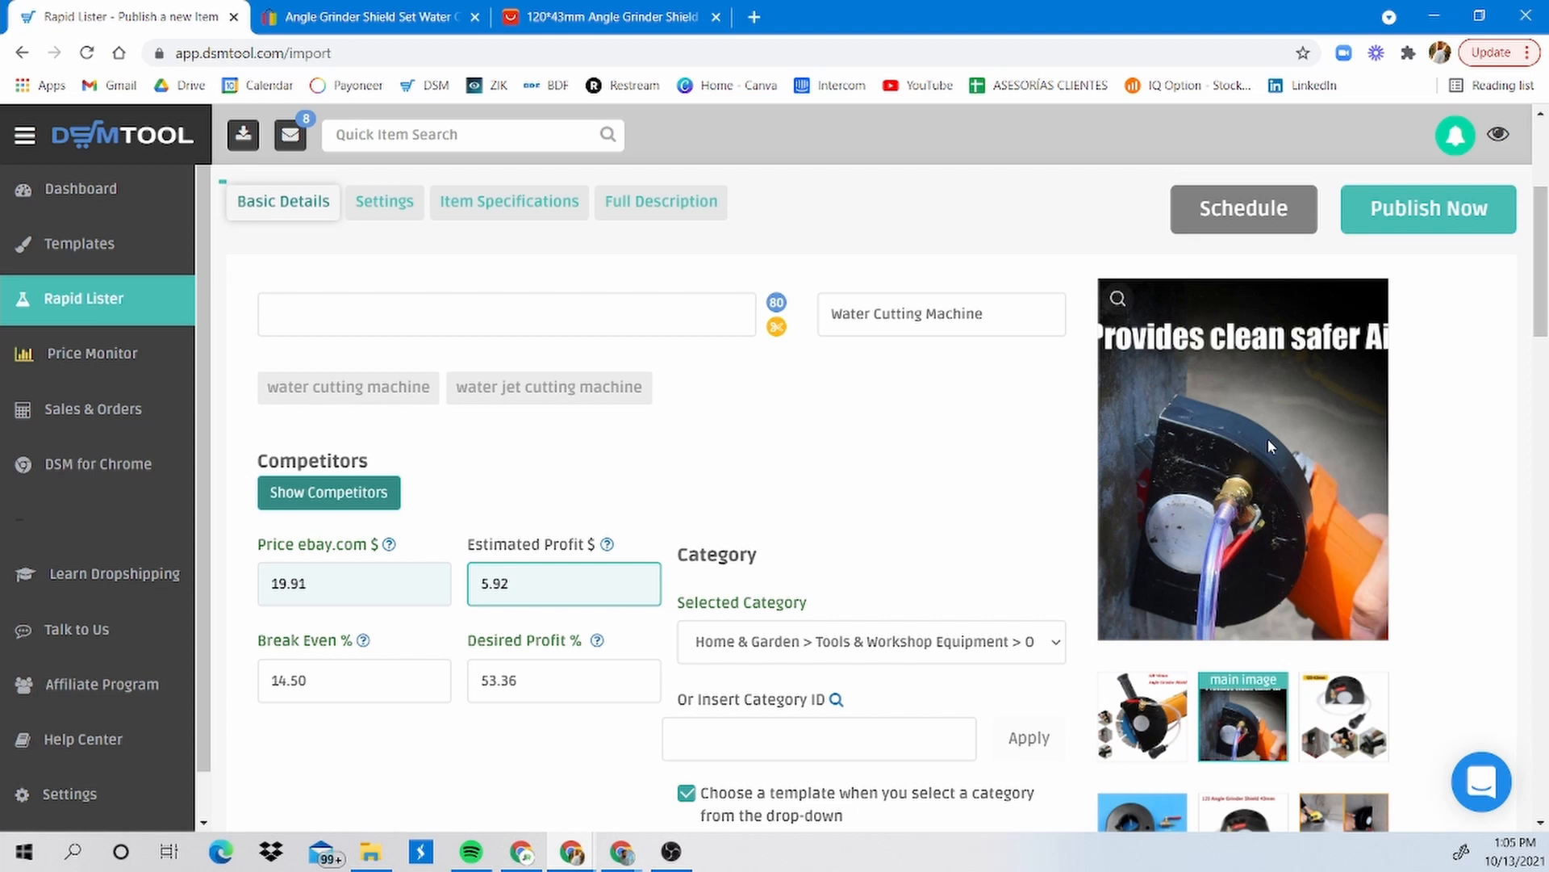
Set the photo of the shield with its hose above three hexagonal usage shots as the listing's main image.
scroll(1405, 460, down, 1)
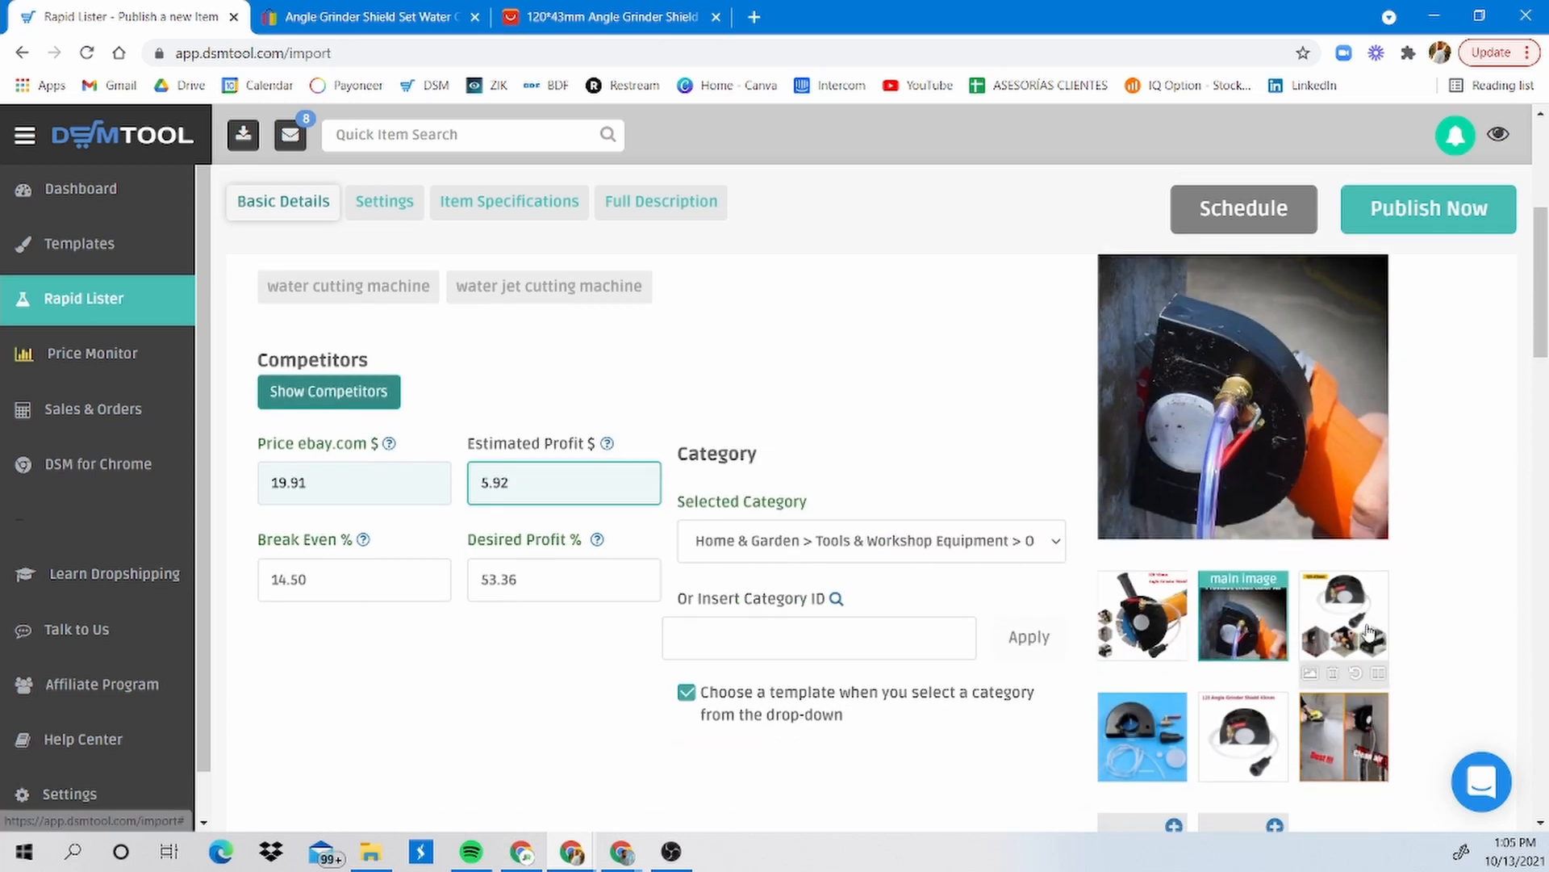
scroll(1433, 414, up, 2)
scroll(1432, 414, down, 2)
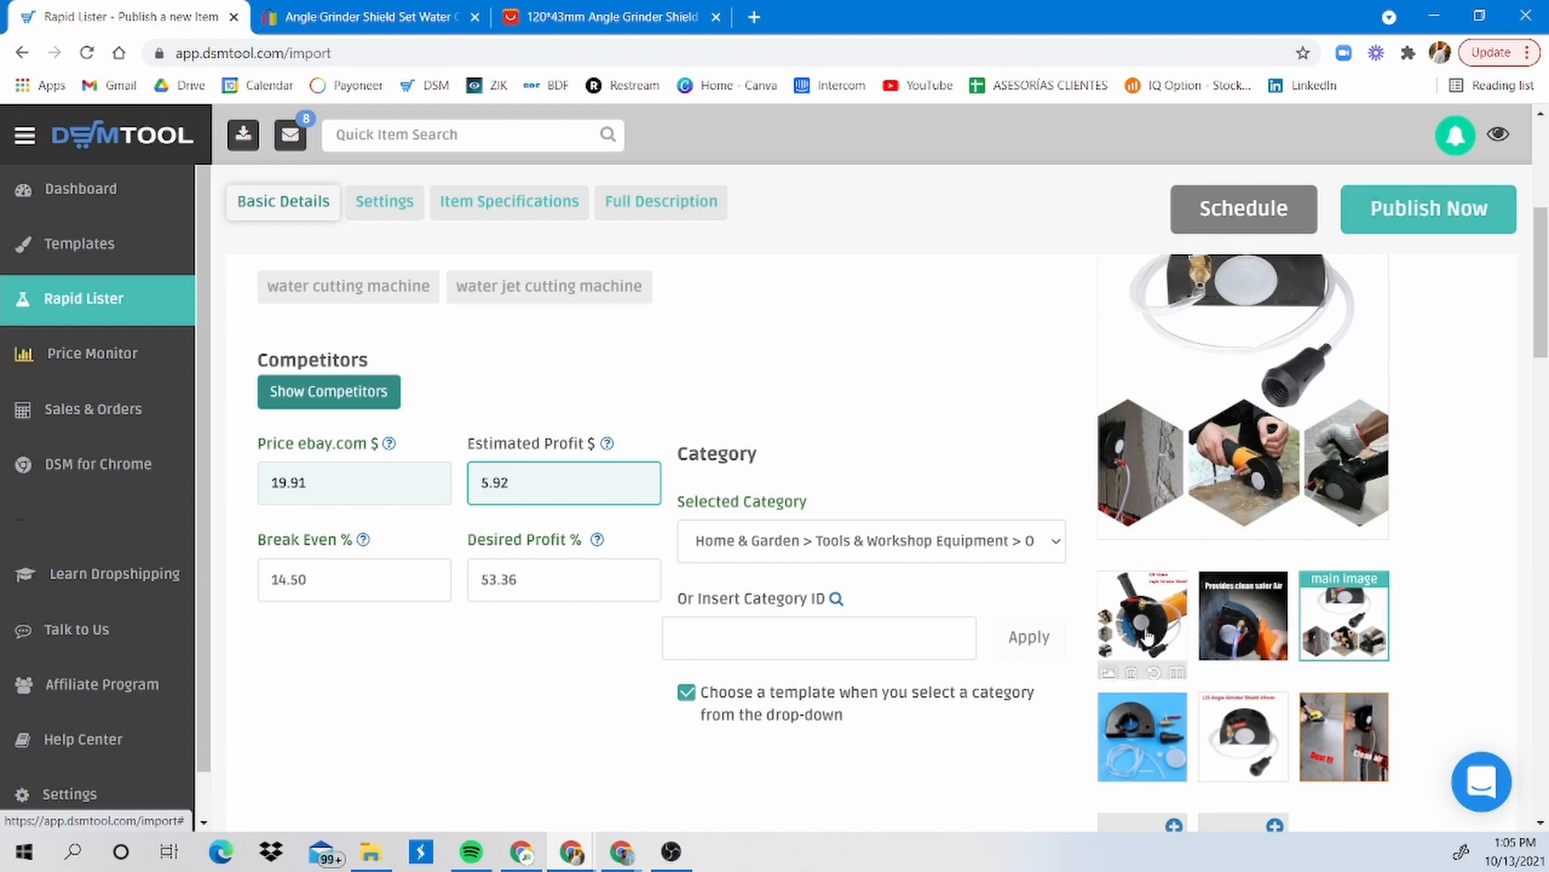
scroll(1154, 627, down, 1)
scroll(1158, 620, down, 2)
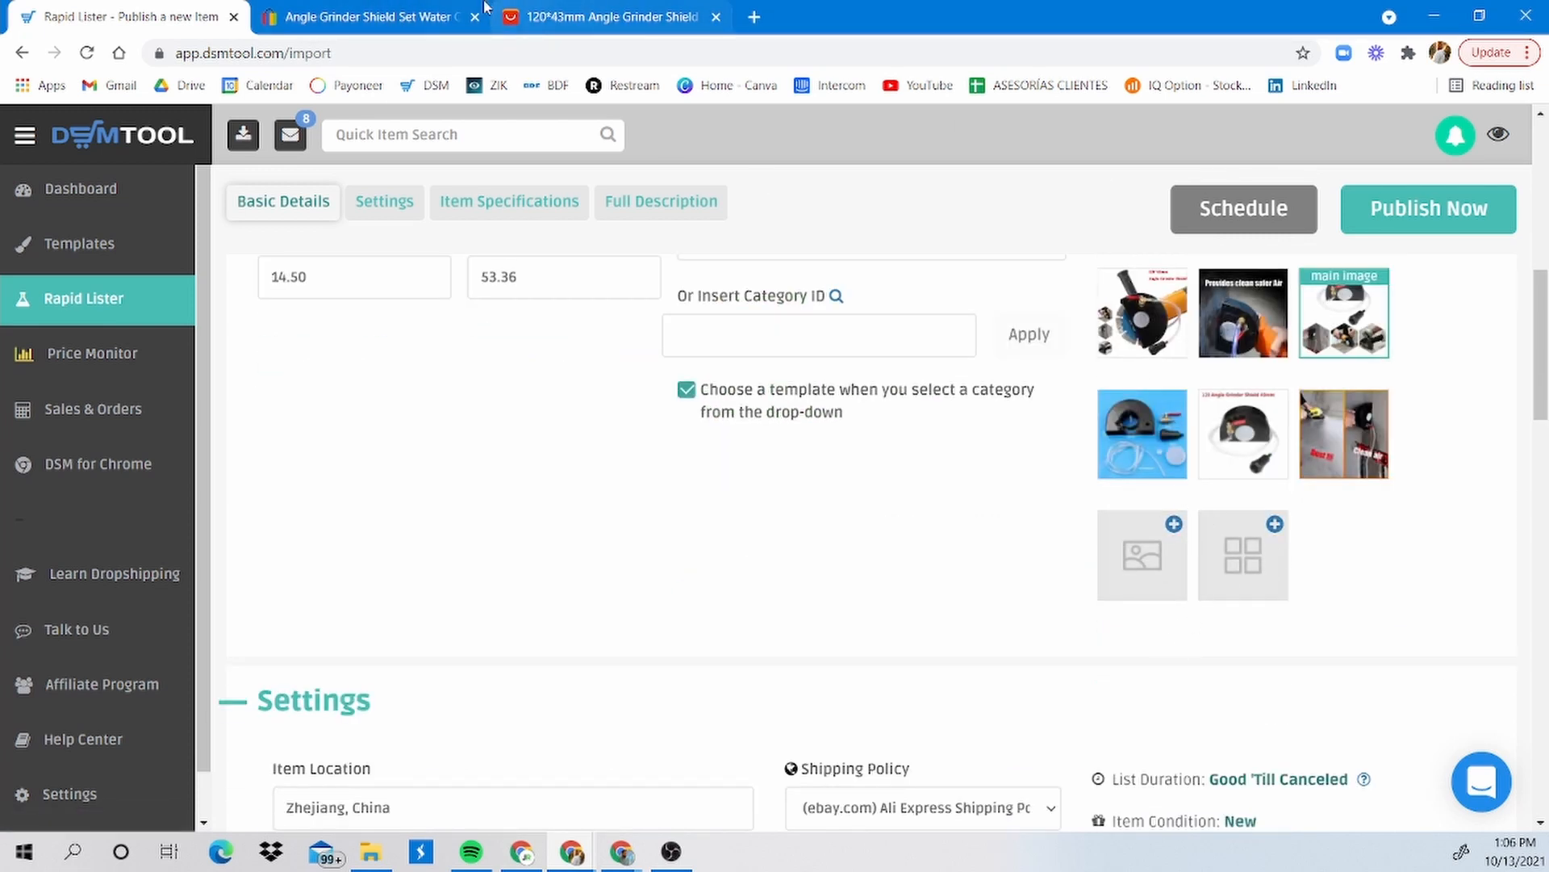
Switch to the AliExpress product page and look through the overview's description text and product photos.
click(611, 16)
scroll(885, 393, up, 15)
scroll(888, 400, down, 20)
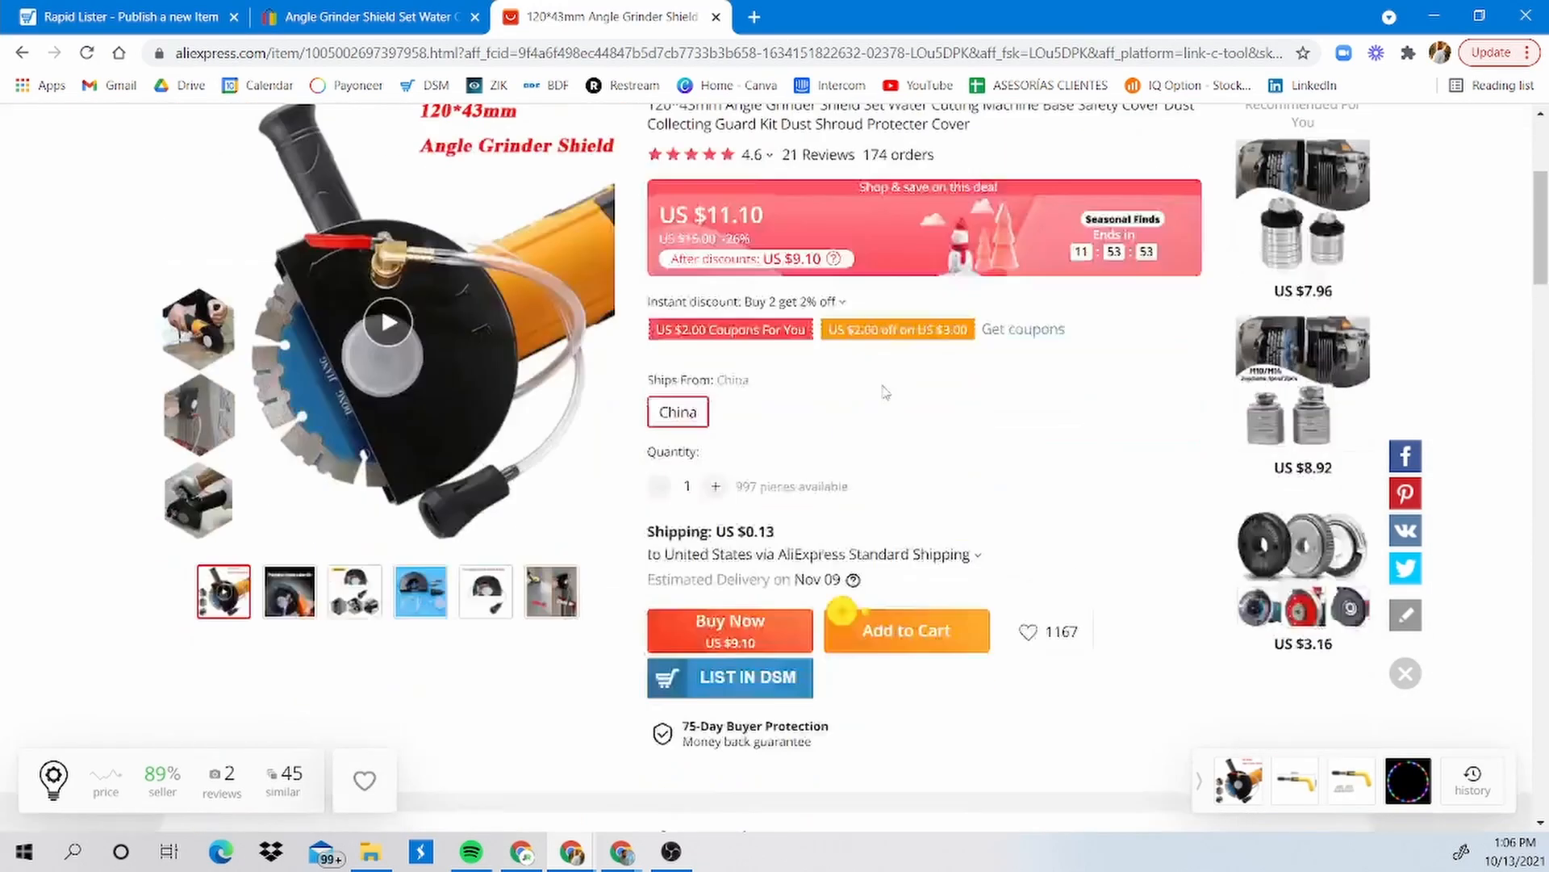
scroll(896, 413, up, 12)
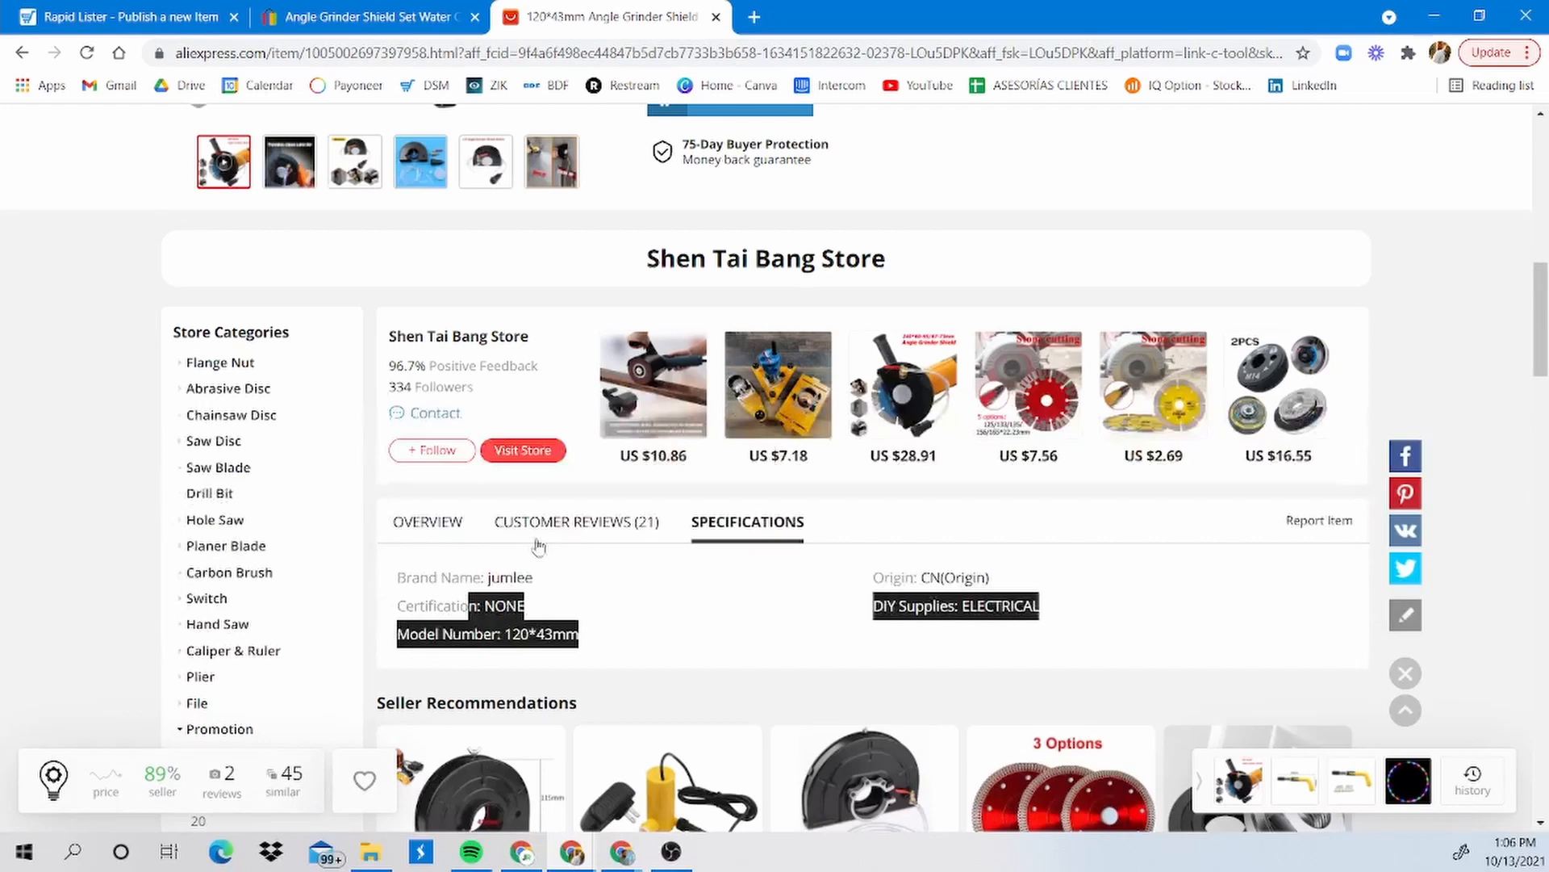
click(442, 525)
scroll(914, 438, down, 10)
scroll(915, 438, down, 20)
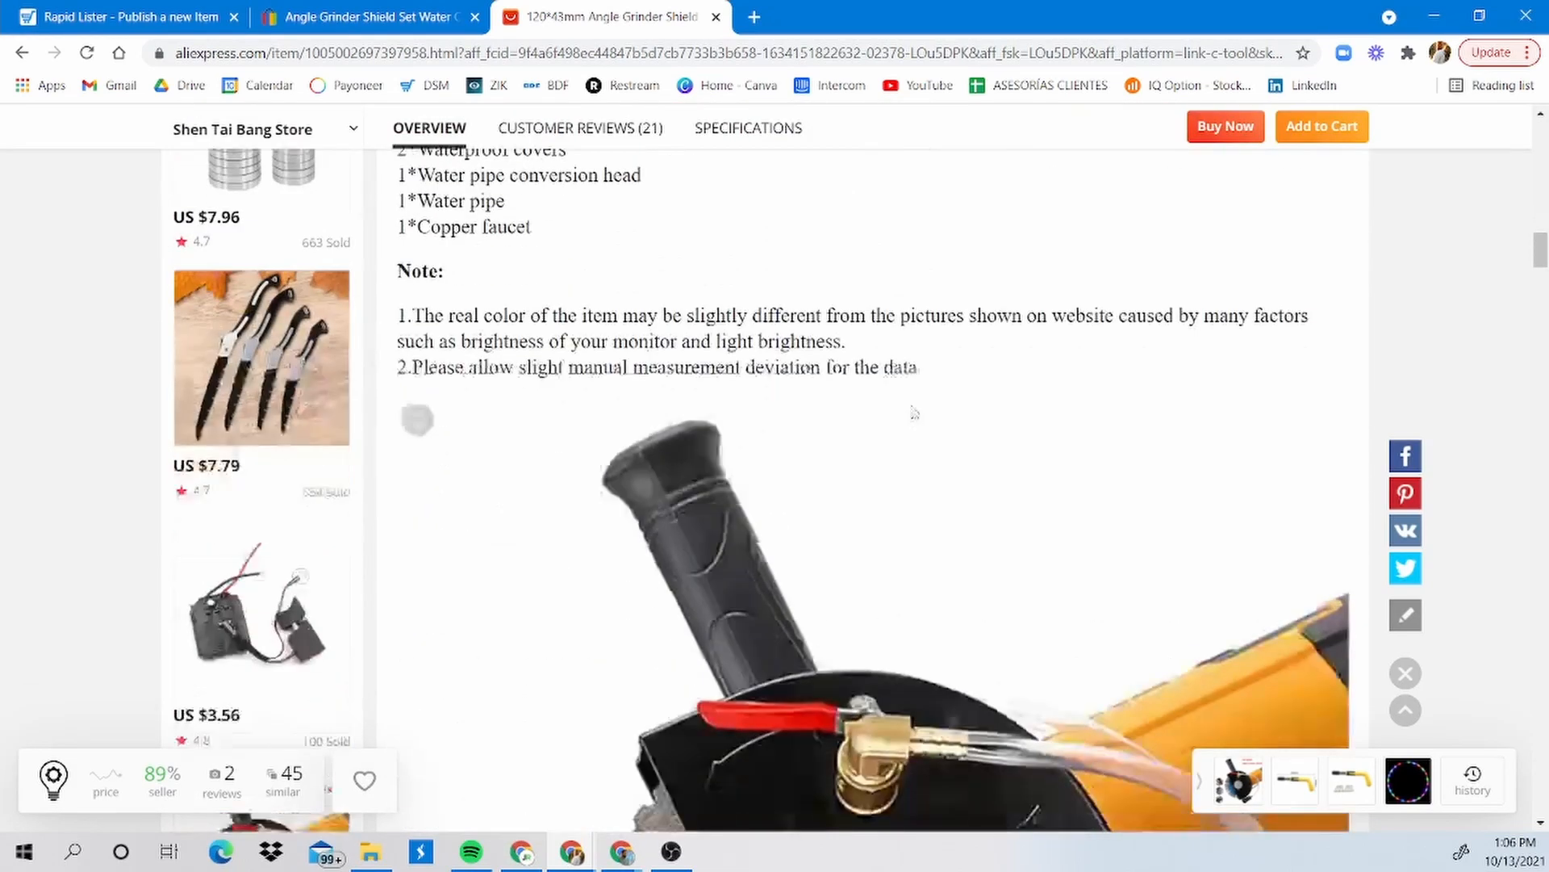
scroll(906, 372, down, 15)
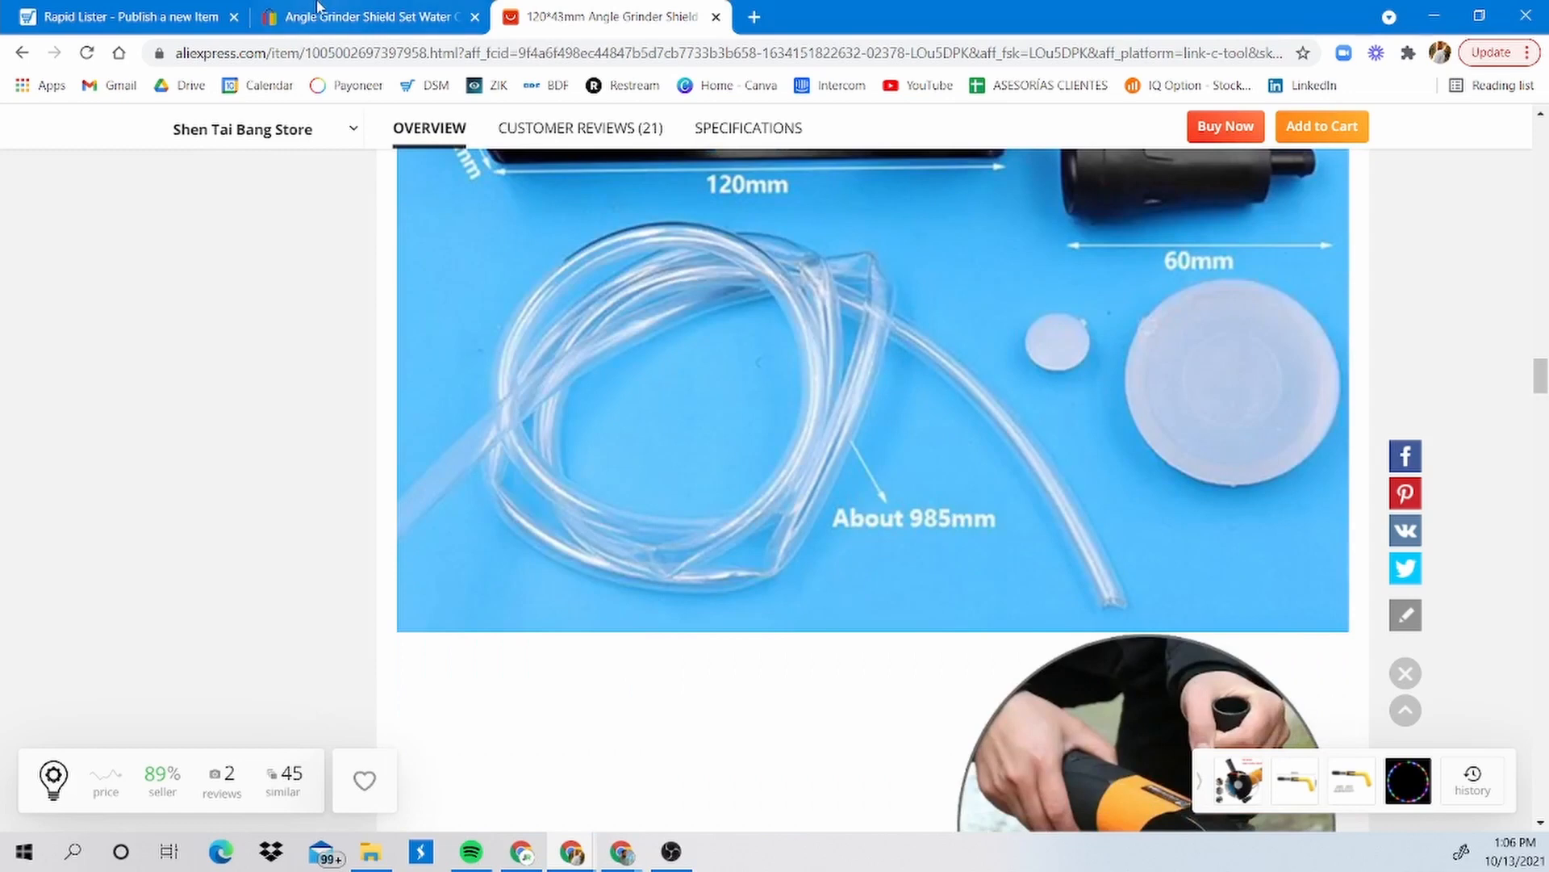
Switch to the competitor's eBay listing, enlarge its main grinder shield photo and copy the image.
click(365, 10)
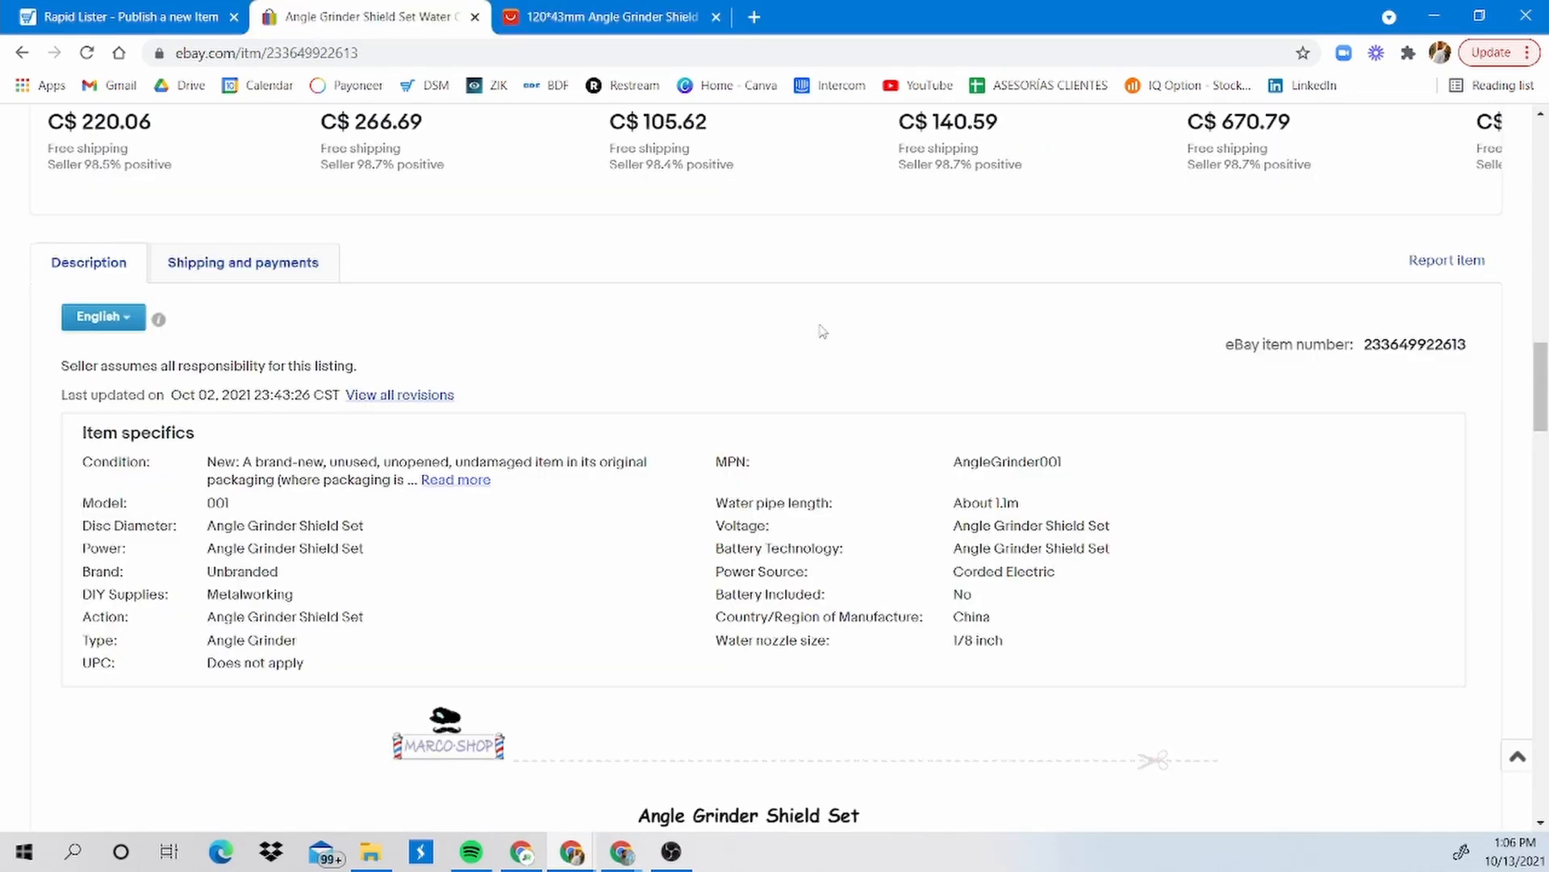
scroll(822, 332, up, 15)
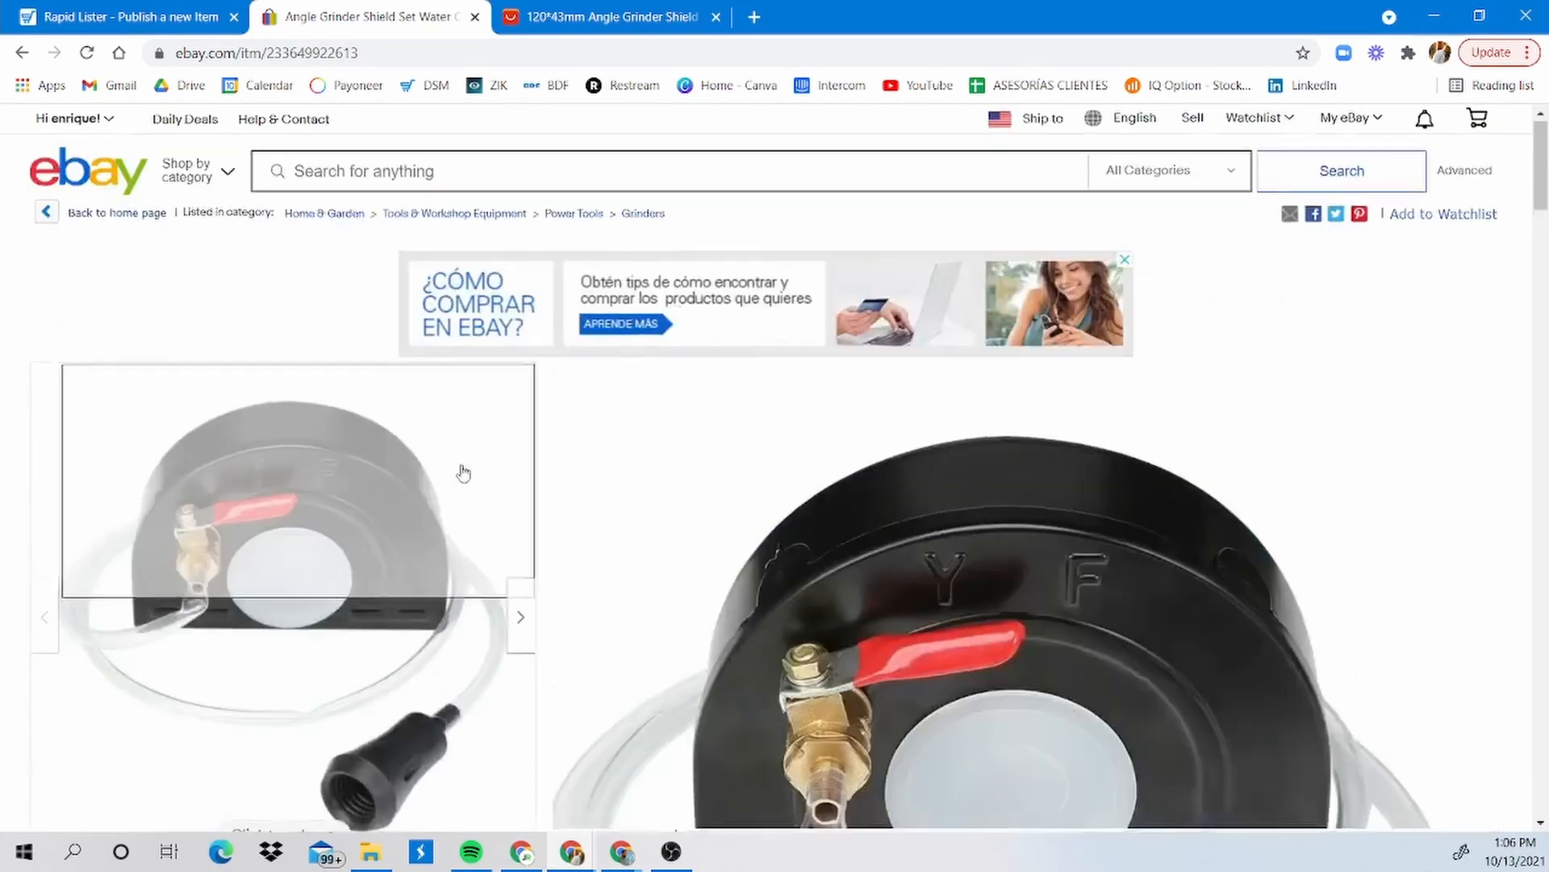
scroll(463, 473, down, 5)
scroll(360, 373, up, 4)
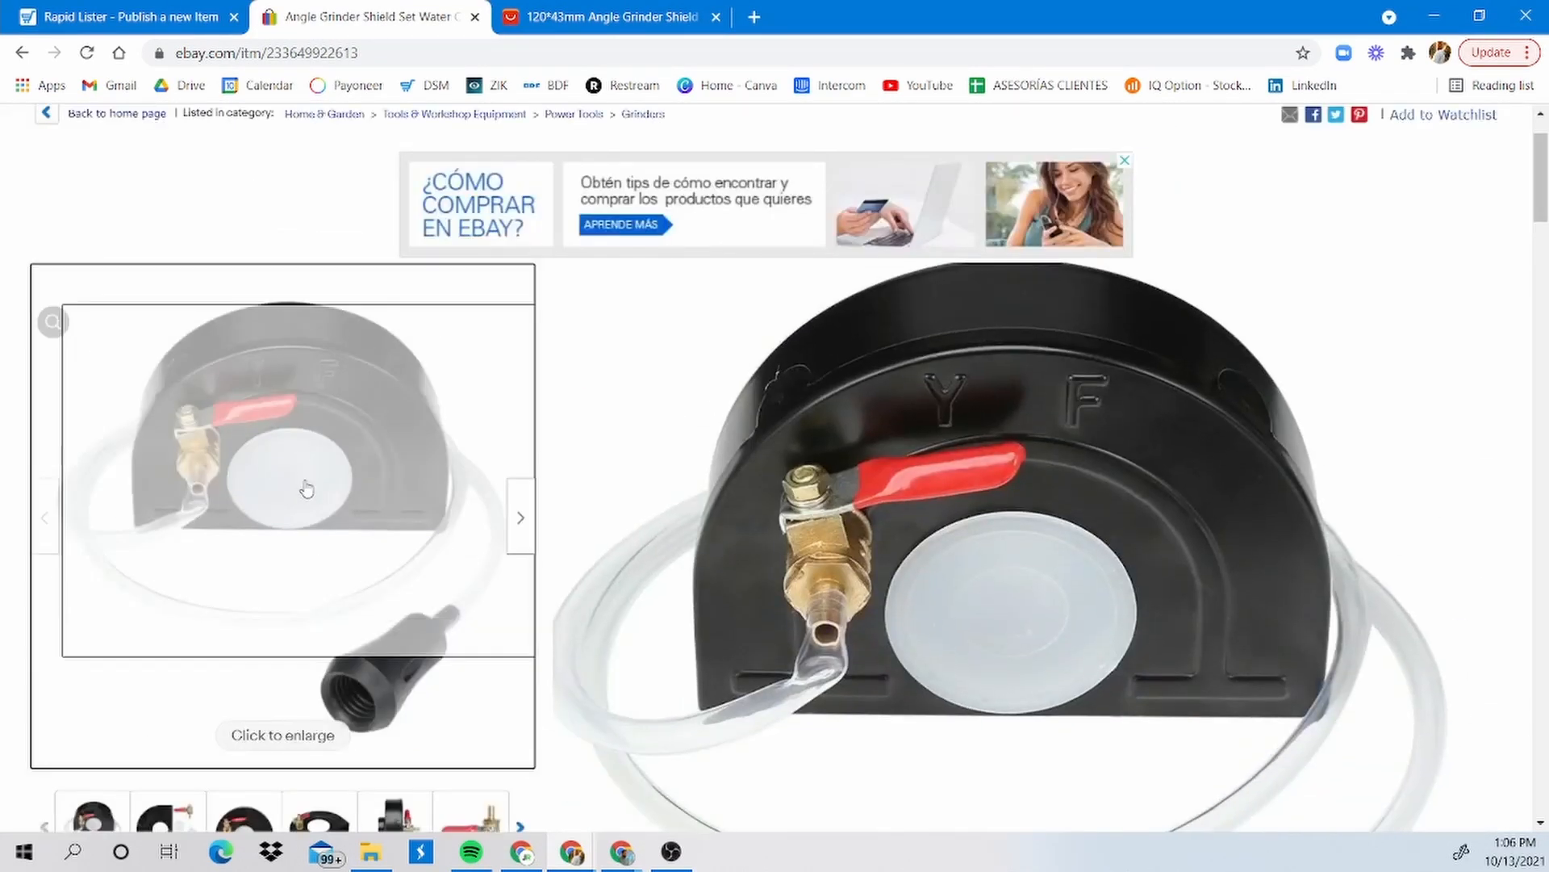
right_click(342, 484)
click(312, 391)
click(313, 391)
right_click(753, 339)
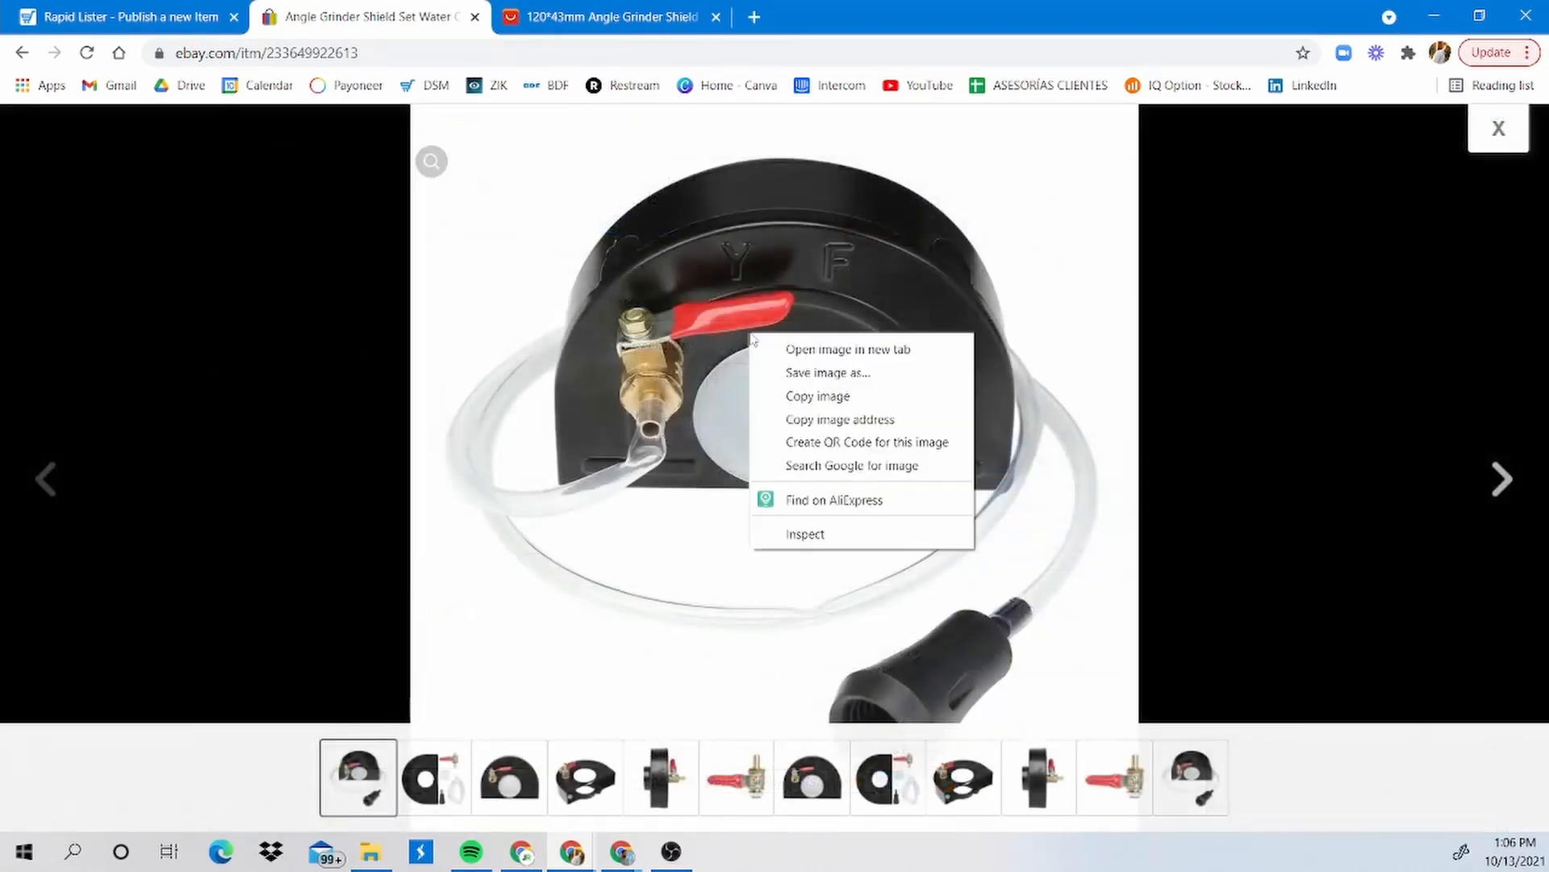
click(818, 396)
Return to the DSM Tool listing, view the options for adding another image and close them without uploading.
click(194, 16)
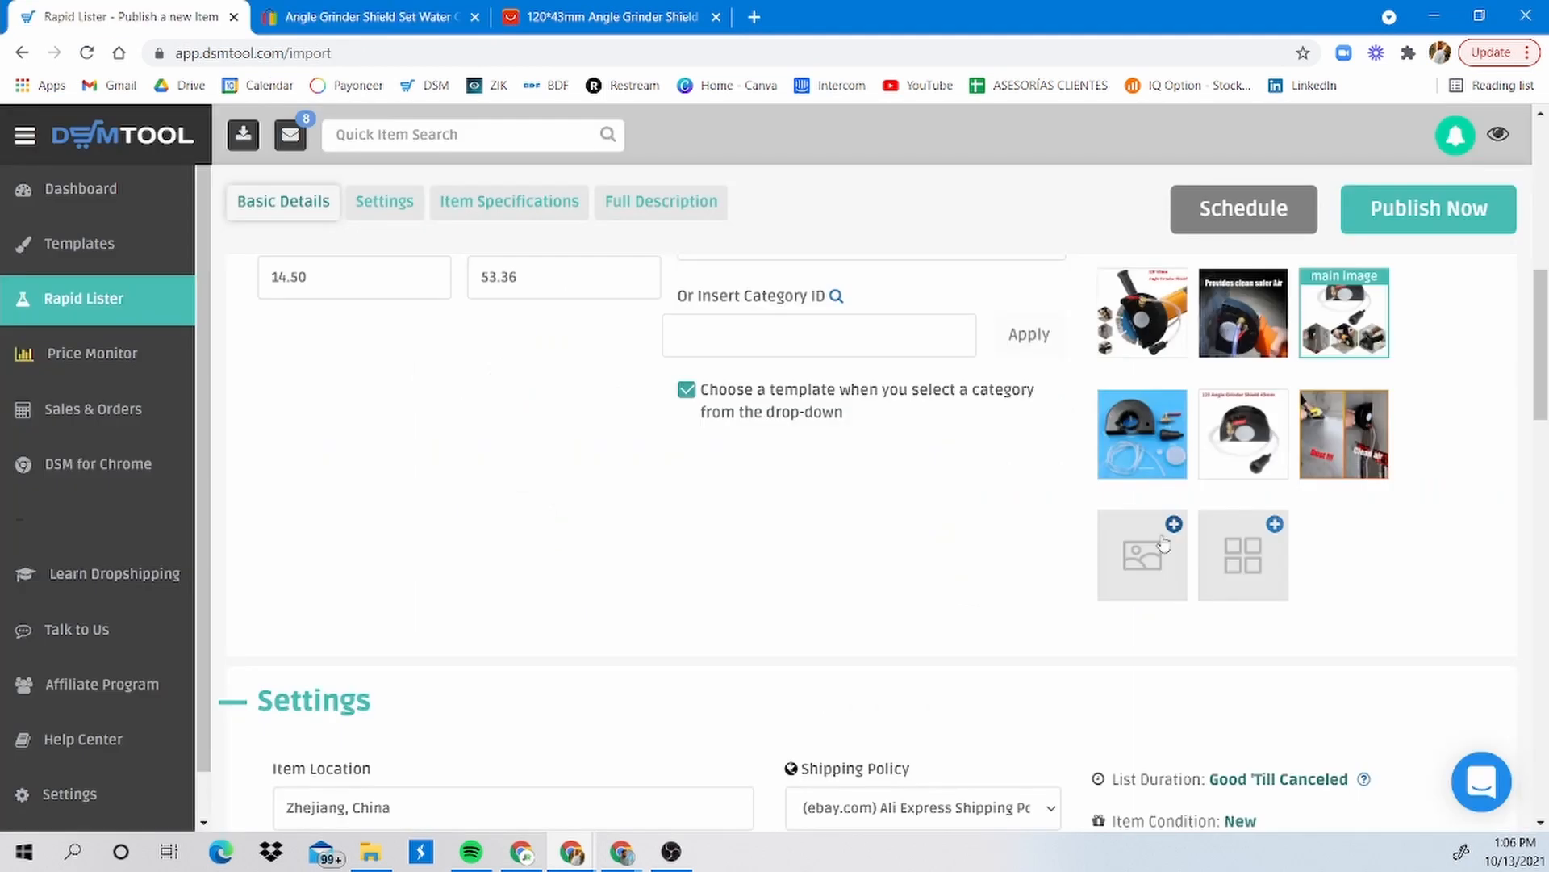
click(1165, 545)
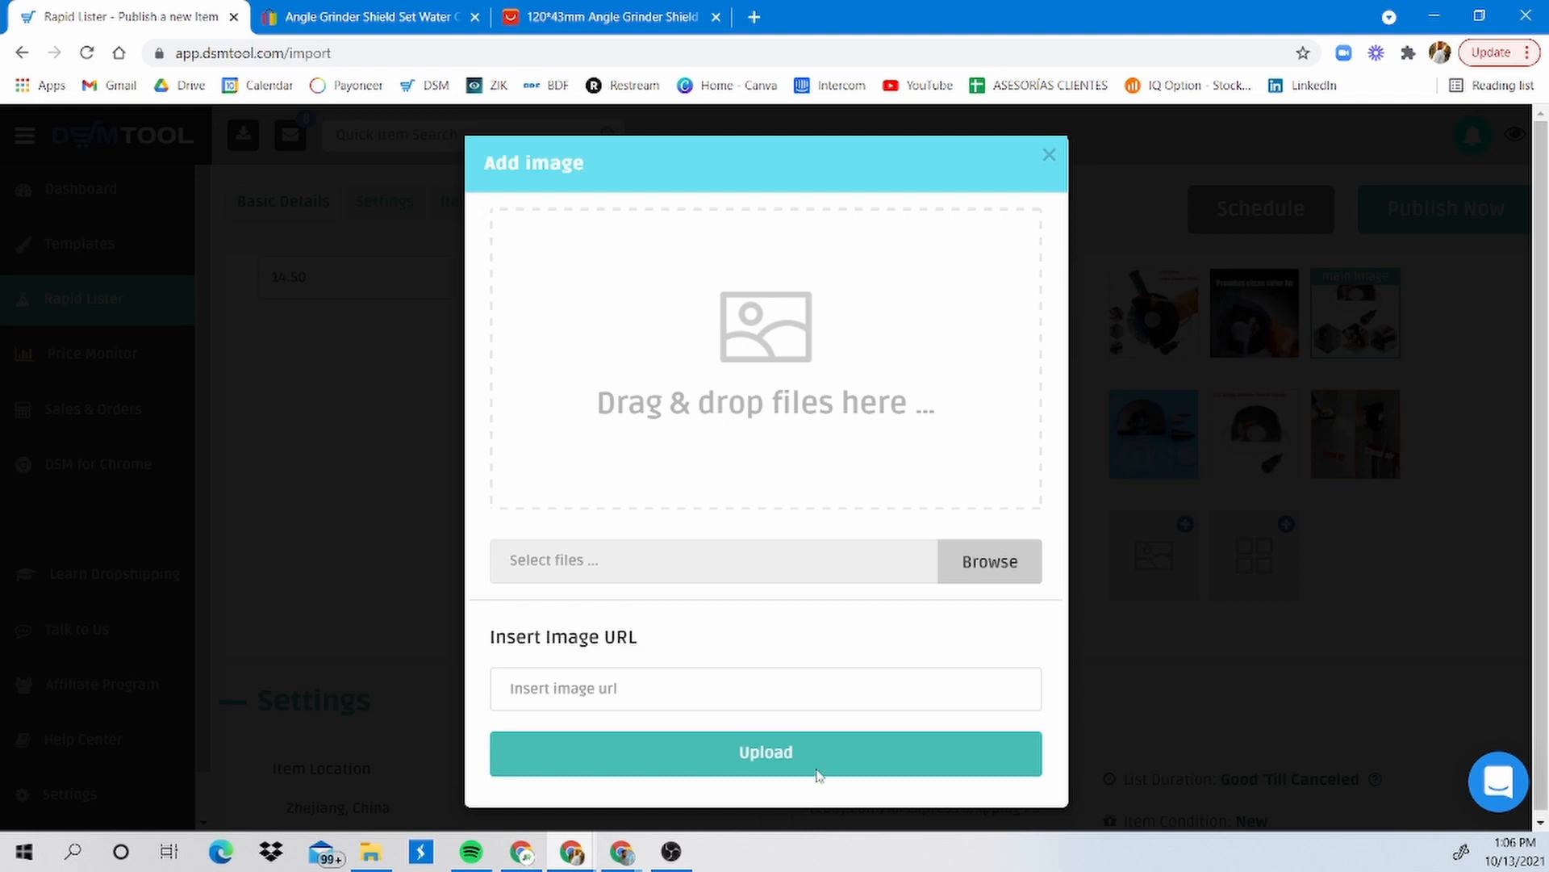
click(1049, 154)
View the publishing times offered for 14 October 2021 in the listing's schedule and leave without scheduling.
scroll(1114, 323, up, 10)
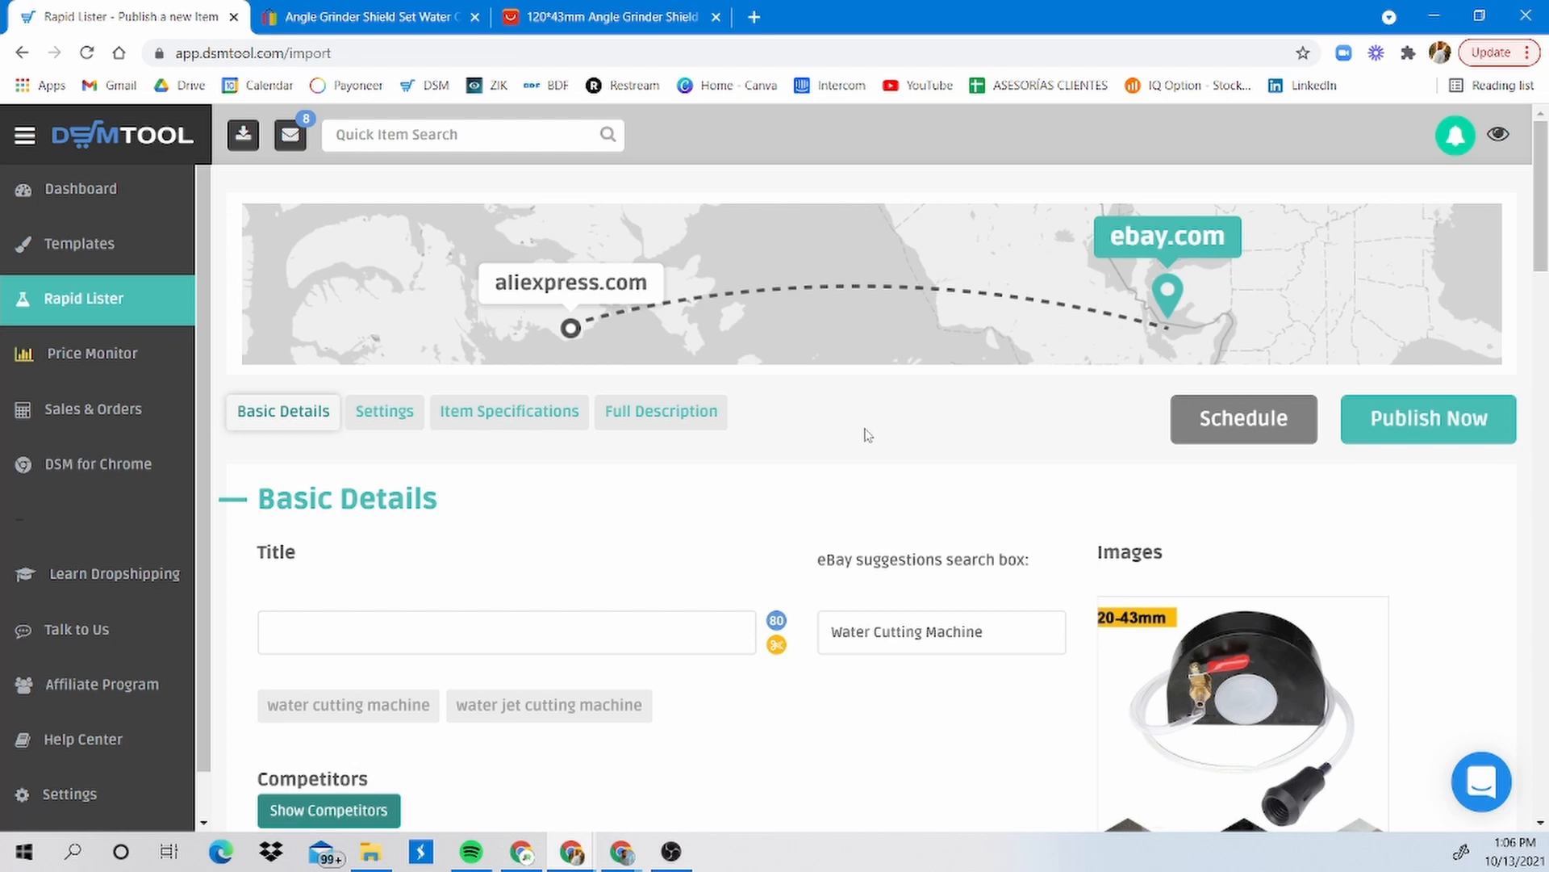
click(1207, 416)
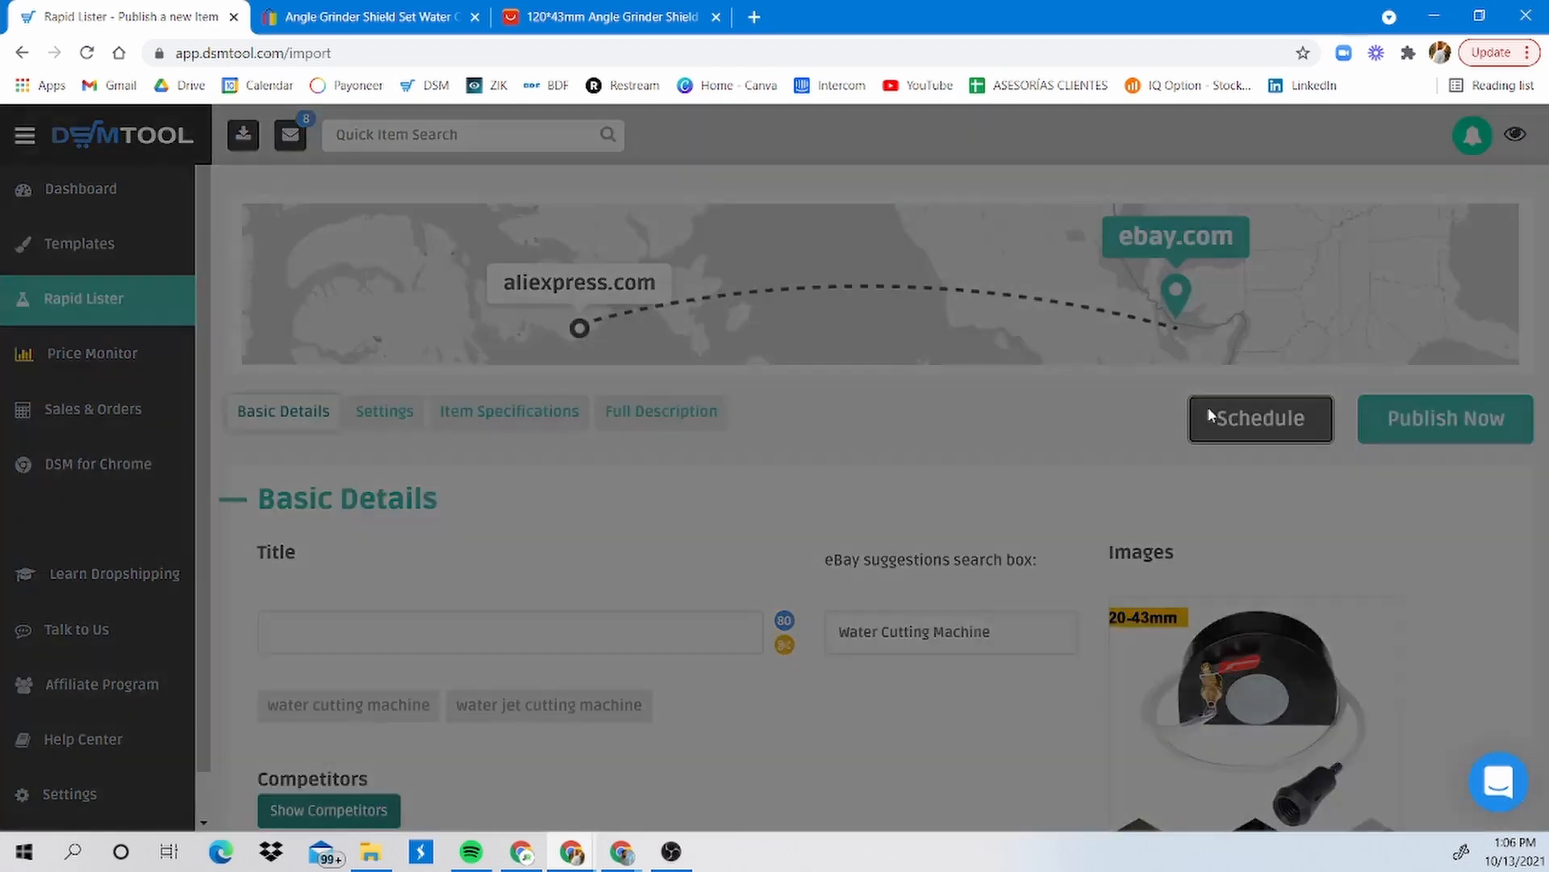
click(721, 292)
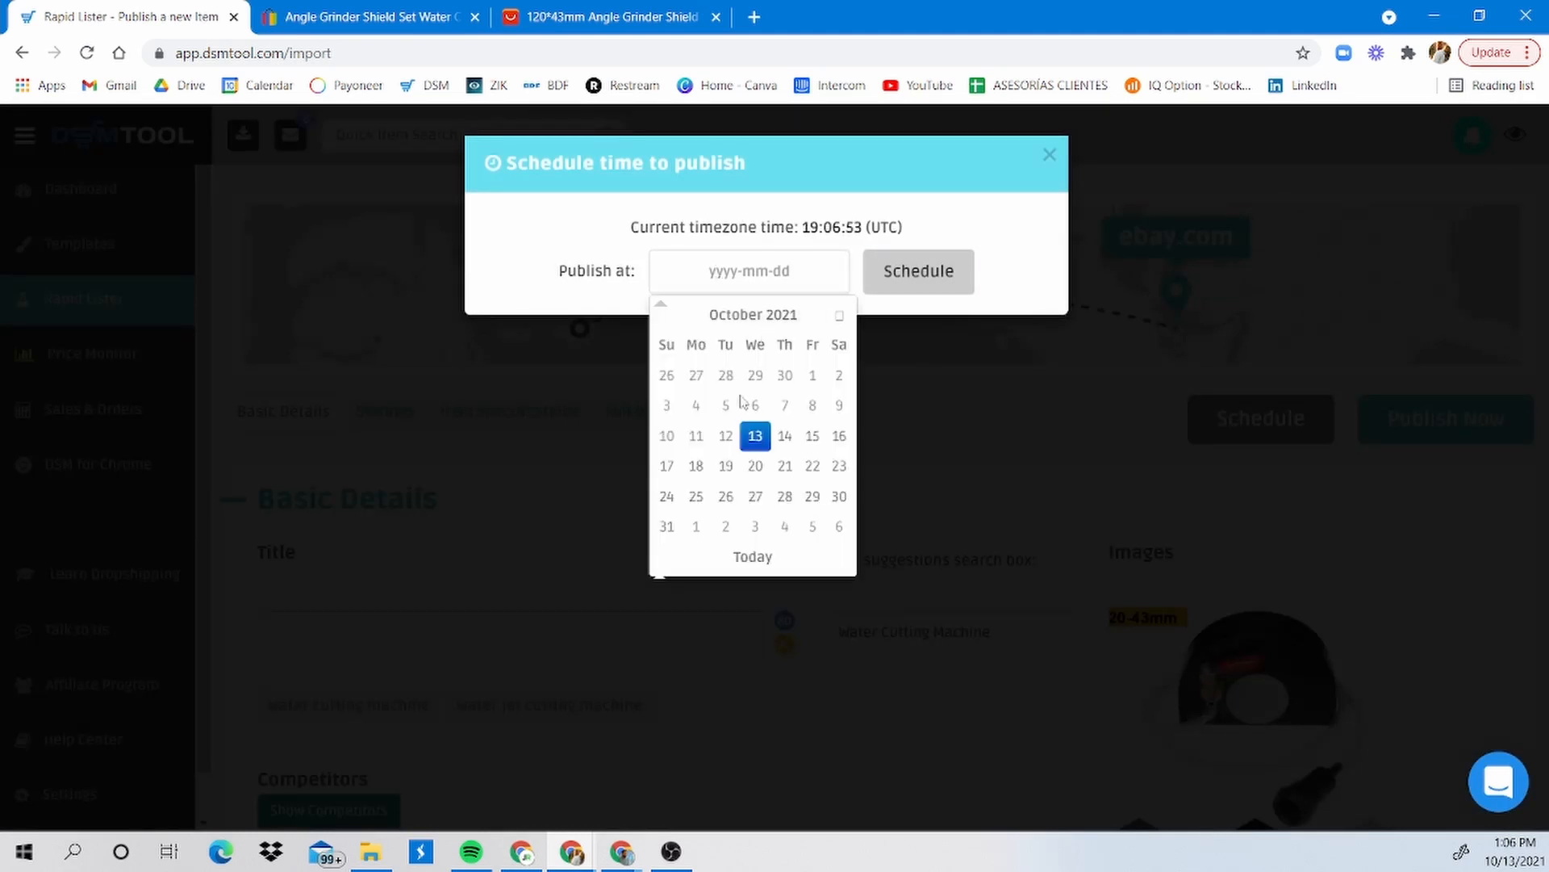
click(785, 436)
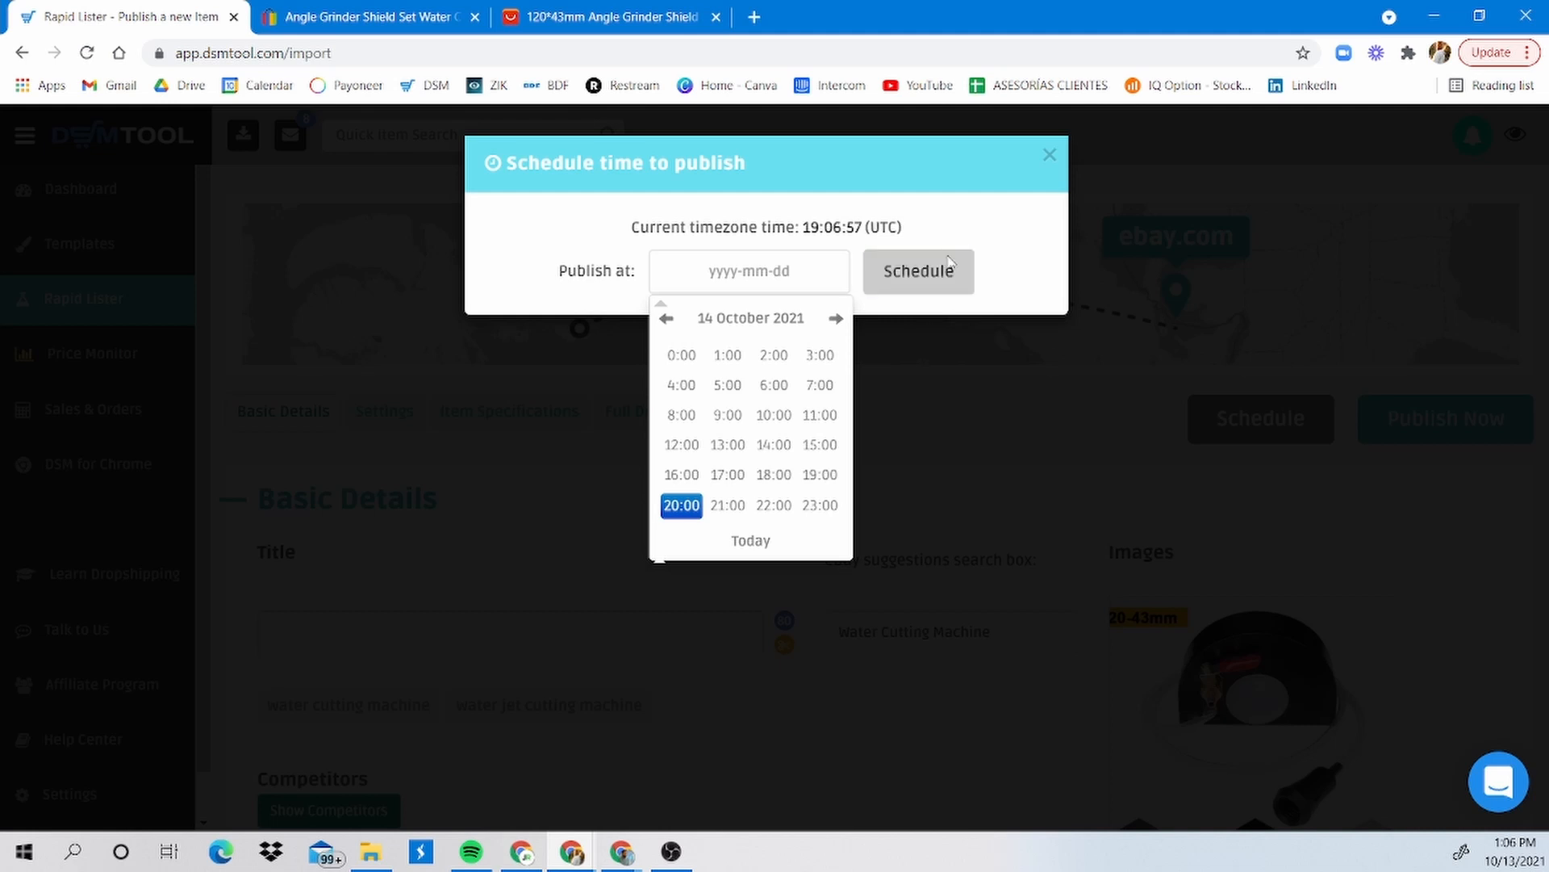
click(1048, 154)
scroll(722, 395, down, 3)
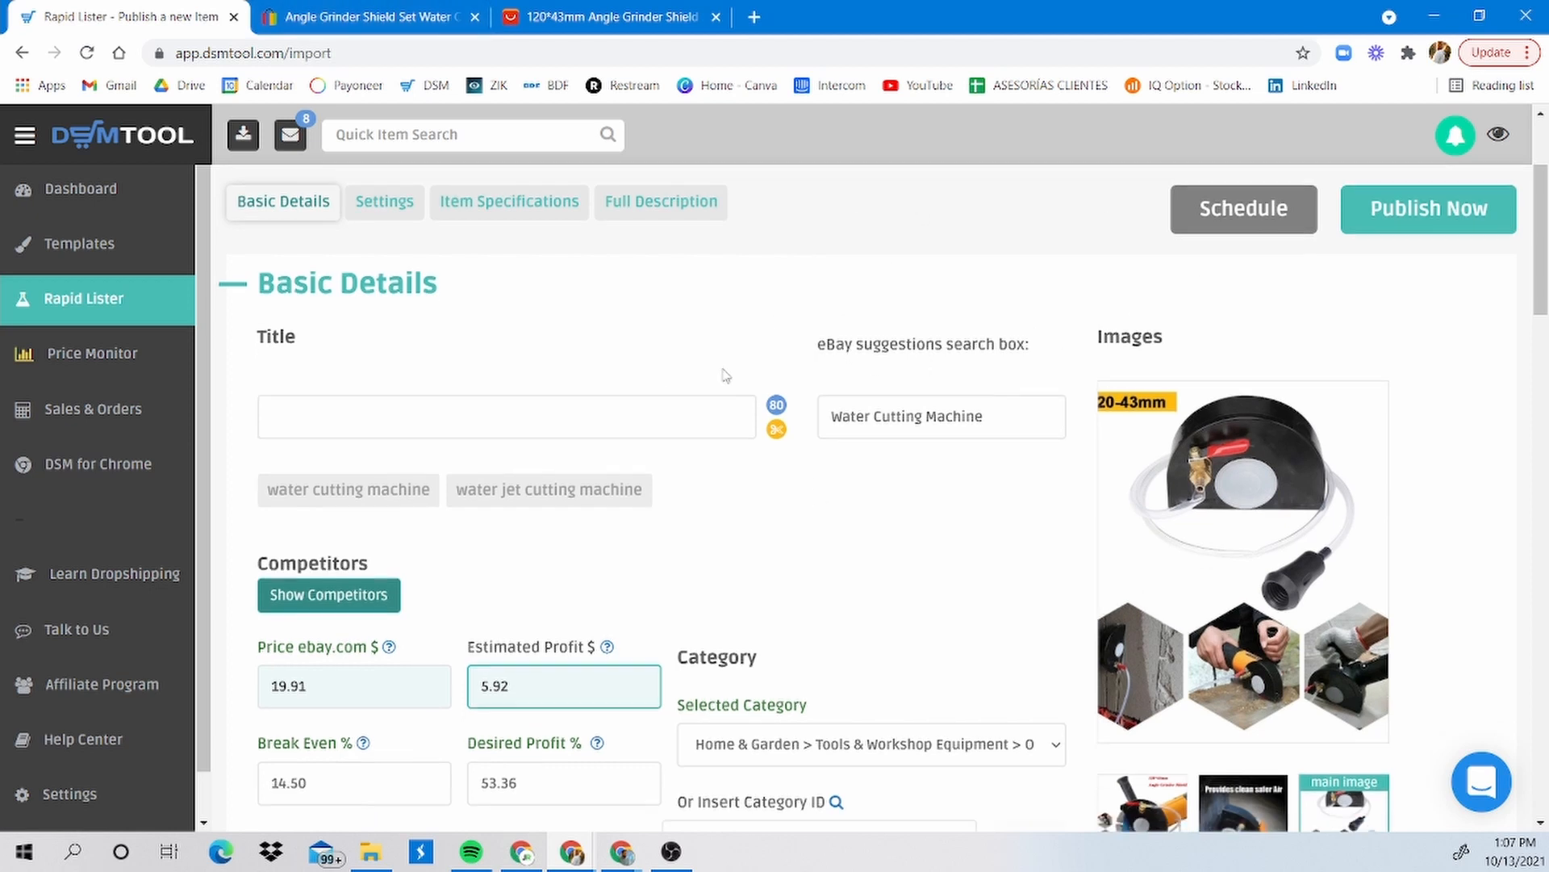
scroll(710, 536, down, 10)
scroll(1391, 399, up, 10)
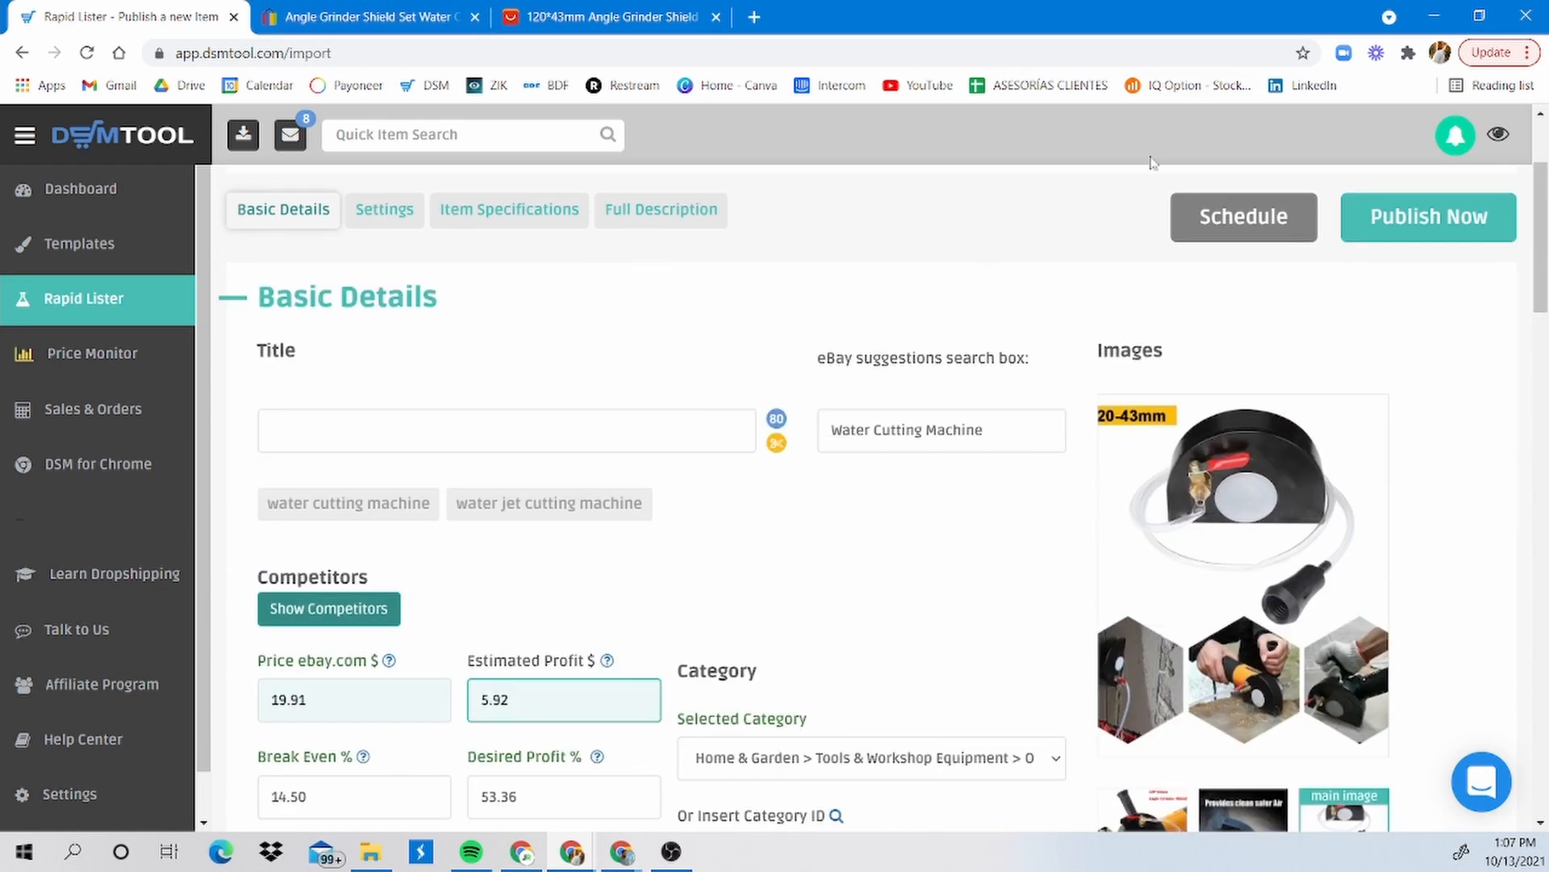
scroll(866, 332, up, 1)
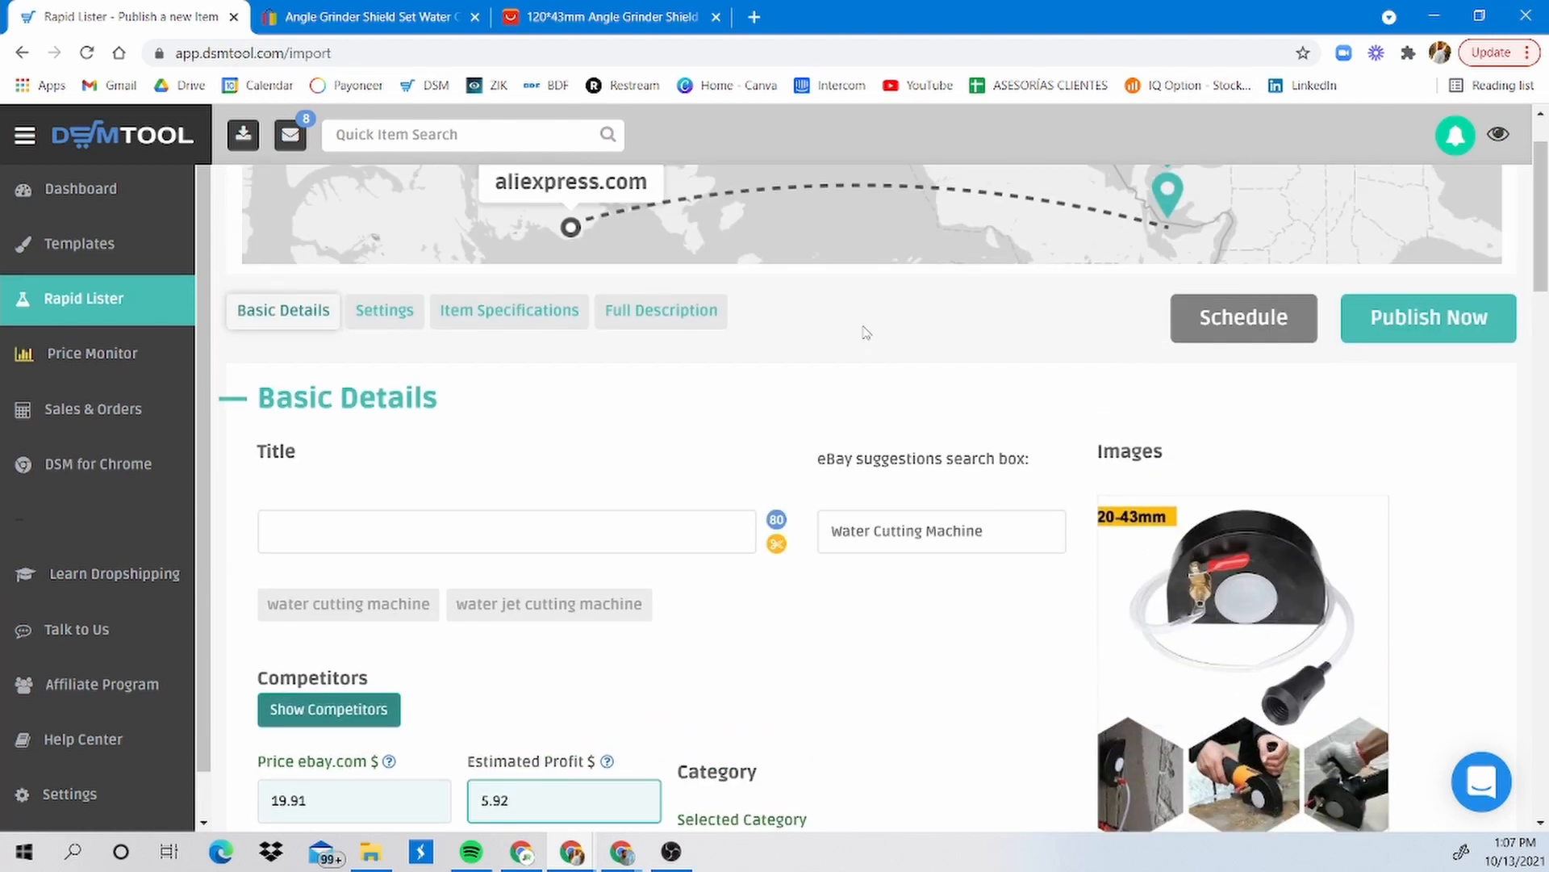